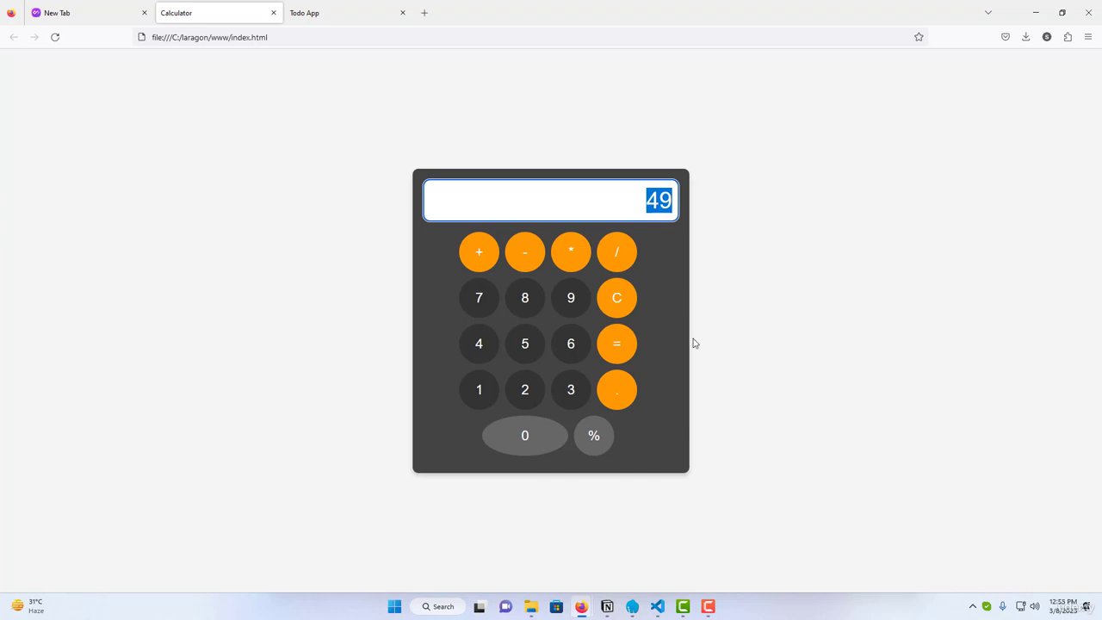
# Step: Delete the 'helow' and 'go for workout' todos on the Todo App page
pyautogui.click(344, 10)
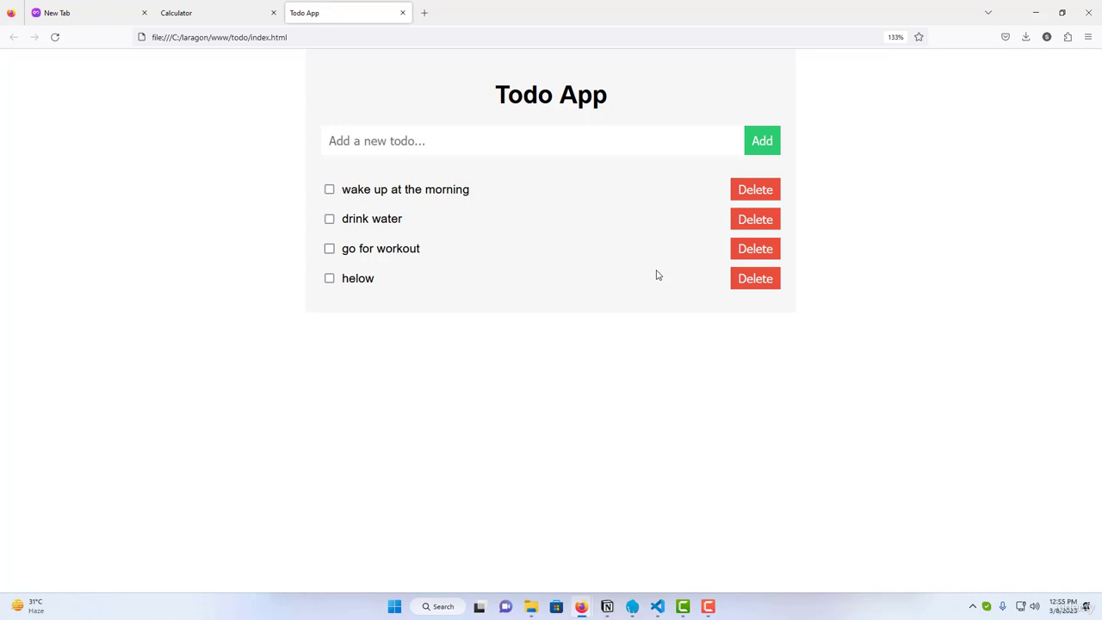
pyautogui.click(755, 278)
pyautogui.click(755, 252)
# Step: Add a 'hello world' todo to the list and select its text
pyautogui.click(388, 141)
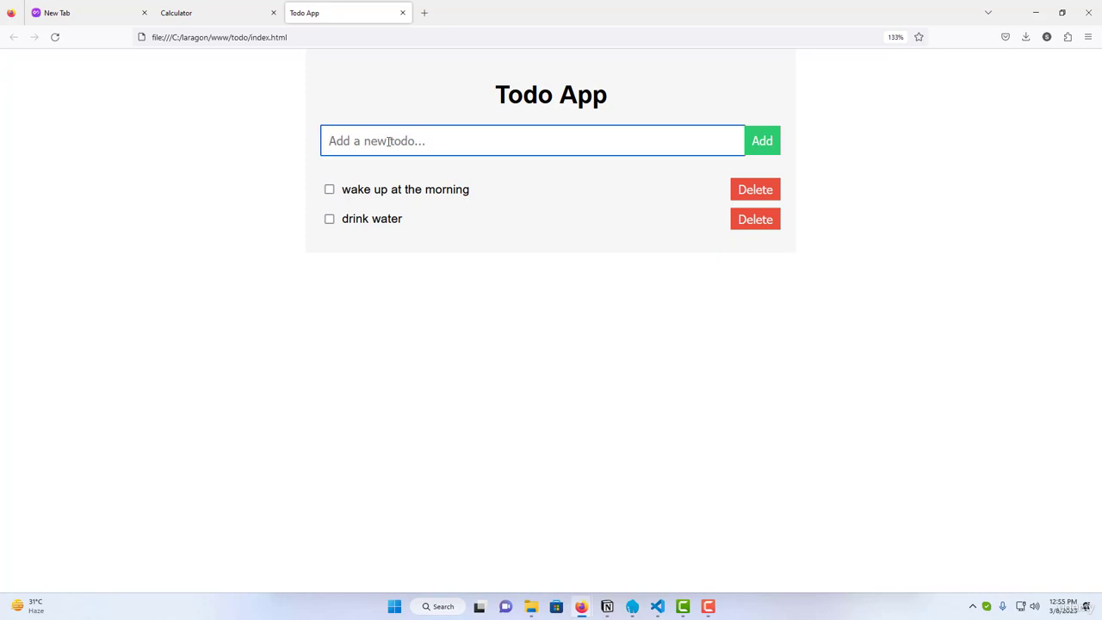
pyautogui.write('hello world')
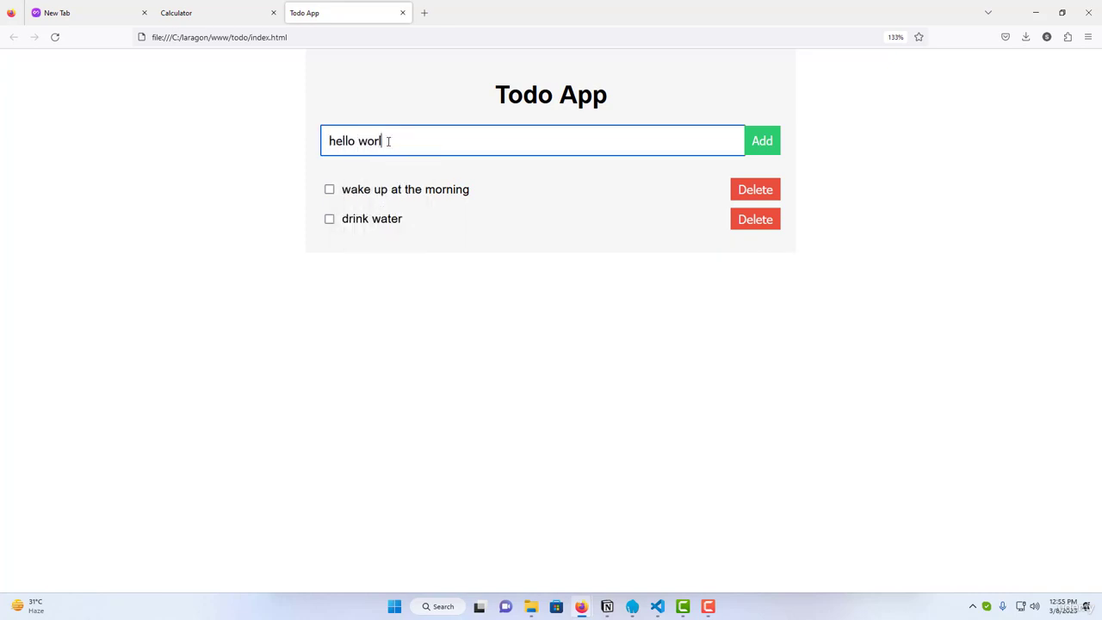
pyautogui.click(769, 143)
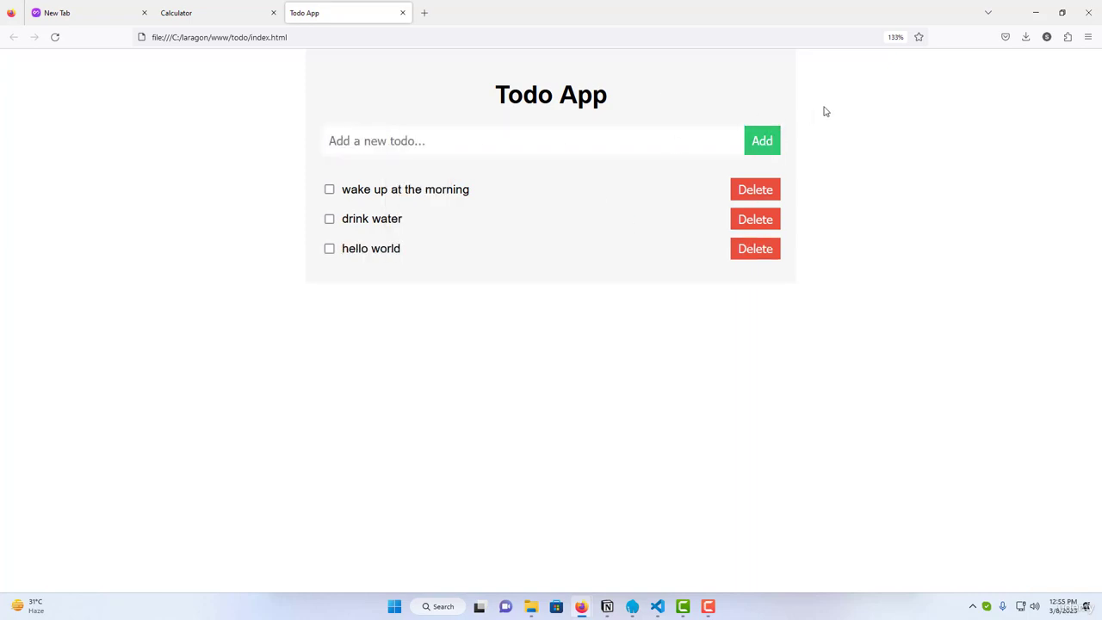
pyautogui.moveTo(399, 251); pyautogui.dragTo(342, 250)
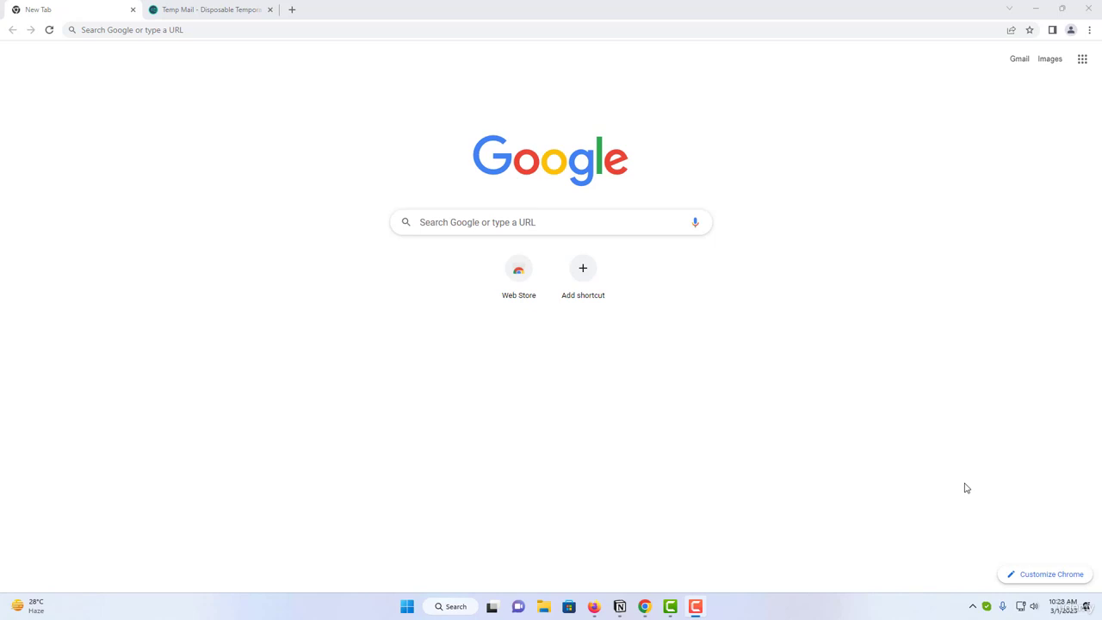
# Step: Search for 'openai' and open the official OpenAI homepage result
pyautogui.click(124, 32)
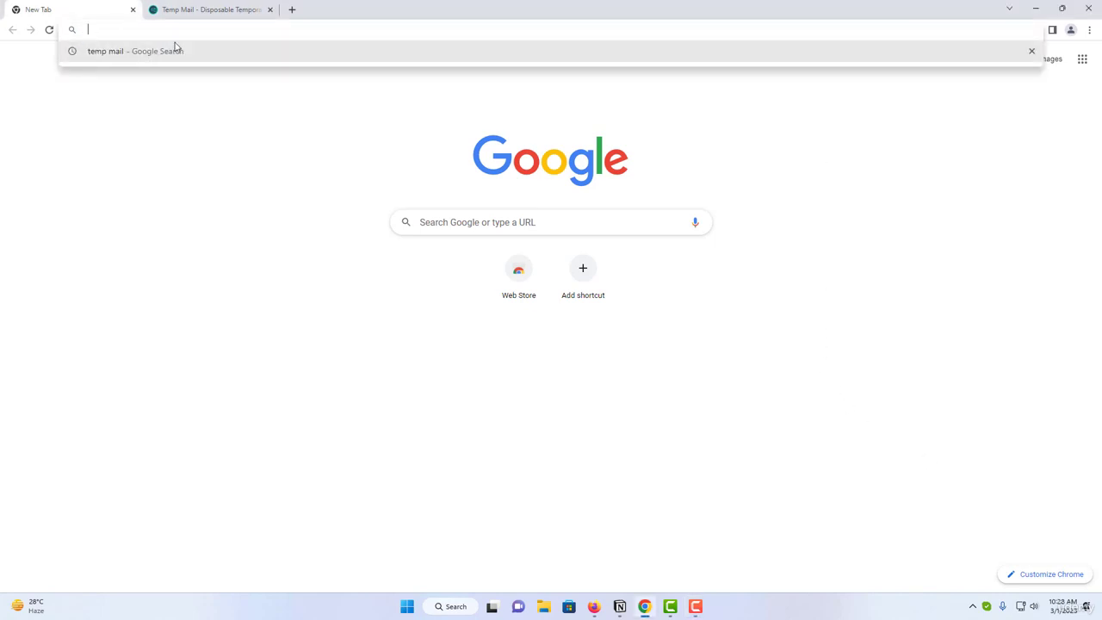
pyautogui.write('ope')
pyautogui.write('nai')
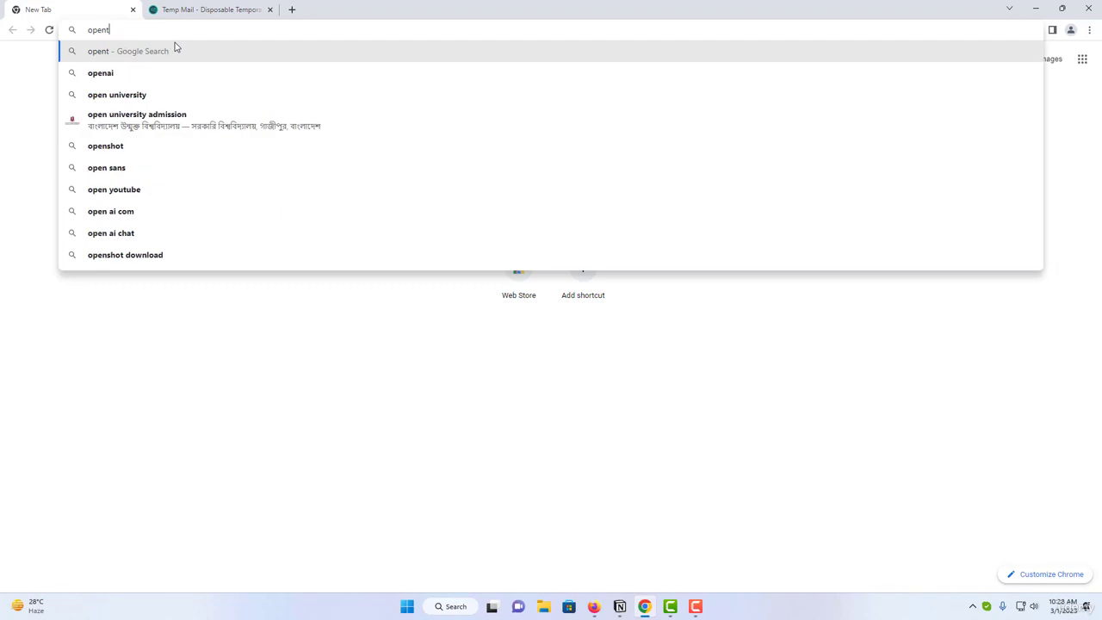
pyautogui.press('Return')
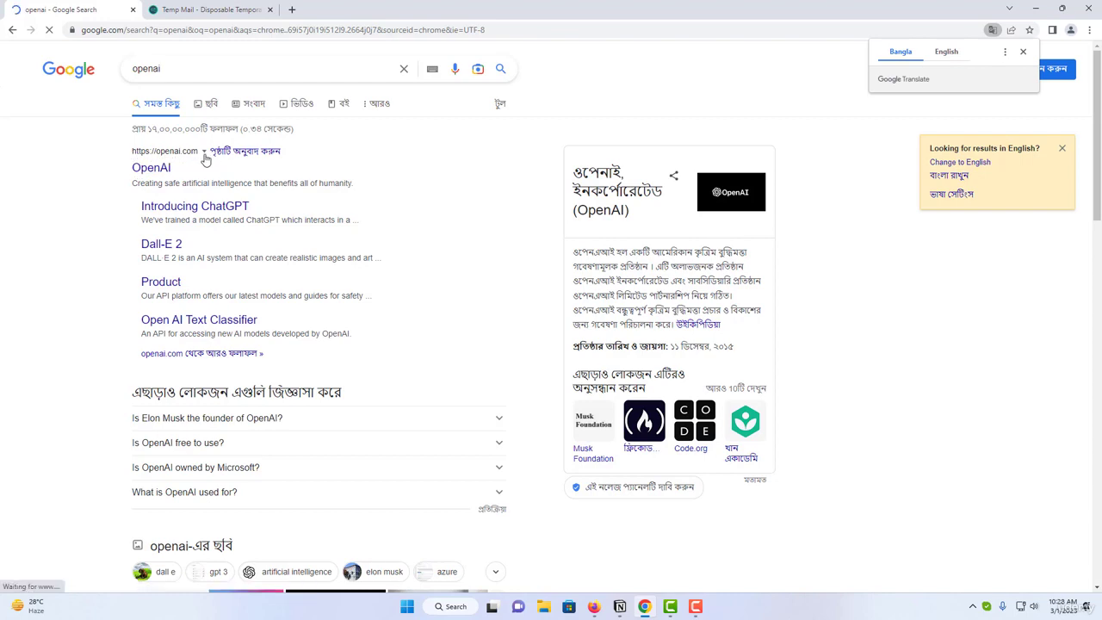
pyautogui.click(155, 168)
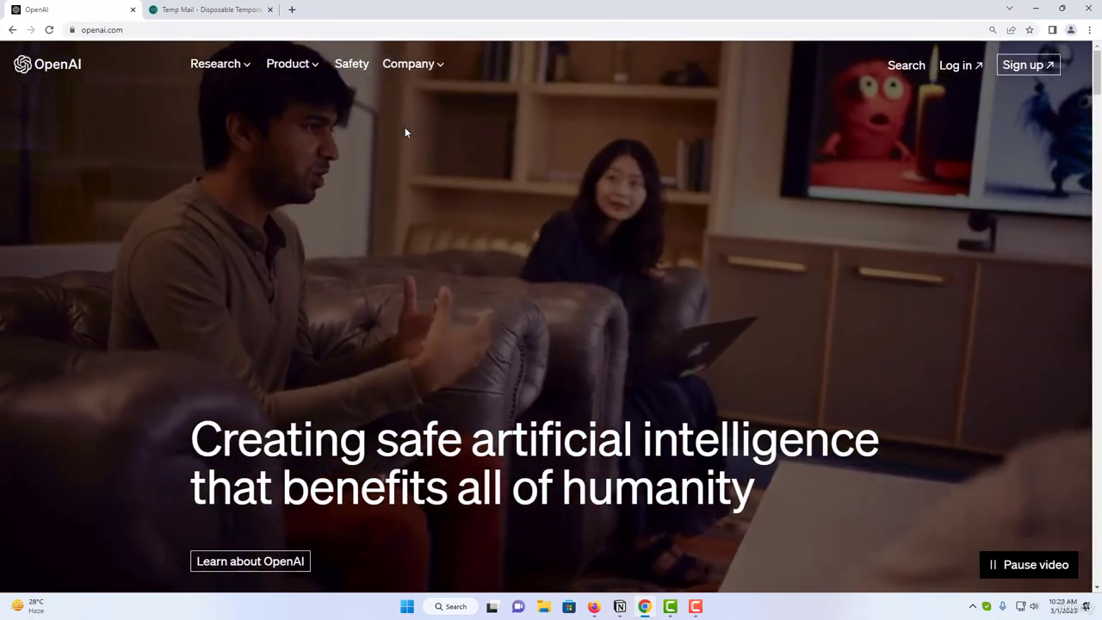
# Step: Scroll to the ChatGPT section of openai.com and open Try ChatGPT in a new tab
pyautogui.scroll(-5, 568, 239)
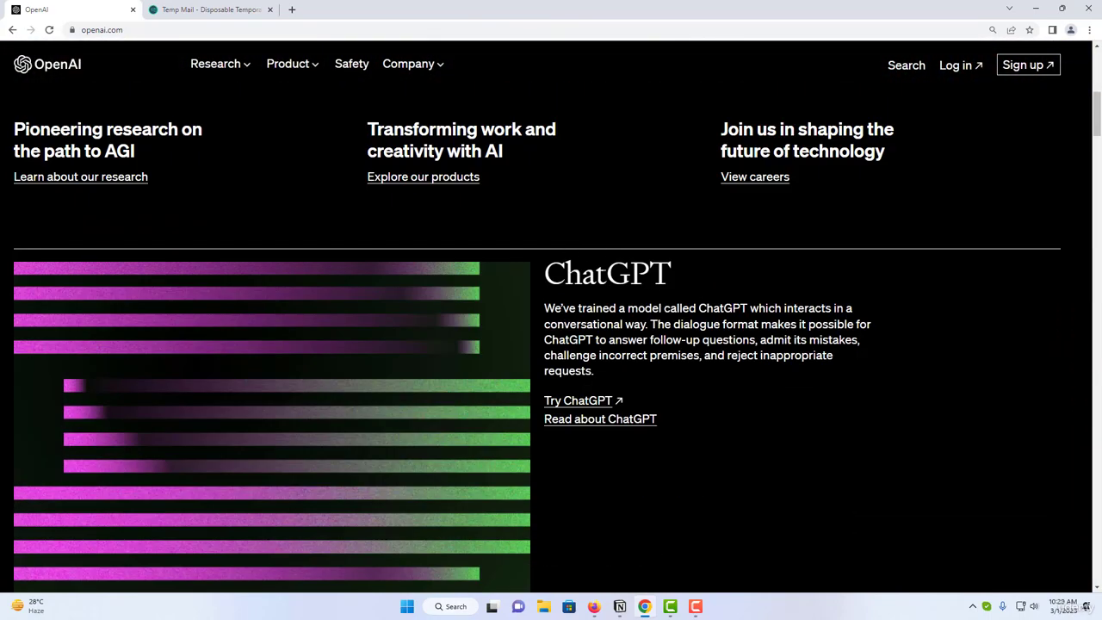
pyautogui.moveTo(527, 258); pyautogui.dragTo(736, 415)
pyautogui.click(723, 415)
pyautogui.scroll(-1, 680, 357)
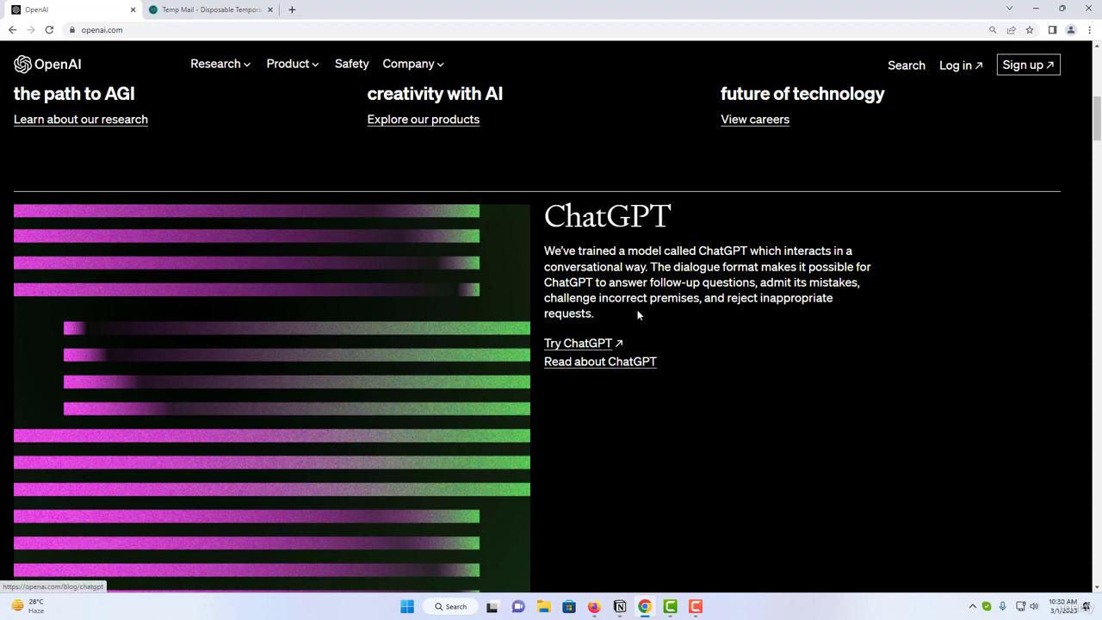
pyautogui.click(580, 344)
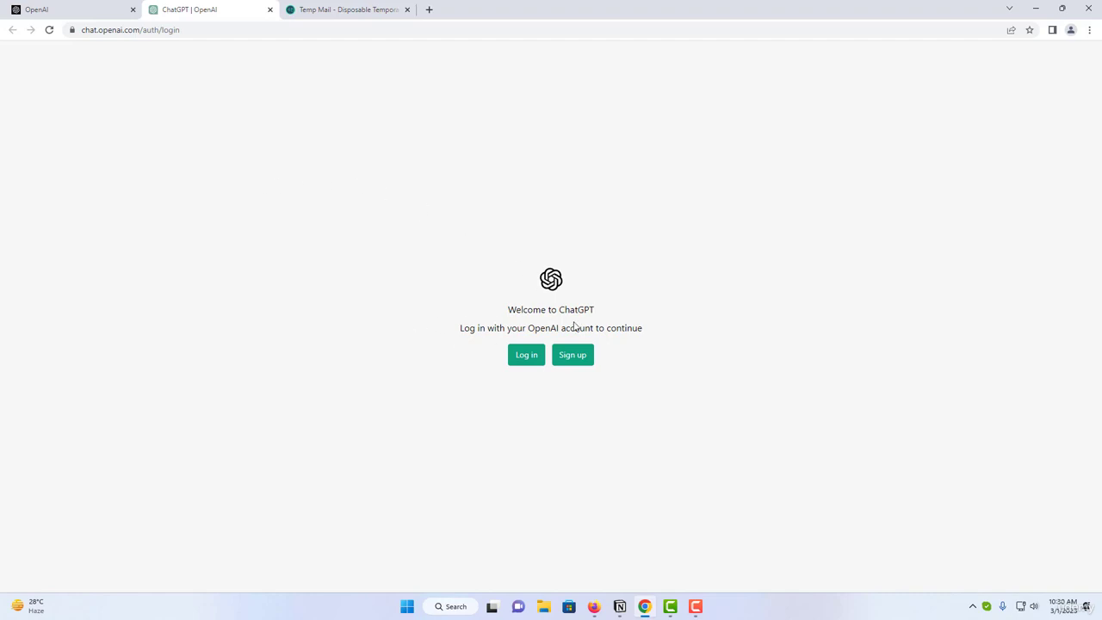
# Step: Start ChatGPT sign-up using the address copied from Temp Mail as the email
pyautogui.click(571, 361)
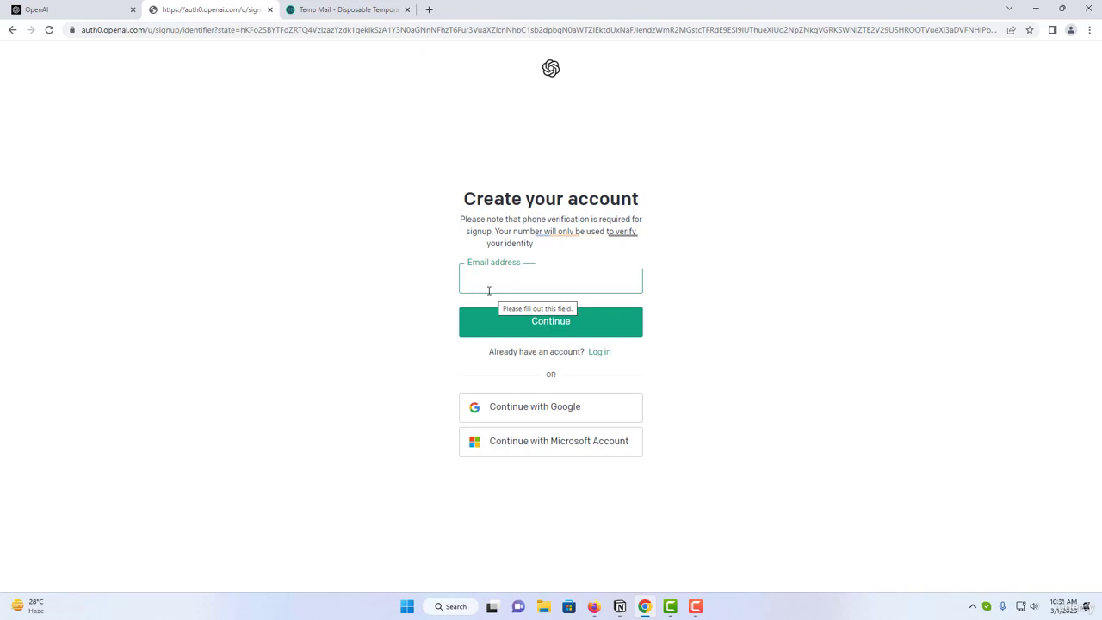
pyautogui.click(317, 9)
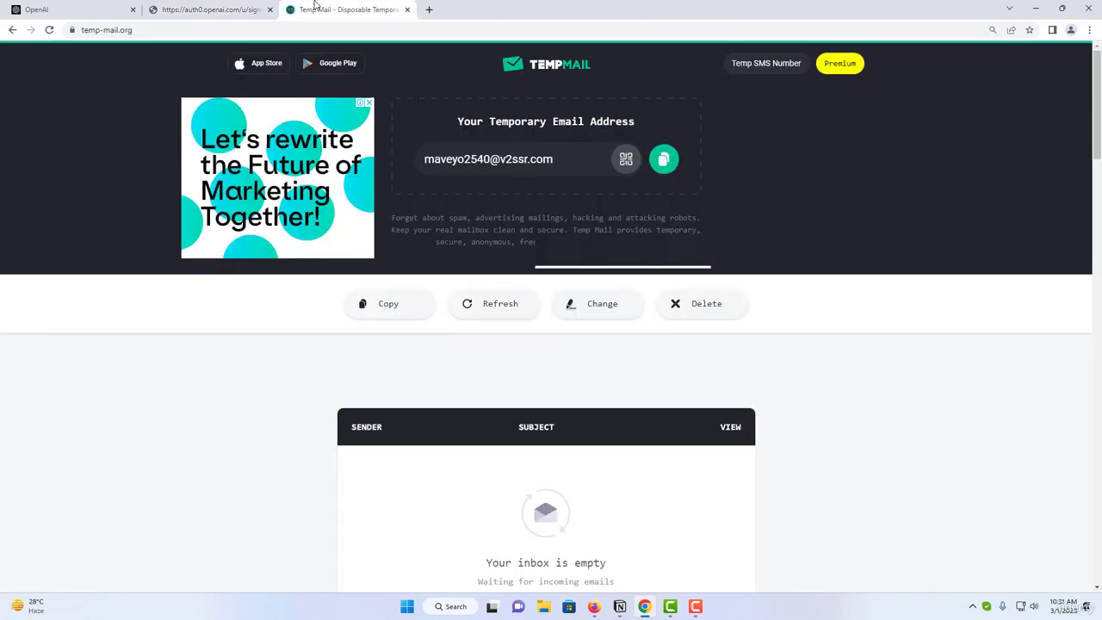
pyautogui.click(663, 159)
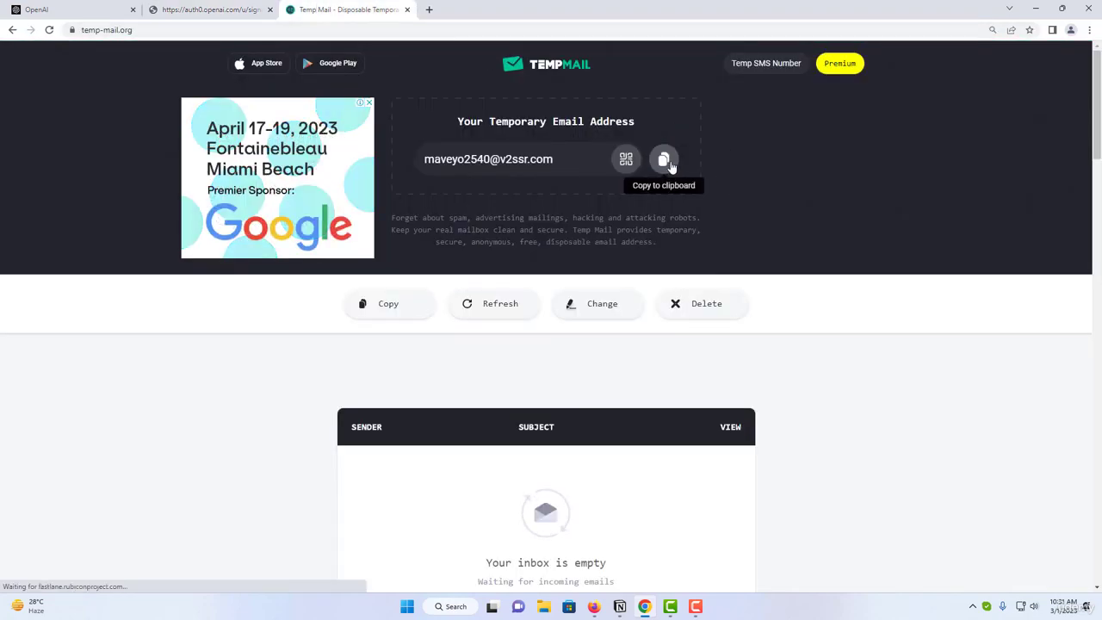
pyautogui.click(212, 10)
pyautogui.hotkey('ctrl', 'v')
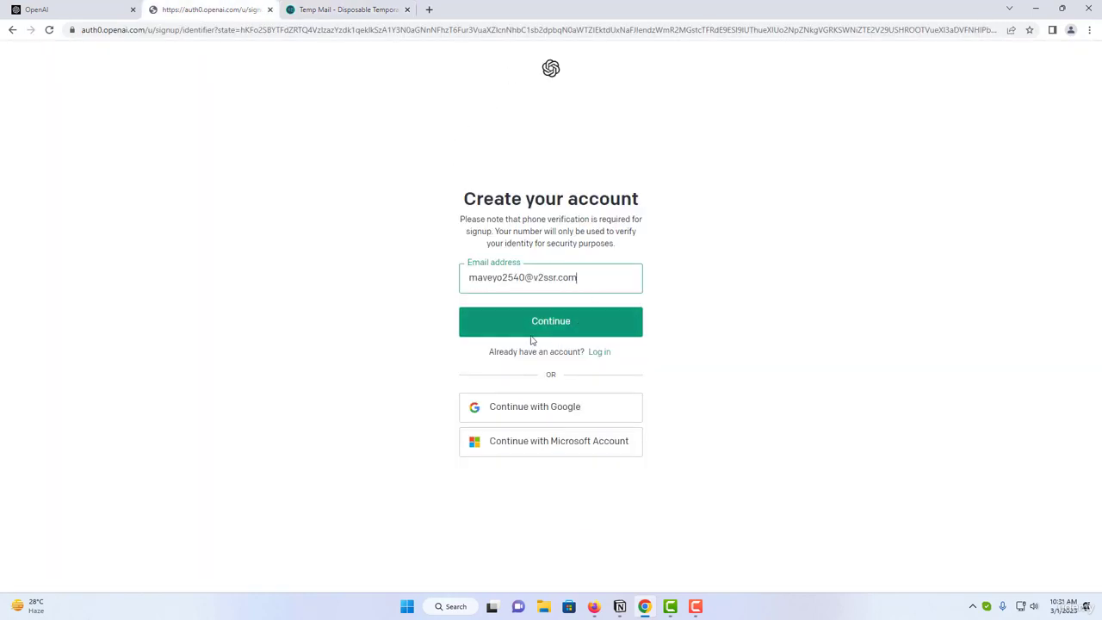
pyautogui.click(555, 330)
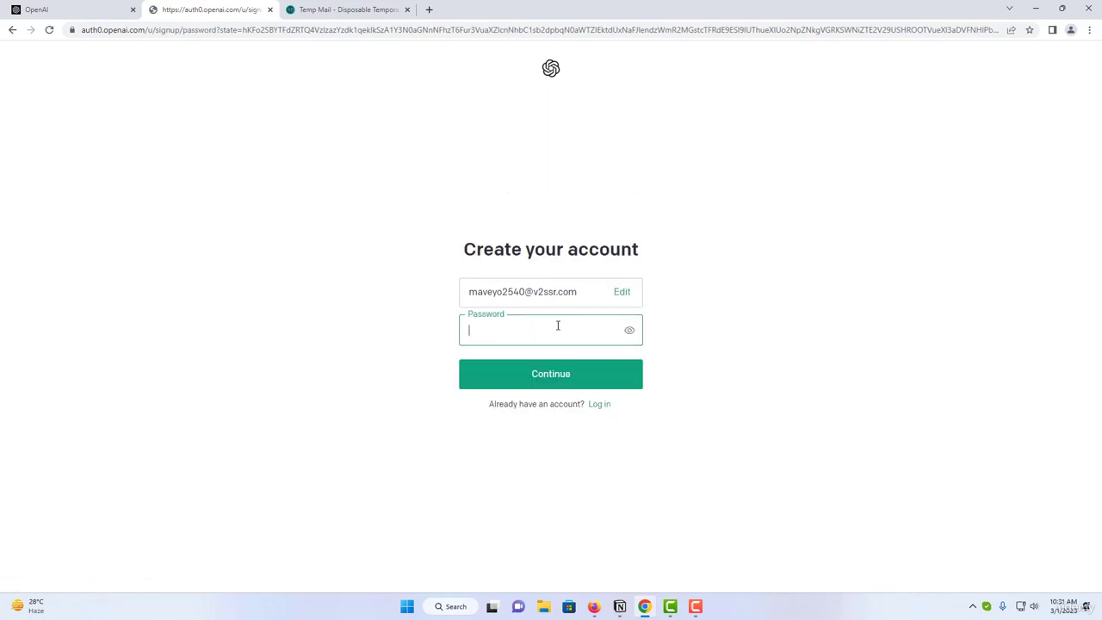
# Step: Enter an account password, submit it, and pass the human verification check
pyautogui.click(555, 336)
pyautogui.write('•••••')
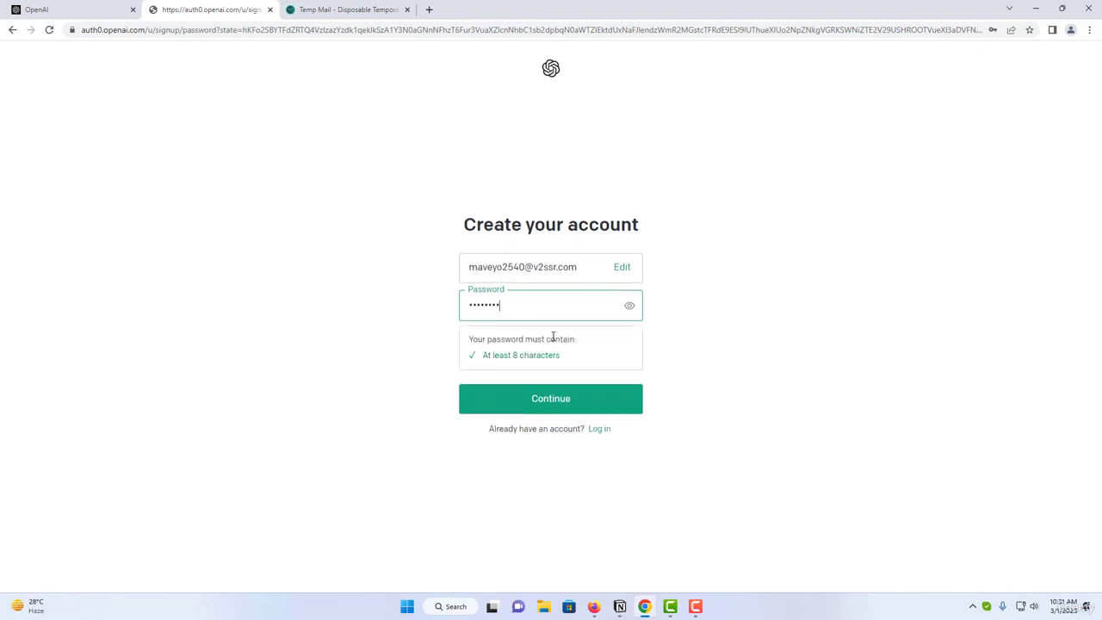
pyautogui.click(565, 401)
pyautogui.click(479, 337)
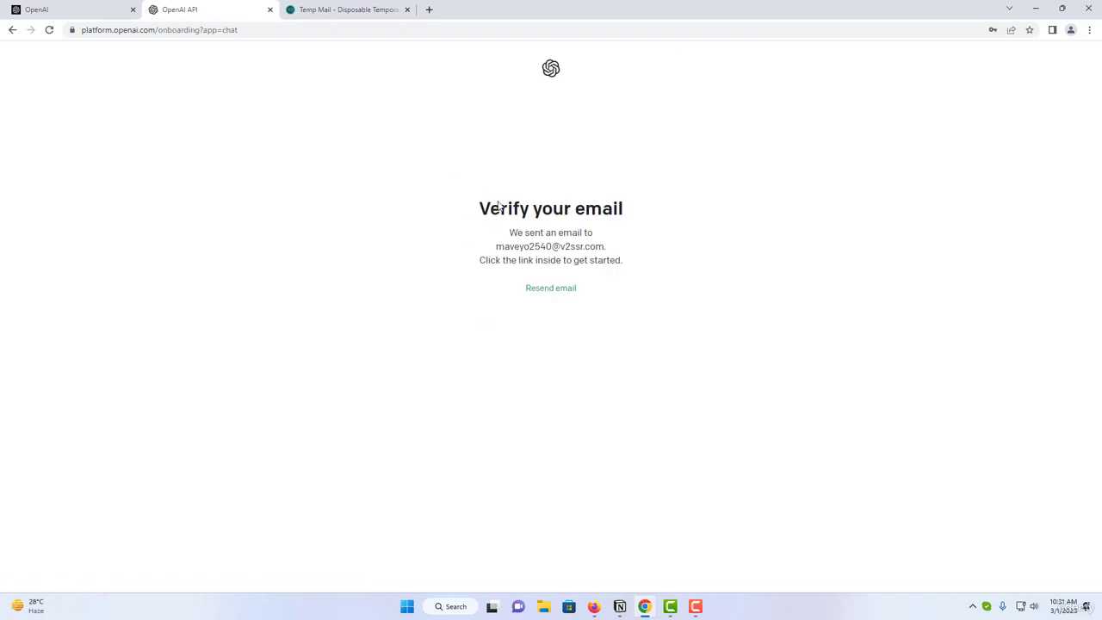
# Step: Open OpenAI's verification message in the Temp Mail inbox and confirm the email address
pyautogui.click(335, 9)
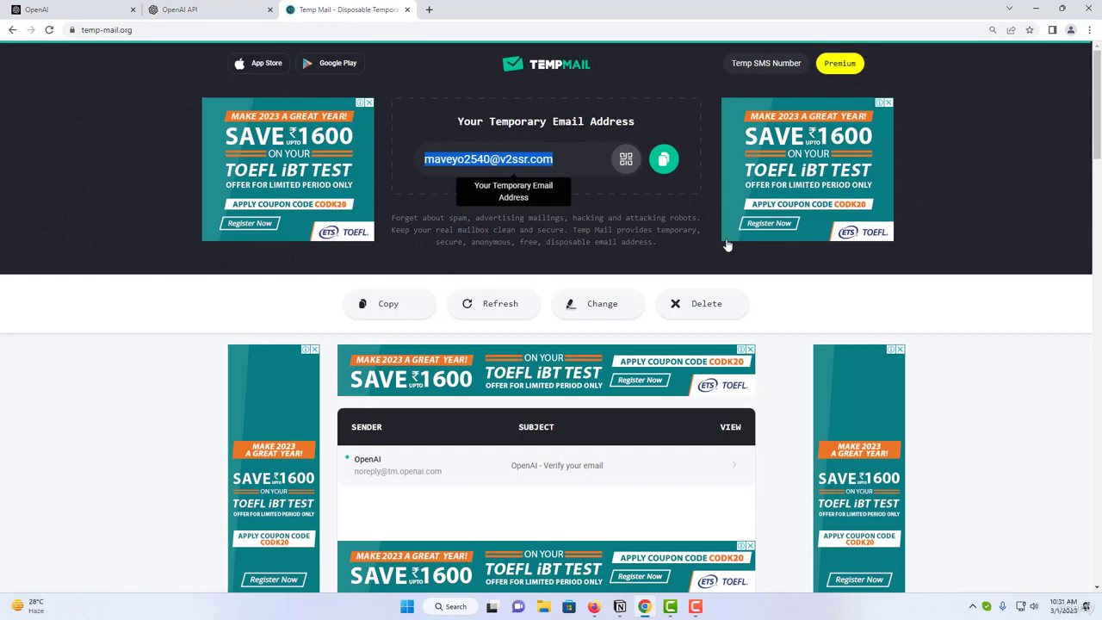
pyautogui.scroll(-2, 532, 253)
pyautogui.click(220, 8)
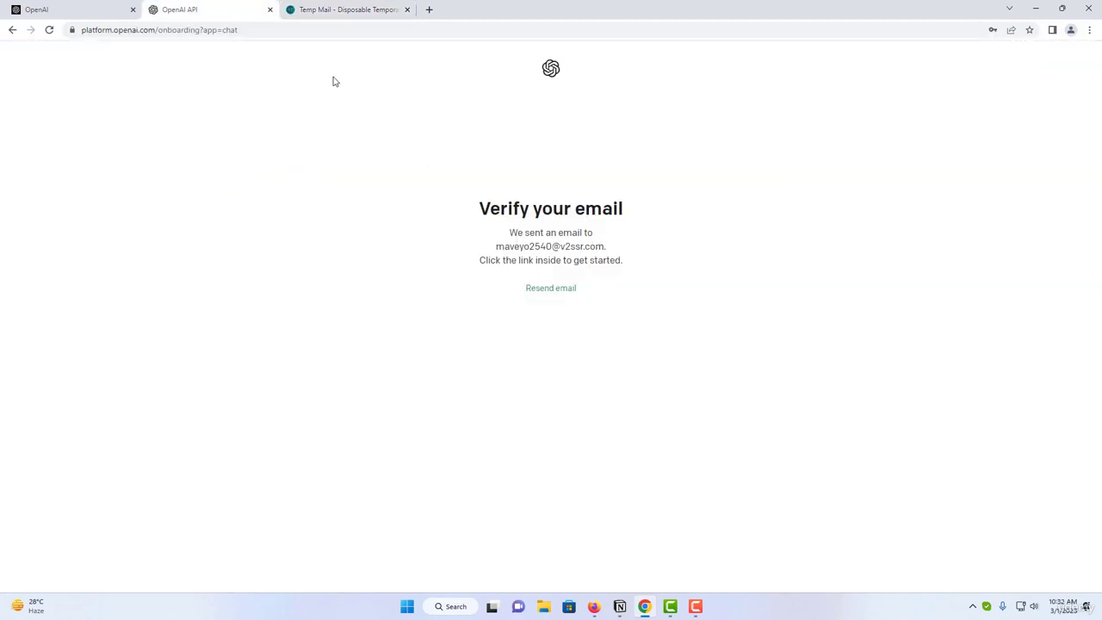
pyautogui.click(335, 10)
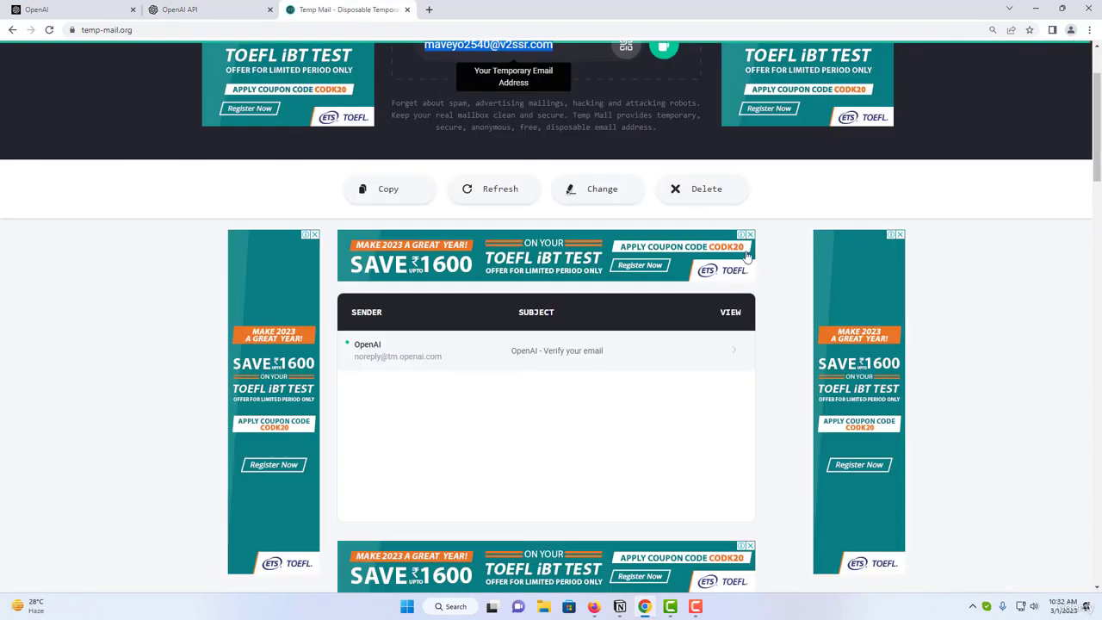
pyautogui.scroll(-2, 485, 359)
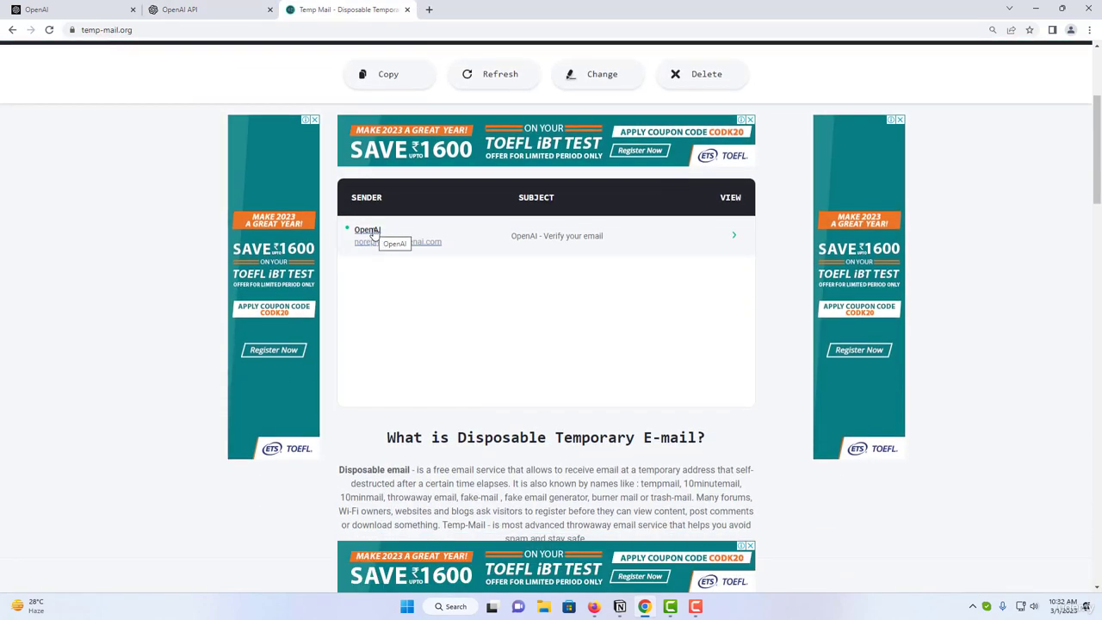
pyautogui.click(391, 241)
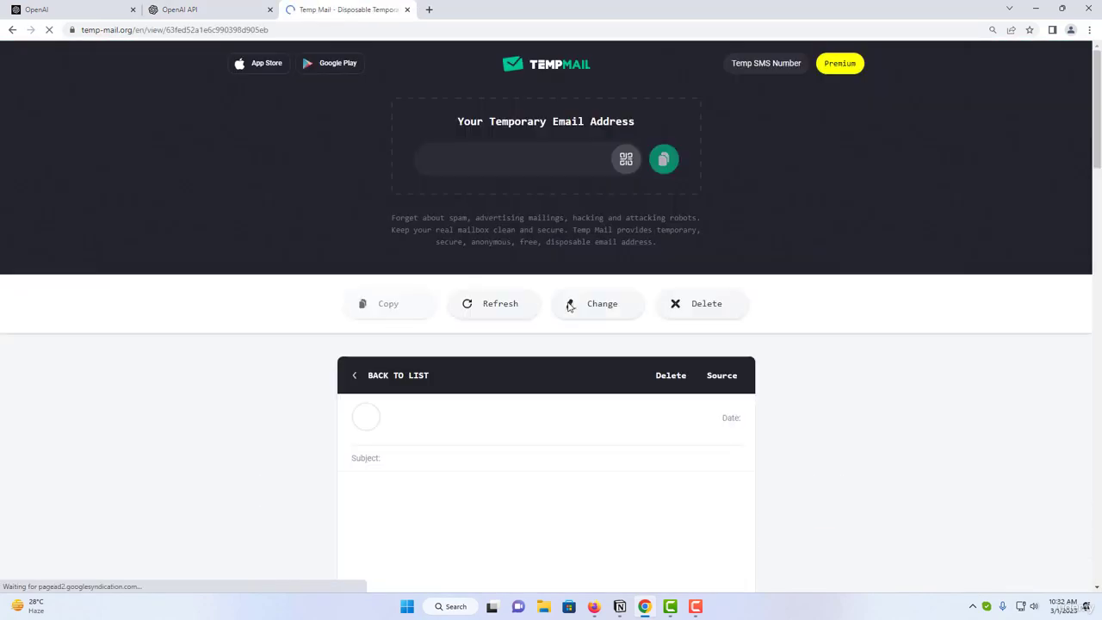
pyautogui.scroll(1, 349, 312)
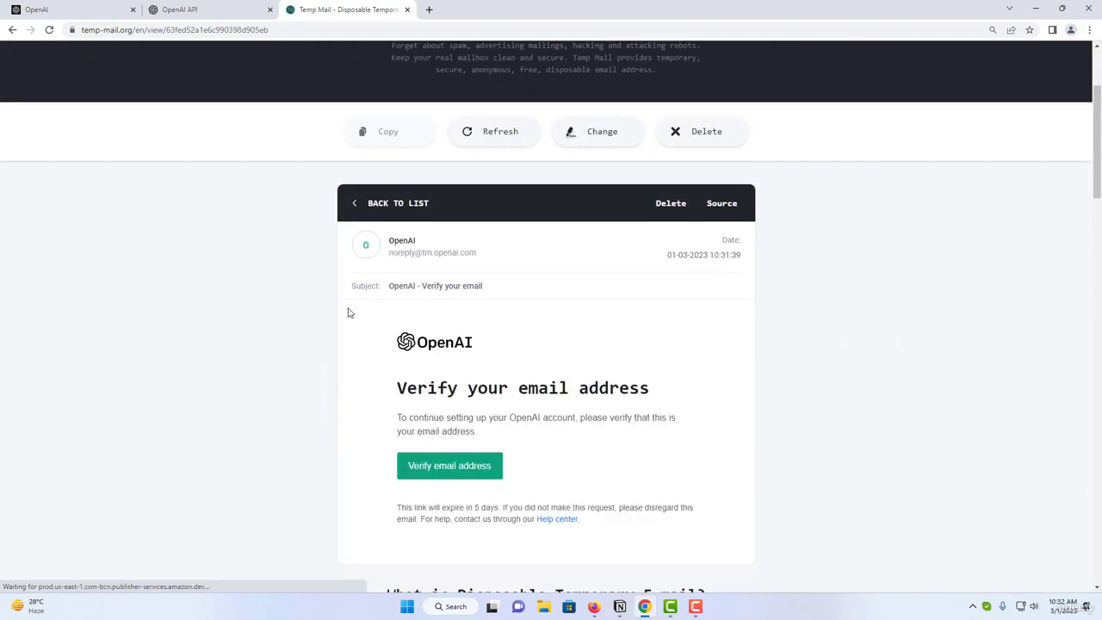
pyautogui.scroll(-3, 362, 312)
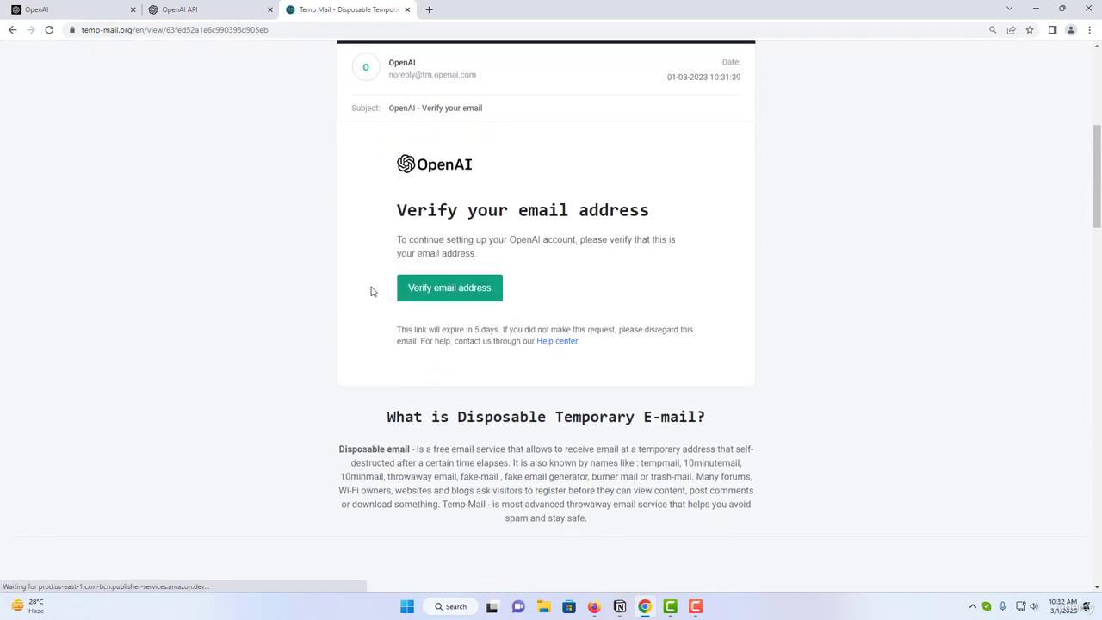
pyautogui.click(455, 286)
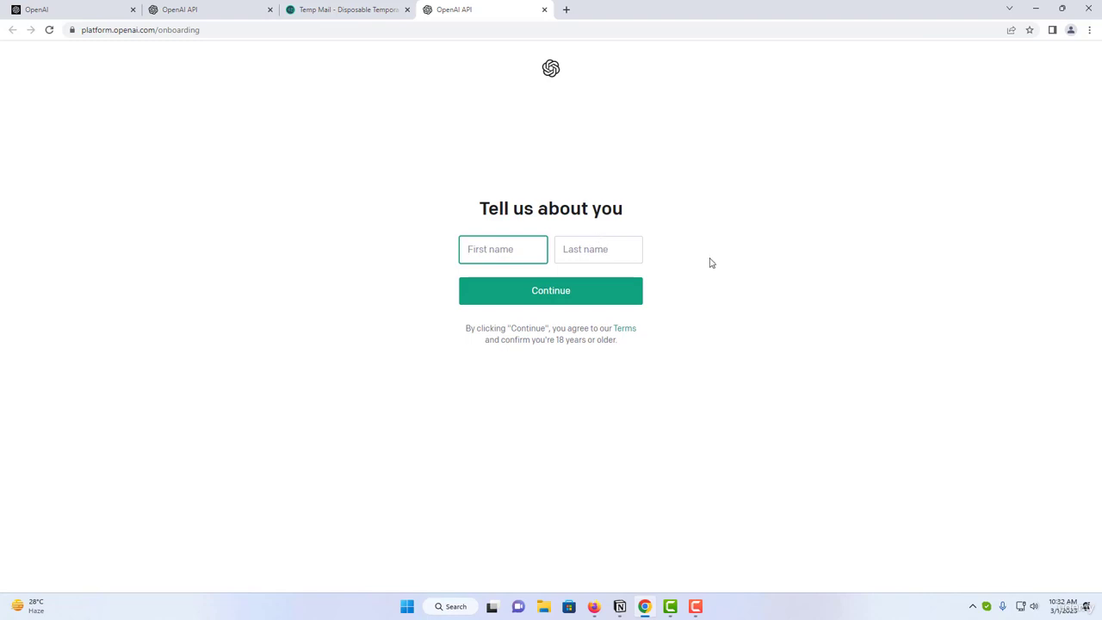
# Step: Enter the first and last name on the Tell us about you page and continue
pyautogui.write('we')
pyautogui.click(593, 254)
pyautogui.write('sol')
pyautogui.press('BackSpace')
pyautogui.press('BackSpace')
pyautogui.press('BackSpace')
pyautogui.write('solution')
pyautogui.click(560, 297)
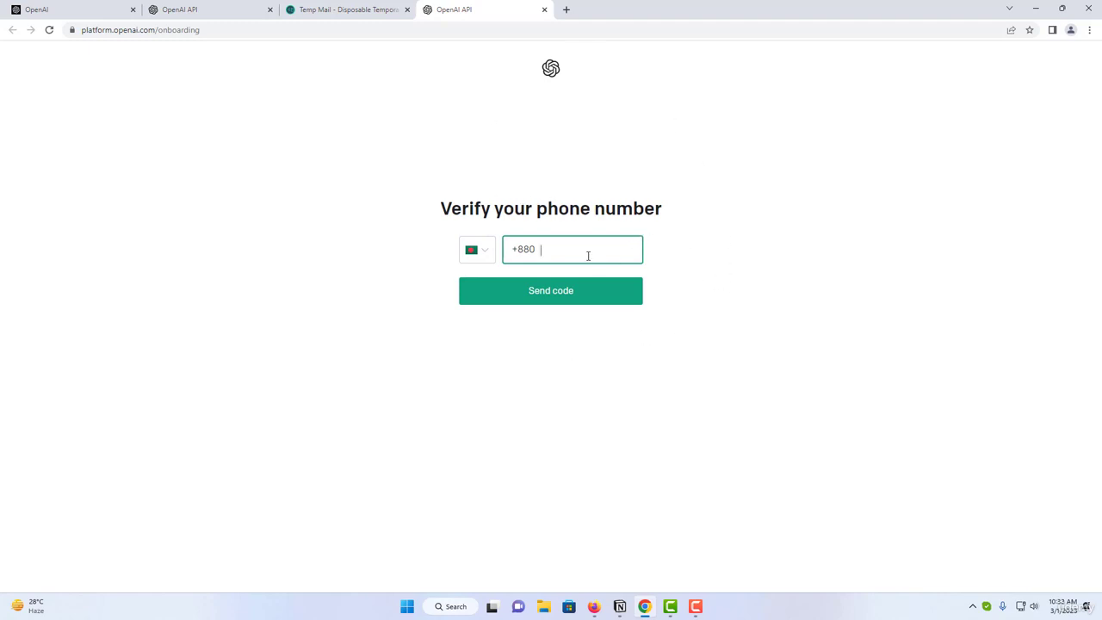
# Step: Paste in the phone number, request a code, and enter the received verification code
pyautogui.hotkey('ctrl', 'v')
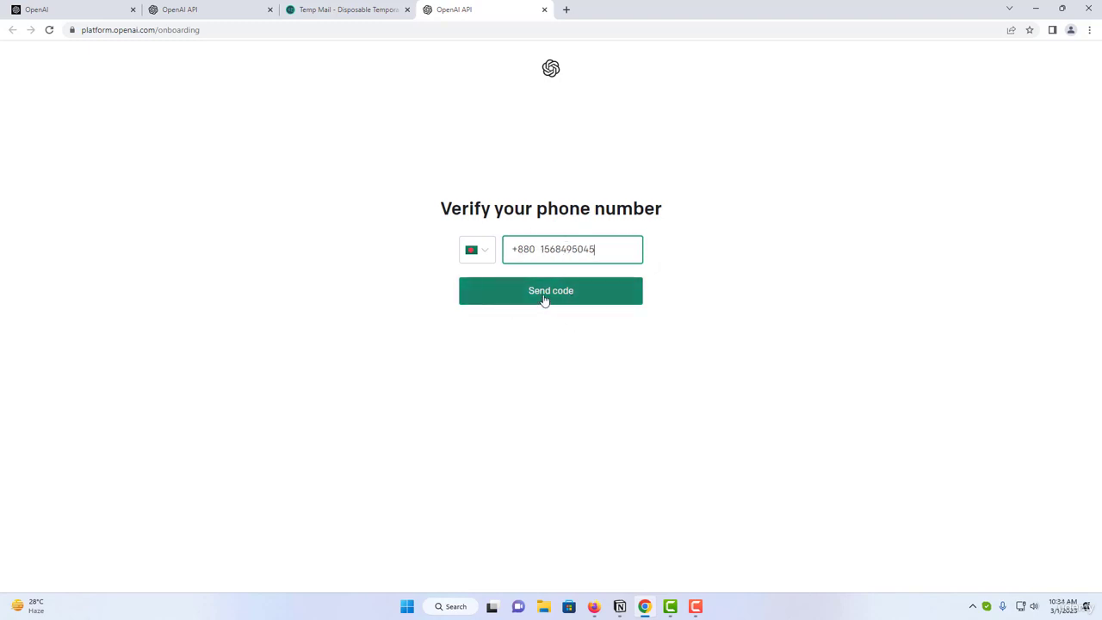
pyautogui.click(555, 301)
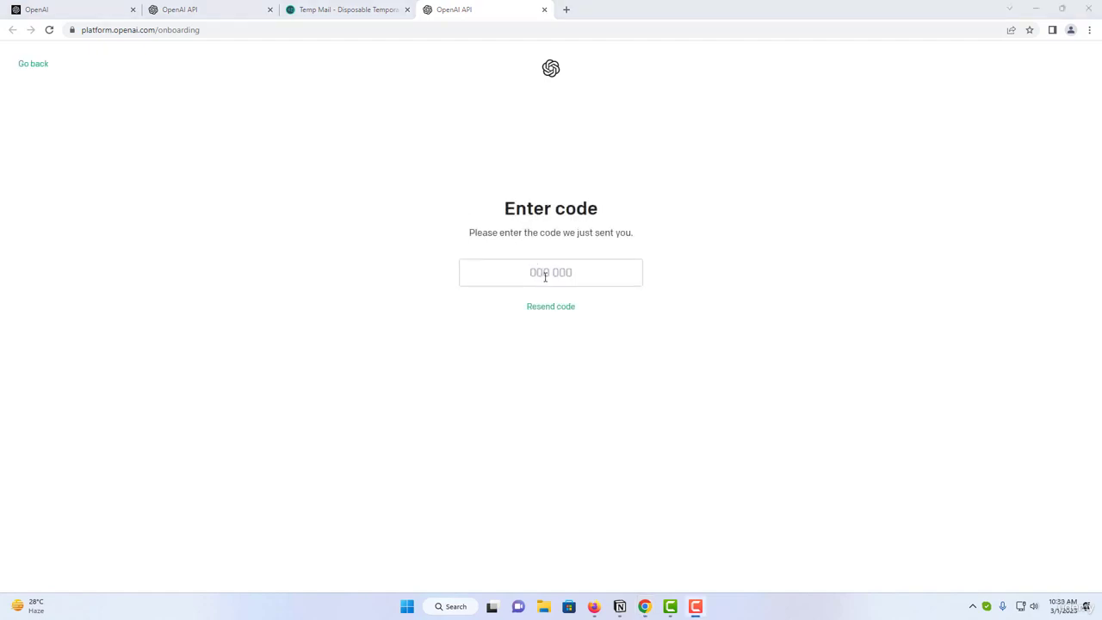
pyautogui.click(545, 276)
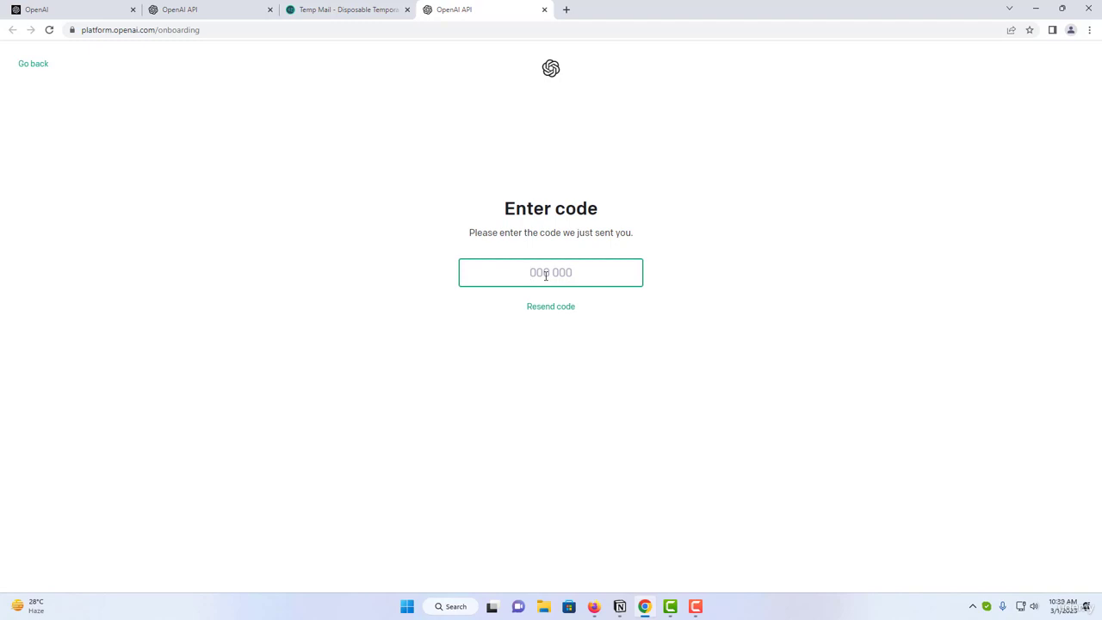
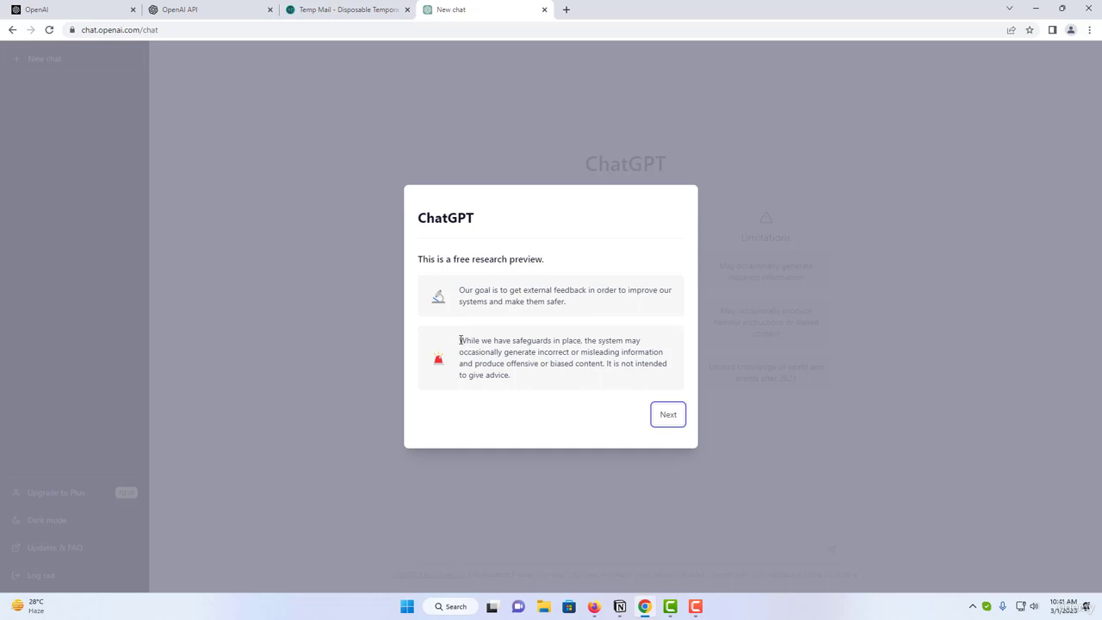
# Step: Read through the research preview and data-collection notices, advancing to the feedback notice
pyautogui.moveTo(460, 340); pyautogui.dragTo(525, 381)
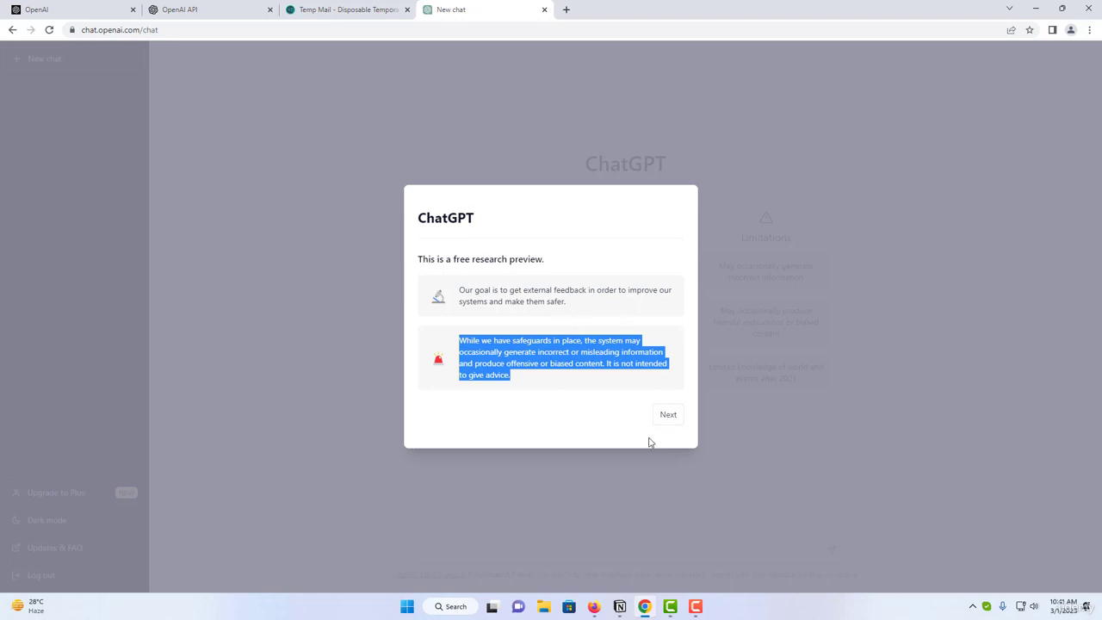
pyautogui.click(665, 415)
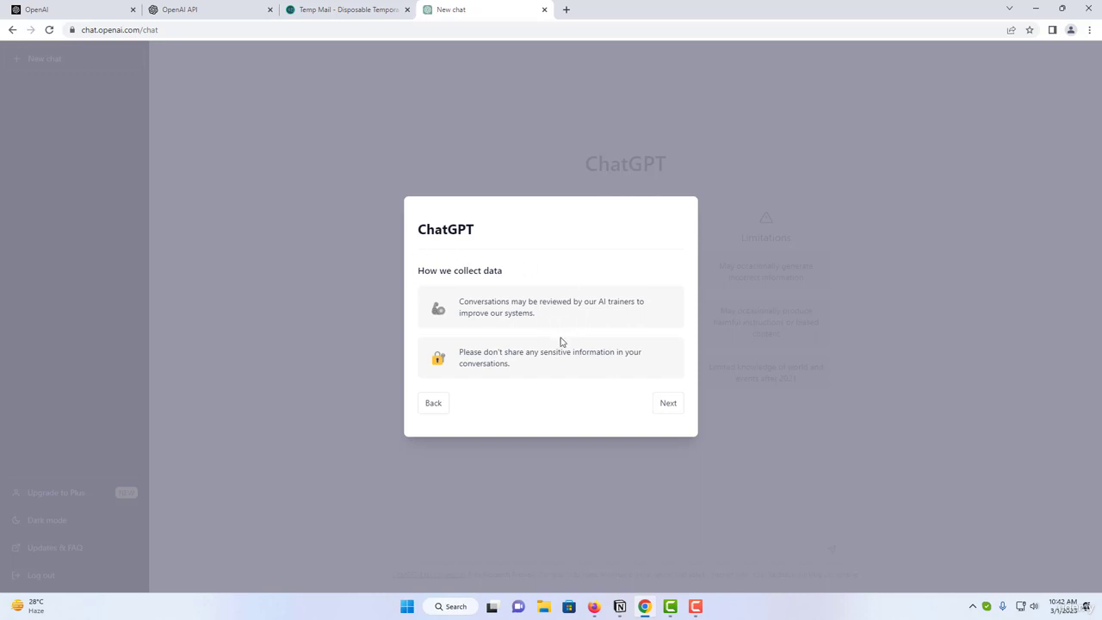
pyautogui.moveTo(459, 301); pyautogui.dragTo(607, 320)
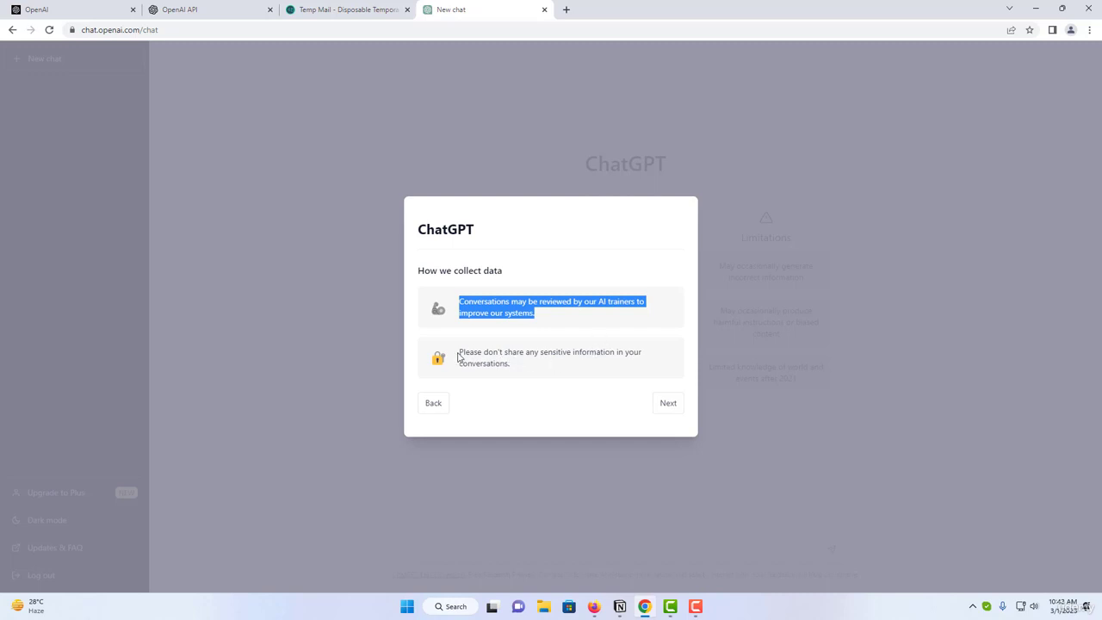
pyautogui.moveTo(458, 353); pyautogui.dragTo(541, 381)
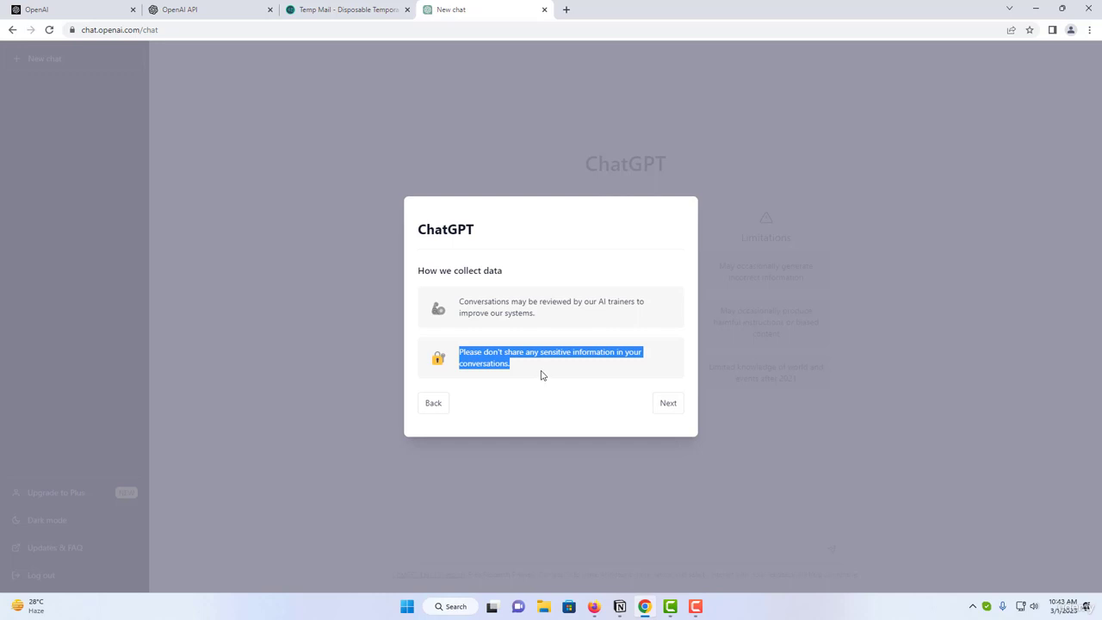
pyautogui.click(667, 408)
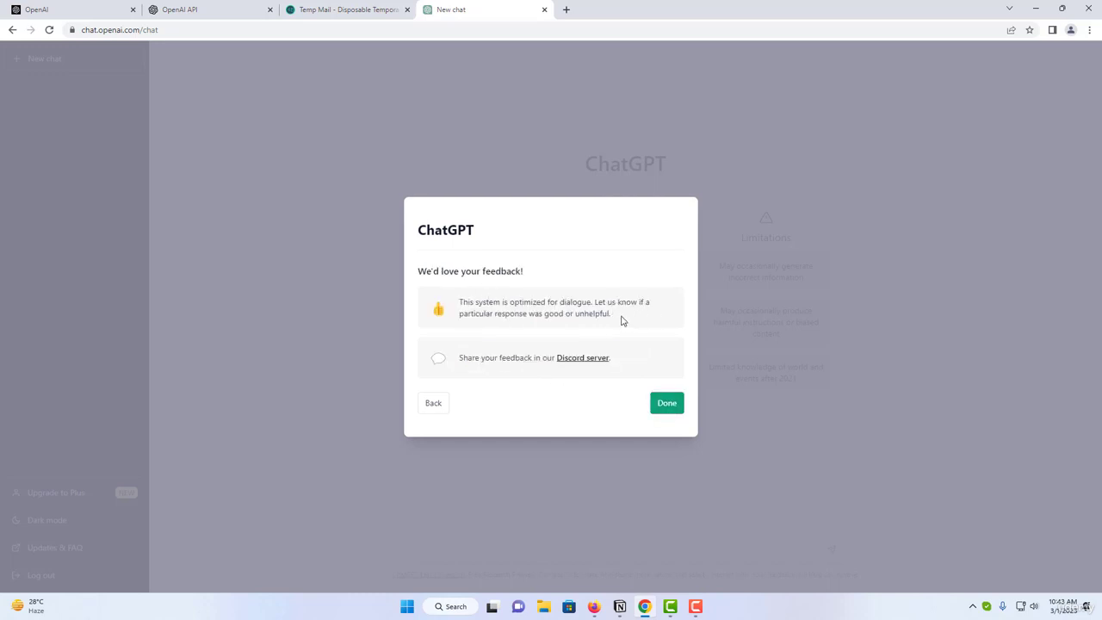
pyautogui.moveTo(625, 320); pyautogui.dragTo(445, 300)
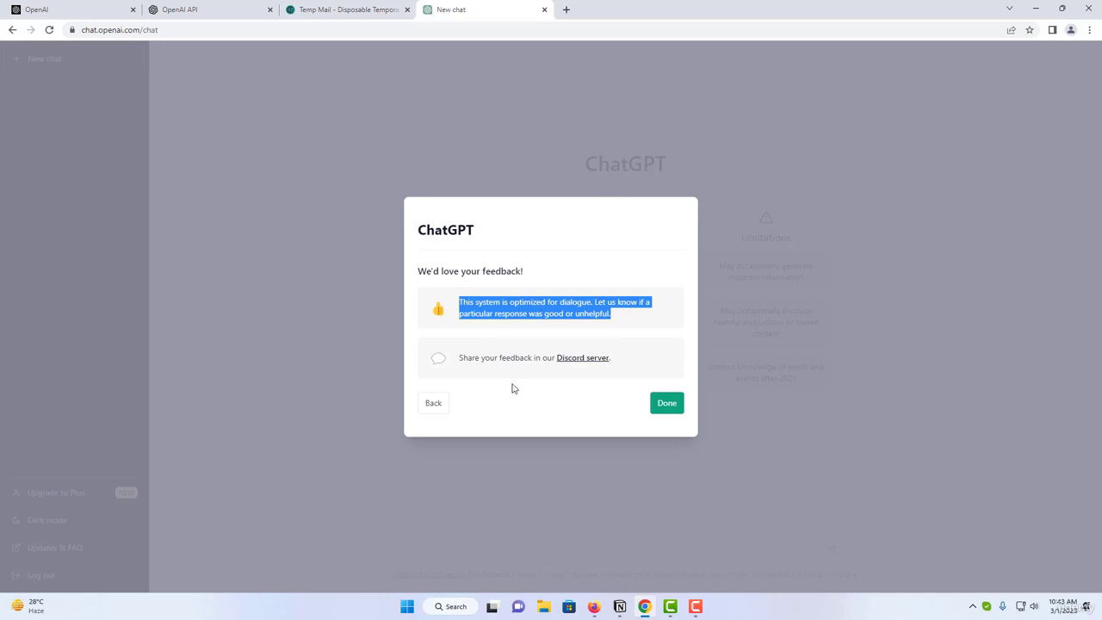
# Step: Open the OpenAI Discord server invite, scroll its channels, then return to the ChatGPT tab
pyautogui.click(587, 360)
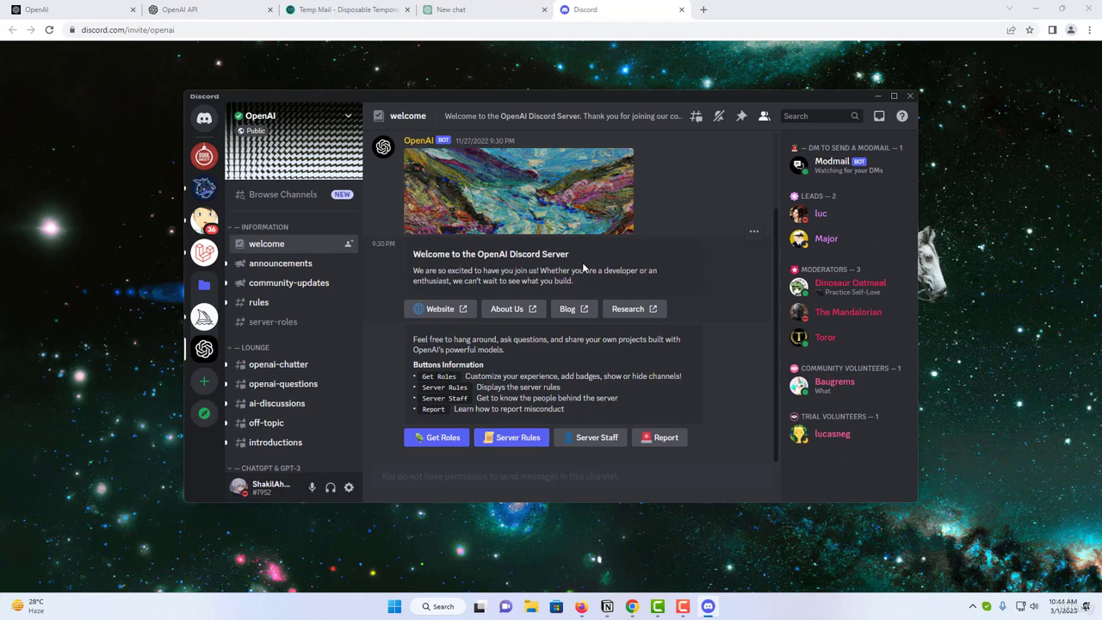
pyautogui.scroll(-10, 340, 314)
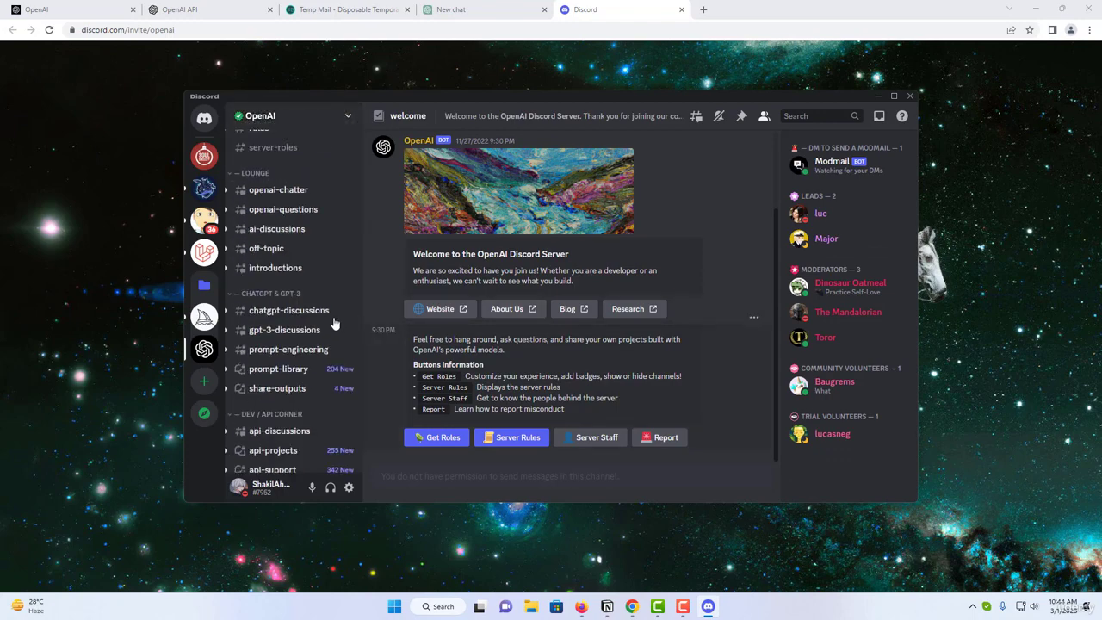
pyautogui.scroll(-5, 330, 323)
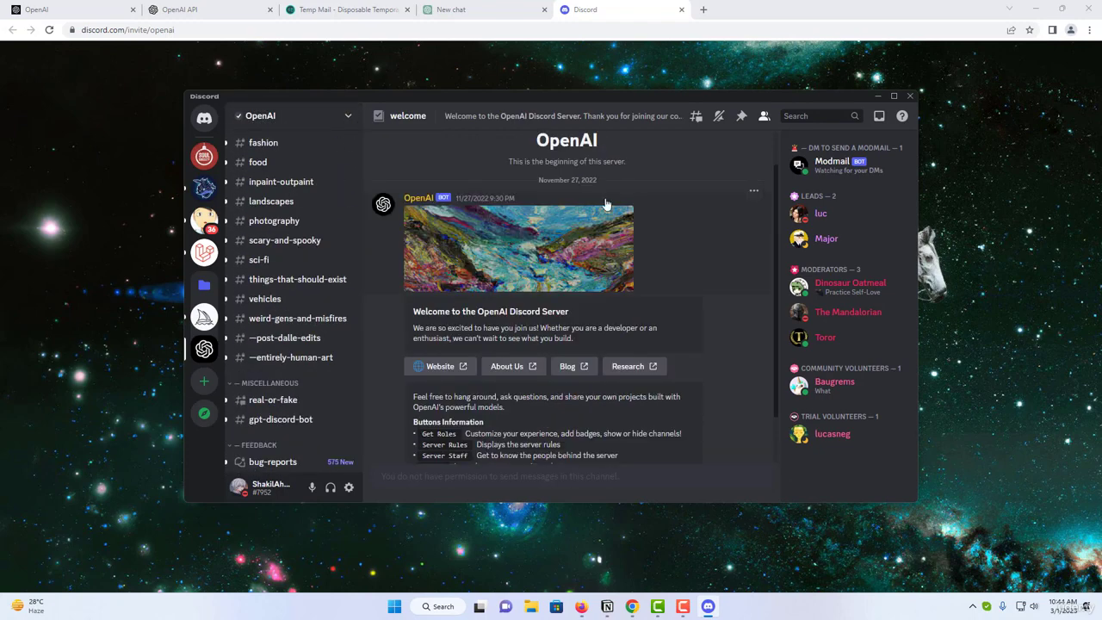
pyautogui.click(877, 96)
pyautogui.click(518, 7)
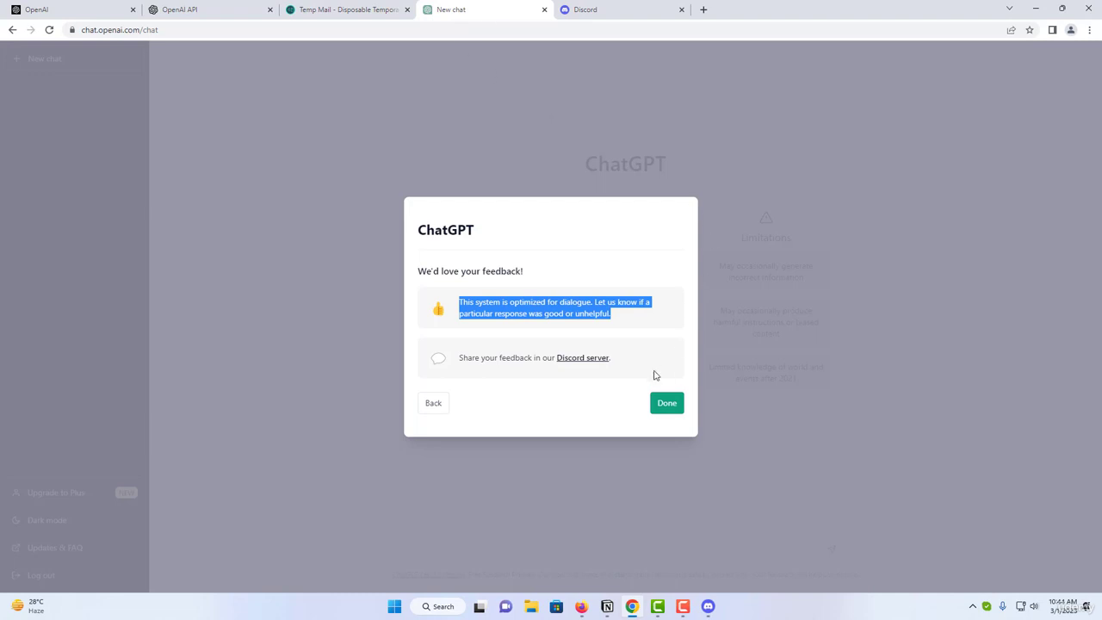
# Step: Finish the welcome notices with Done, then switch to dark mode and back to light
pyautogui.click(572, 407)
pyautogui.click(669, 406)
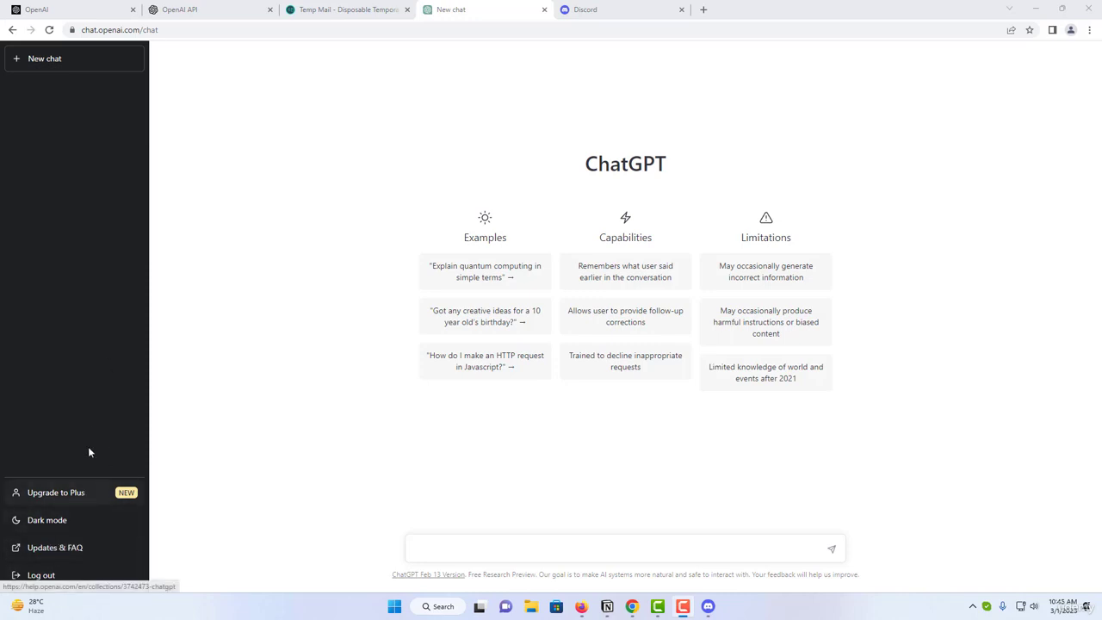
pyautogui.click(47, 521)
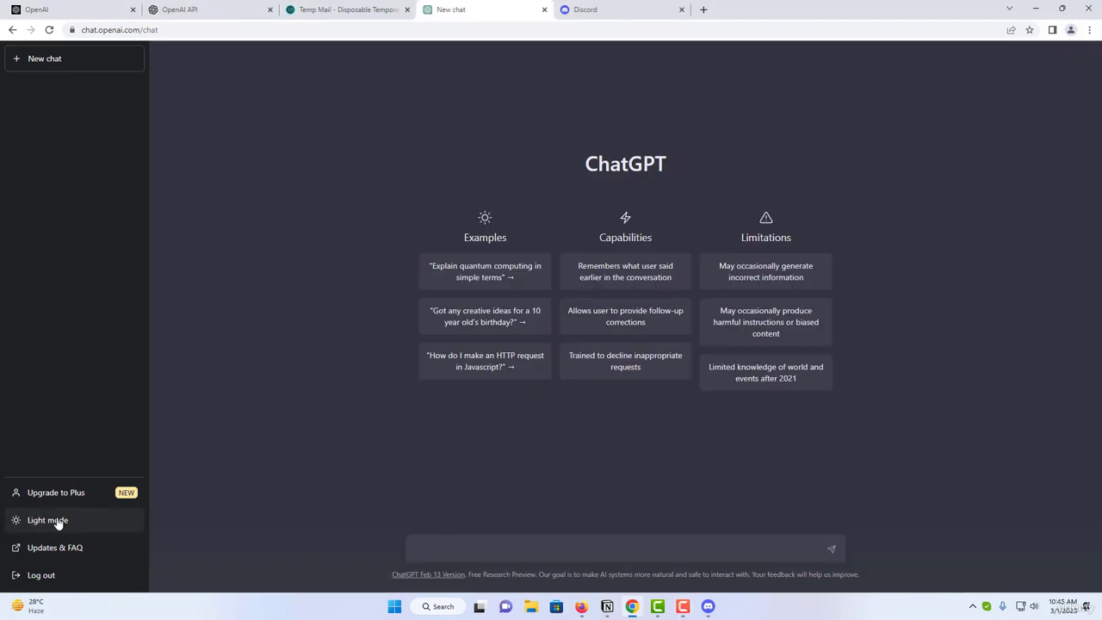
pyautogui.click(54, 521)
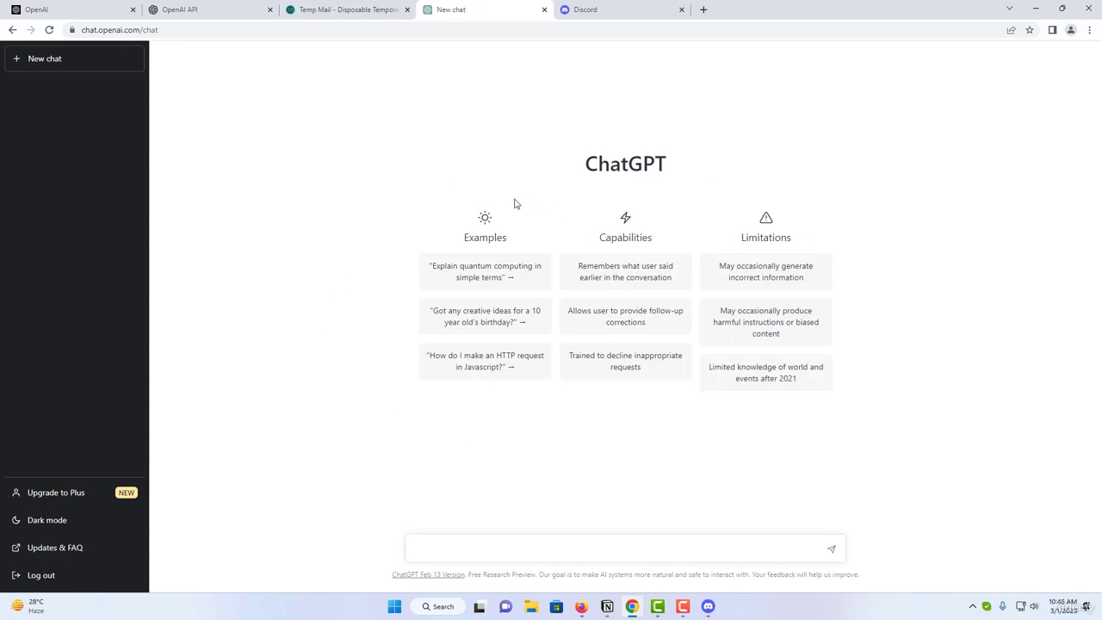
pyautogui.doubleClick(472, 239)
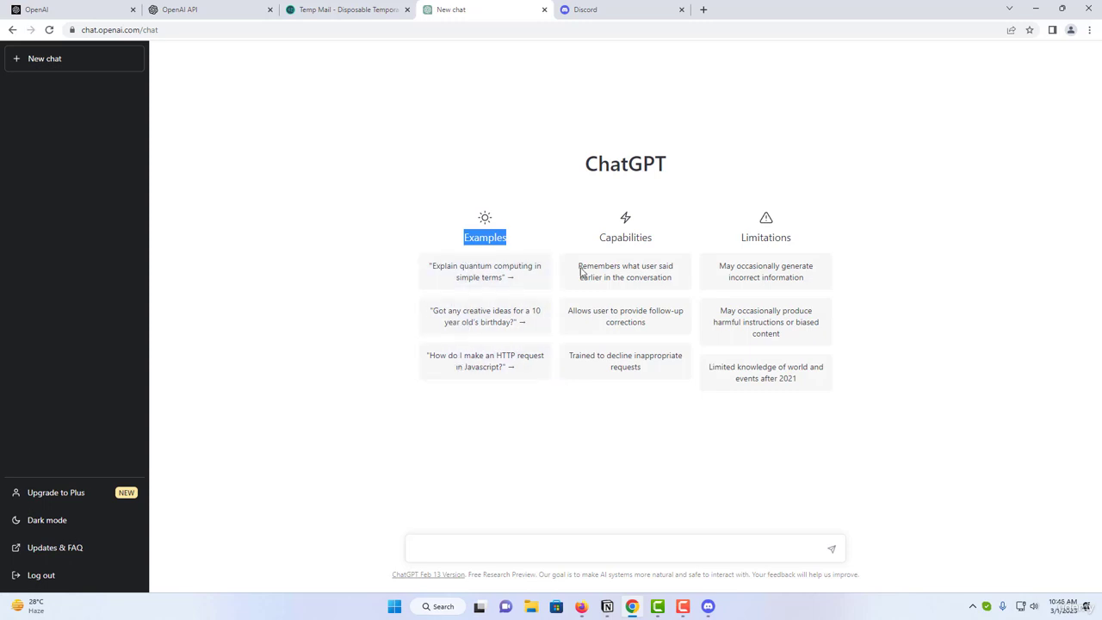
pyautogui.moveTo(598, 241); pyautogui.dragTo(813, 269)
pyautogui.click(679, 241)
pyautogui.moveTo(596, 236); pyautogui.dragTo(664, 231)
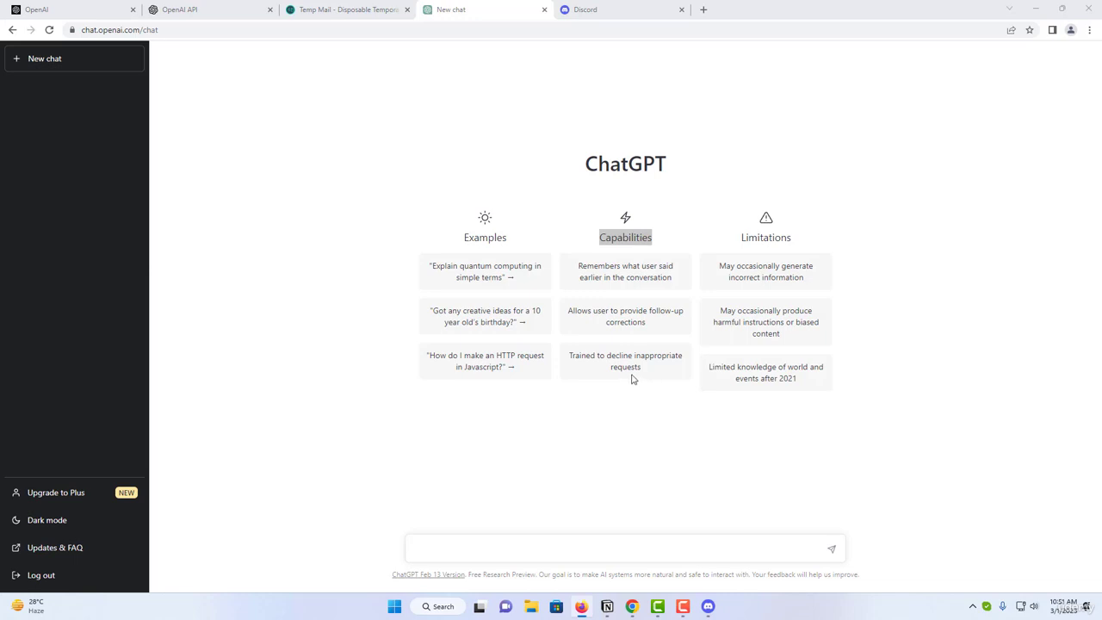
# Step: Try the example prompts, ending with 'How do I make an HTTP request in Javascript?' in the box
pyautogui.click(786, 236)
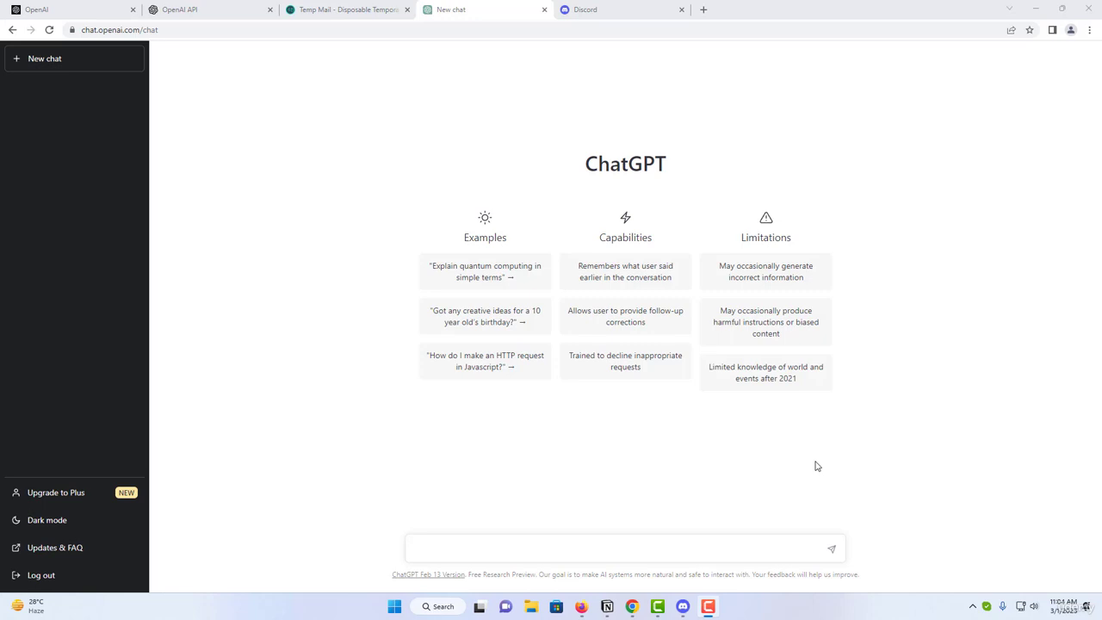
pyautogui.click(460, 545)
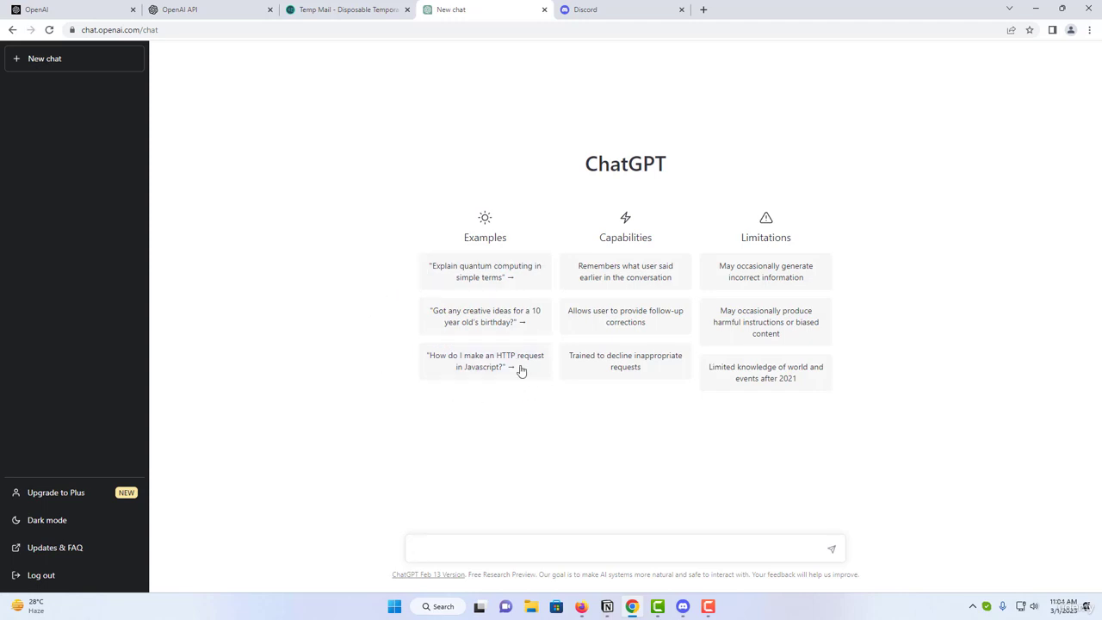
pyautogui.click(485, 274)
pyautogui.click(476, 319)
pyautogui.click(475, 361)
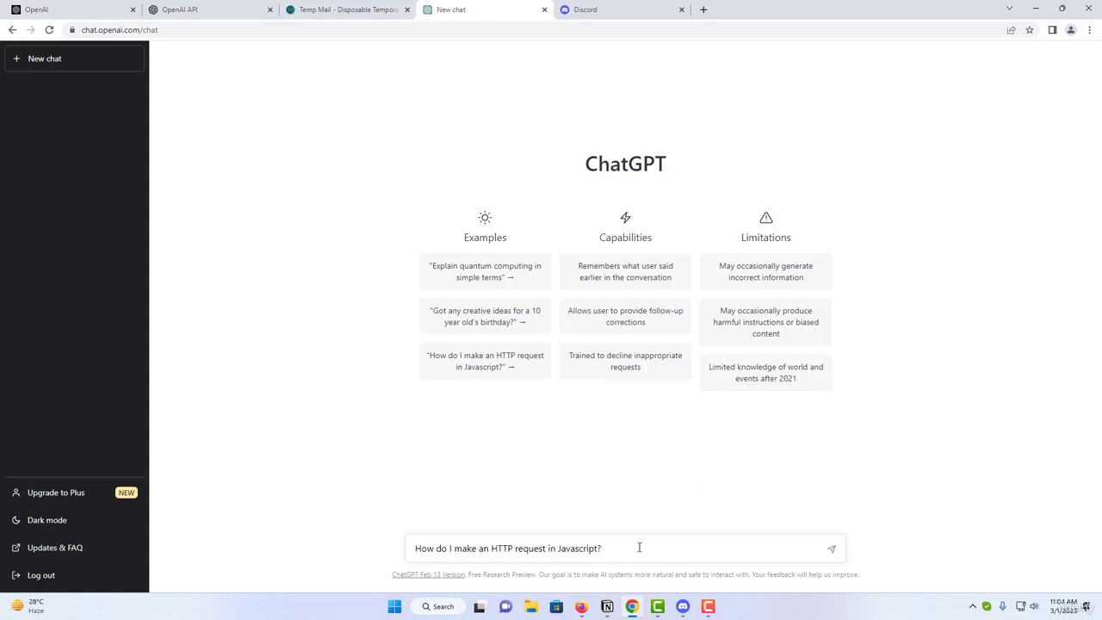
pyautogui.moveTo(640, 546); pyautogui.dragTo(329, 544)
# Step: Ask ChatGPT 'what is 10+10' and highlight the question and its answer of 20
pyautogui.press('BackSpace')
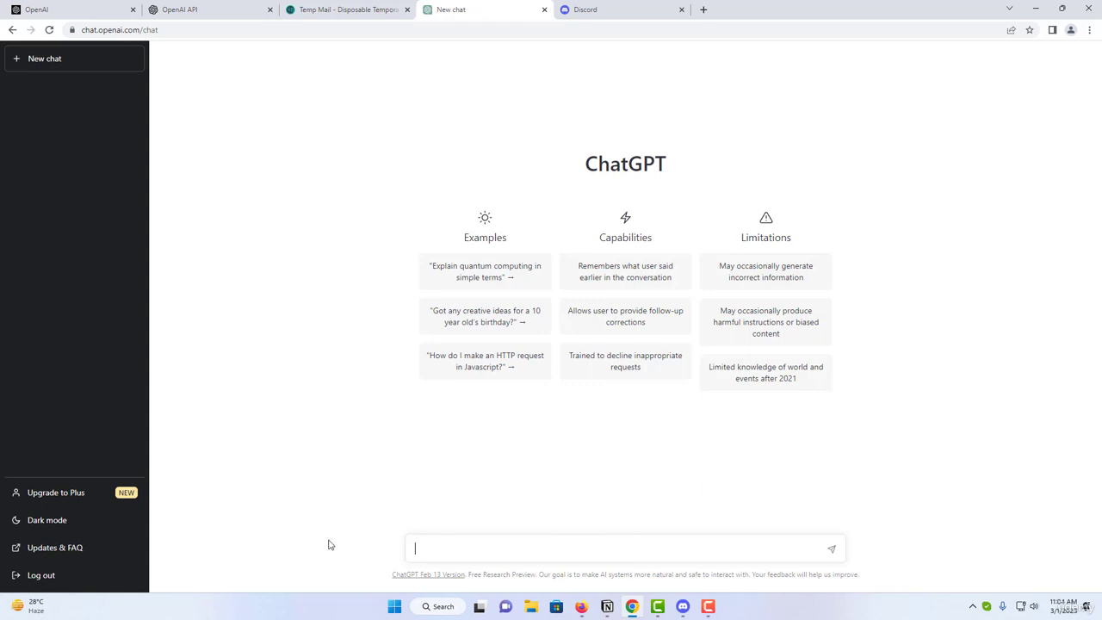
pyautogui.write('what is 10+10')
pyautogui.press('Return')
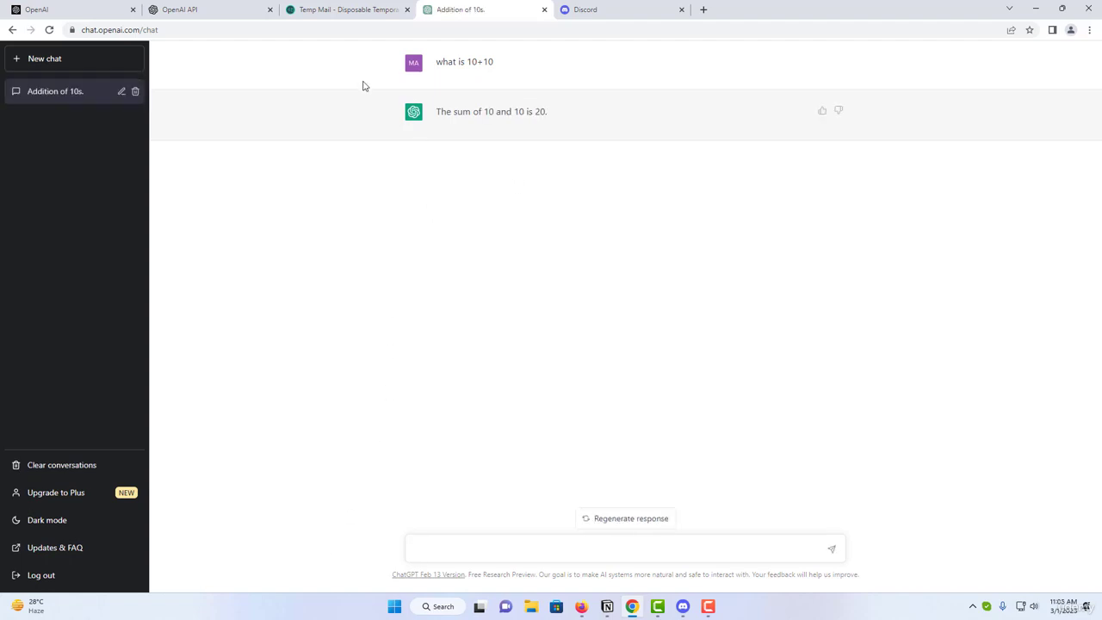
pyautogui.moveTo(506, 66); pyautogui.dragTo(405, 65)
pyautogui.moveTo(568, 112); pyautogui.dragTo(438, 107)
# Step: Regenerate the 10+10 reply twice to get additional versions of the answer
pyautogui.click(631, 524)
pyautogui.click(635, 522)
pyautogui.moveTo(534, 110); pyautogui.dragTo(556, 112)
pyautogui.click(592, 235)
# Step: Give the 10+10 reply a thumbs-up with the comment 'the ans good' and submit it
pyautogui.click(822, 113)
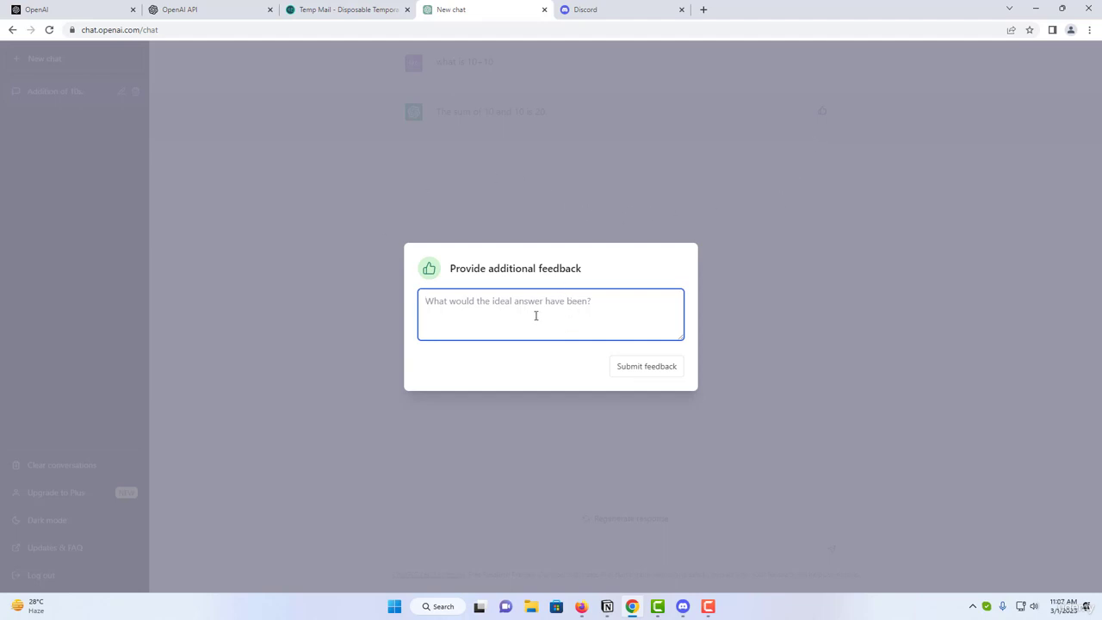
pyautogui.write('ans')
pyautogui.press('BackSpace')
pyautogui.press('BackSpace')
pyautogui.press('BackSpace')
pyautogui.write('the ans good')
pyautogui.click(646, 375)
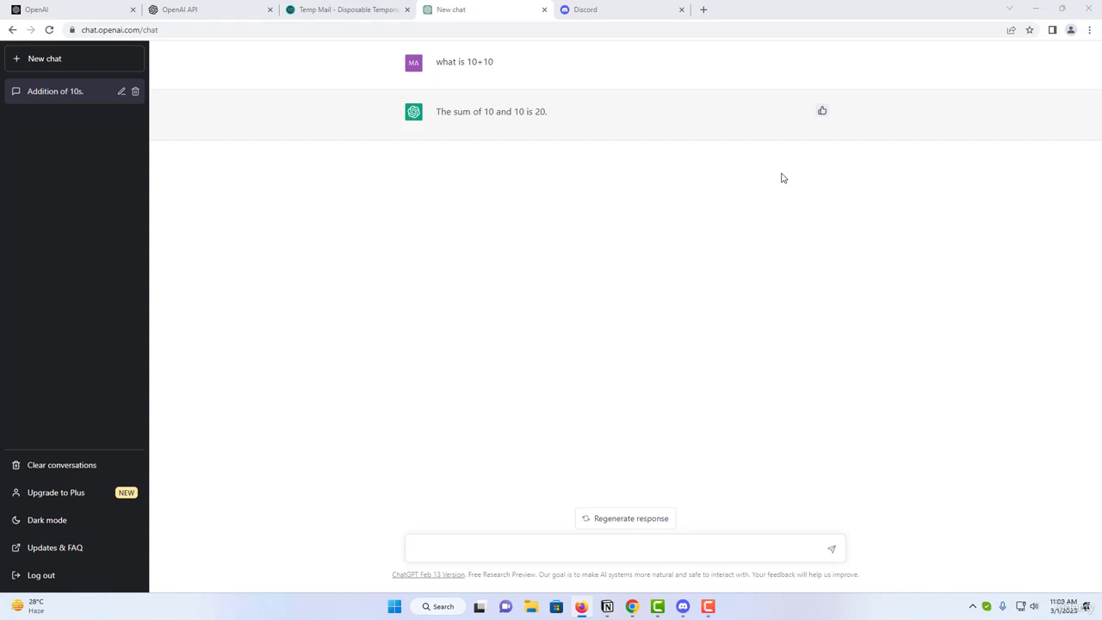
# Step: Send a follow-up asking ChatGPT to add 20 to the previous result
pyautogui.click(444, 547)
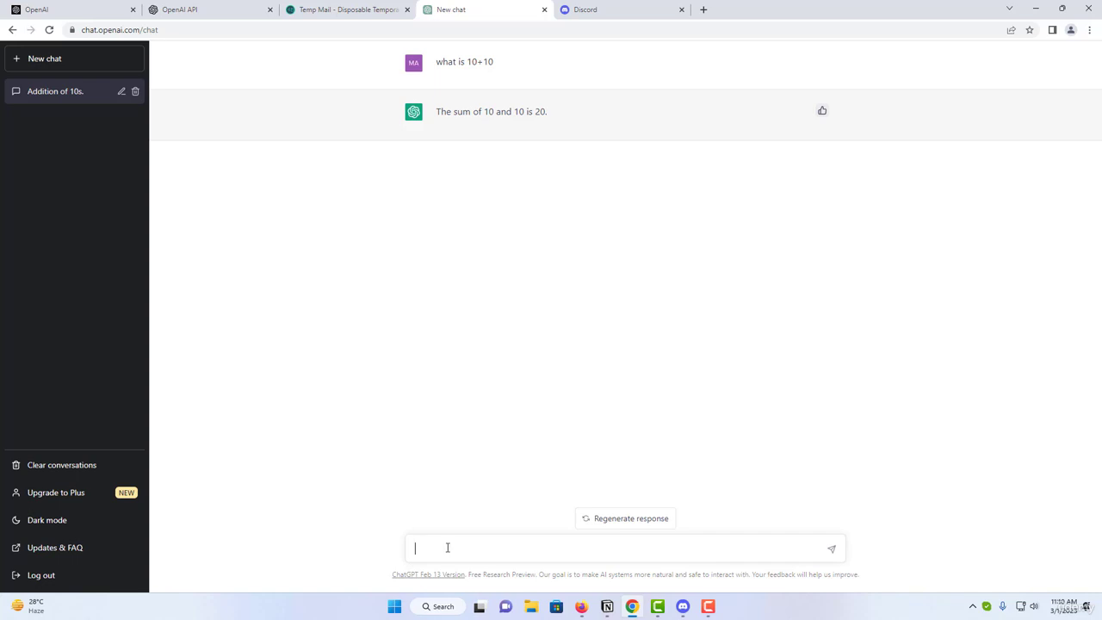
pyautogui.write('add 20 an previous result')
pyautogui.press('Return')
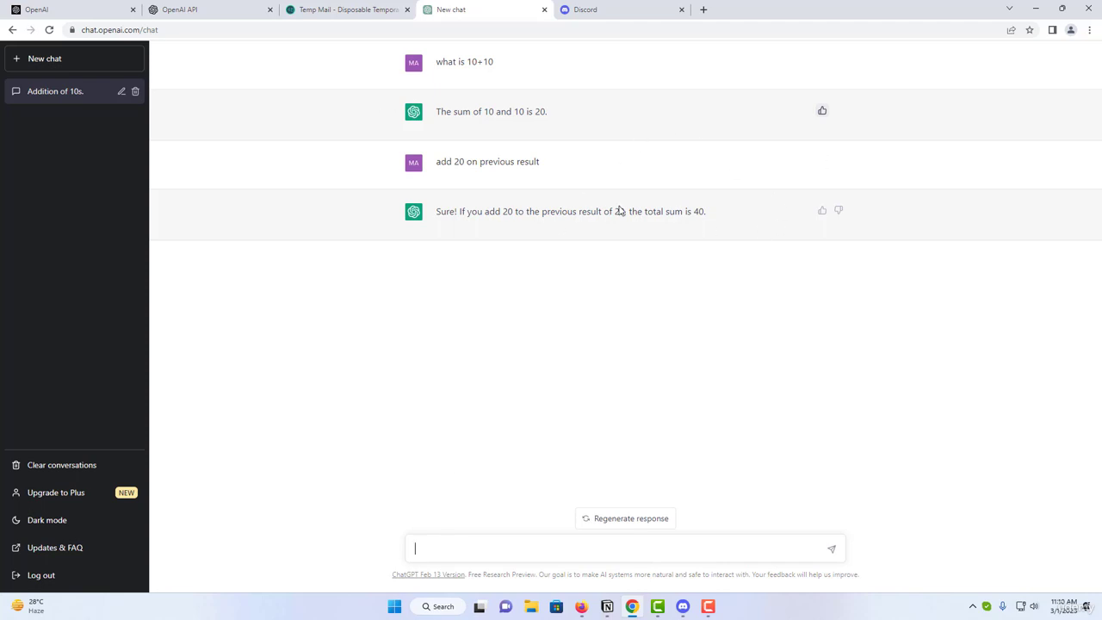
# Step: Highlight parts of the follow-up and the reply stating the total is 40
pyautogui.moveTo(695, 211); pyautogui.dragTo(723, 215)
pyautogui.moveTo(446, 162); pyautogui.dragTo(538, 163)
pyautogui.moveTo(733, 212); pyautogui.dragTo(581, 215)
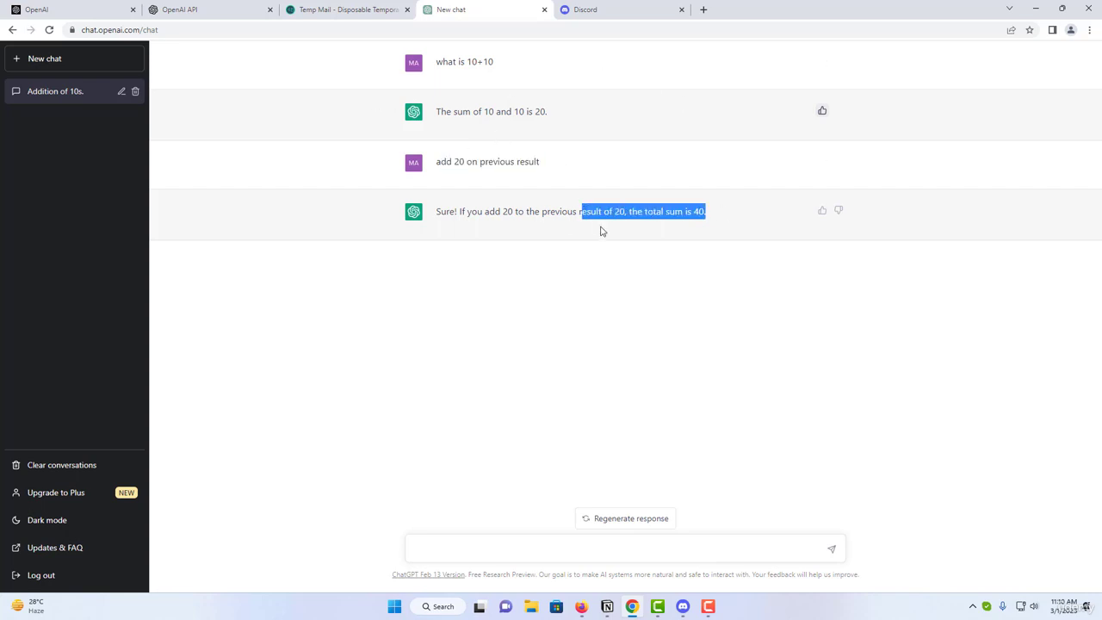
pyautogui.click(600, 234)
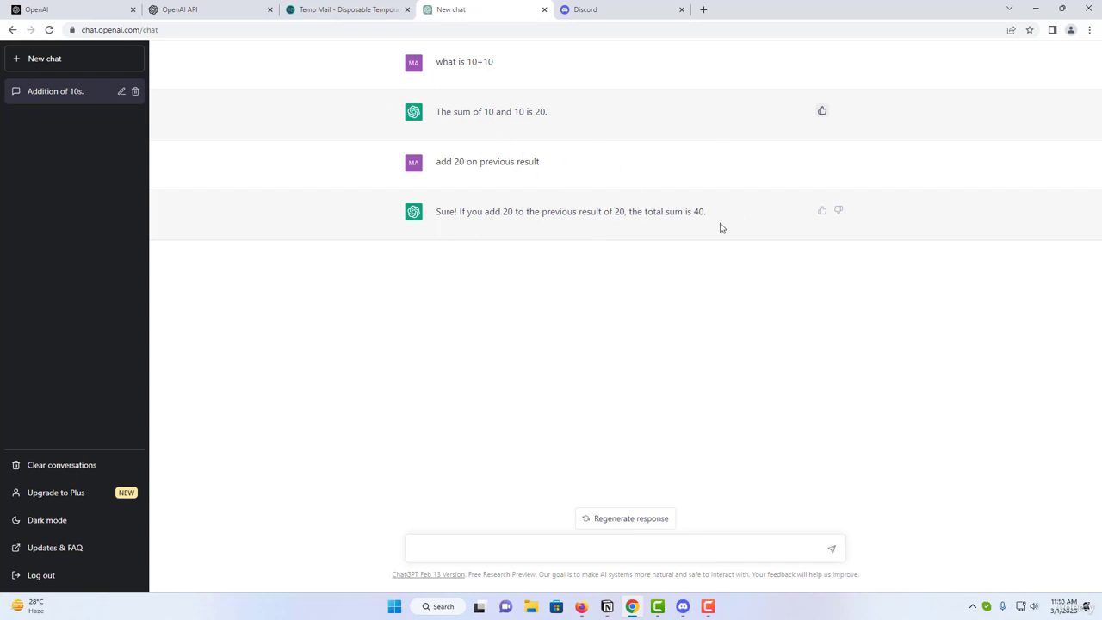
pyautogui.moveTo(506, 212); pyautogui.dragTo(629, 212)
pyautogui.moveTo(729, 213); pyautogui.dragTo(685, 211)
pyautogui.hotkey('alt', 'Tab')
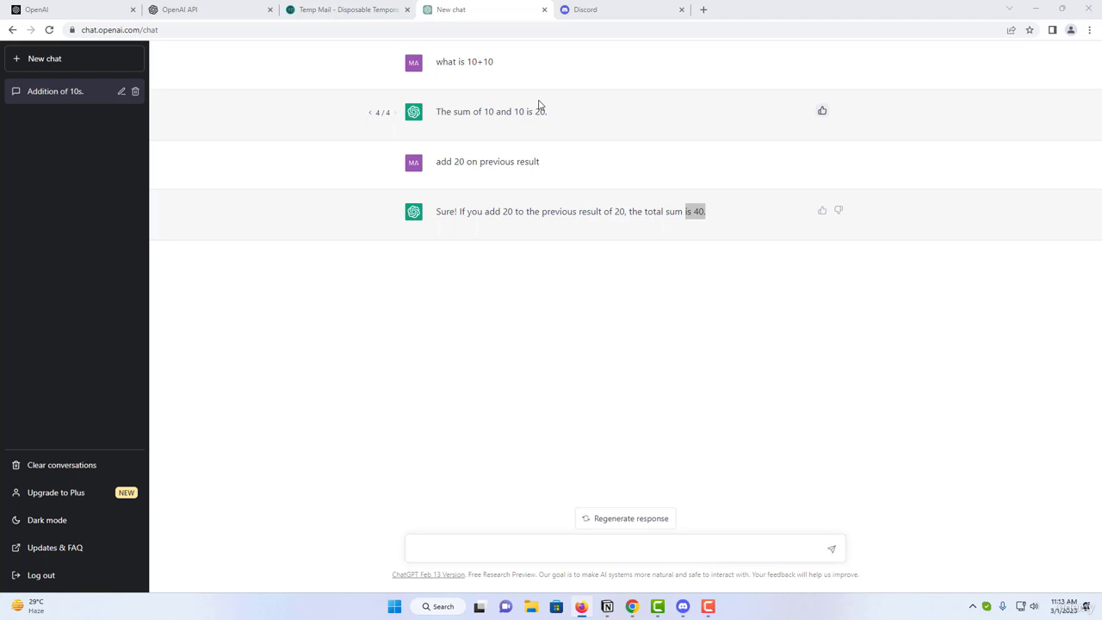
# Step: Ask 'how good is chat gpt in math' and highlight the reply about its math proficiency
pyautogui.click(459, 551)
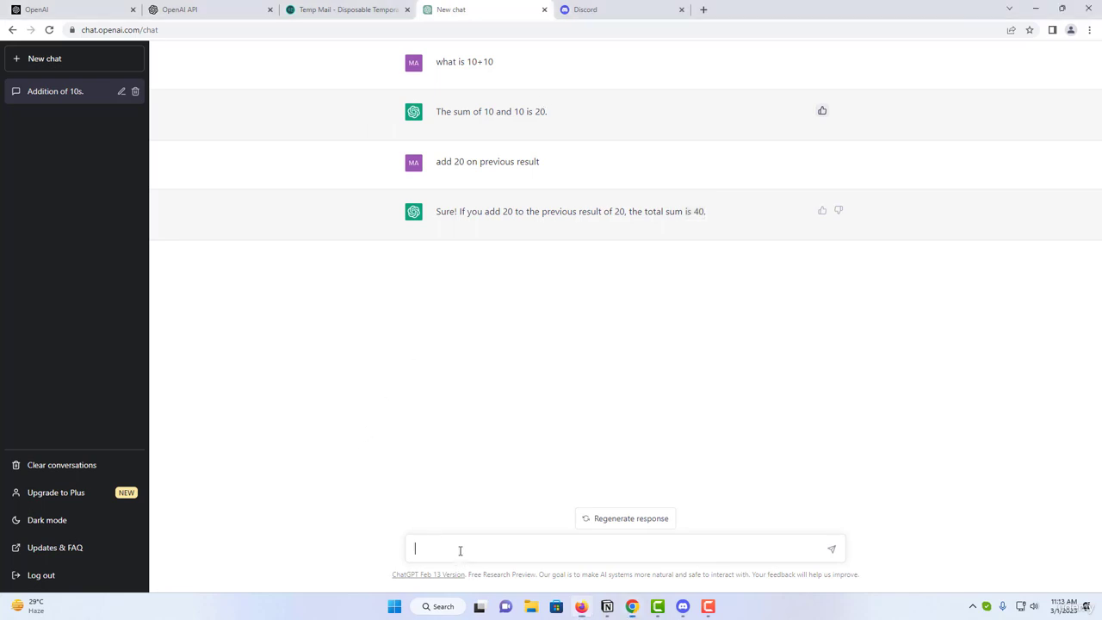
pyautogui.write('how good is chat gpt in math')
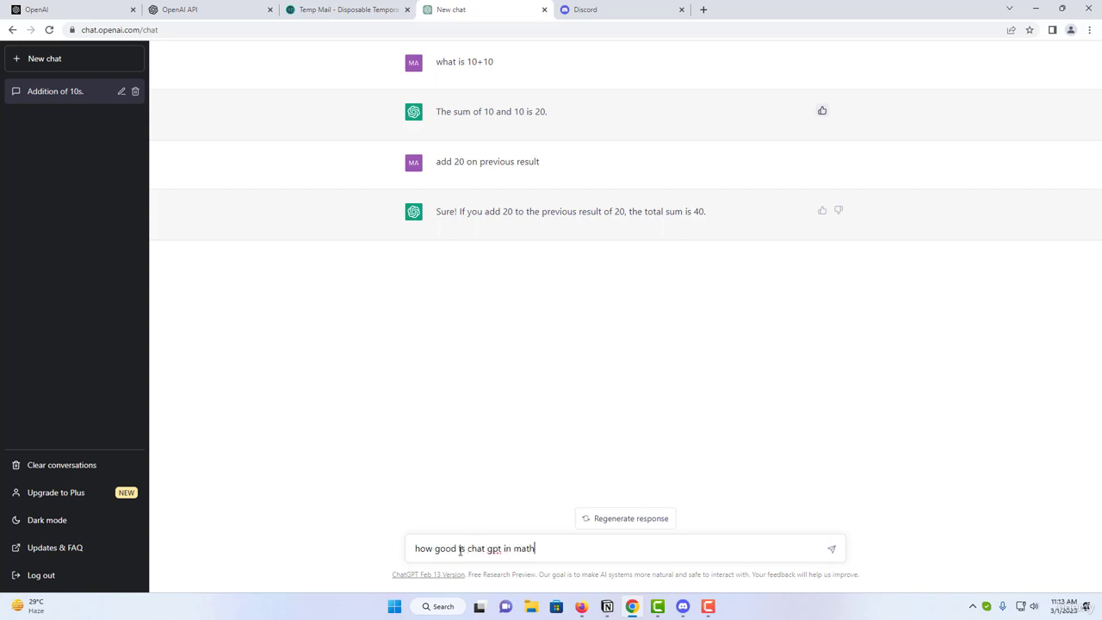
pyautogui.press('Return')
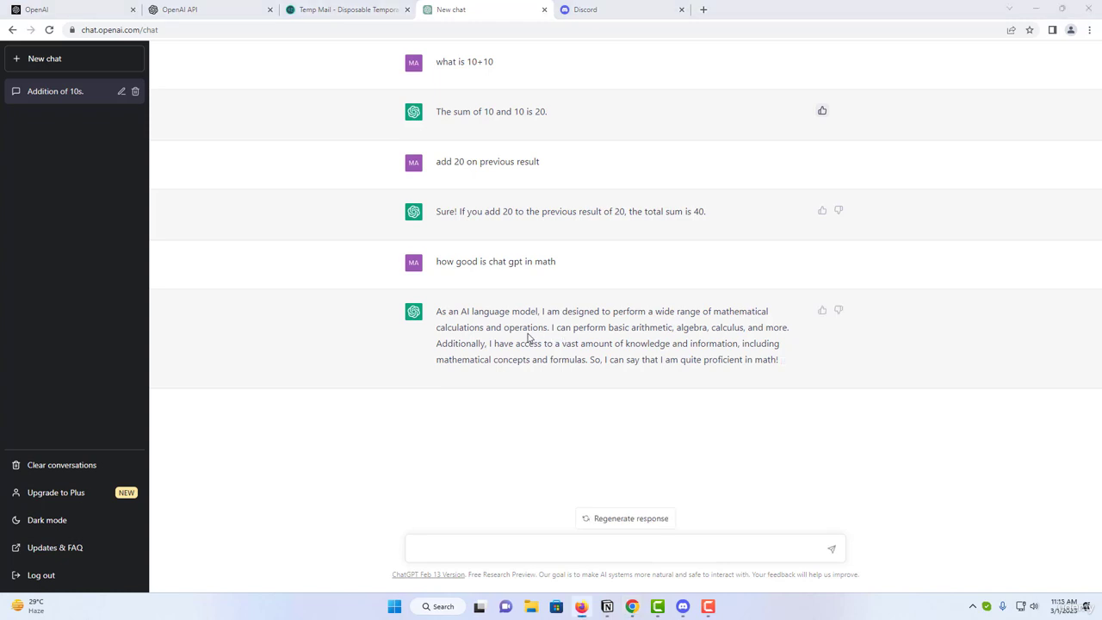
pyautogui.moveTo(441, 312); pyautogui.dragTo(747, 371)
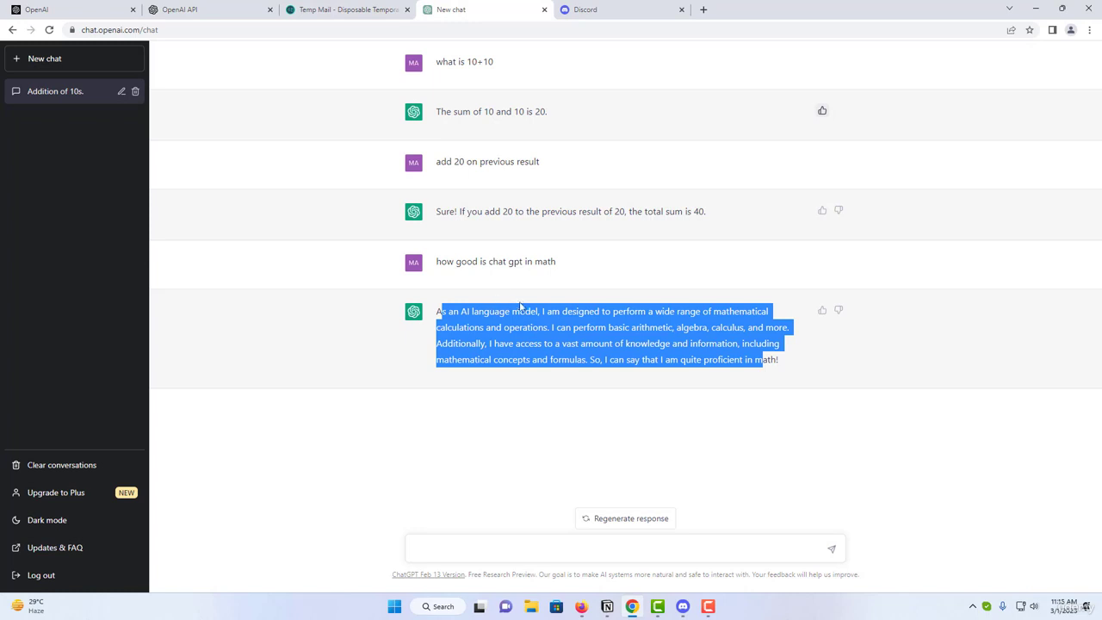
pyautogui.click(479, 544)
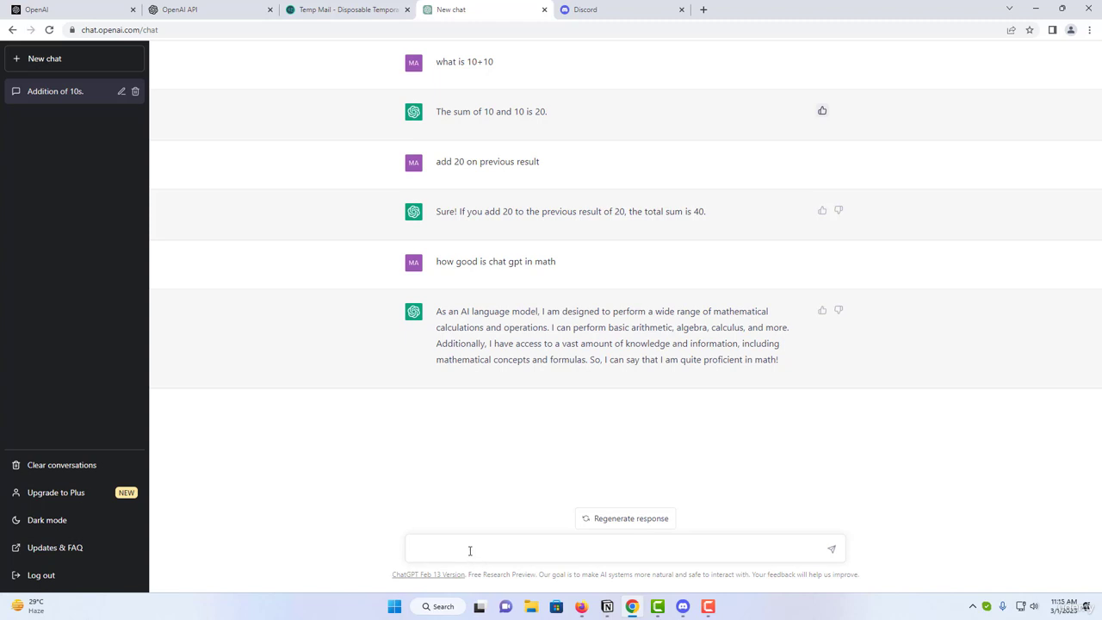
# Step: Ask ChatGPT 'give me the formula of arithmetic'
pyautogui.write('git')
pyautogui.press('BackSpace')
pyautogui.press('BackSpace')
pyautogui.write('gith')
pyautogui.press('BackSpace')
pyautogui.press('BackSpace')
pyautogui.write('ve me the formula of arithmetic')
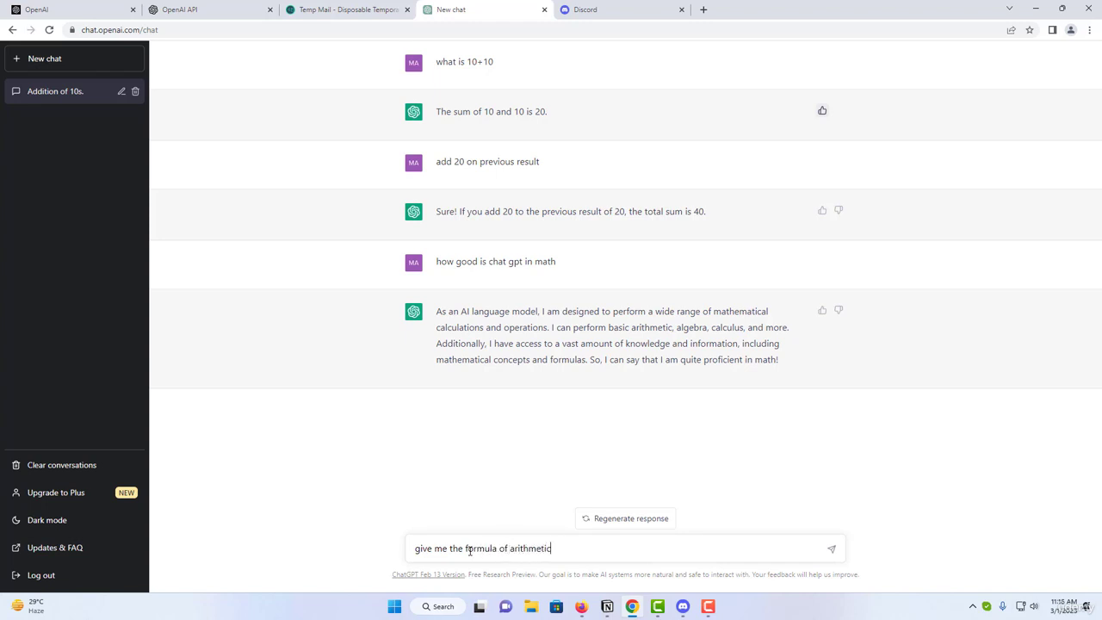
pyautogui.press('Return')
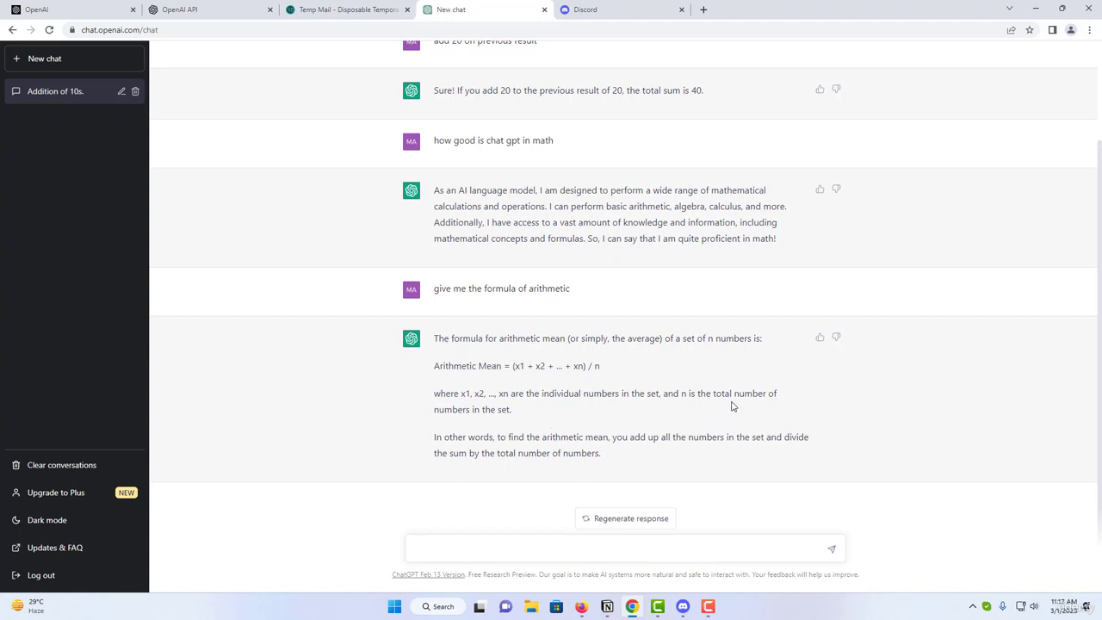
# Step: Regenerate the arithmetic mean answer, then start an empty new chat
pyautogui.click(633, 518)
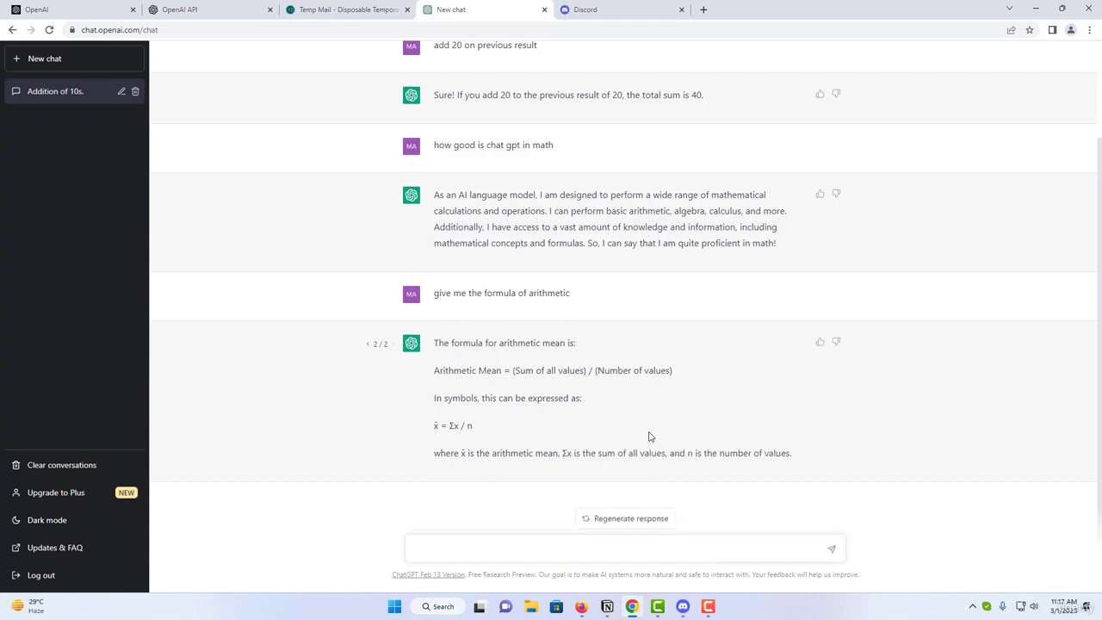
pyautogui.hotkey('alt', 'Tab')
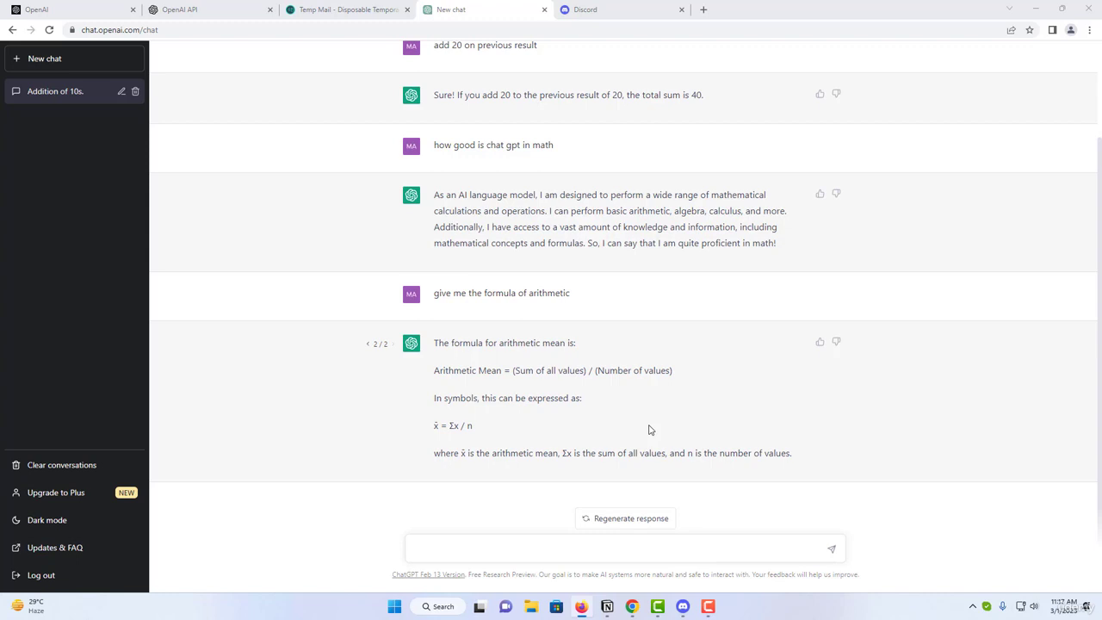
pyautogui.click(74, 65)
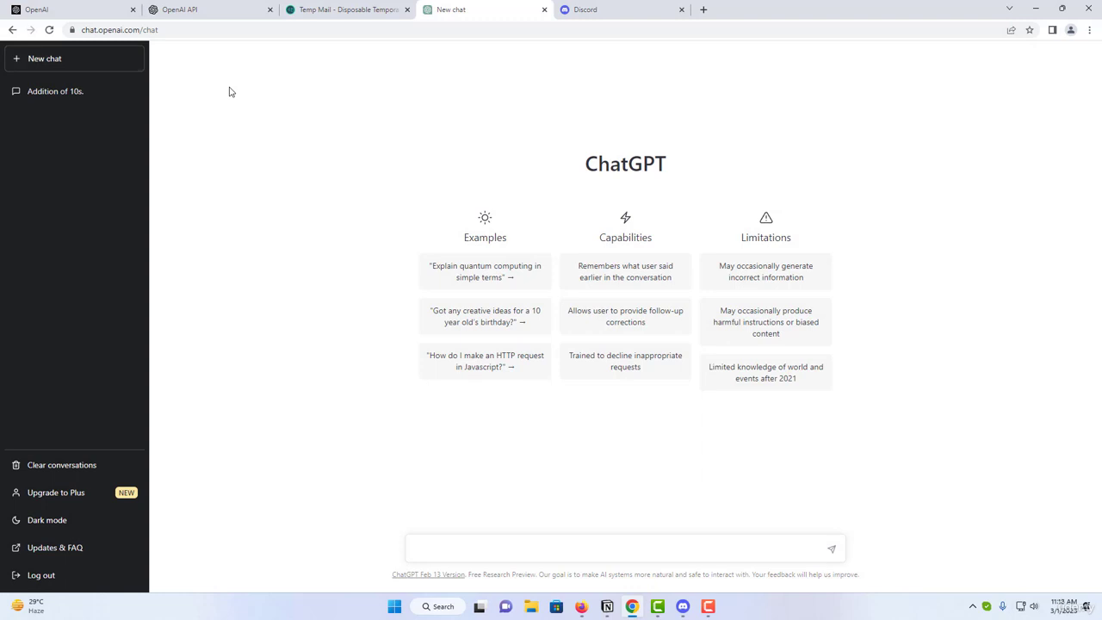
# Step: Reopen the Addition of 10s. chat, rename it 'math formulas', and begin deleting it
pyautogui.click(51, 93)
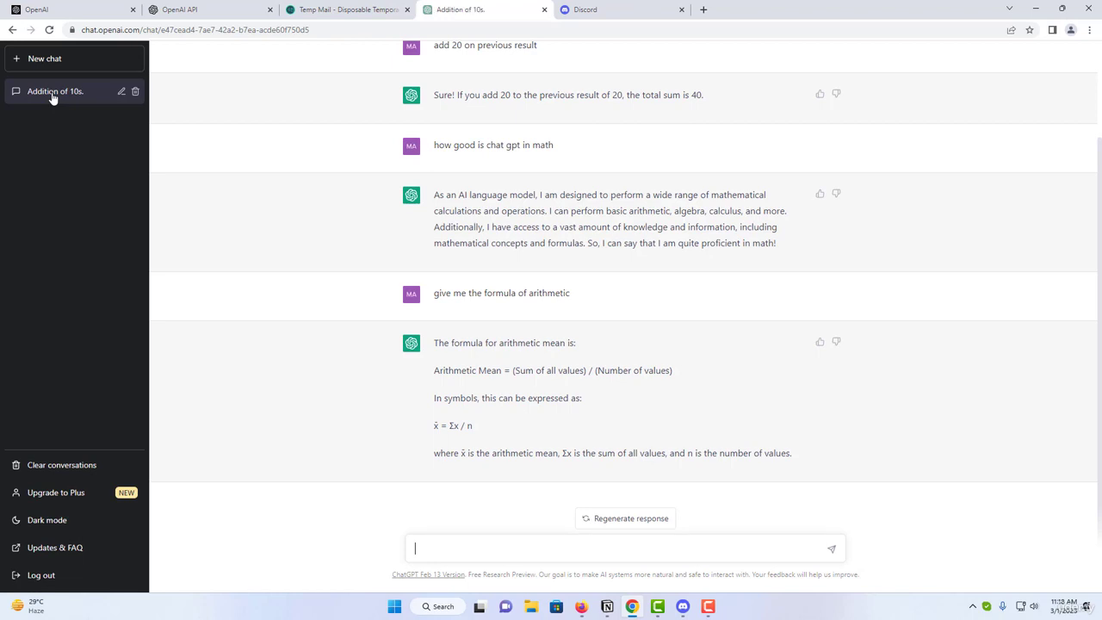
pyautogui.scroll(-2, 697, 279)
pyautogui.click(121, 92)
pyautogui.hotkey('ctrl', 'a')
pyautogui.write('\\')
pyautogui.write('math for')
pyautogui.click(119, 95)
pyautogui.click(135, 93)
# Step: Confirm deleting 'math formulas', then ask for five dishes that can be cooked with chicken
pyautogui.click(121, 92)
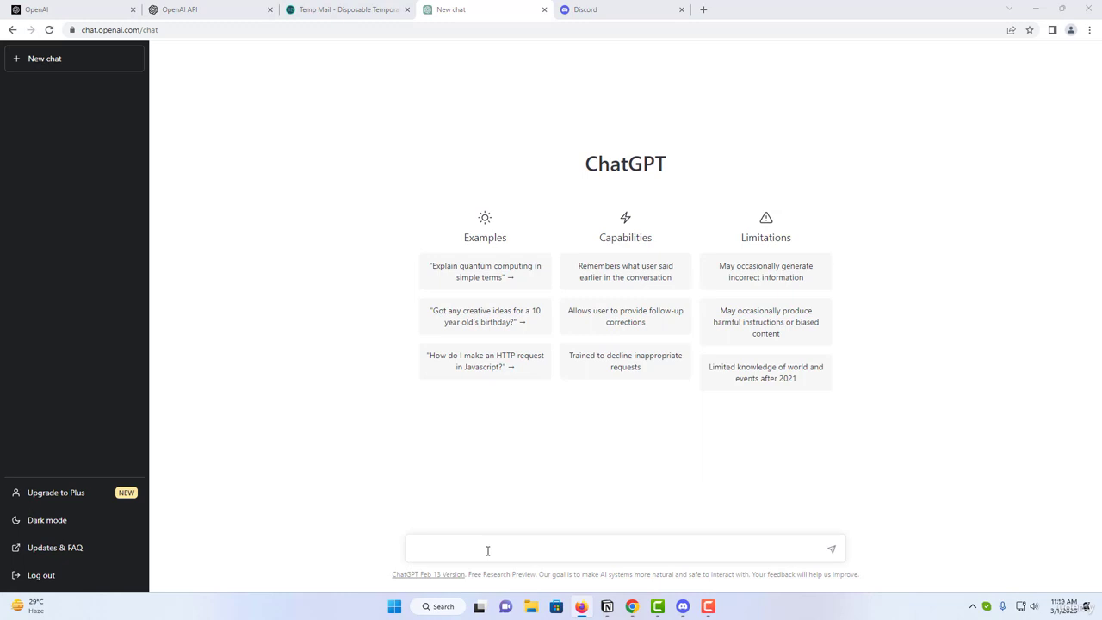
pyautogui.click(488, 550)
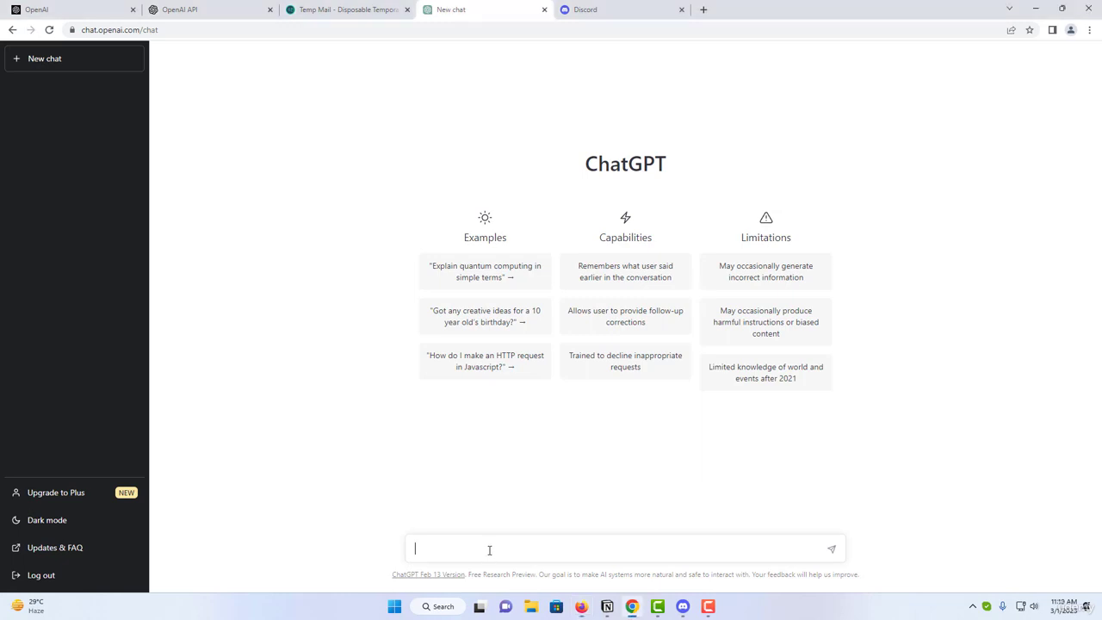
pyautogui.write('iwan')
pyautogui.press('BackSpace')
pyautogui.press('BackSpace')
pyautogui.press('BackSpace')
pyautogui.write('want to cook someting woi')
pyautogui.press('BackSpace')
pyautogui.press('BackSpace')
pyautogui.press('BackSpace')
pyautogui.write('wtih')
pyautogui.press('BackSpace')
pyautogui.press('BackSpace')
pyautogui.press('BackSpace')
pyautogui.press('BackSpace')
pyautogui.write('with chicken , can you give m')
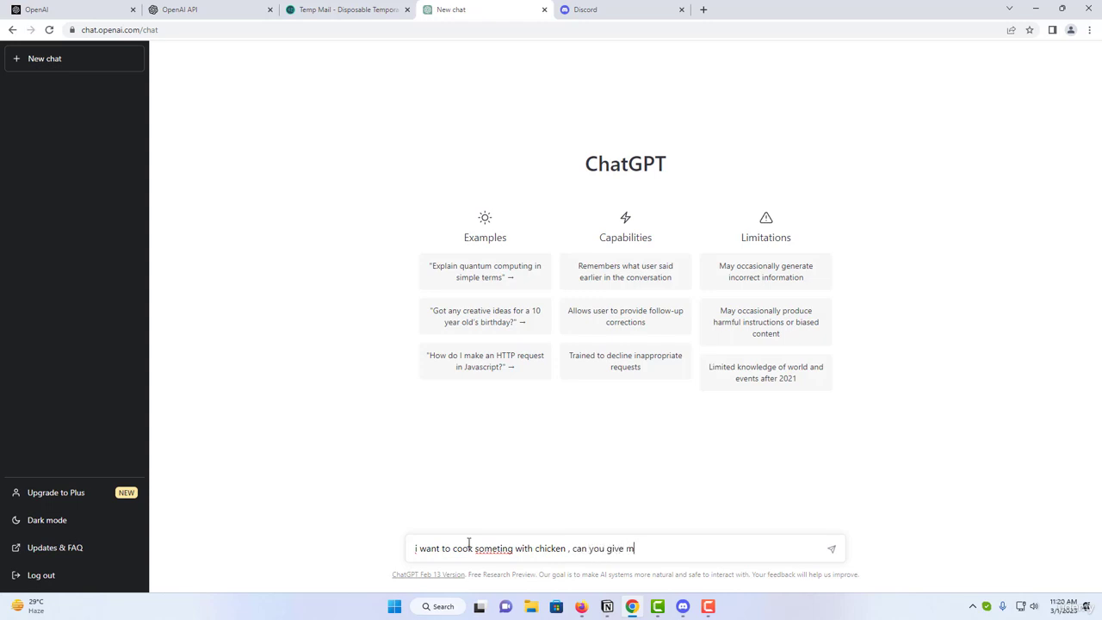
pyautogui.write('e 5 dishes with it')
pyautogui.press('Return')
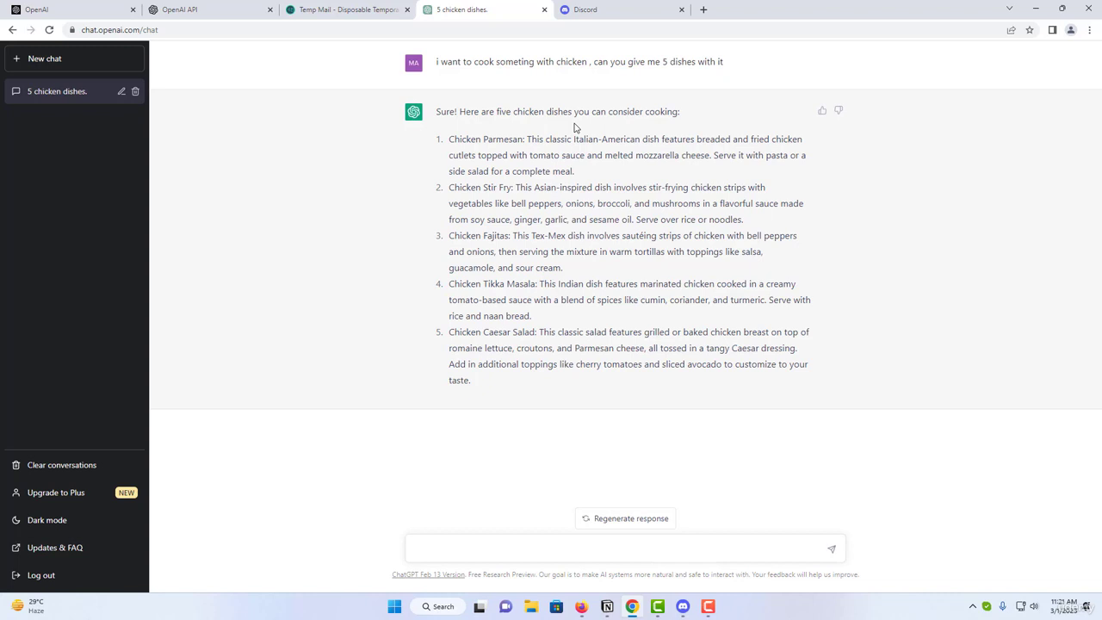
pyautogui.moveTo(431, 142); pyautogui.dragTo(528, 427)
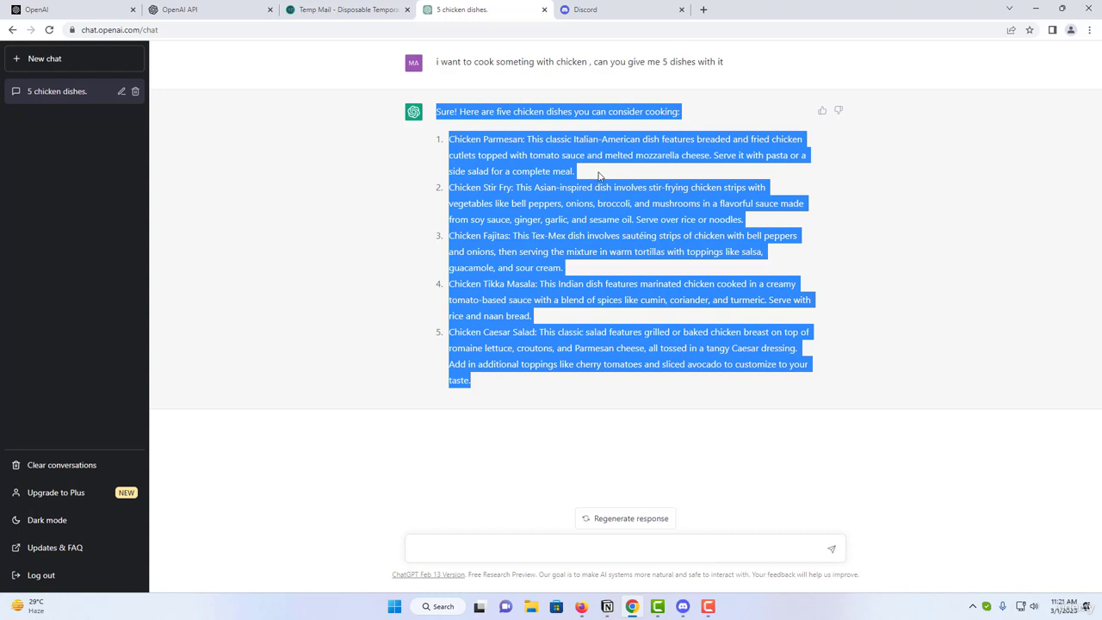
pyautogui.click(450, 140)
pyautogui.moveTo(450, 140); pyautogui.dragTo(514, 140)
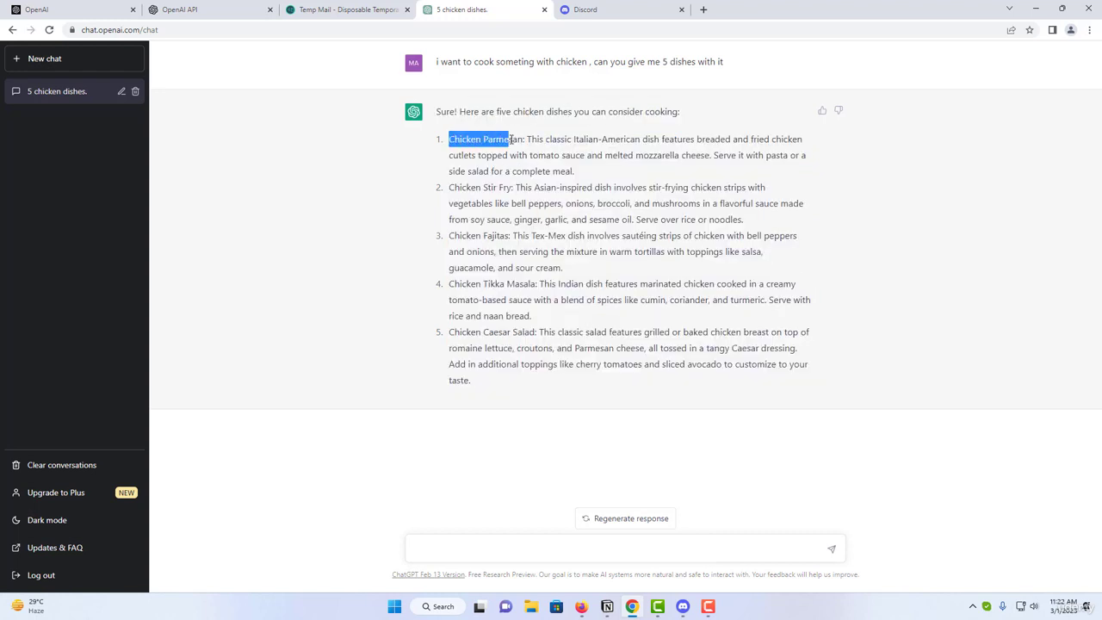
pyautogui.moveTo(449, 187); pyautogui.dragTo(539, 186)
pyautogui.moveTo(522, 141); pyautogui.dragTo(589, 175)
pyautogui.moveTo(517, 187); pyautogui.dragTo(637, 251)
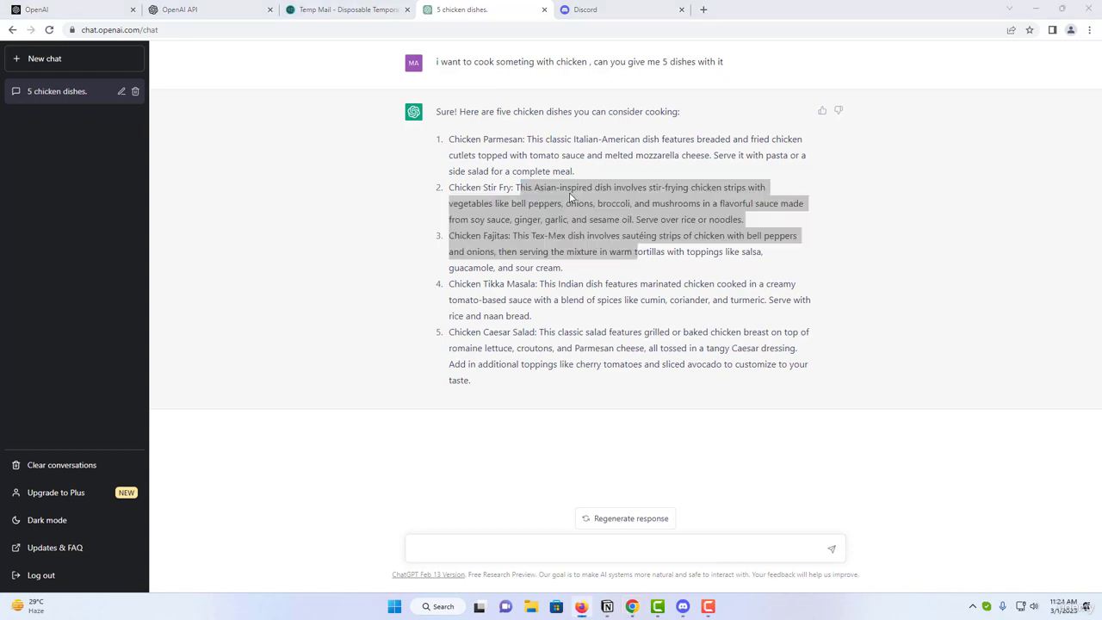
pyautogui.click(454, 540)
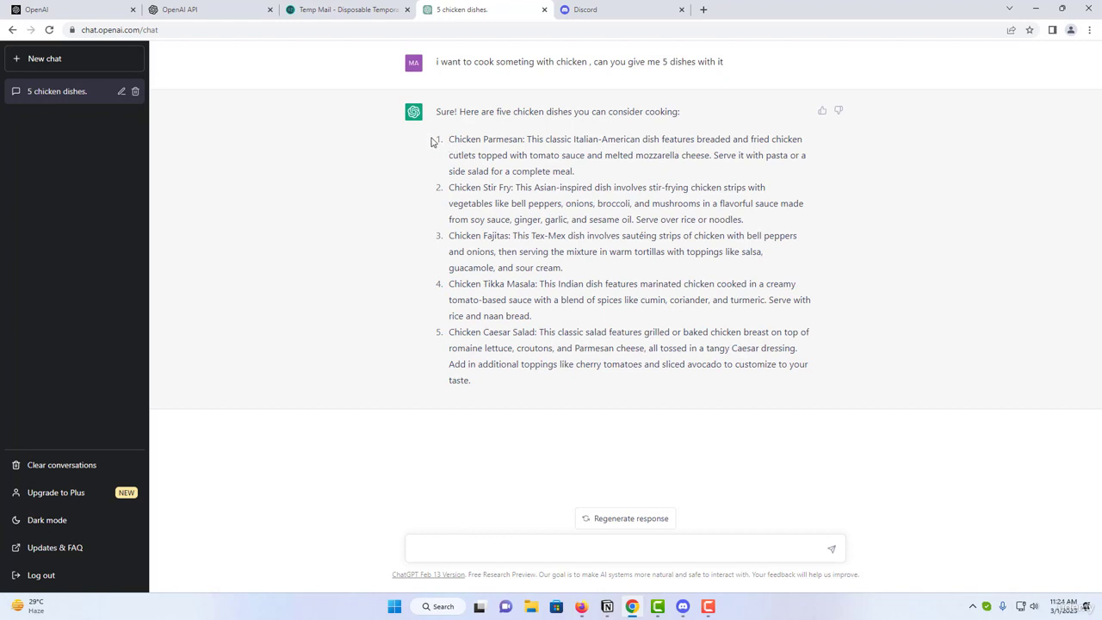
pyautogui.moveTo(432, 142); pyautogui.dragTo(541, 390)
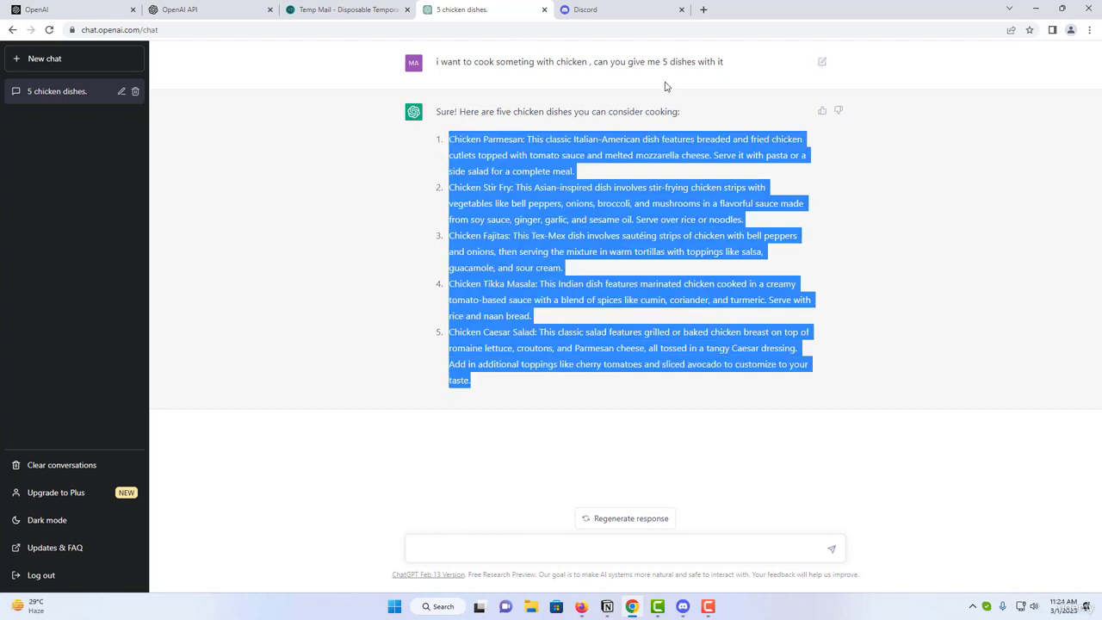
# Step: Request the ingredient list needed to cook the fourth dish, Chicken Tikka Masala
pyautogui.click(466, 551)
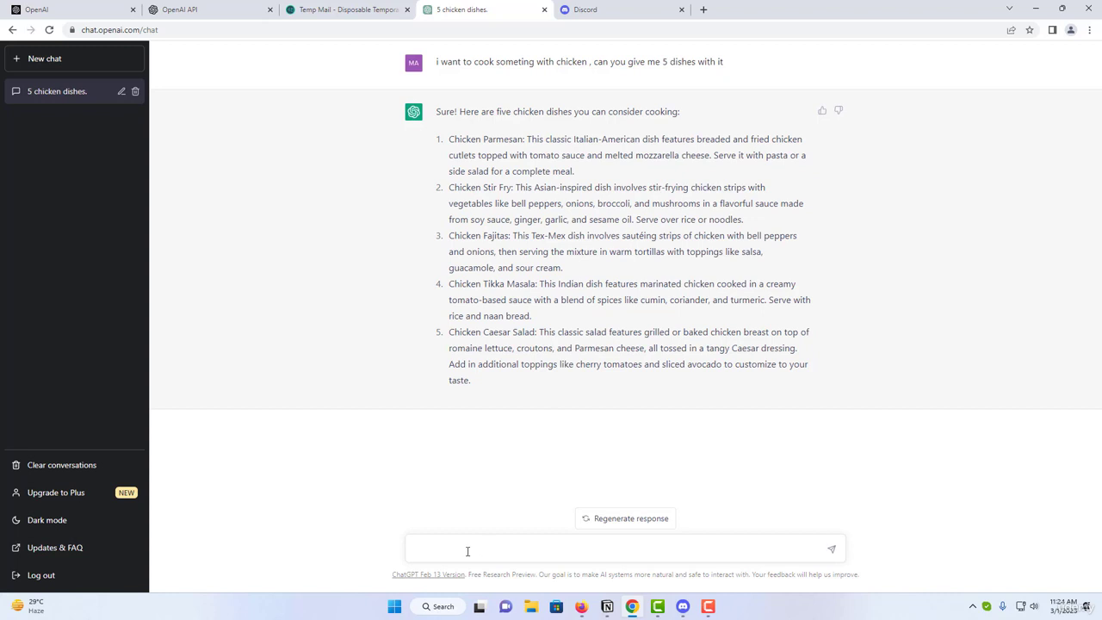
pyautogui.write('gib')
pyautogui.write('e me the ')
pyautogui.write('ingredien')
pyautogui.write('ts ')
pyautogui.write('list that is ')
pyautogui.write('eed to ')
pyautogui.write('cook ')
pyautogui.write('fou')
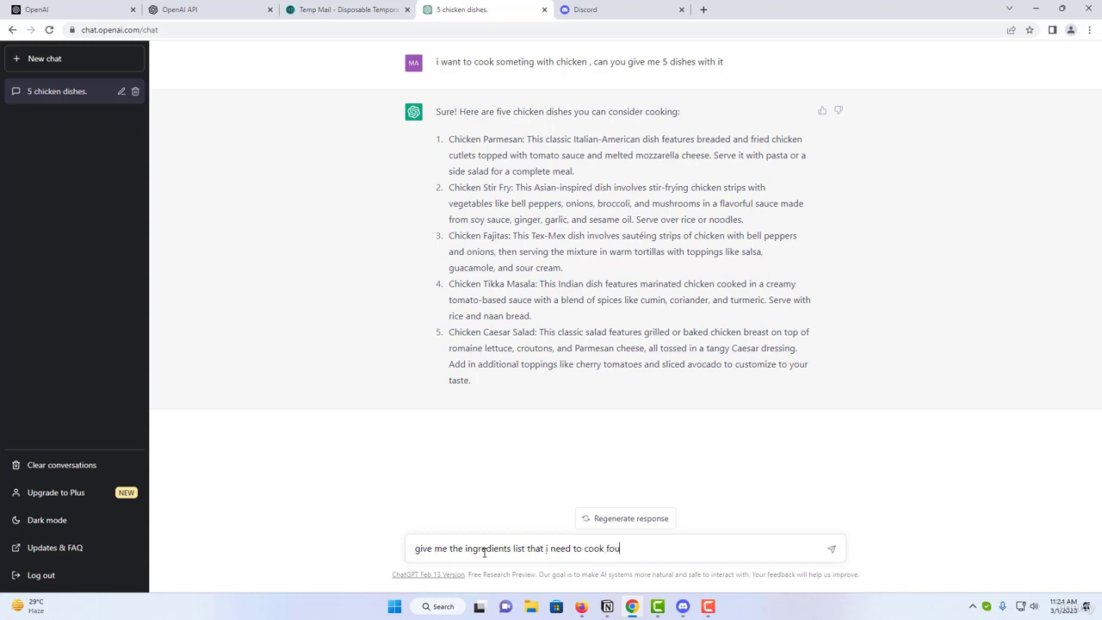
pyautogui.write('rth dishe')
pyautogui.press('Return')
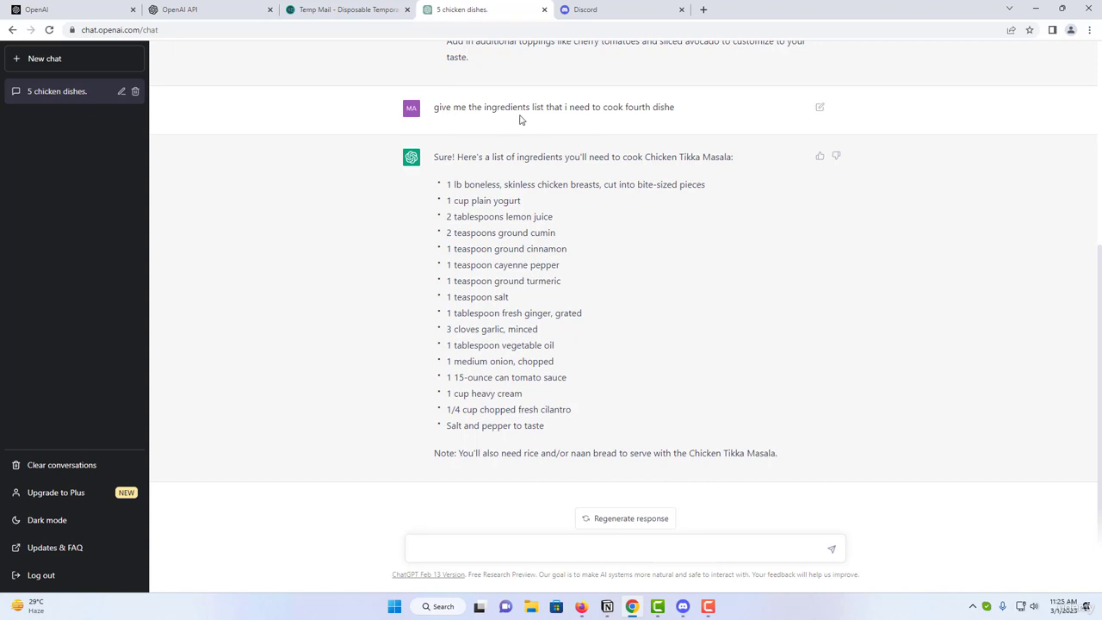
pyautogui.scroll(4, 622, 133)
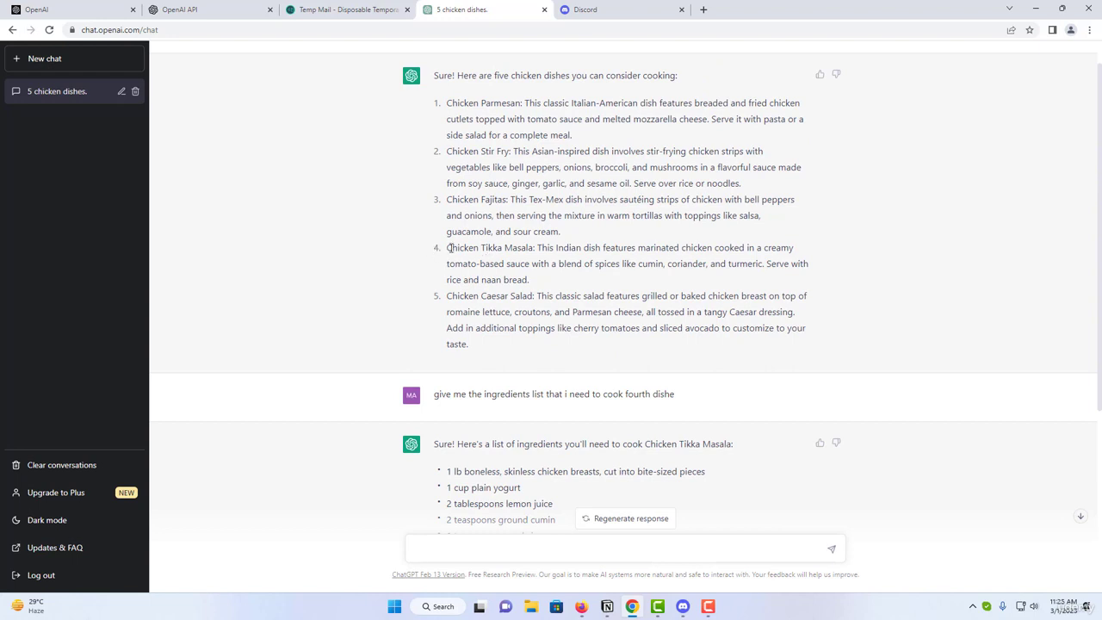
pyautogui.moveTo(448, 247); pyautogui.dragTo(538, 248)
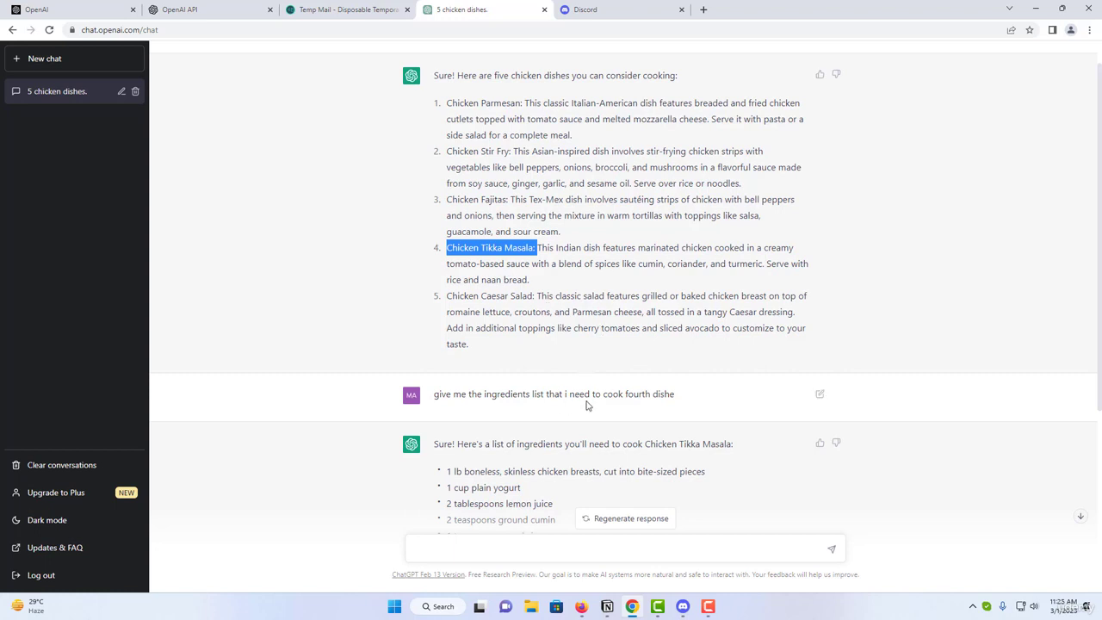
pyautogui.scroll(-3, 586, 405)
pyautogui.moveTo(444, 241); pyautogui.dragTo(655, 502)
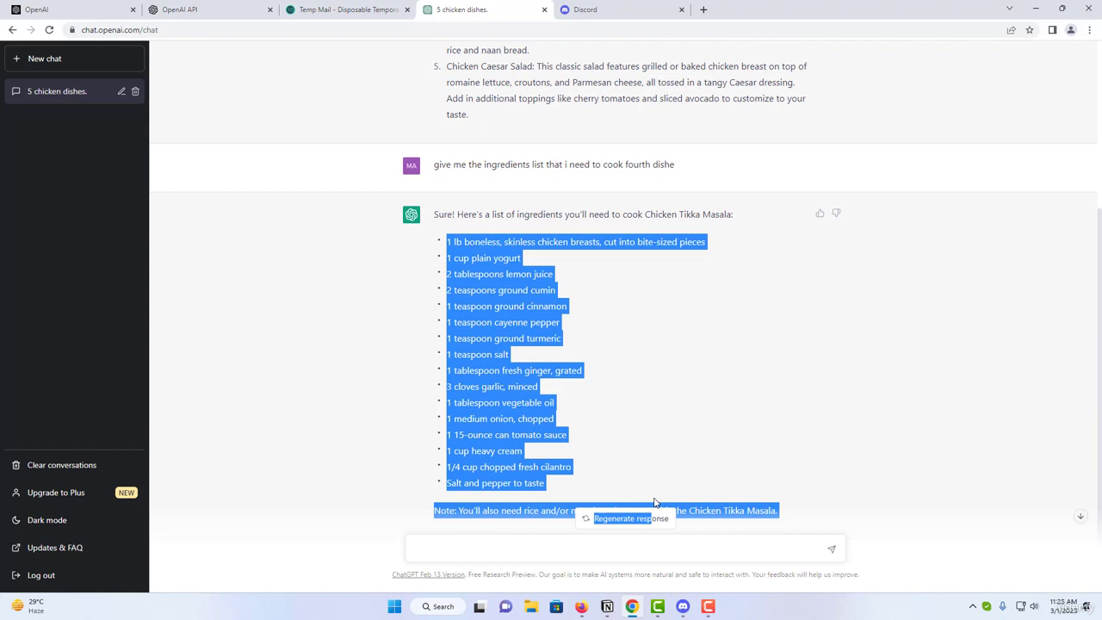
pyautogui.click(627, 461)
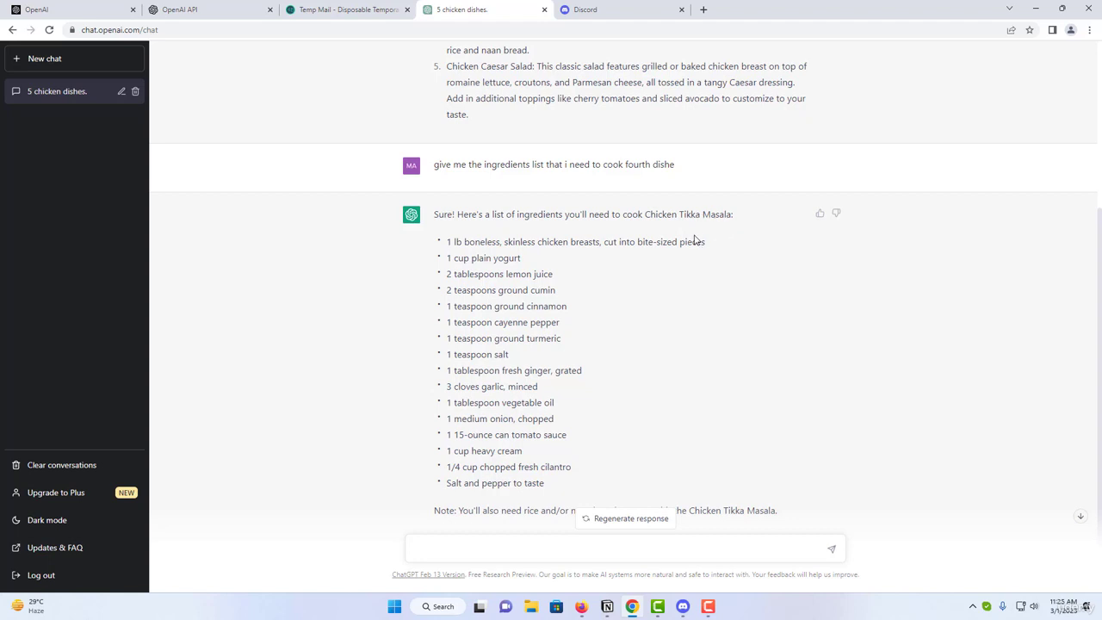
pyautogui.scroll(-1, 663, 263)
pyautogui.moveTo(446, 182); pyautogui.dragTo(609, 427)
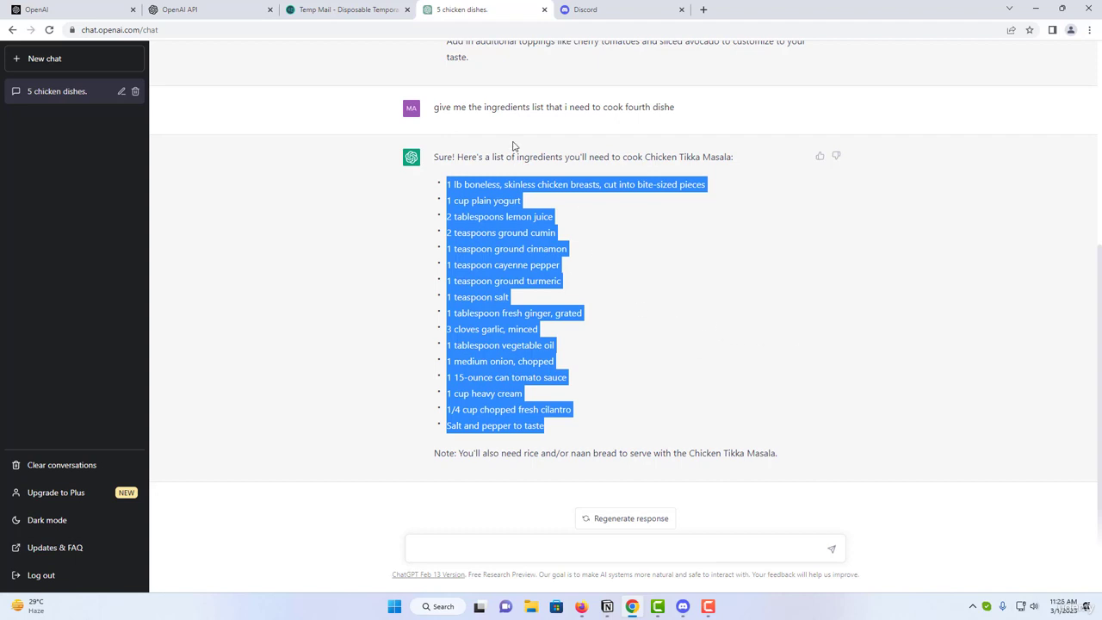
pyautogui.click(462, 552)
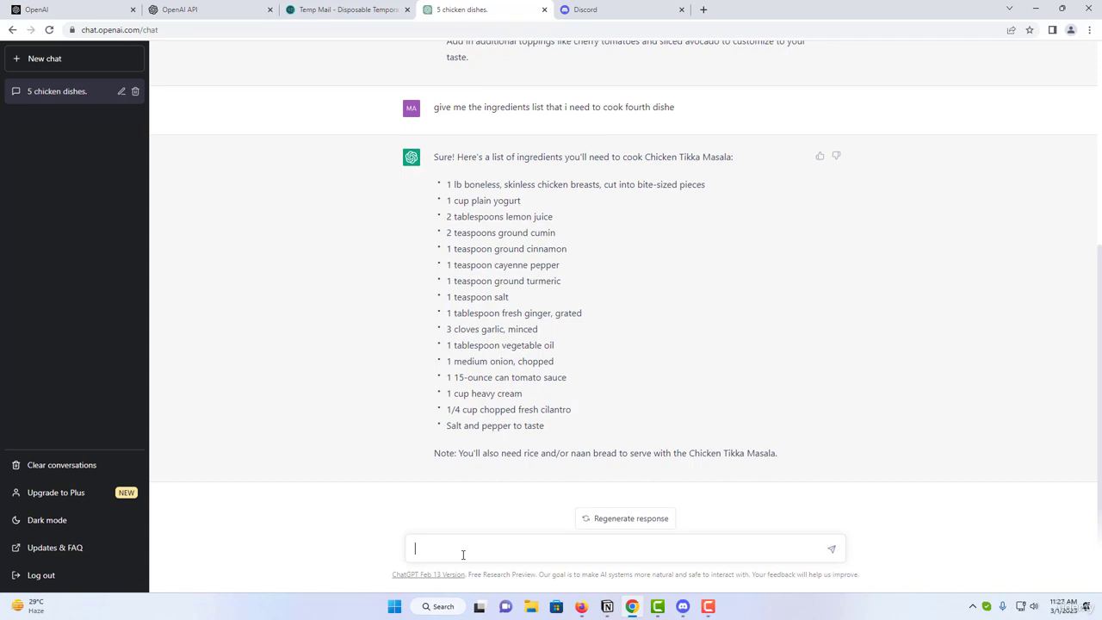
# Step: Ask for a detailed recipe of this dish and scroll back up through the reply
pyautogui.write('give me a detailed recipy')
pyautogui.write(' of this dish')
pyautogui.press('Return')
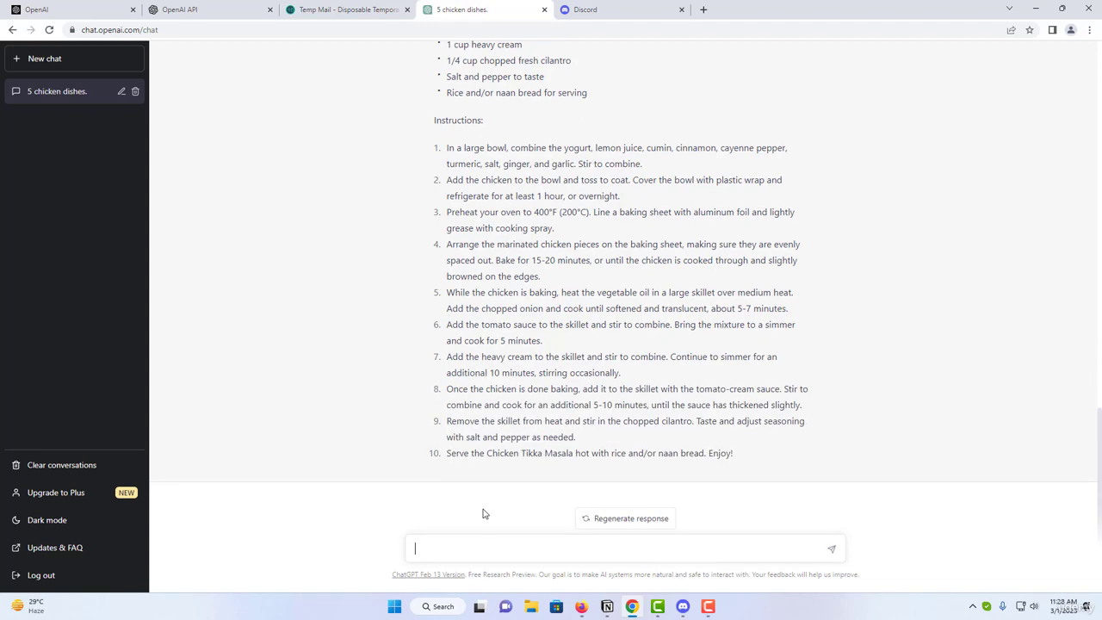
pyautogui.scroll(5, 671, 368)
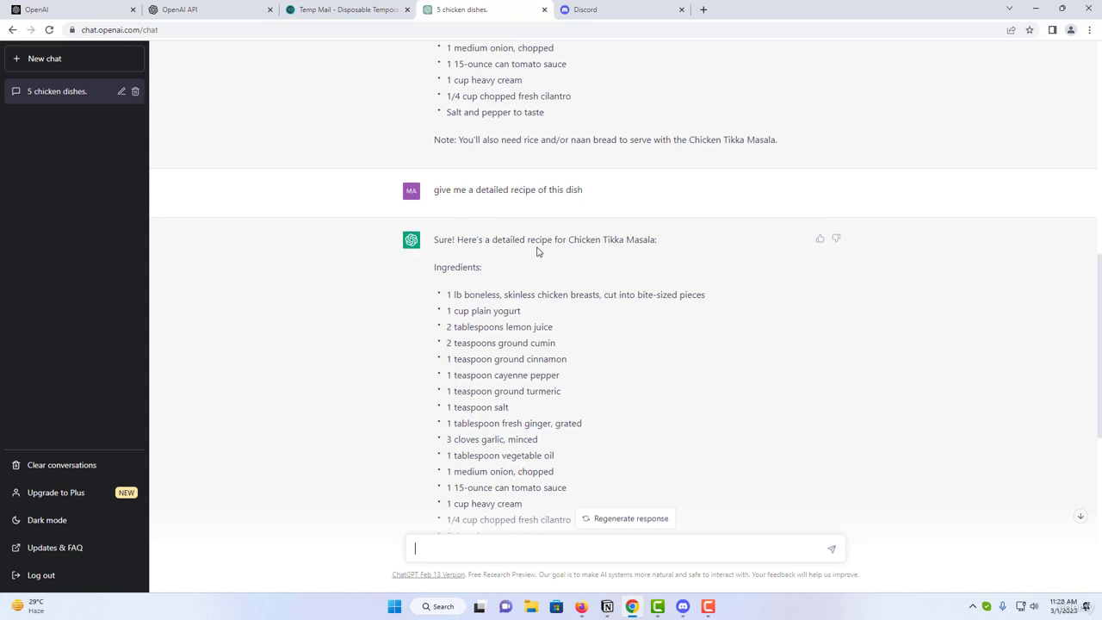
pyautogui.moveTo(609, 239); pyautogui.dragTo(643, 239)
pyautogui.scroll(3, 592, 276)
pyautogui.scroll(-1, 593, 283)
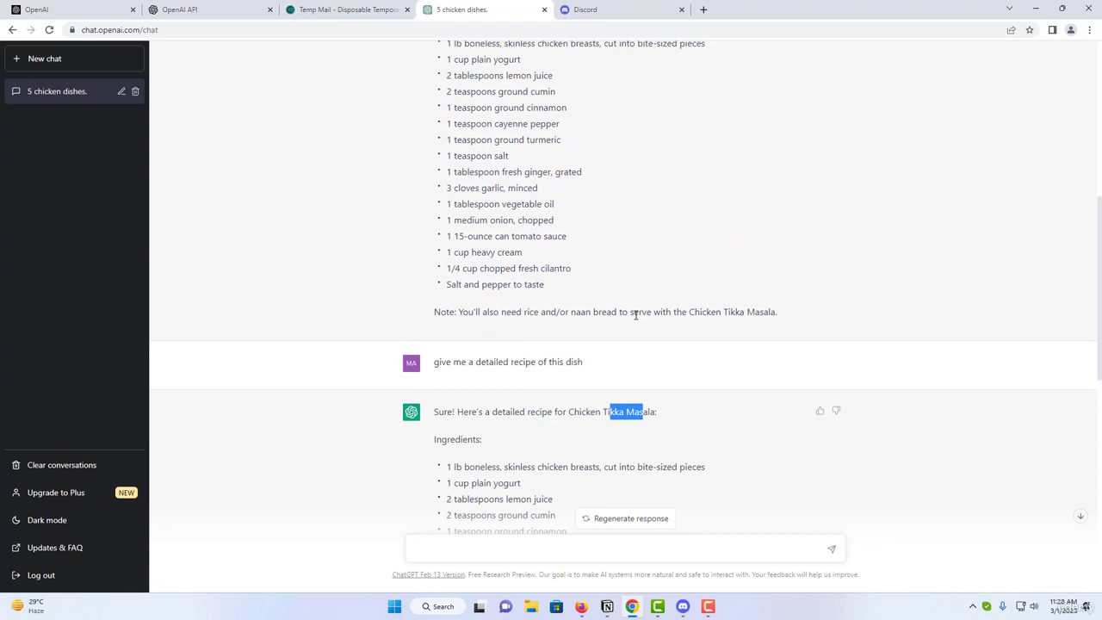
pyautogui.scroll(3, 639, 305)
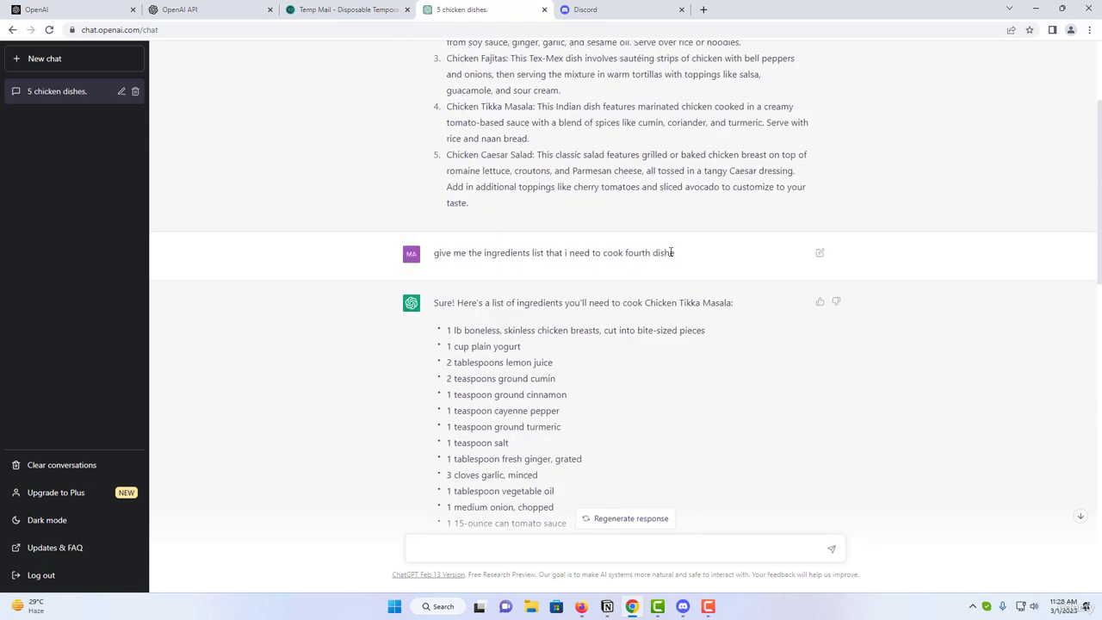
pyautogui.moveTo(504, 253); pyautogui.dragTo(591, 249)
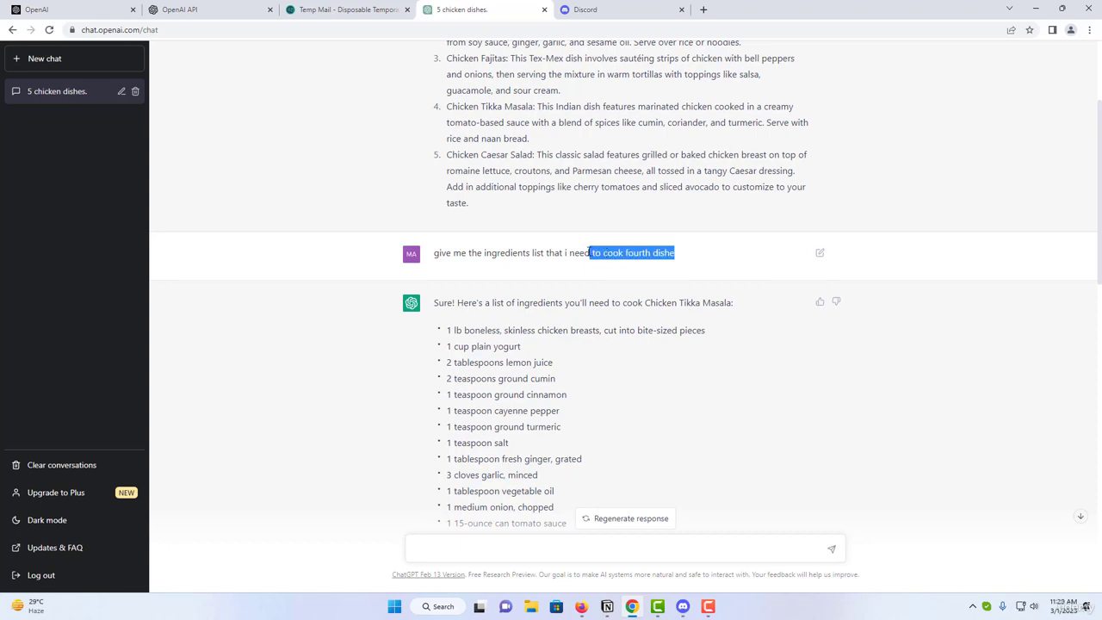
pyautogui.scroll(-1, 589, 252)
pyautogui.moveTo(440, 215); pyautogui.dragTo(685, 435)
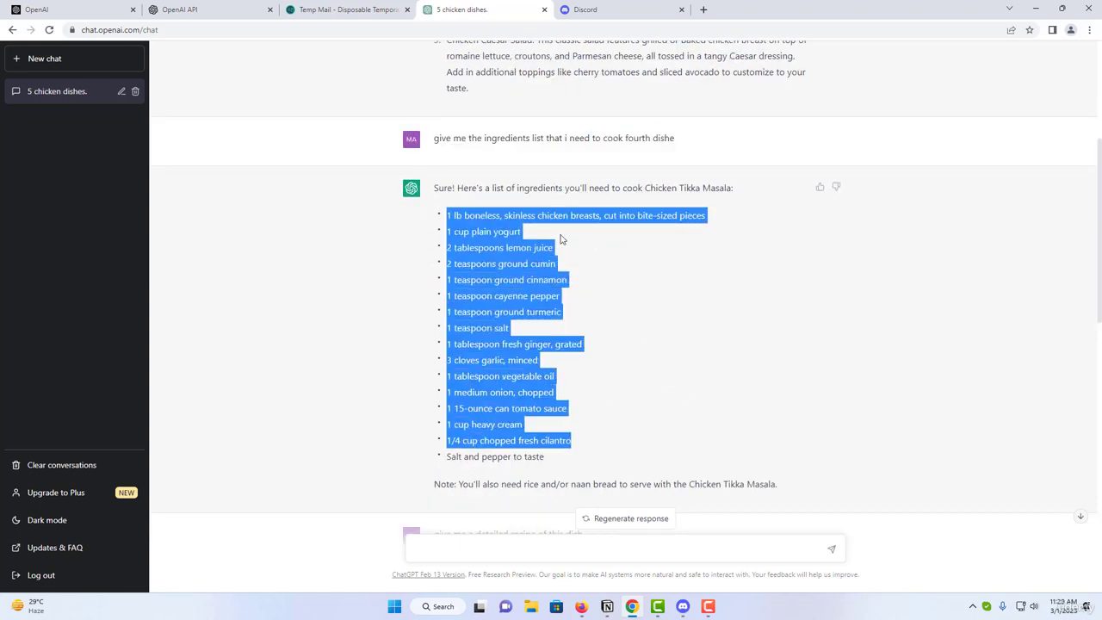
pyautogui.click(649, 187)
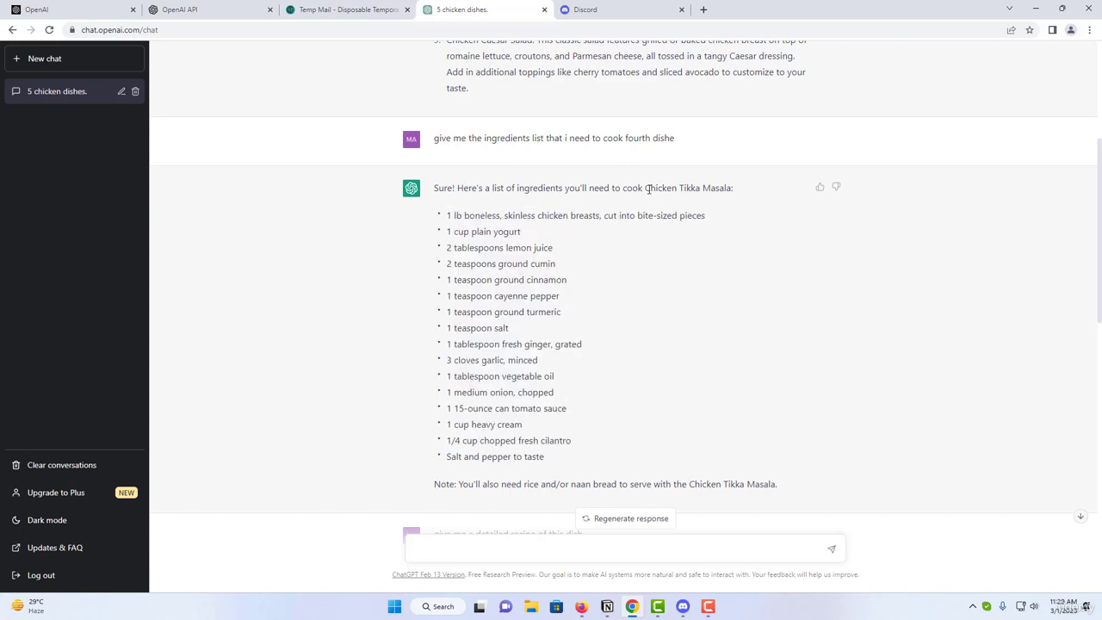
pyautogui.moveTo(645, 187); pyautogui.dragTo(737, 191)
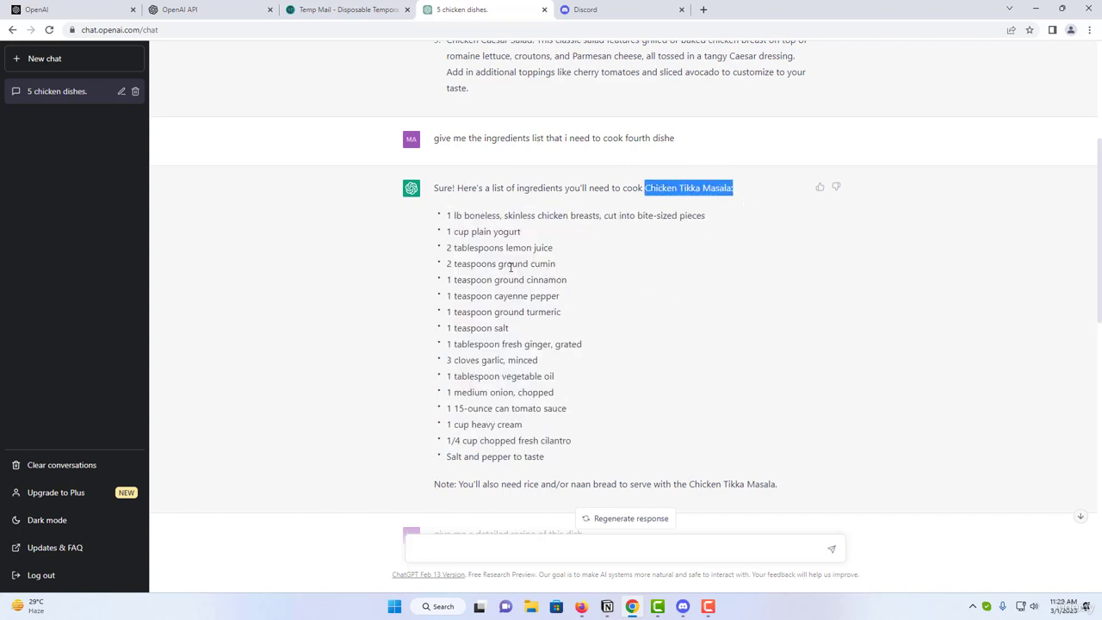
pyautogui.scroll(-1, 547, 255)
pyautogui.scroll(-2, 548, 255)
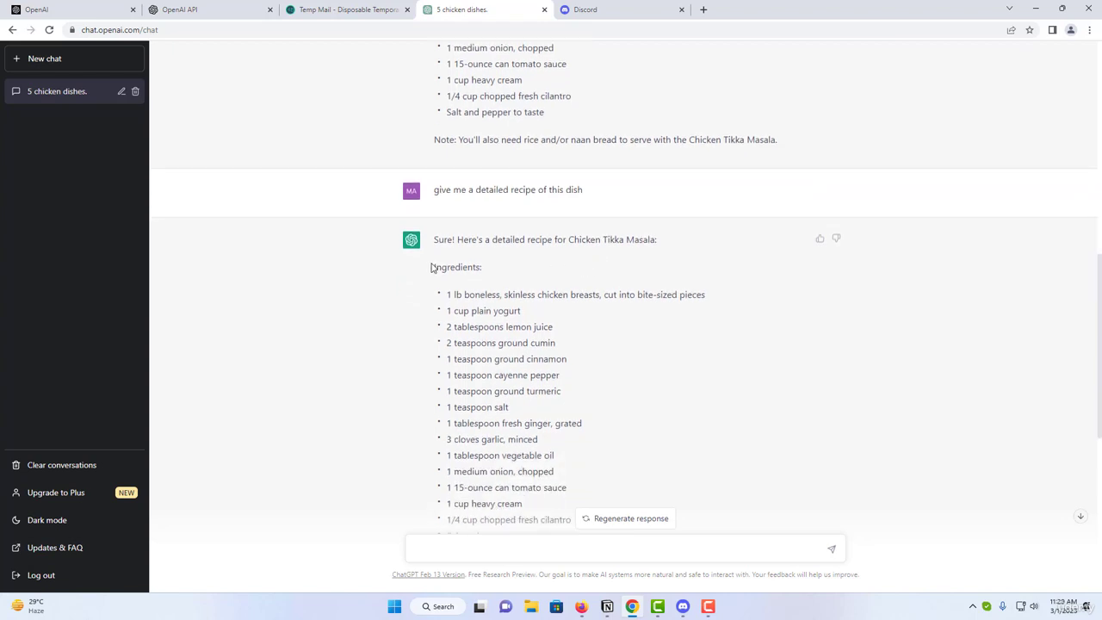
pyautogui.moveTo(433, 268); pyautogui.dragTo(717, 436)
pyautogui.scroll(-1, 560, 342)
pyautogui.scroll(-3, 603, 435)
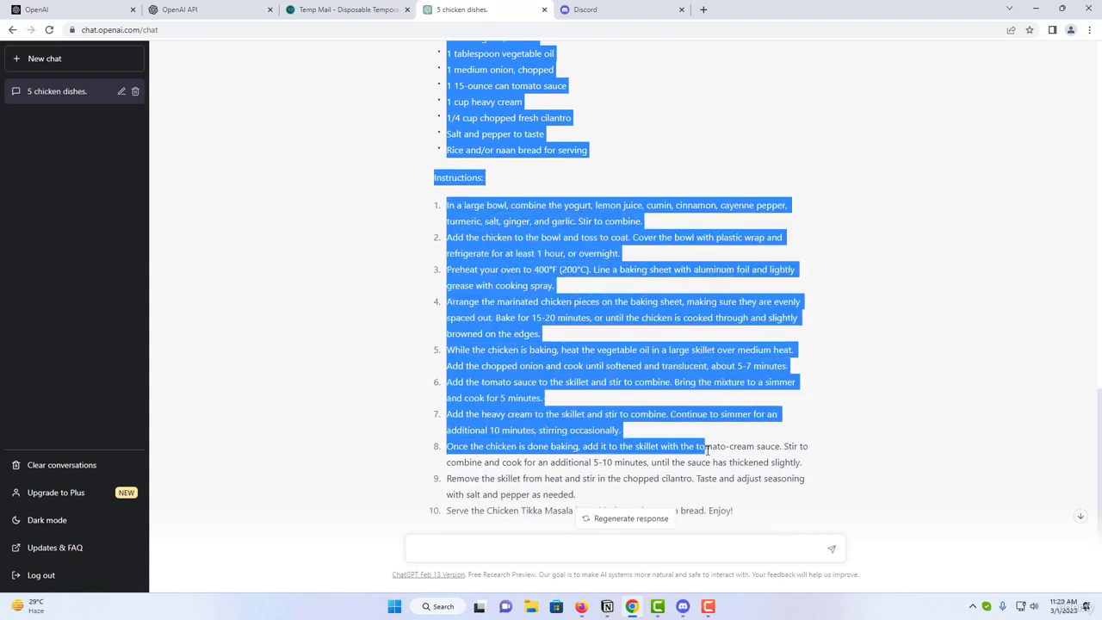
pyautogui.click(555, 551)
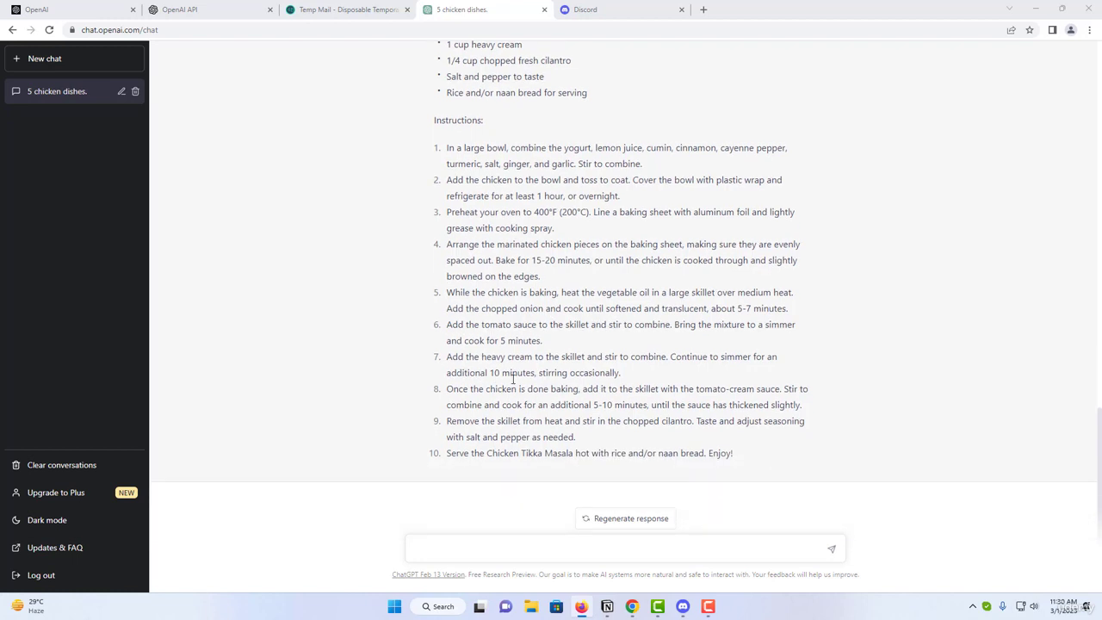
# Step: Open a blank new chat from the left sidebar
pyautogui.click(76, 64)
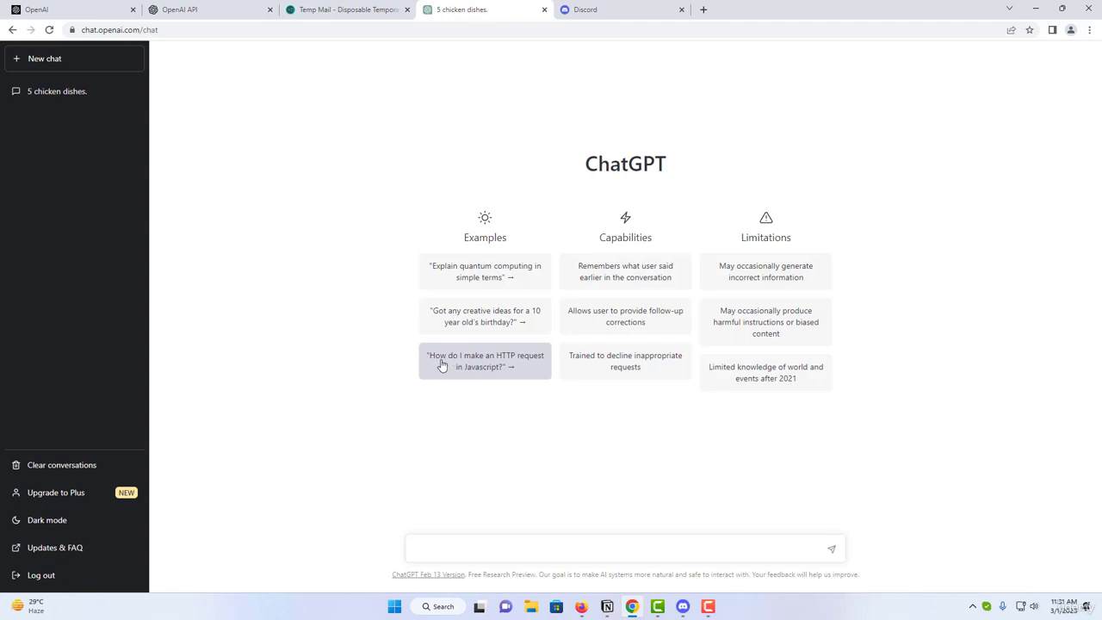
# Step: Send the example question 'How do I make an HTTP request in Javascript?'
pyautogui.click(495, 364)
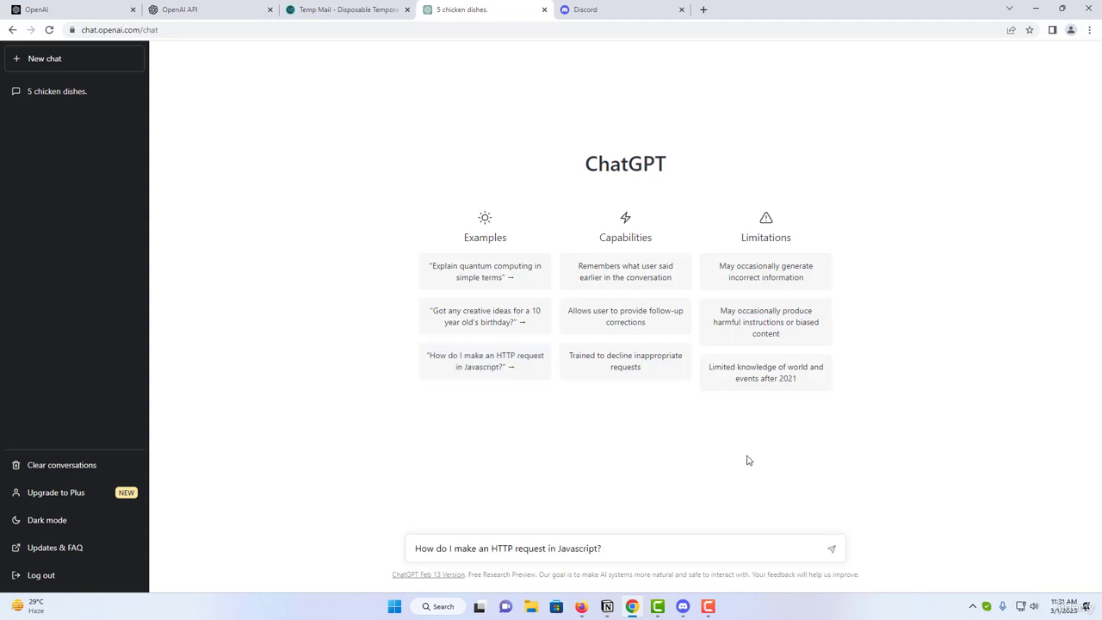
pyautogui.click(831, 549)
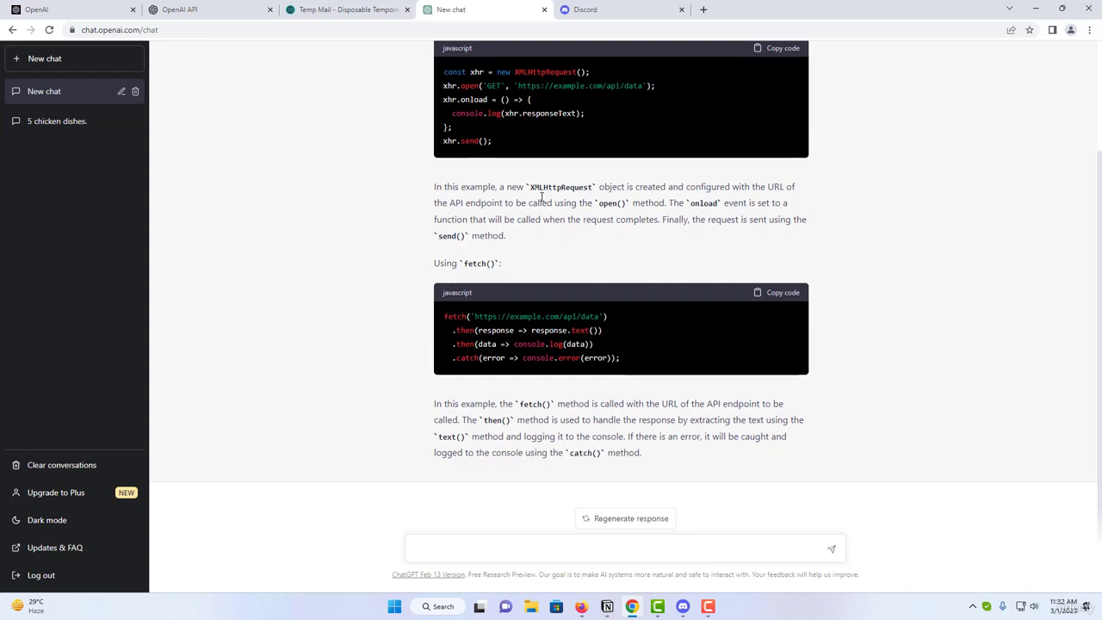
pyautogui.scroll(2, 650, 231)
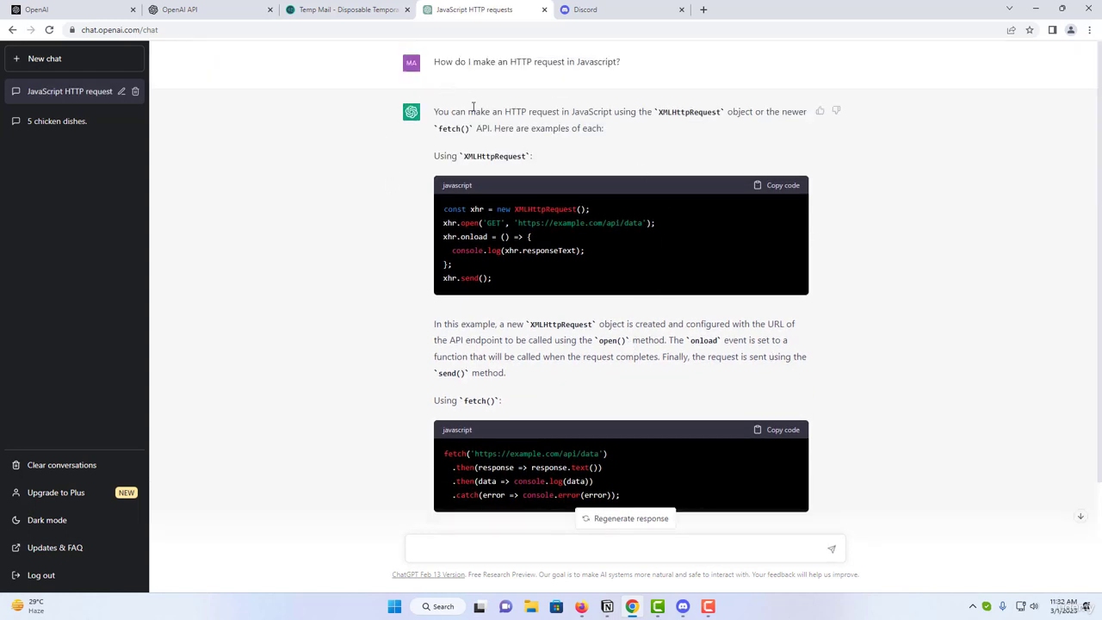
# Step: Highlight the answer's opening paragraph, the XMLHttpRequest example and the fetch() code
pyautogui.moveTo(436, 109); pyautogui.dragTo(531, 158)
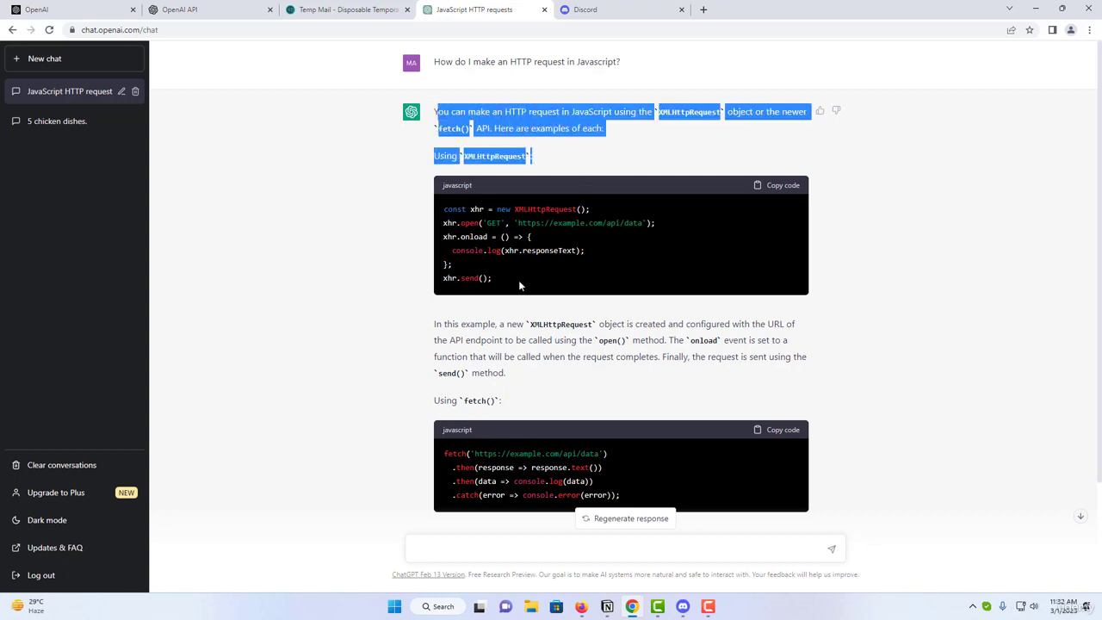
pyautogui.moveTo(519, 279); pyautogui.dragTo(444, 208)
pyautogui.scroll(-1, 483, 308)
pyautogui.moveTo(422, 264); pyautogui.dragTo(531, 316)
pyautogui.scroll(-1, 531, 315)
pyautogui.moveTo(433, 263); pyautogui.dragTo(693, 422)
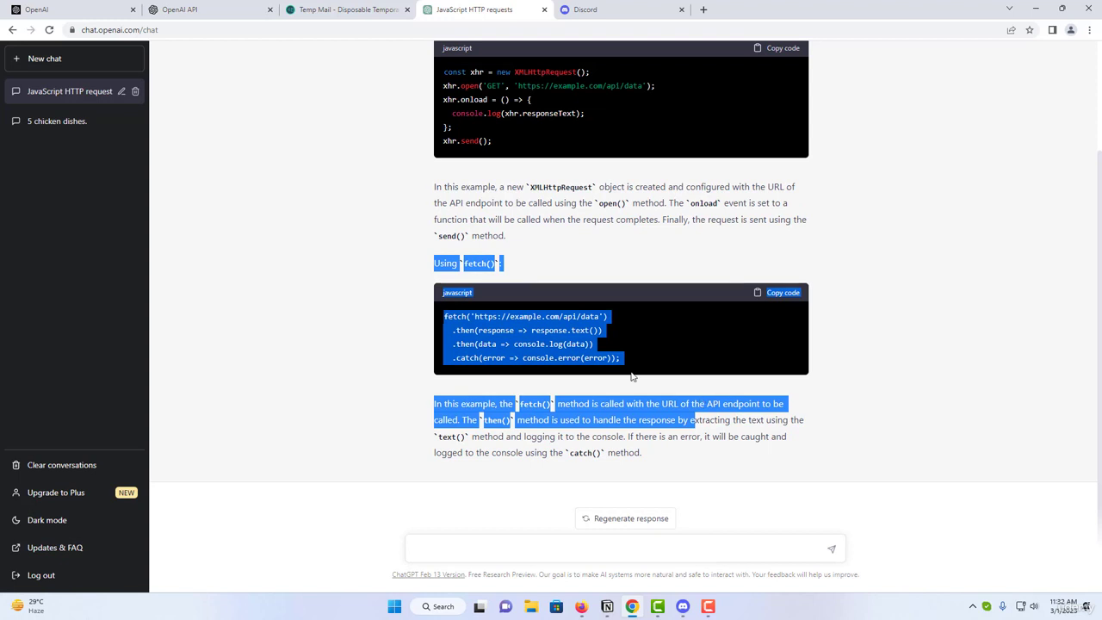
pyautogui.click(642, 334)
pyautogui.moveTo(452, 317); pyautogui.dragTo(461, 318)
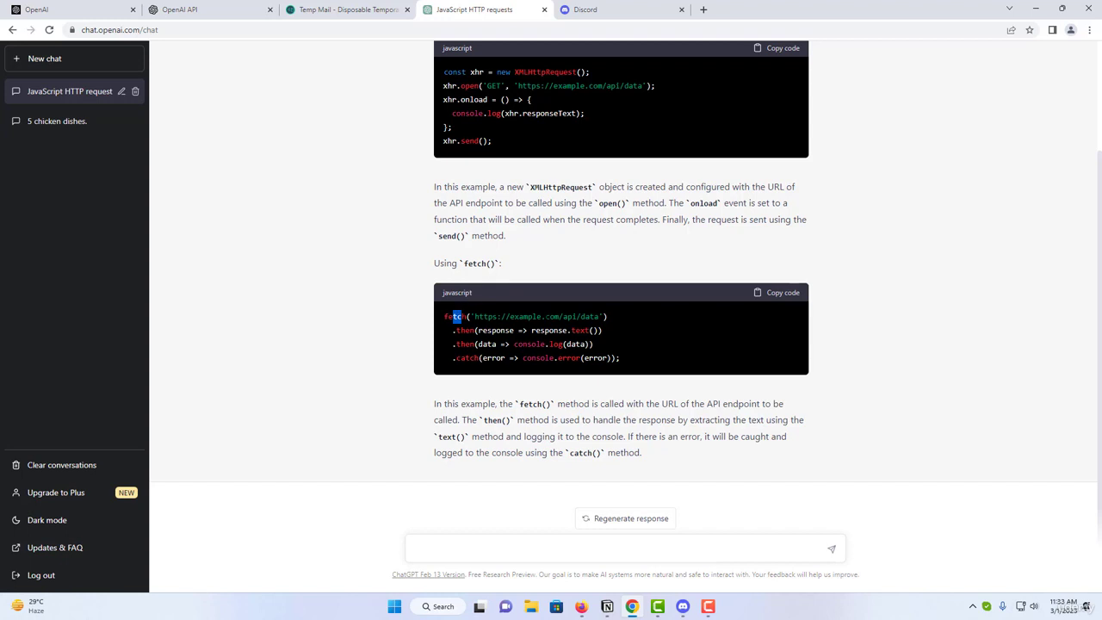
# Step: Copy the original question text and place the caret in the message box
pyautogui.scroll(3, 679, 305)
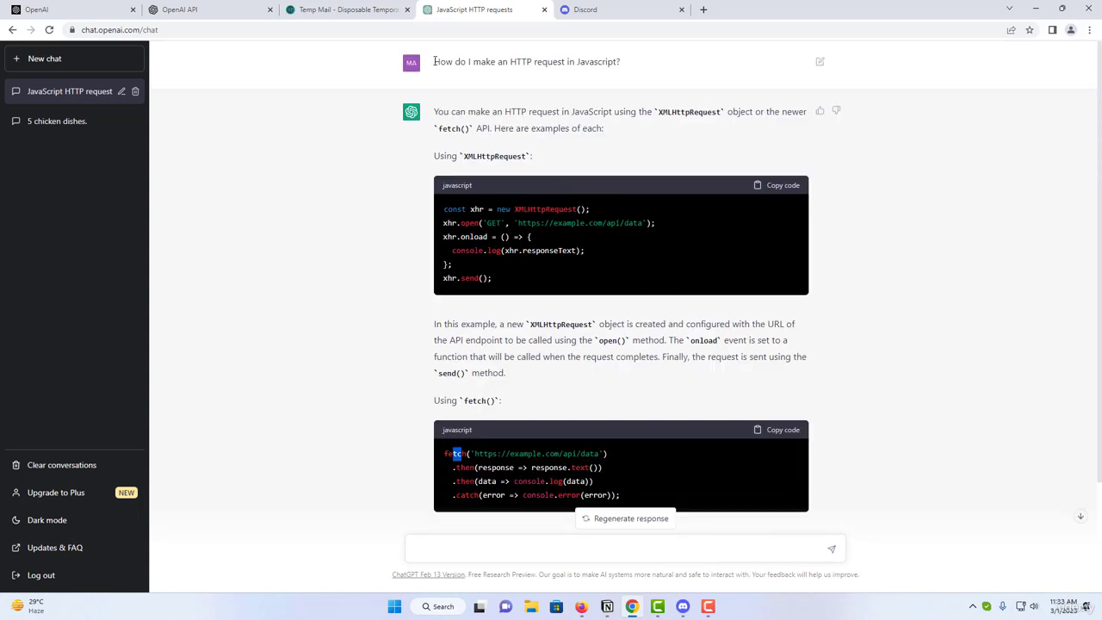
pyautogui.moveTo(435, 62); pyautogui.dragTo(682, 67)
pyautogui.hotkey('ctrl', 'c')
pyautogui.scroll(-2, 516, 494)
pyautogui.click(457, 546)
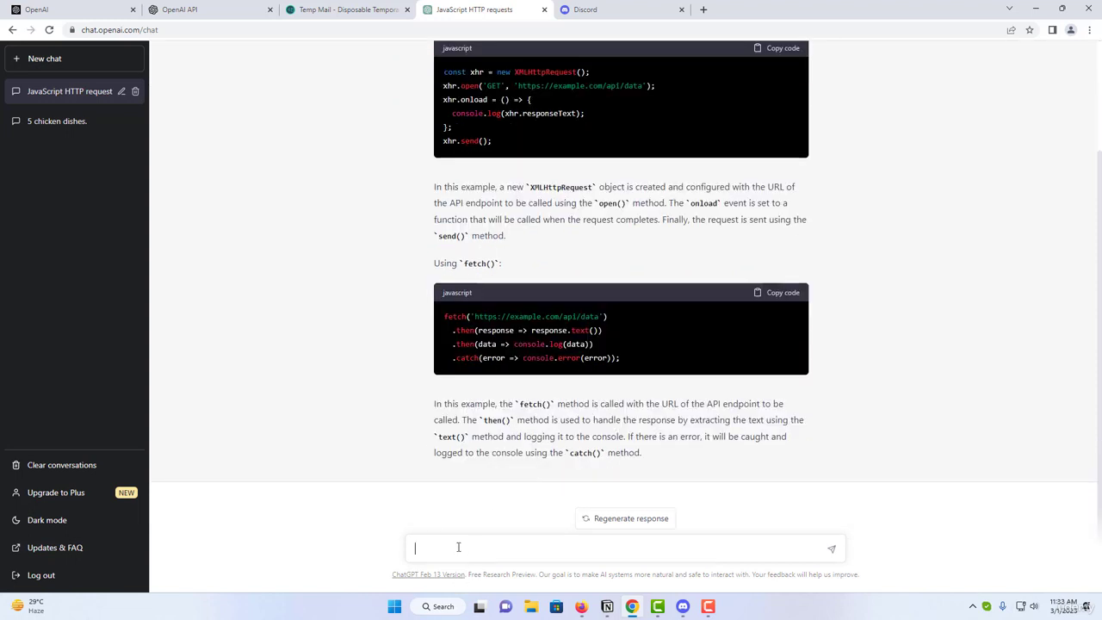
# Step: Resend the pasted HTTP request question with 'axios' added before the question mark
pyautogui.hotkey('ctrl', 'v')
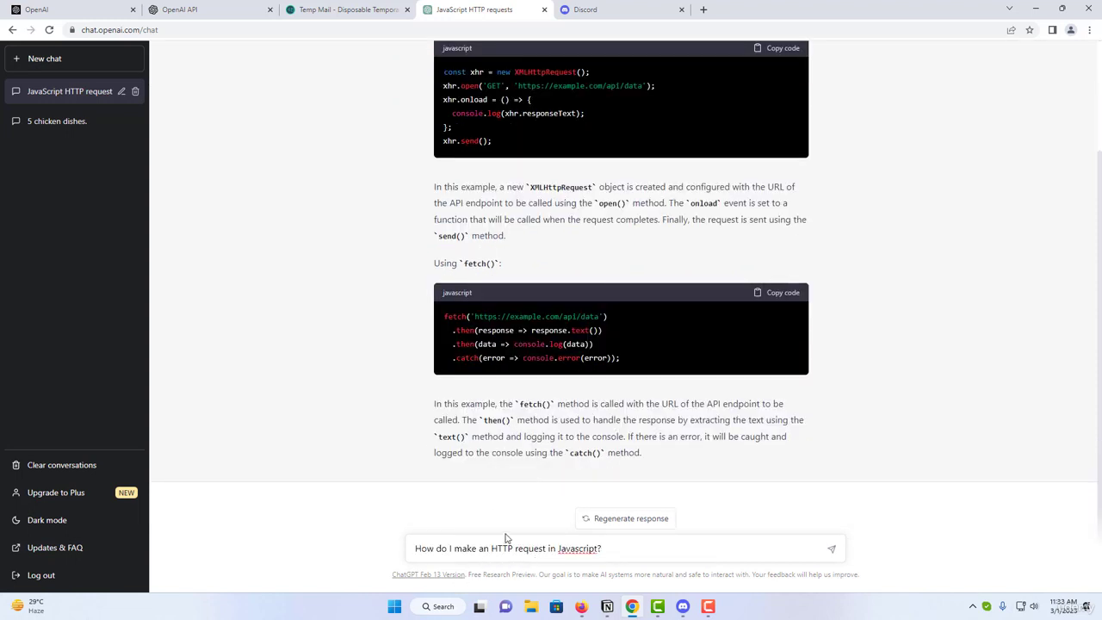
pyautogui.click(598, 548)
pyautogui.write('axios')
pyautogui.press('Return')
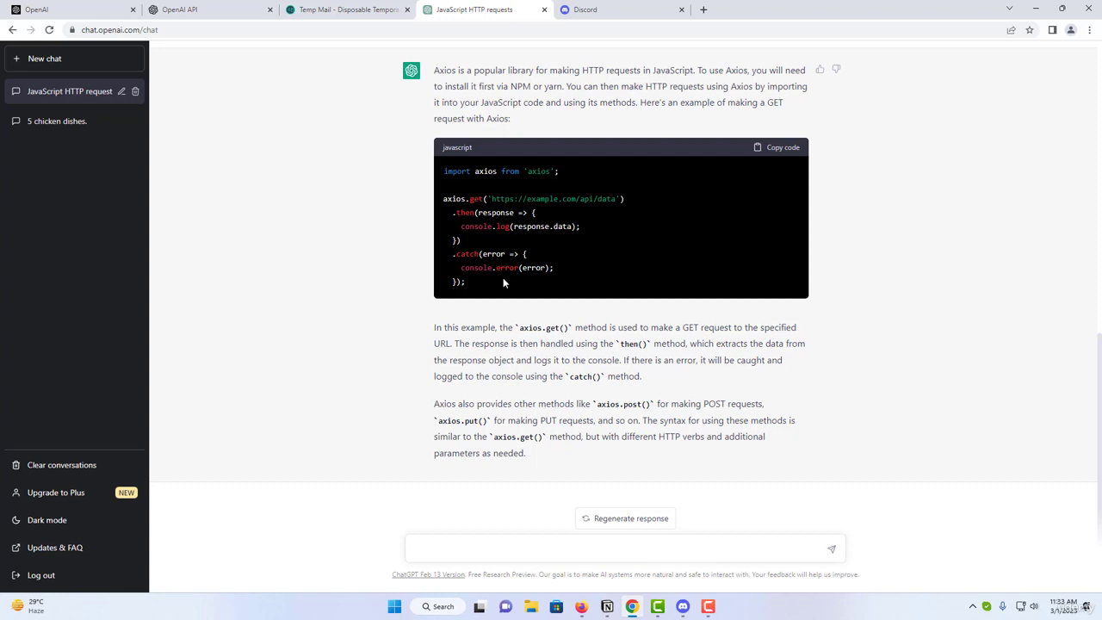
# Step: Select the Axios code example, then the entire Axios reply
pyautogui.moveTo(444, 171); pyautogui.dragTo(514, 282)
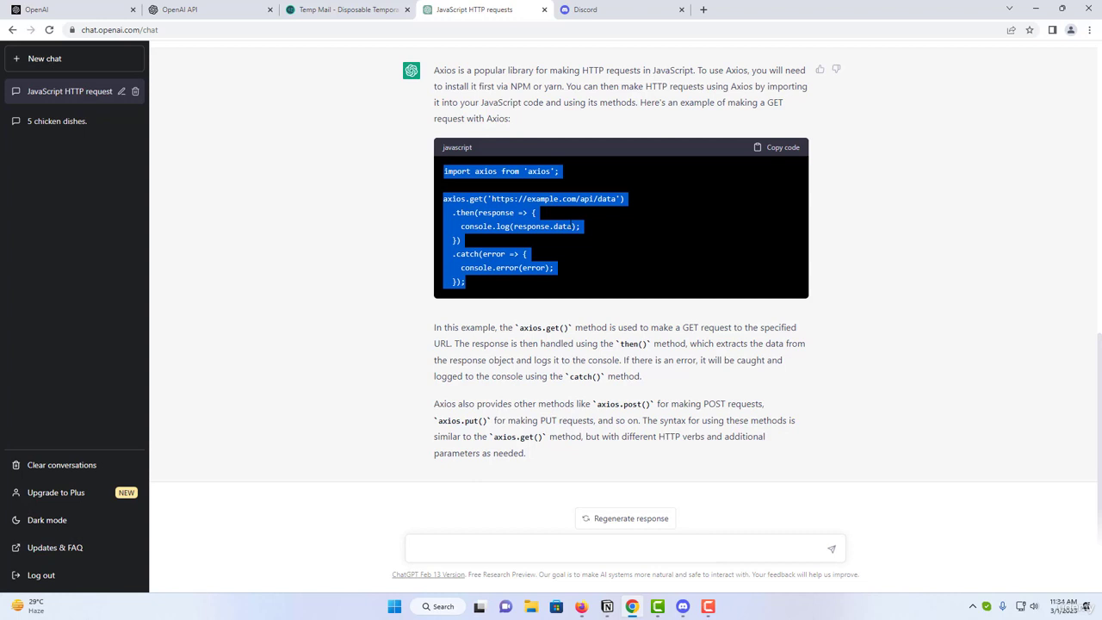
pyautogui.click(430, 327)
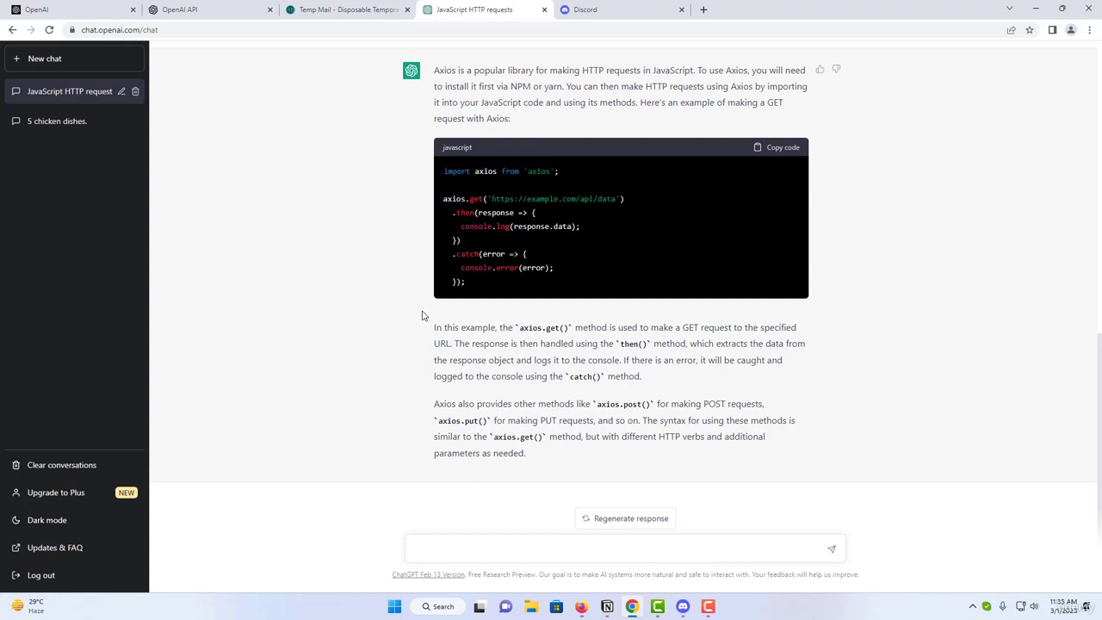
pyautogui.moveTo(422, 316); pyautogui.dragTo(594, 462)
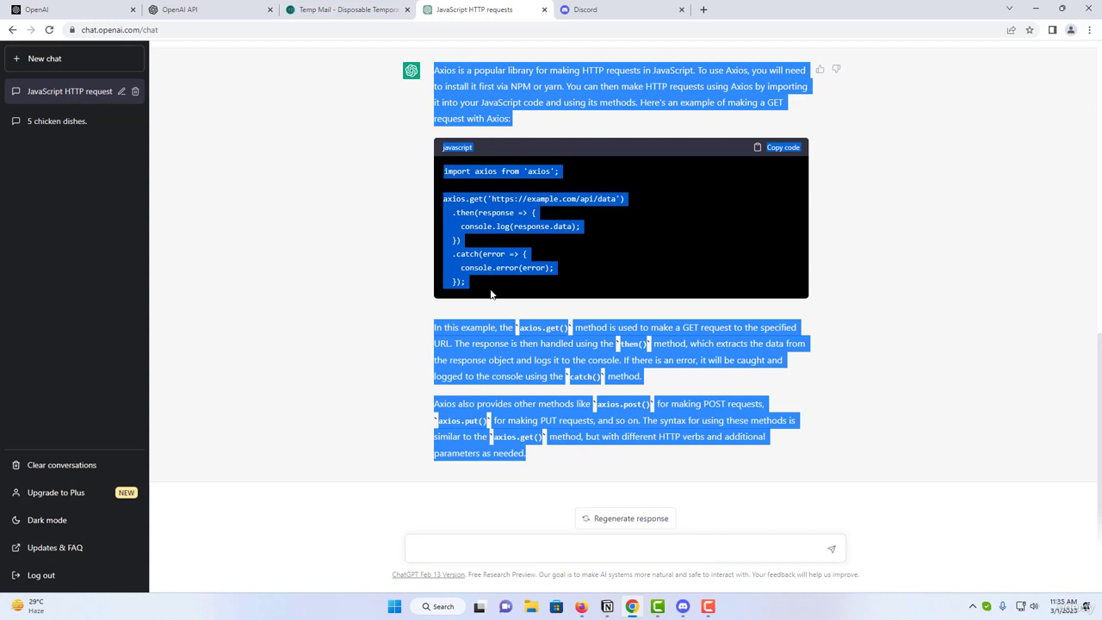
pyautogui.click(459, 316)
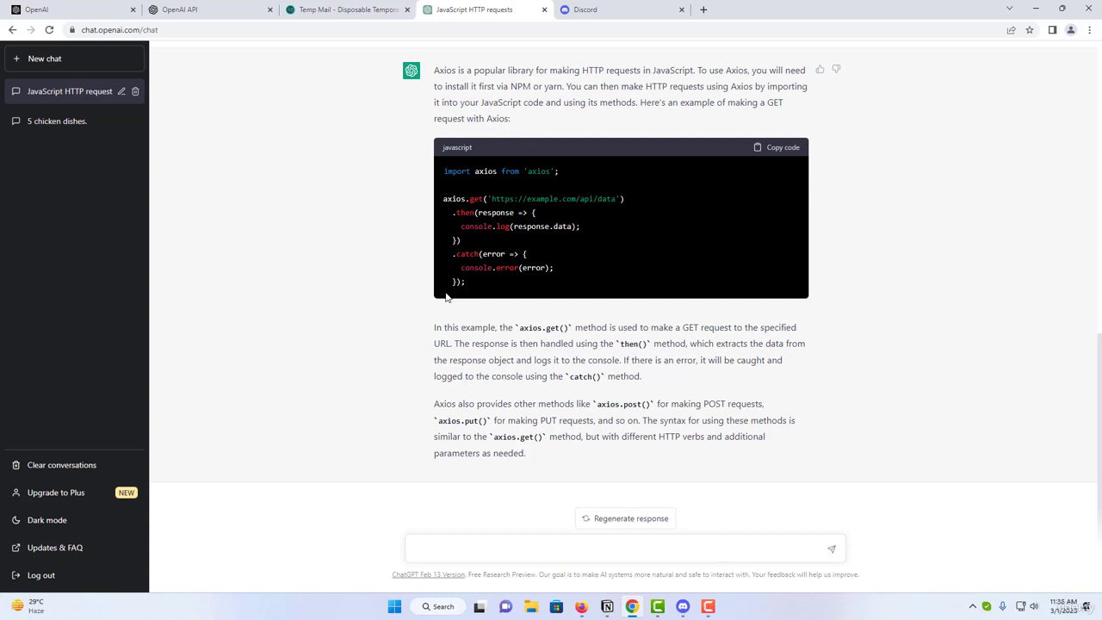
# Step: Ask 'how to learn js, give me a road map' and scroll through the seven-step reply
pyautogui.click(448, 549)
pyautogui.write('how to learn js, give me a road map')
pyautogui.press('Return')
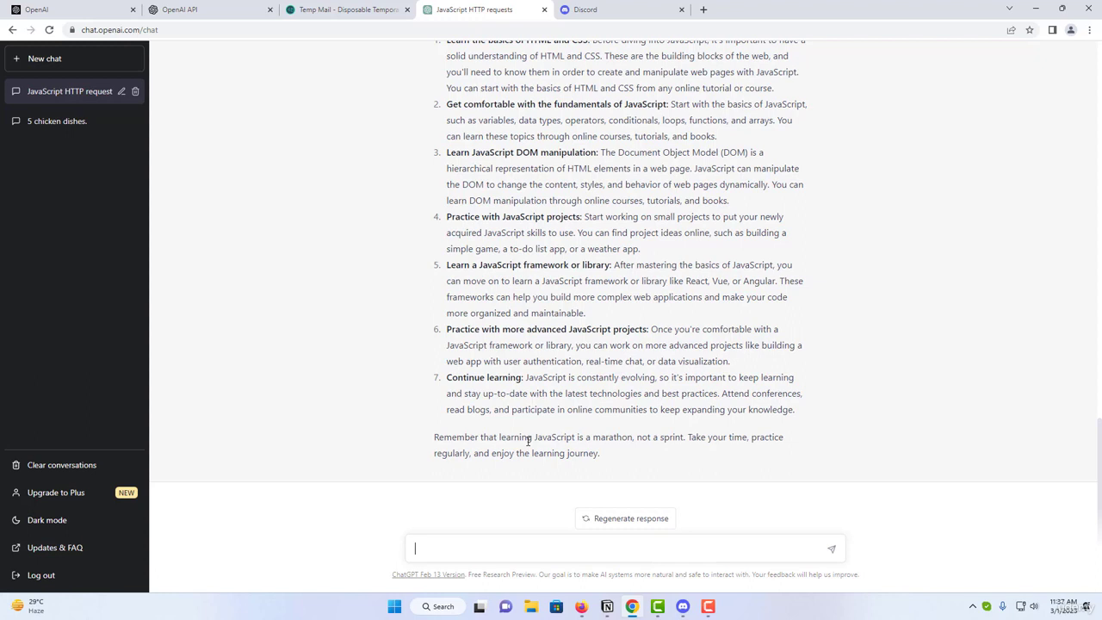
pyautogui.scroll(3, 528, 441)
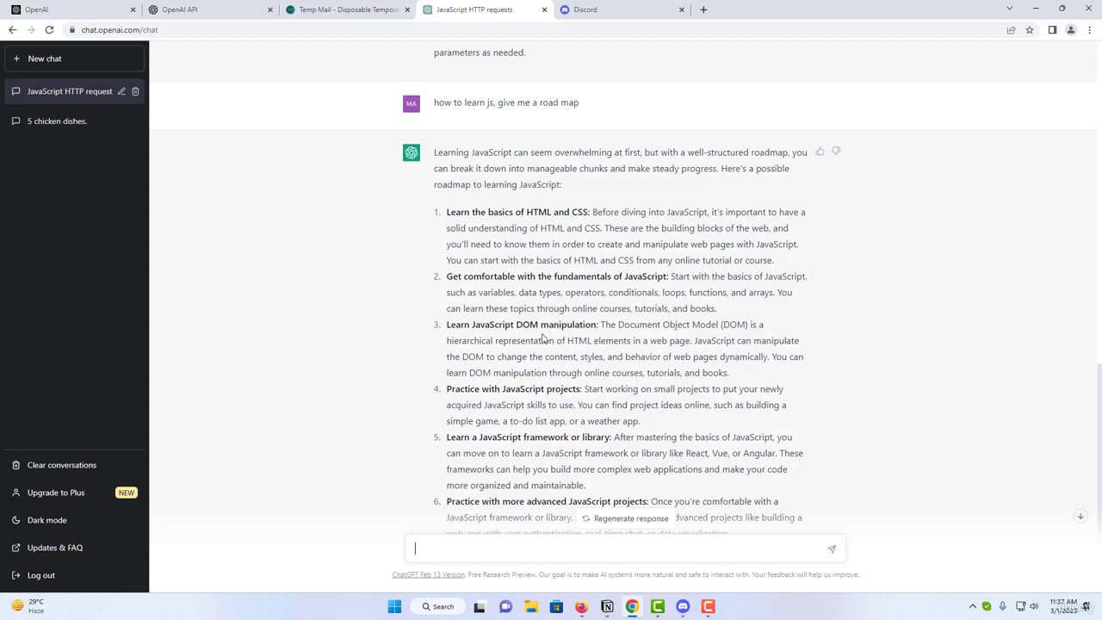
pyautogui.scroll(-1, 589, 338)
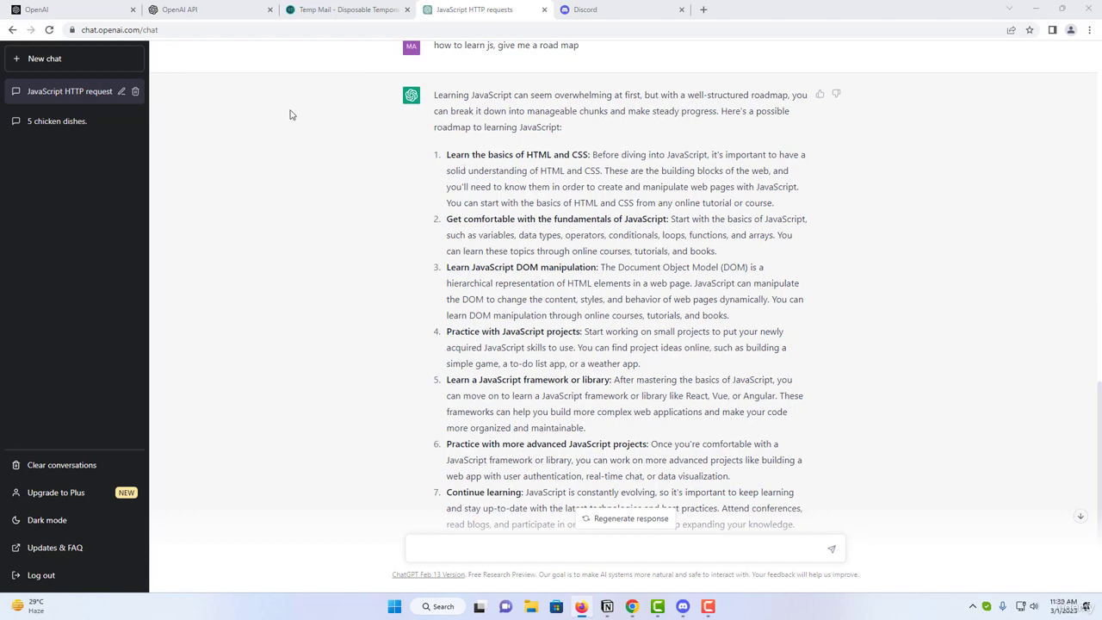
# Step: In a new chat, request a professional cover letter for a junior JavaScript developer position at websolutionus
pyautogui.click(61, 59)
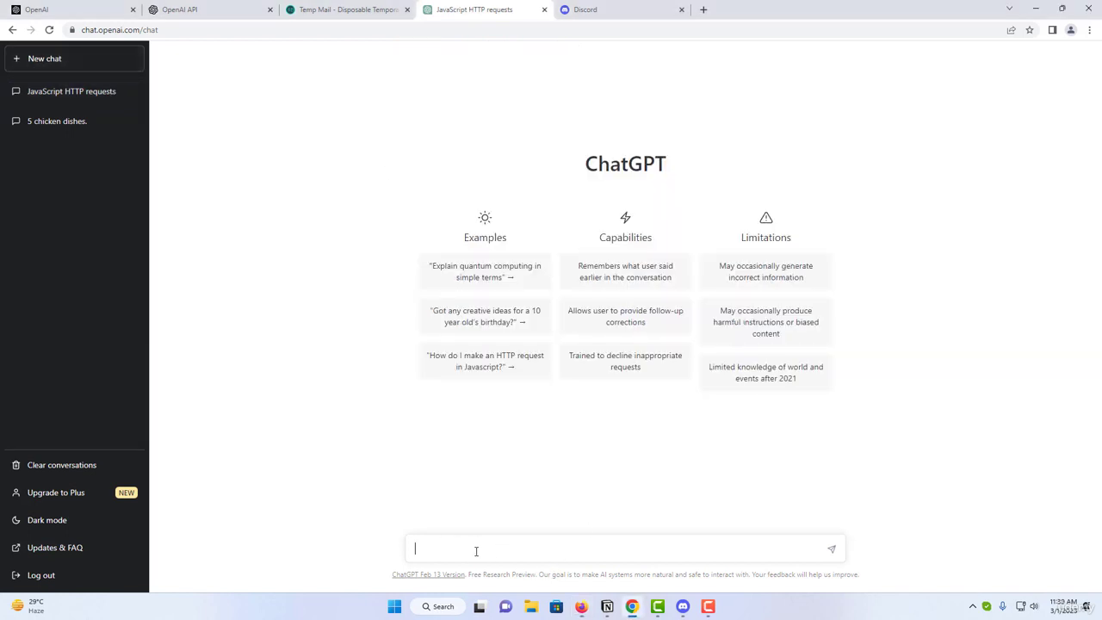
pyautogui.write('write a professional cover letter for a junior javascript ')
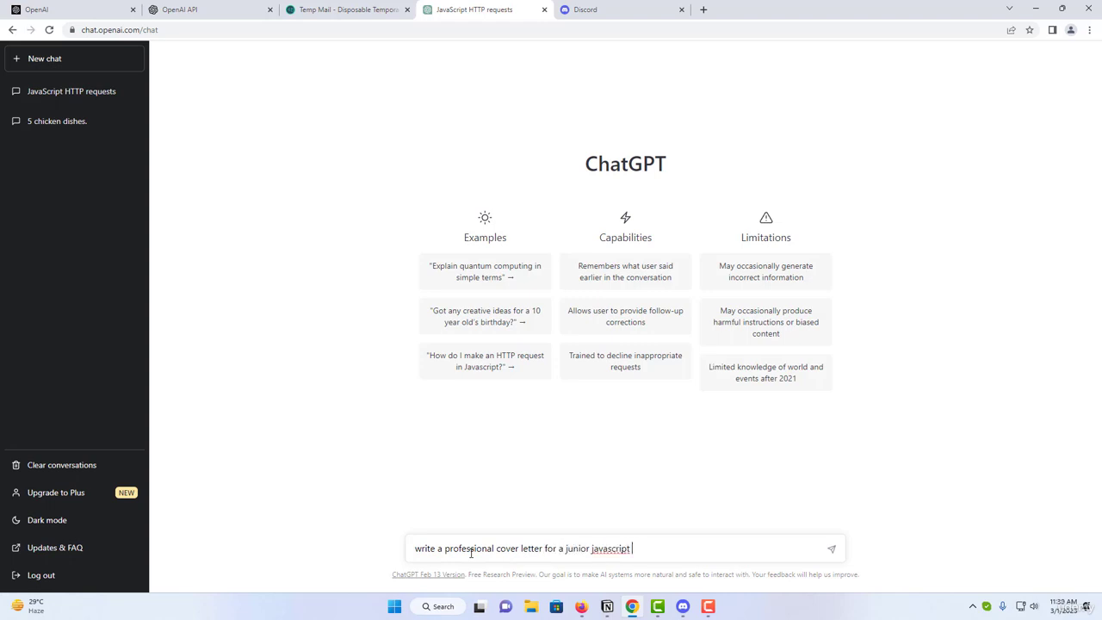
pyautogui.write('devveloper position. at webso')
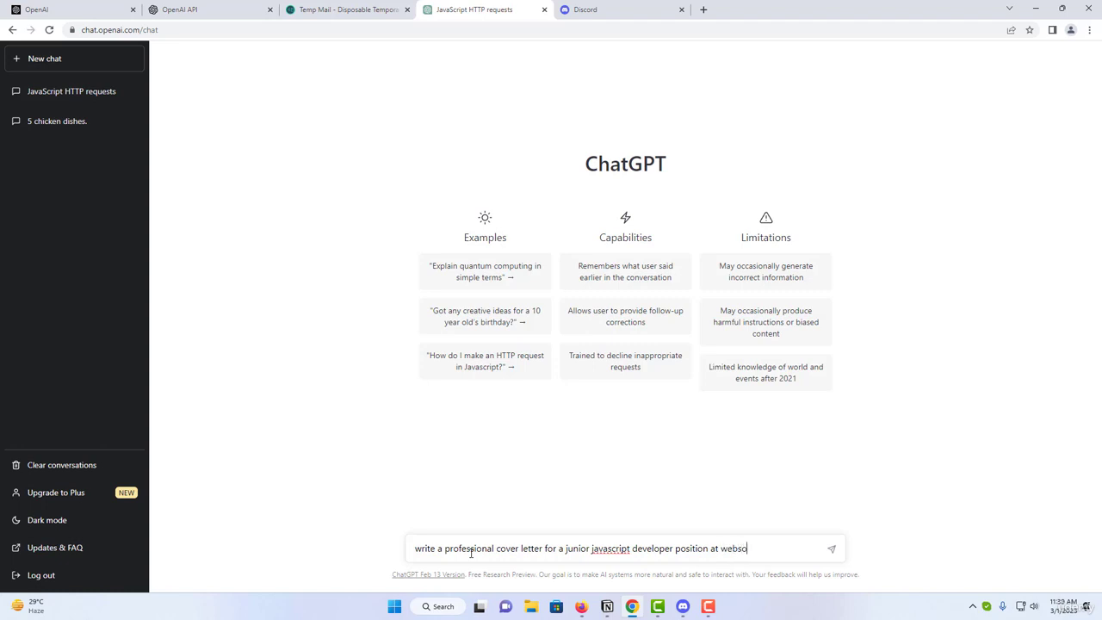
pyautogui.write('lutionus as some one ')
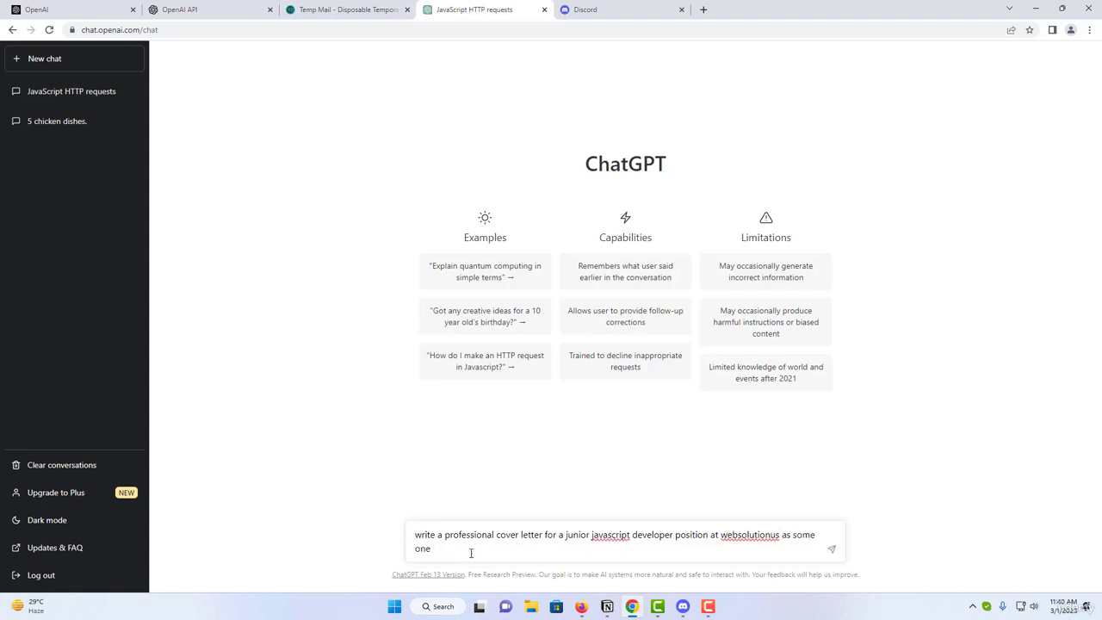
pyautogui.write('who knows all the basic required for the job')
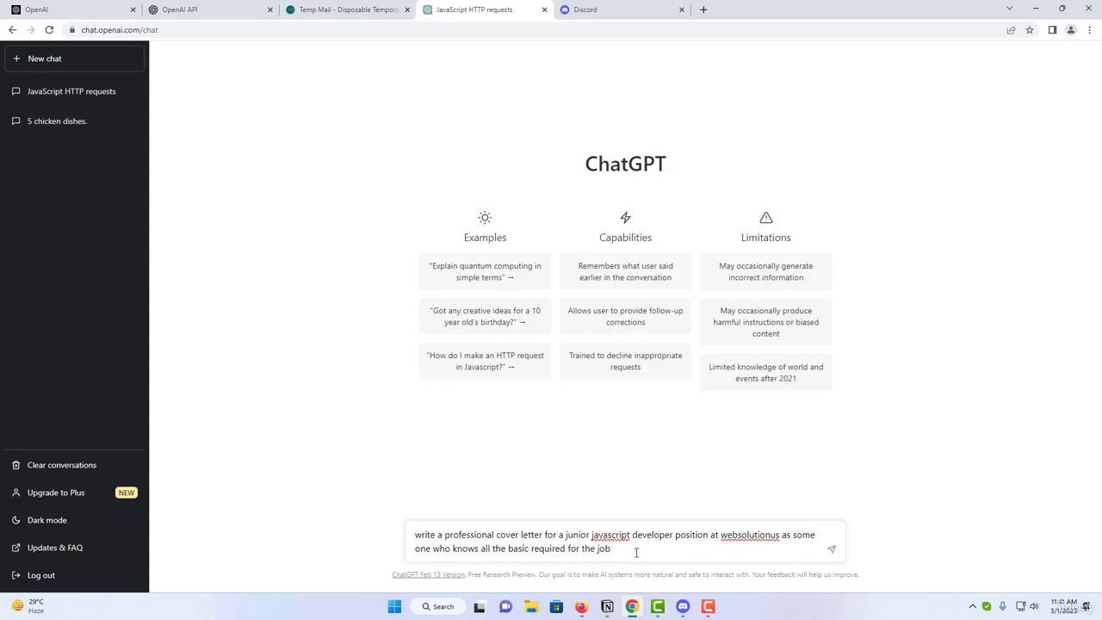
pyautogui.press('Return')
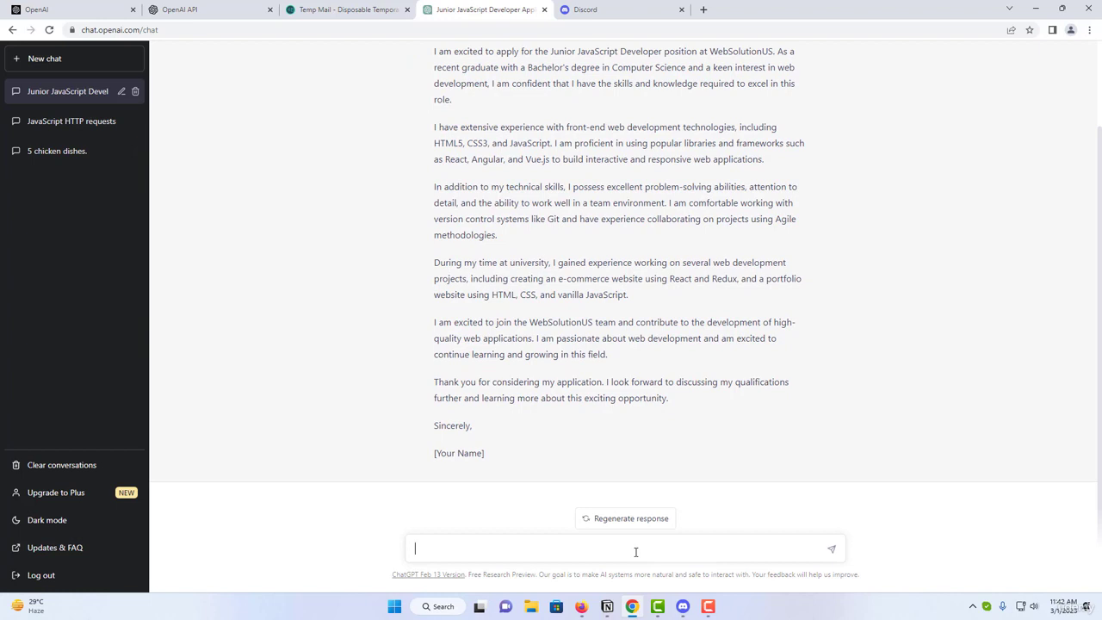
# Step: Scroll to the start of the cover letter and highlight the company name WebSolutionUS
pyautogui.scroll(2, 662, 418)
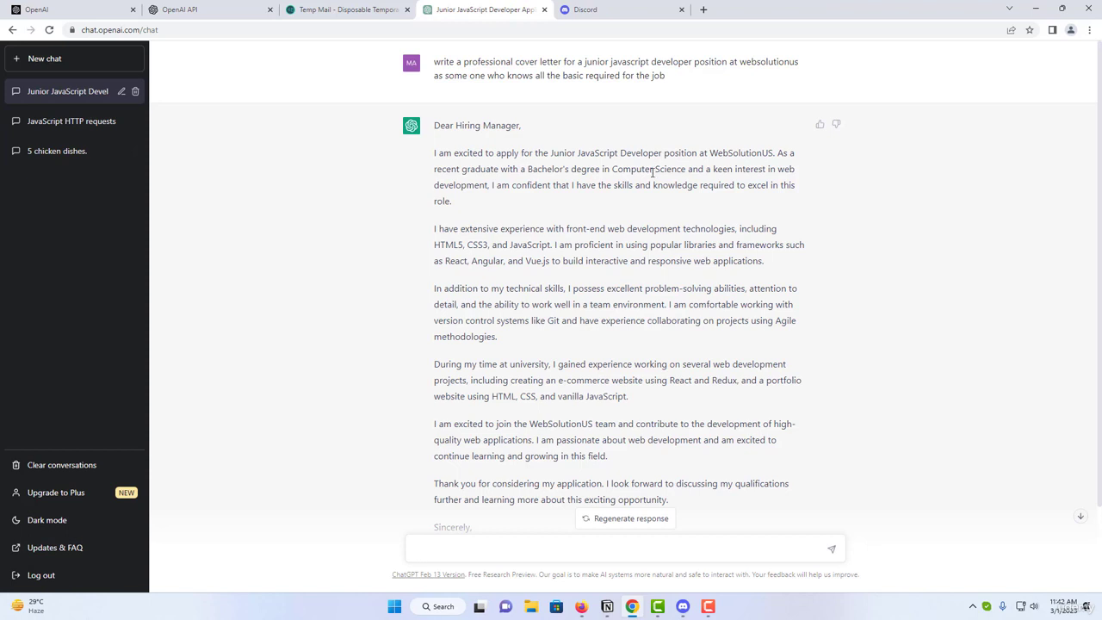
pyautogui.moveTo(709, 154); pyautogui.dragTo(772, 153)
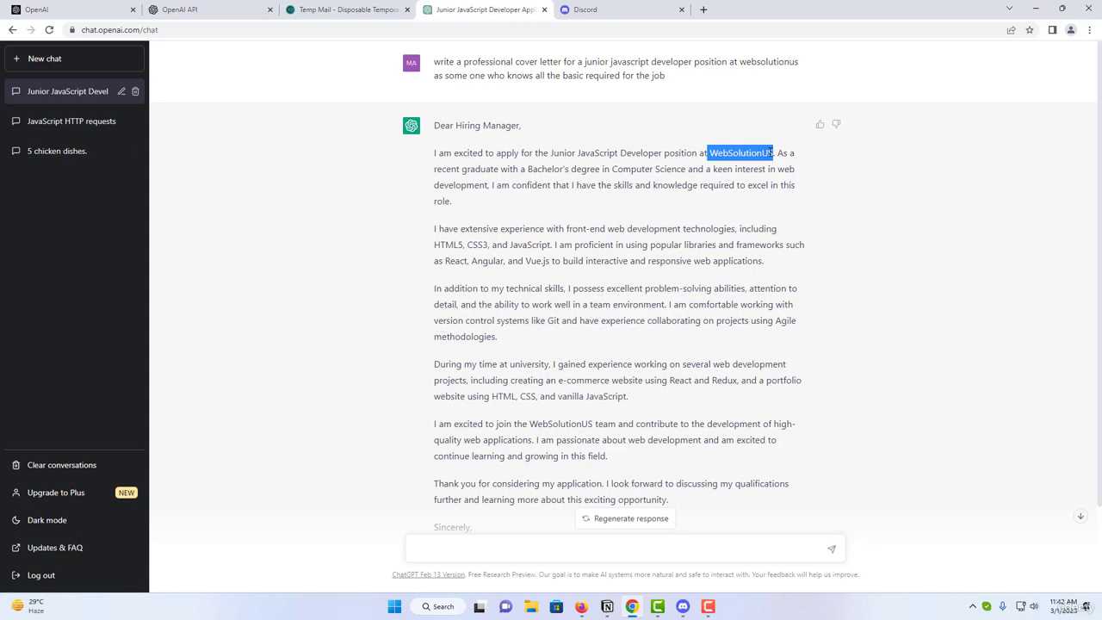
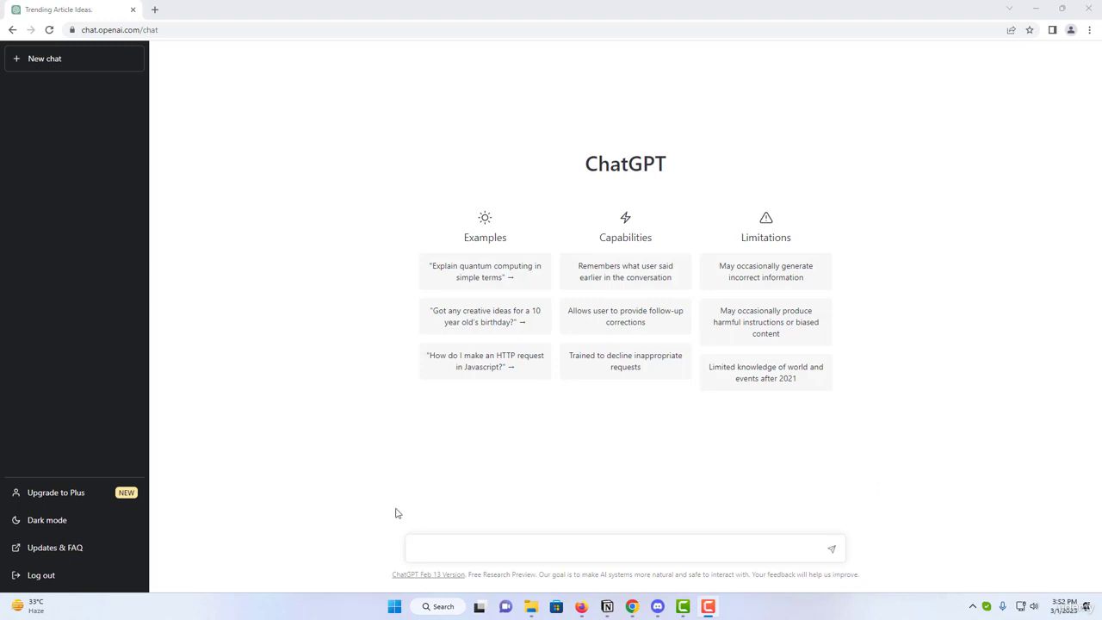
# Step: Send ChatGPT the prompt 'hey give me some trending article ides'
pyautogui.click(472, 545)
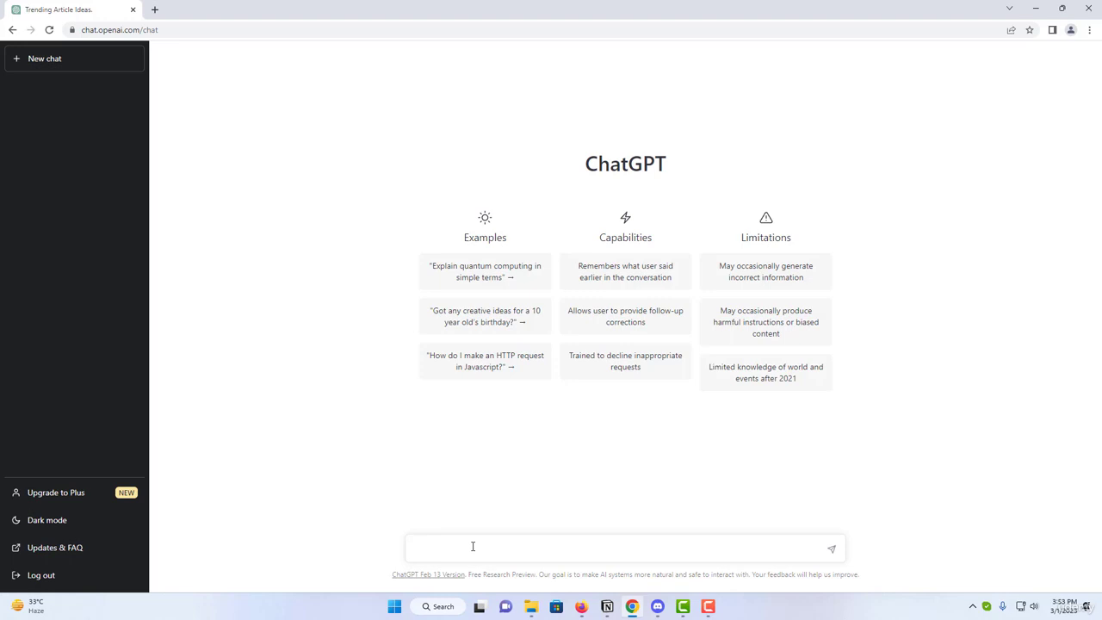
pyautogui.write('hey')
pyautogui.write(' give me some ')
pyautogui.write('trending ')
pyautogui.write('article ')
pyautogui.write('ides')
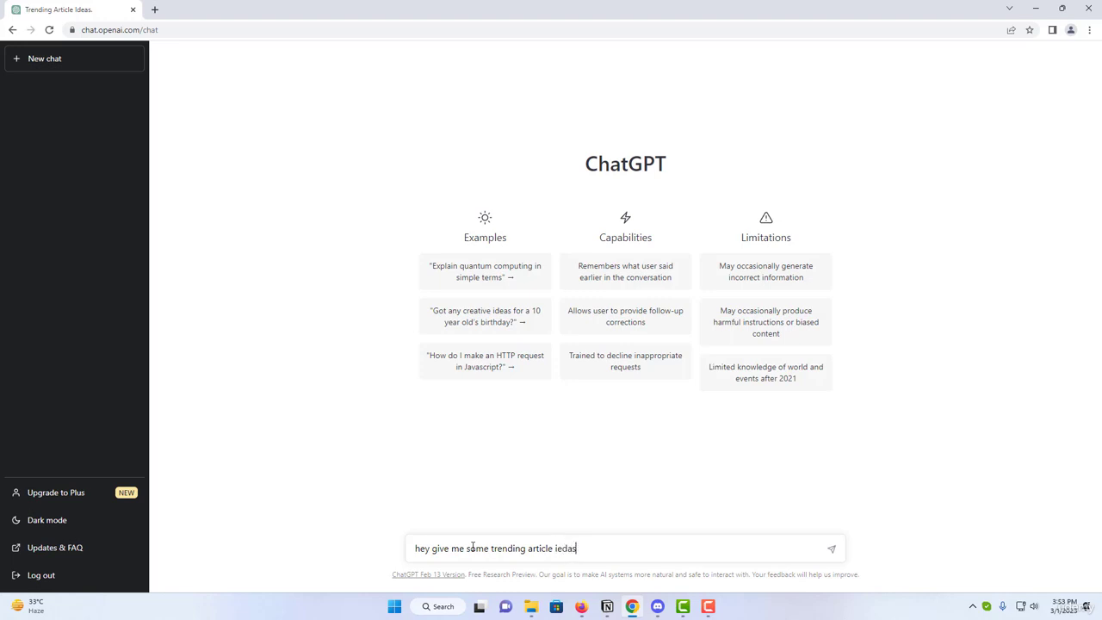
pyautogui.press('Return')
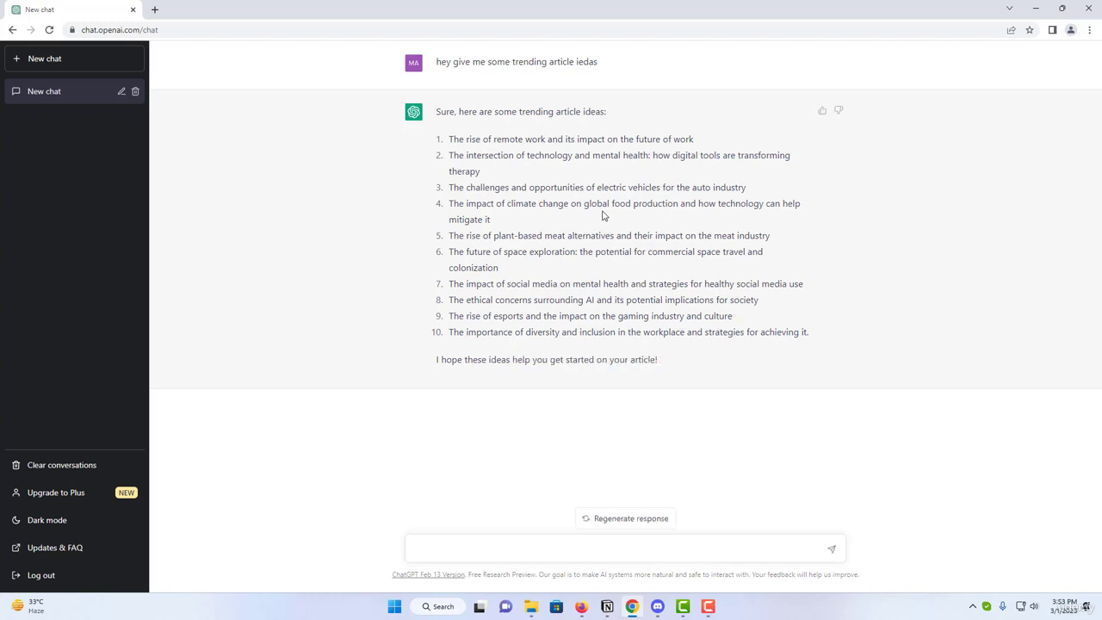
# Step: Review the ten returned article ideas, from remote work to workplace diversity, by highlighting them
pyautogui.moveTo(433, 141); pyautogui.dragTo(641, 334)
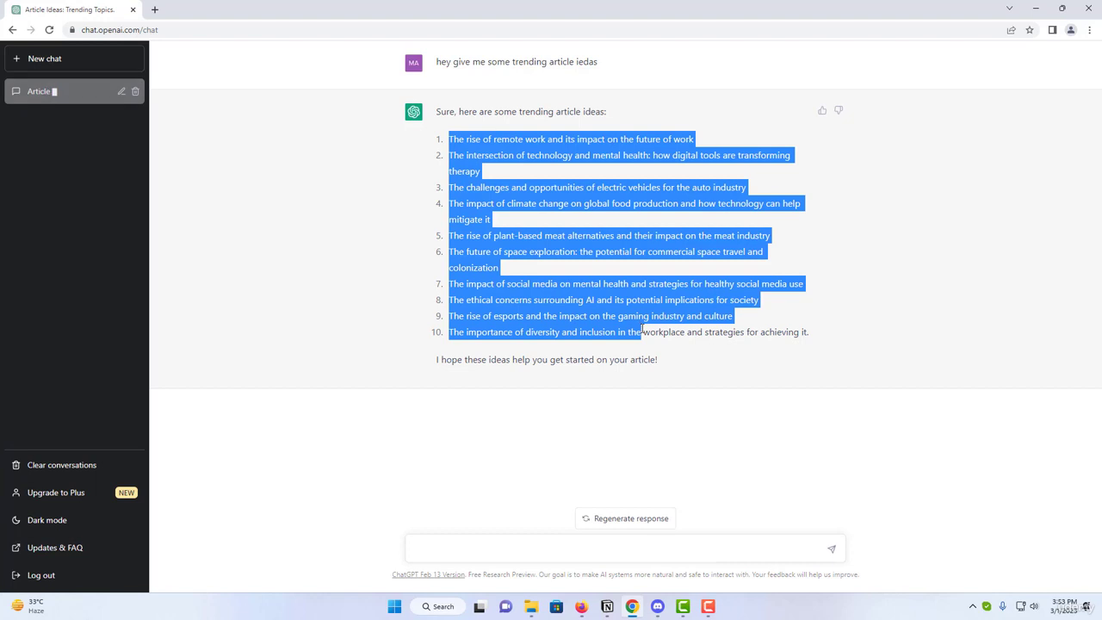
pyautogui.click(593, 298)
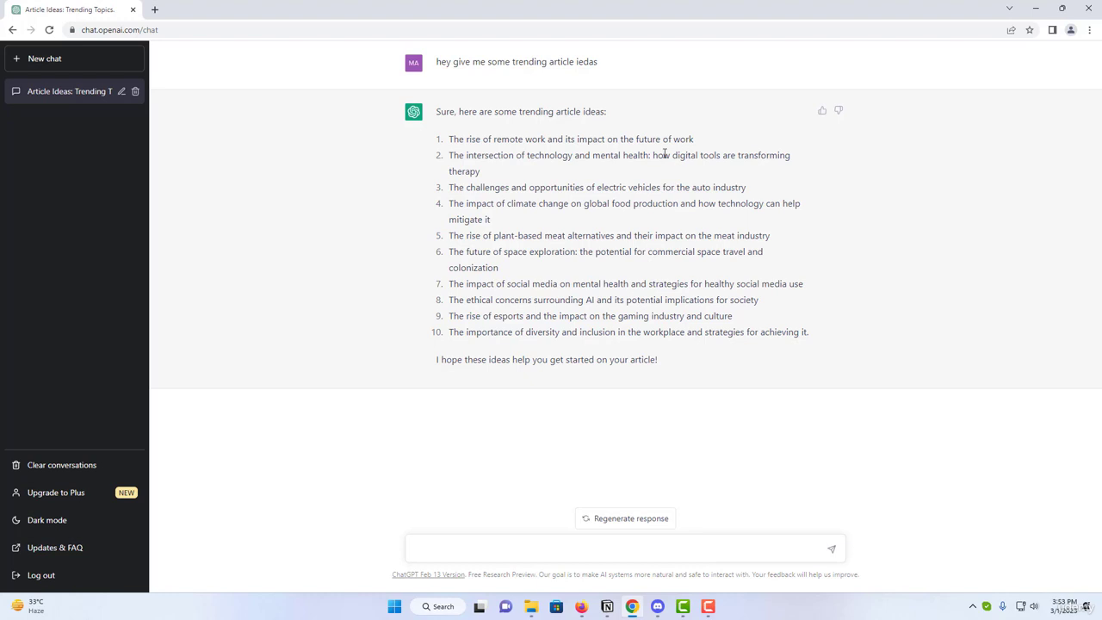
pyautogui.moveTo(435, 143); pyautogui.dragTo(772, 351)
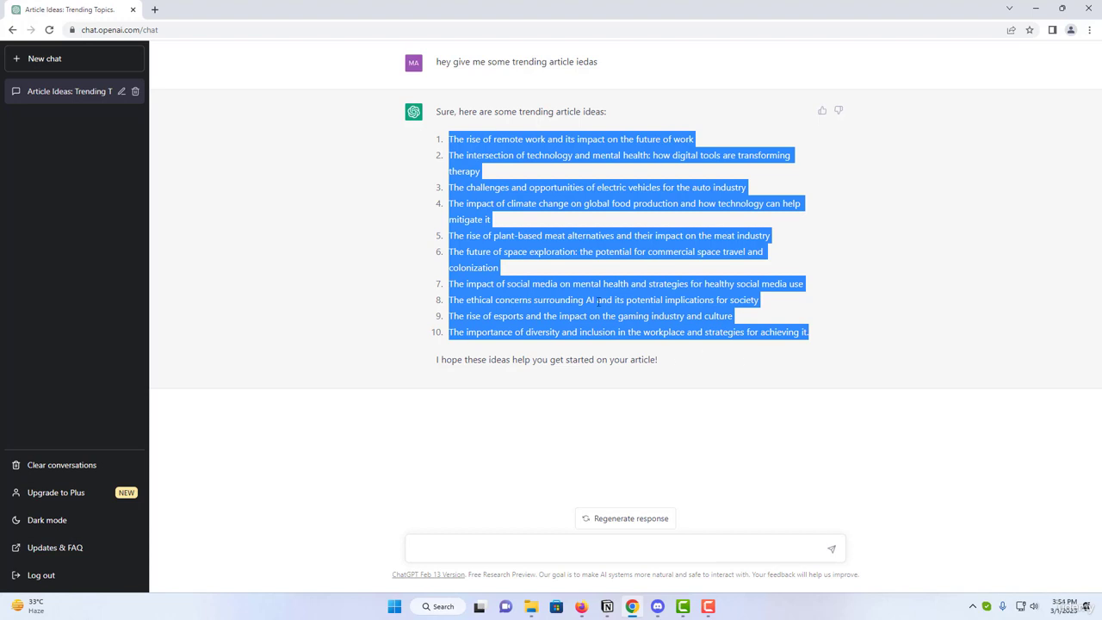
pyautogui.click(452, 548)
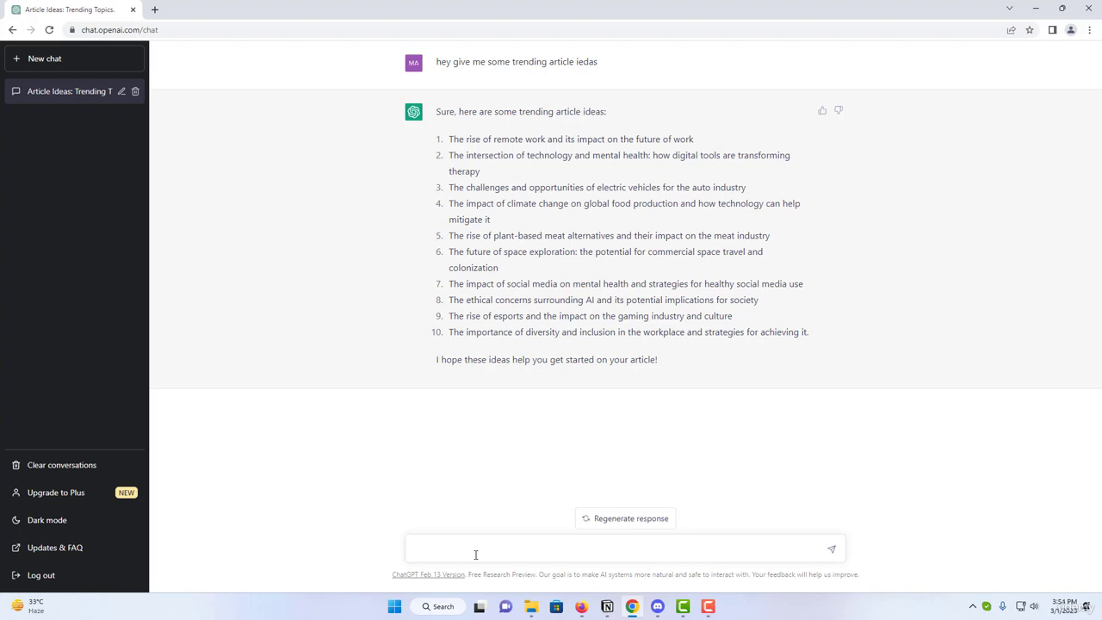
# Step: Send the follow-up 'generate some more' to get further article ideas
pyautogui.write('generate some s')
pyautogui.press('BackSpace')
pyautogui.write('more')
pyautogui.press('Return')
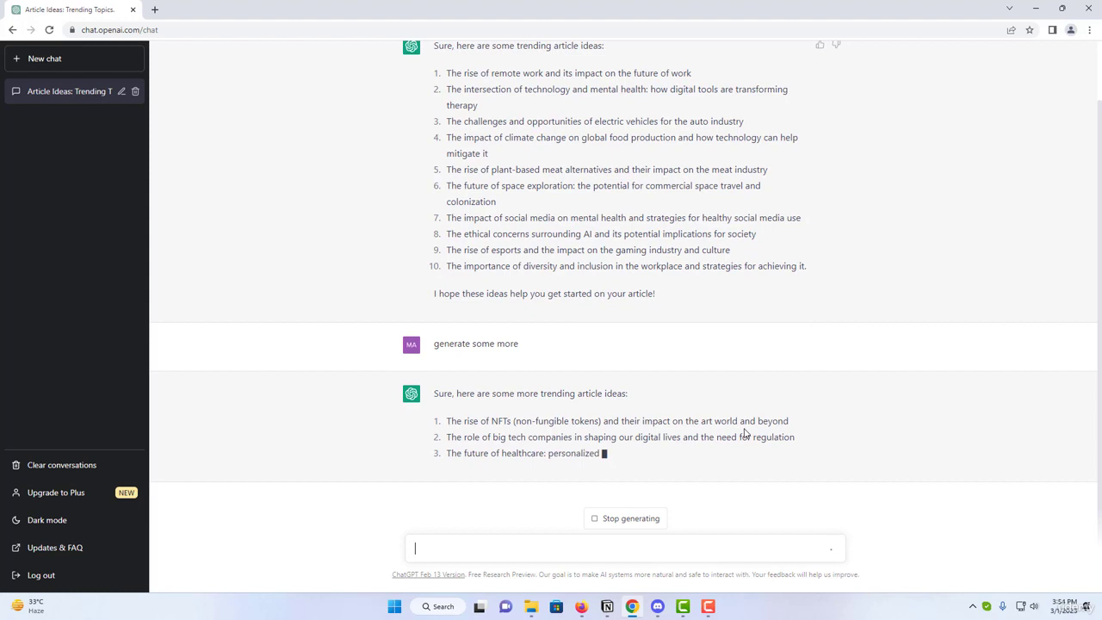
# Step: Review the second list of ten ideas, starting with the rise of NFTs
pyautogui.moveTo(469, 421); pyautogui.dragTo(790, 421)
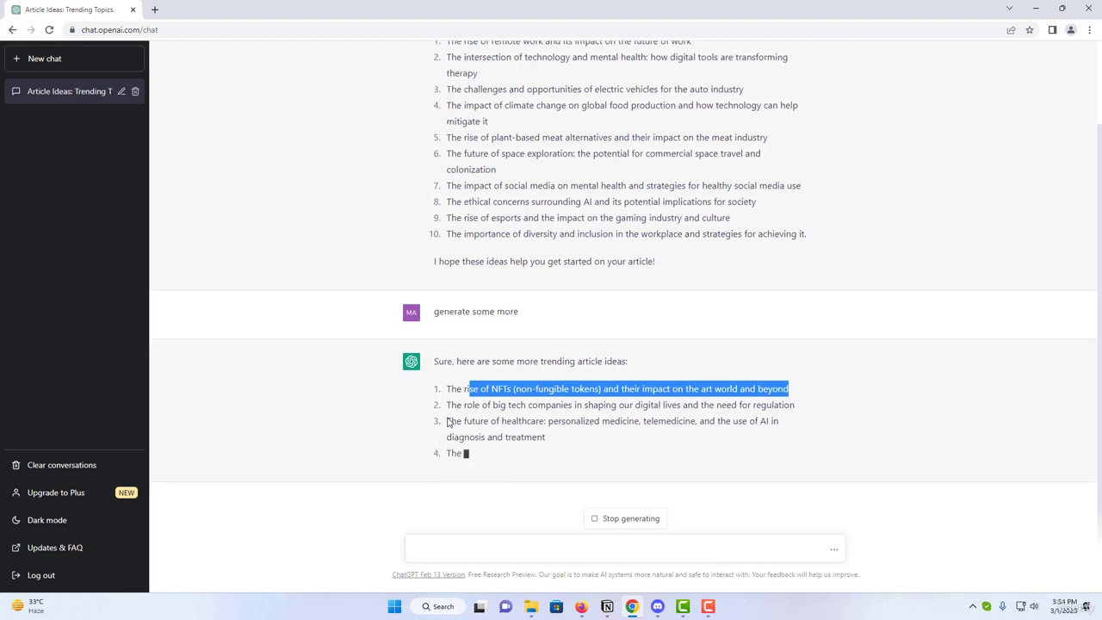
pyautogui.click(653, 449)
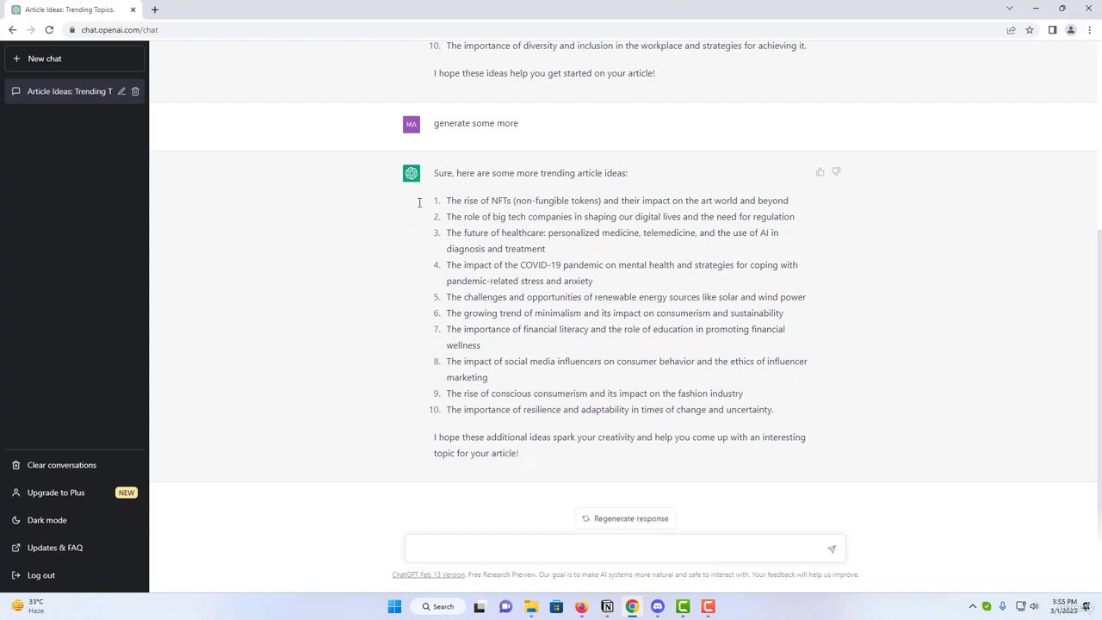
pyautogui.moveTo(429, 198); pyautogui.dragTo(821, 396)
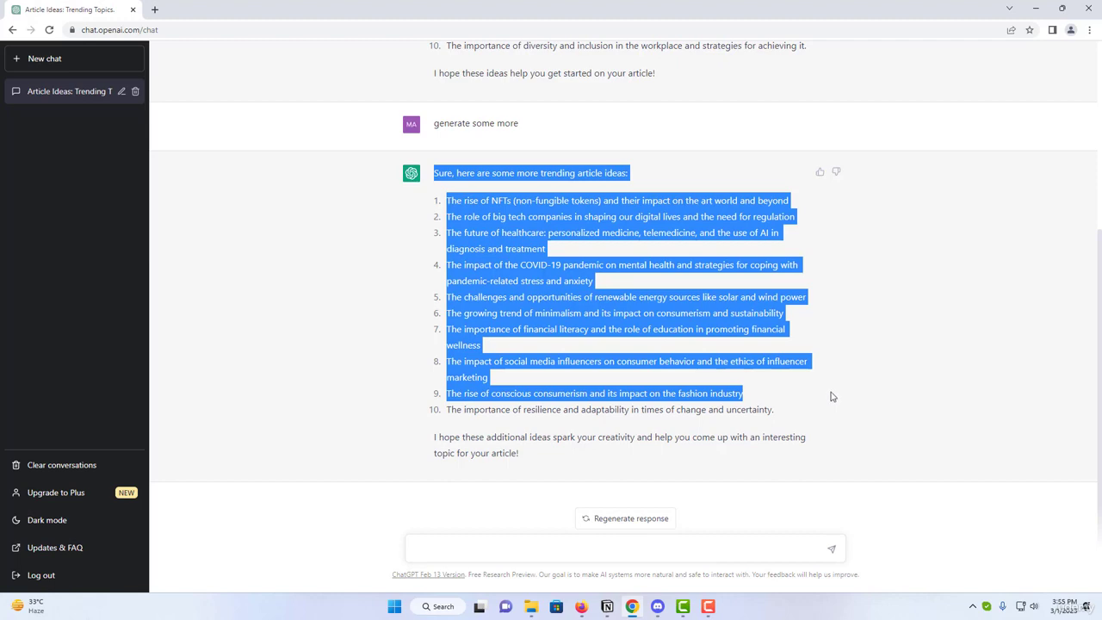
pyautogui.scroll(3, 594, 351)
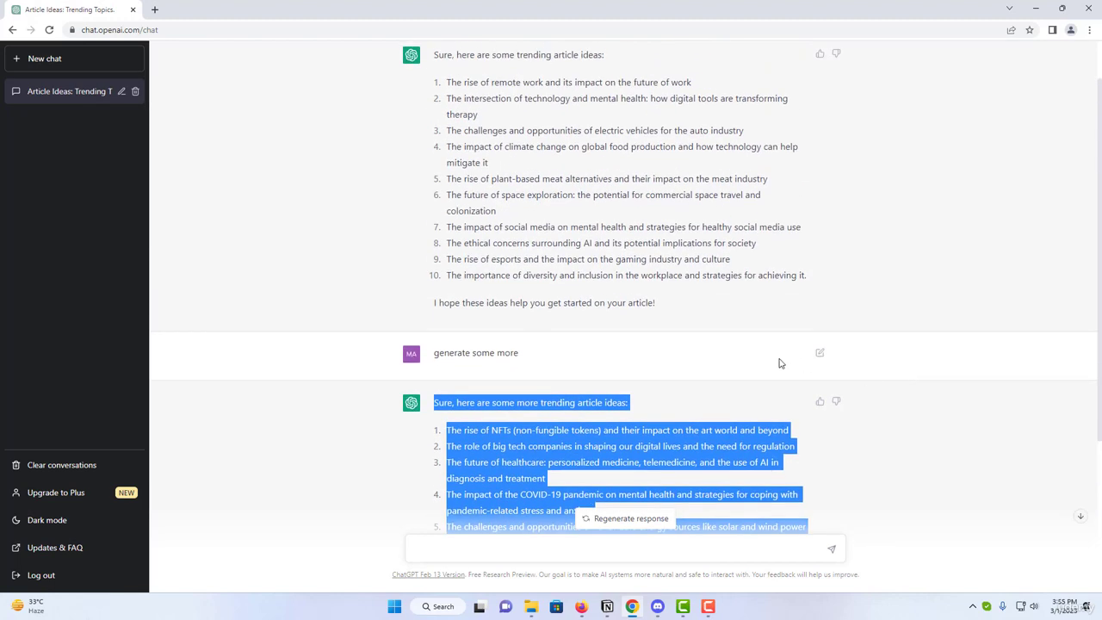
pyautogui.scroll(-2, 697, 335)
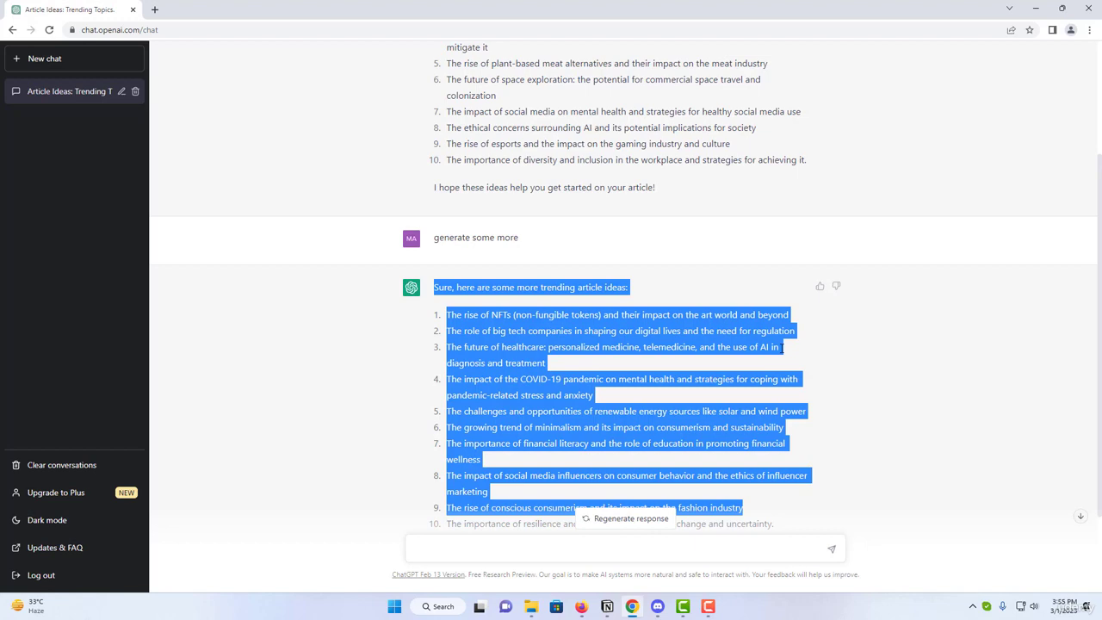
pyautogui.scroll(2, 634, 309)
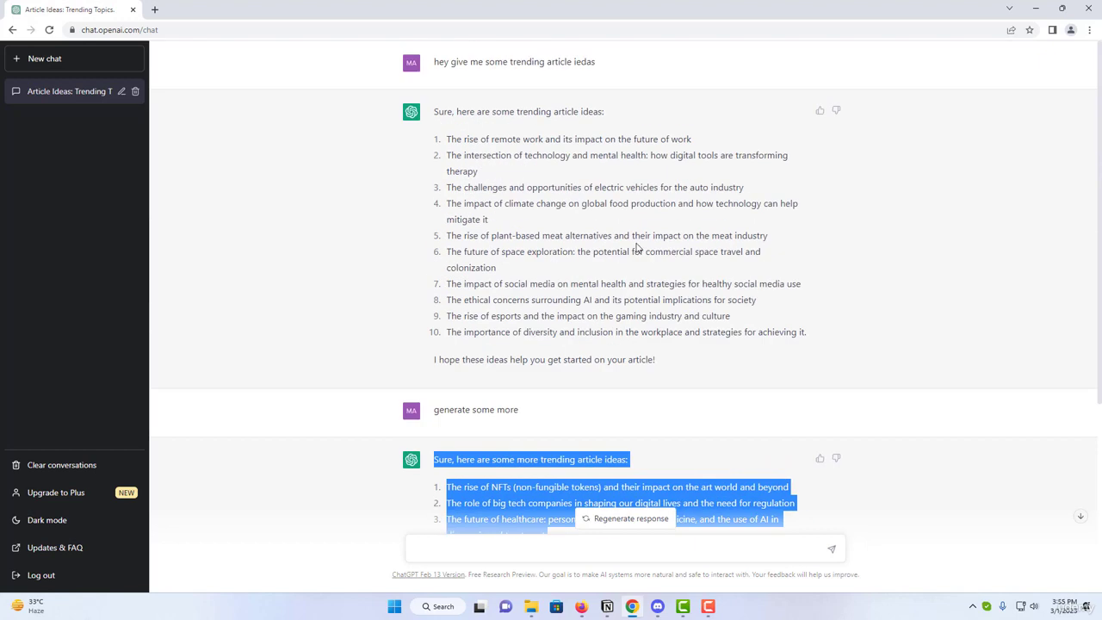
pyautogui.click(777, 275)
pyautogui.moveTo(464, 205); pyautogui.dragTo(587, 207)
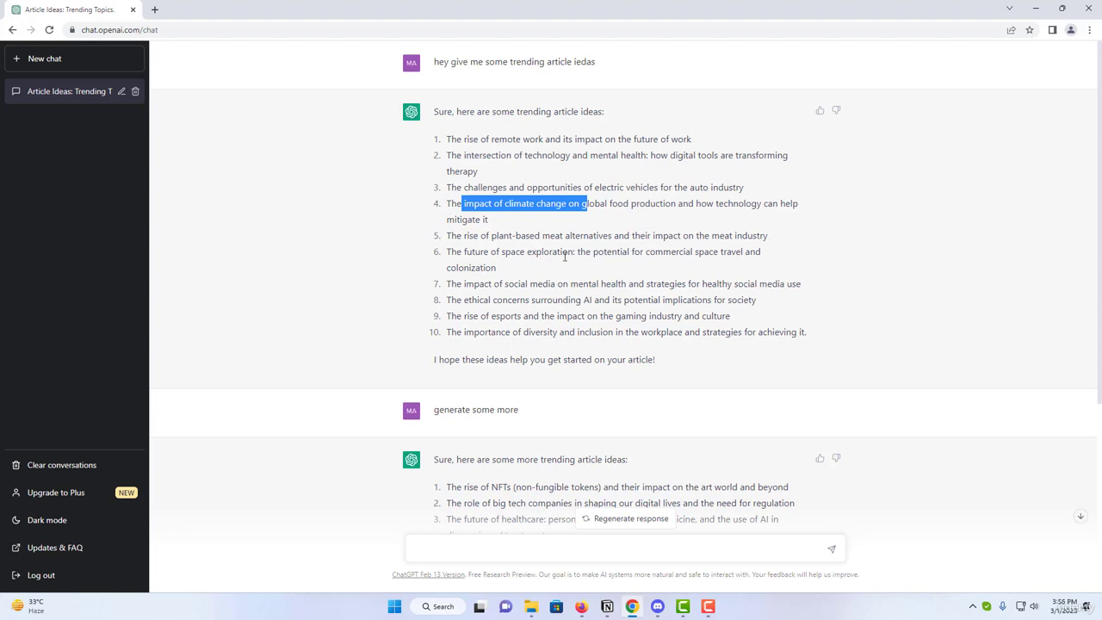
pyautogui.scroll(-1, 538, 266)
pyautogui.scroll(-3, 543, 292)
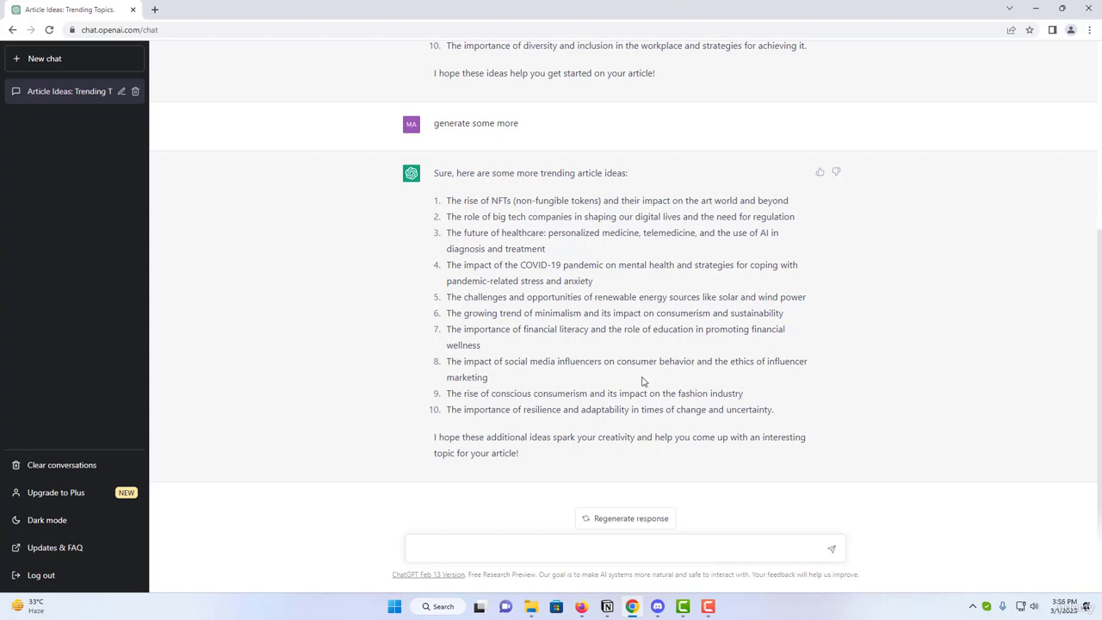
# Step: Ask ChatGPT to 'generate some tech article ideas'
pyautogui.click(453, 548)
pyautogui.write('generate so')
pyautogui.write('me ideas')
pyautogui.press('BackSpace')
pyautogui.press('BackSpace')
pyautogui.press('BackSpace')
pyautogui.press('BackSpace')
pyautogui.press('BackSpace')
pyautogui.press('BackSpace')
pyautogui.write('article')
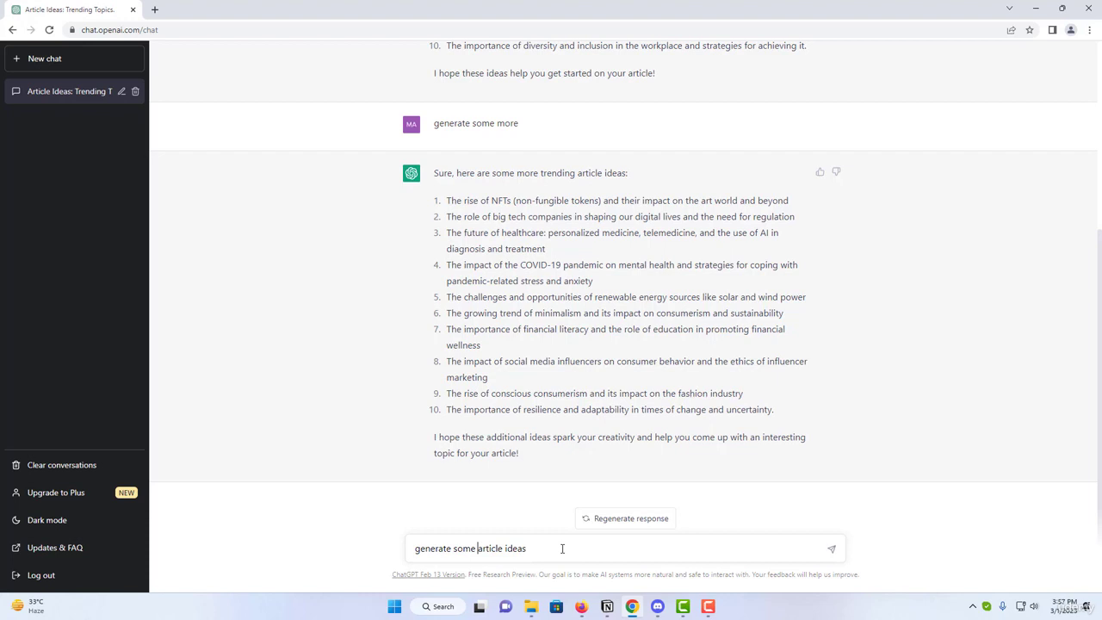
pyautogui.write('tech')
pyautogui.press('Return')
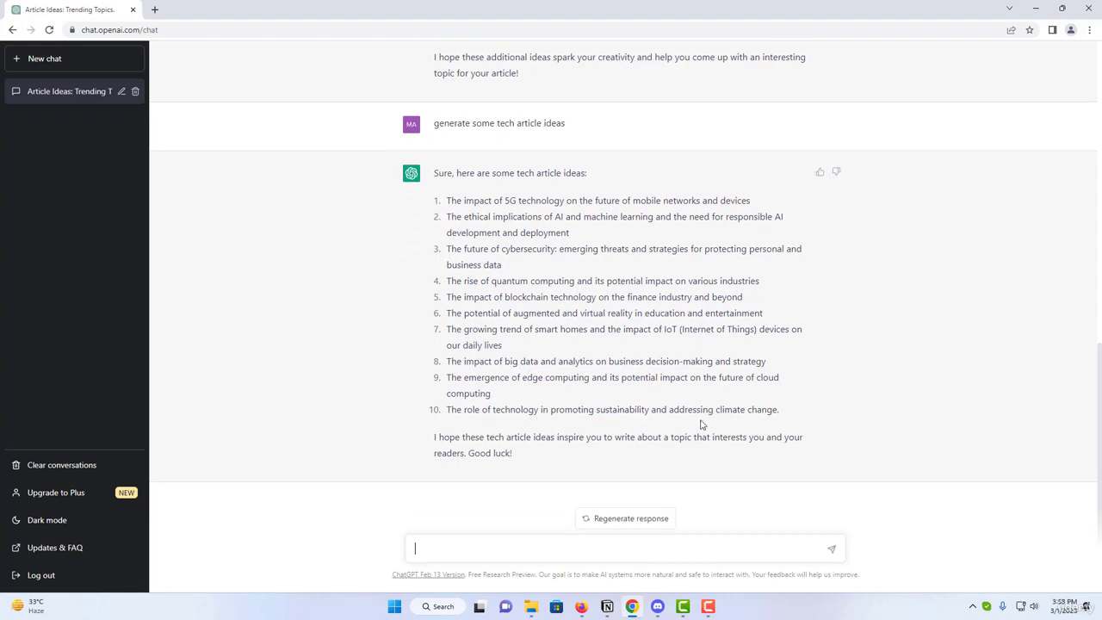
# Step: Select and copy the rise of NFTs idea from the previous list
pyautogui.scroll(3, 577, 422)
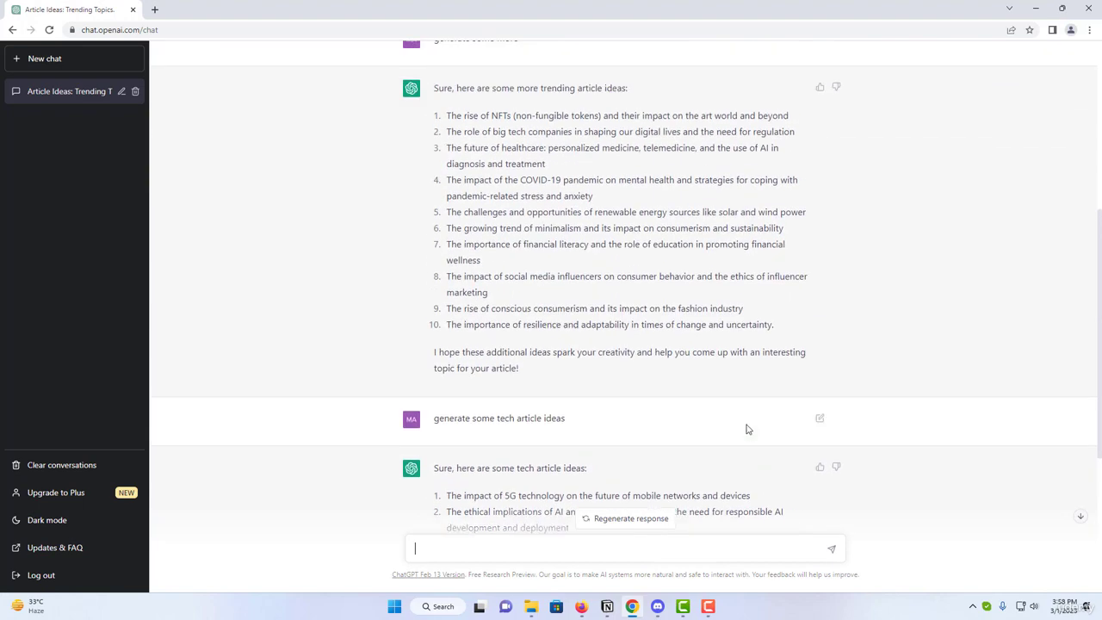
pyautogui.scroll(2, 654, 379)
pyautogui.moveTo(448, 336); pyautogui.dragTo(820, 343)
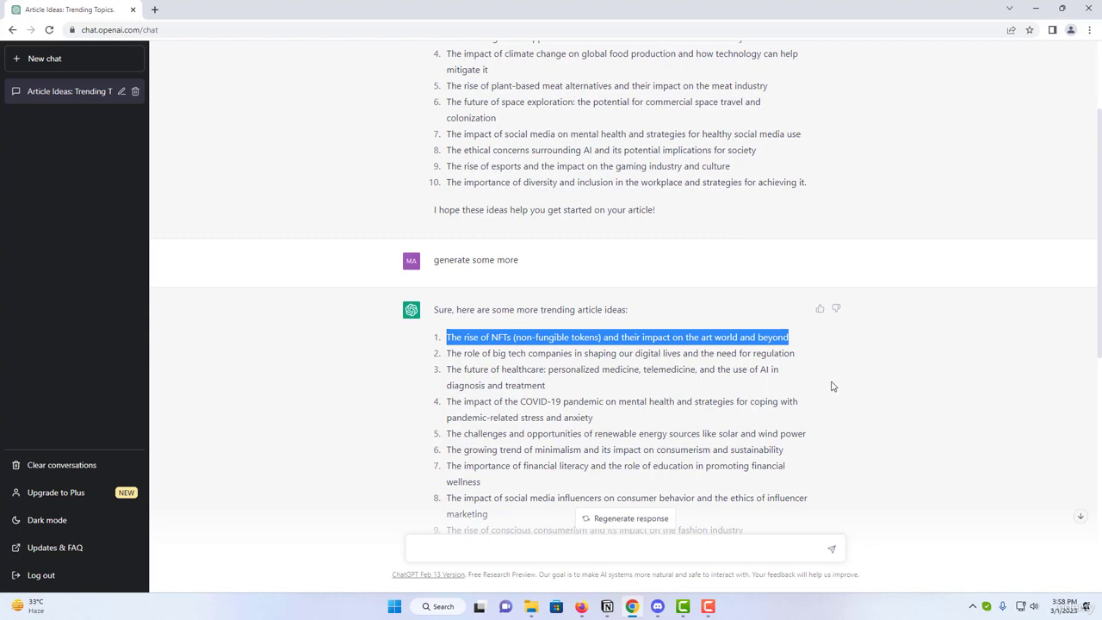
pyautogui.click(868, 354)
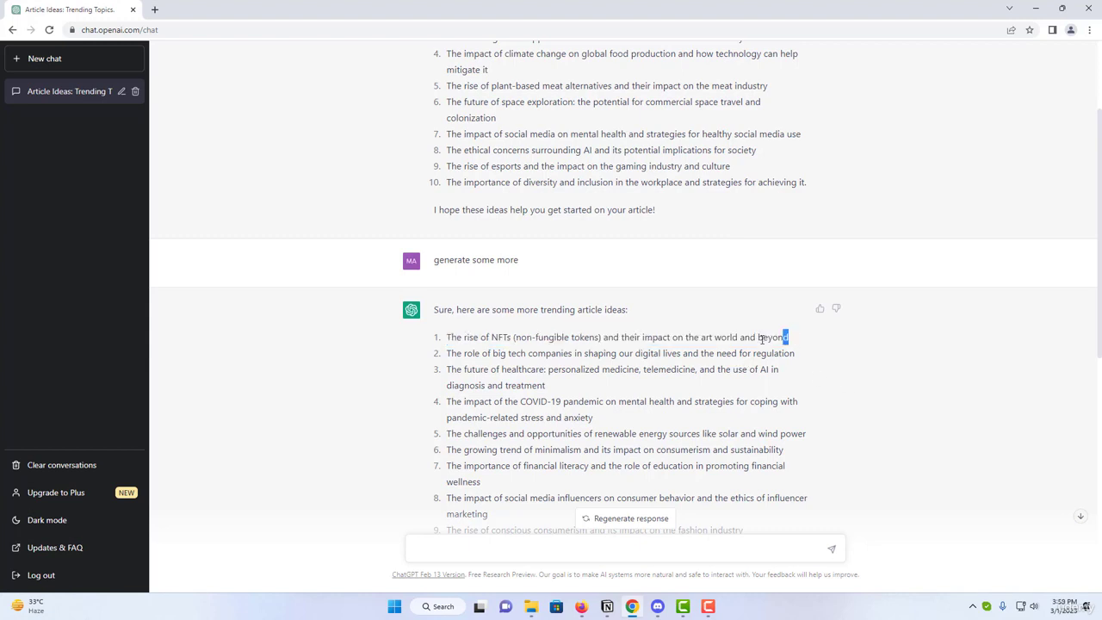
pyautogui.moveTo(790, 338); pyautogui.dragTo(440, 340)
pyautogui.hotkey('ctrl', 'c')
pyautogui.scroll(-6, 563, 401)
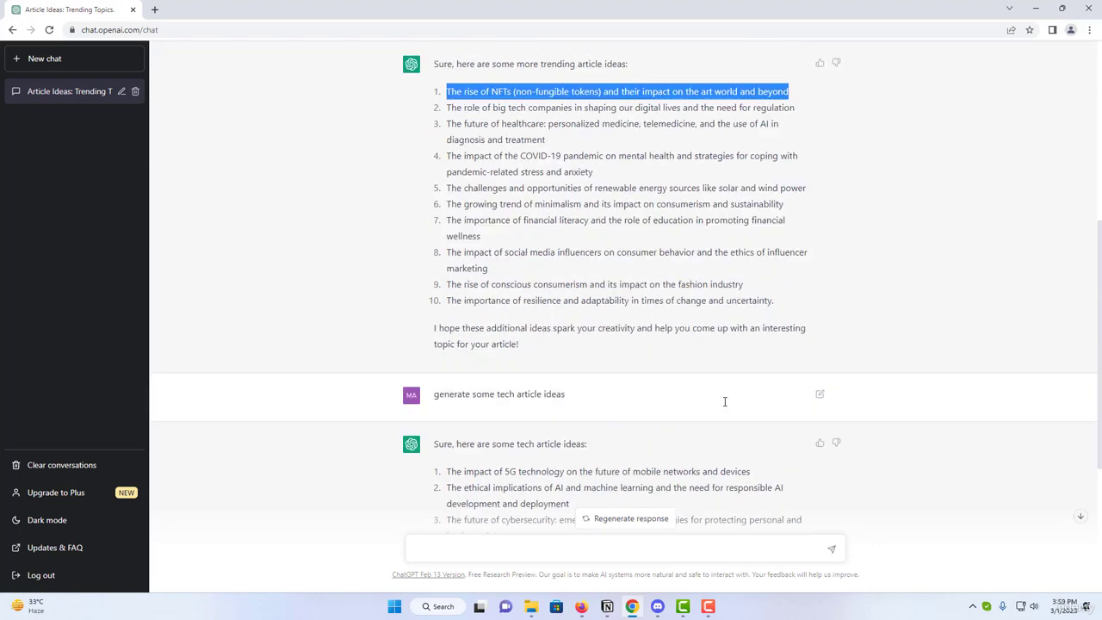
# Step: Send the pasted NFT idea with 'give me some more titles' and review the ten NFT titles
pyautogui.click(494, 545)
pyautogui.hotkey('ctrl', 'v')
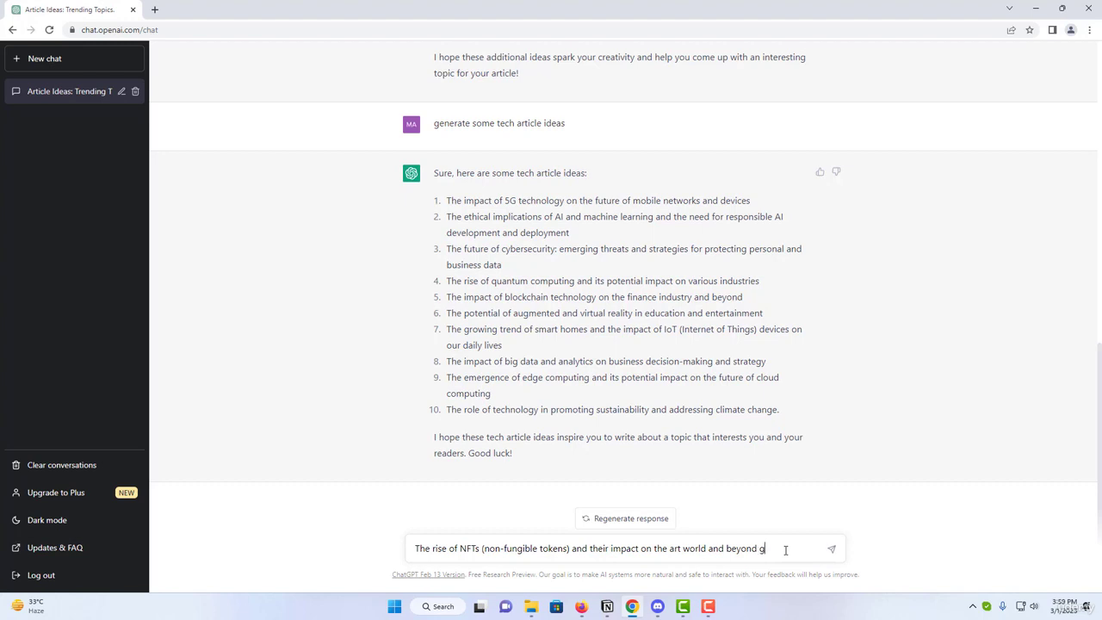
pyautogui.write('give me some more titles')
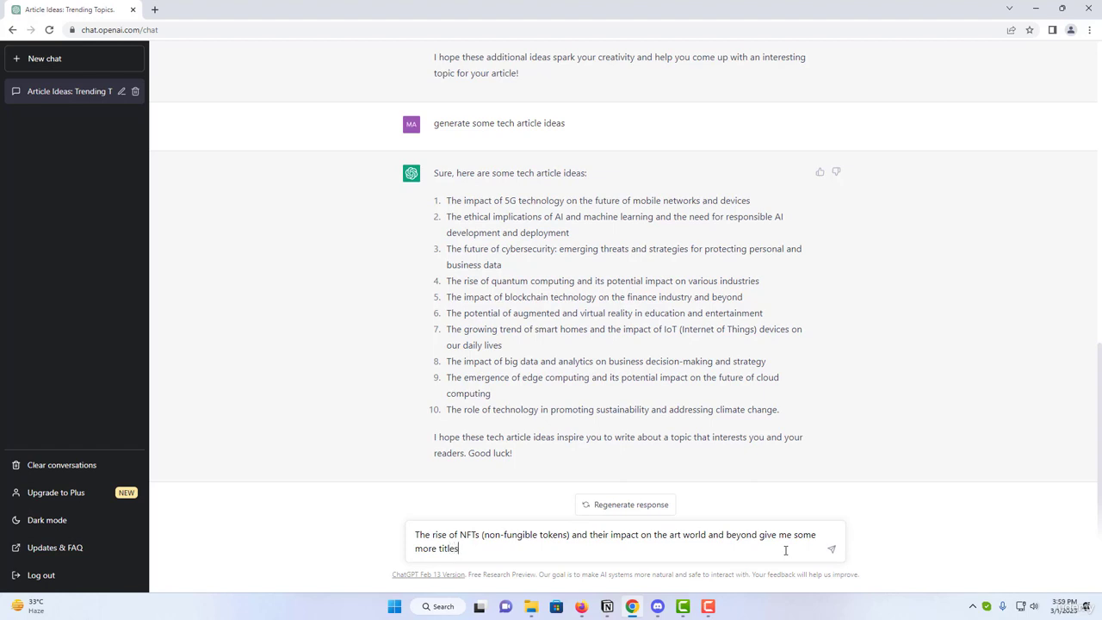
pyautogui.press('Return')
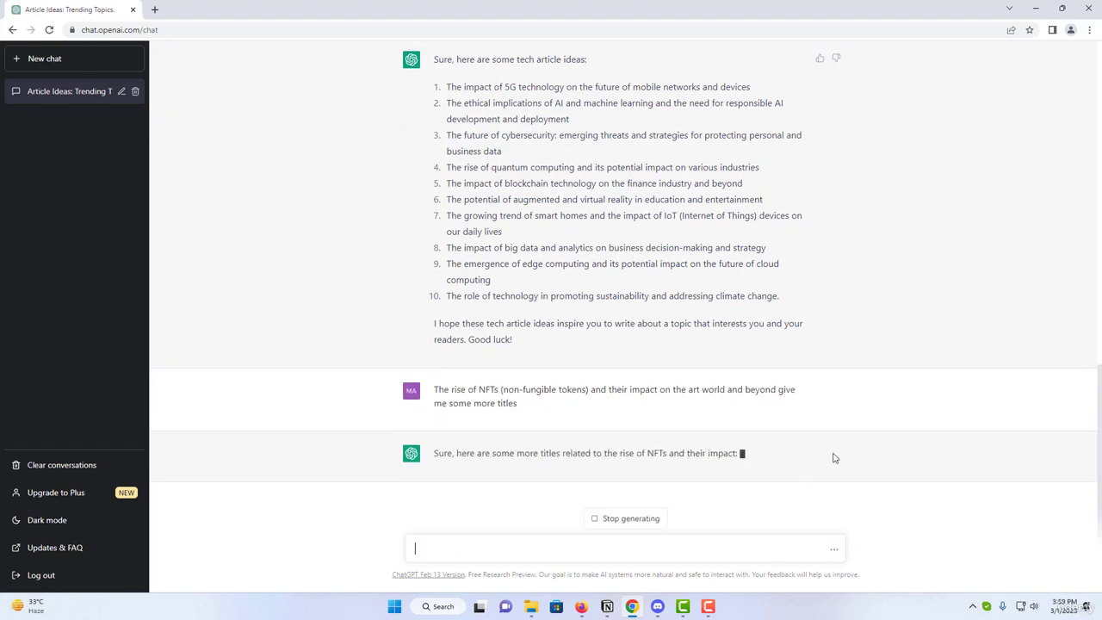
pyautogui.moveTo(436, 353); pyautogui.dragTo(777, 346)
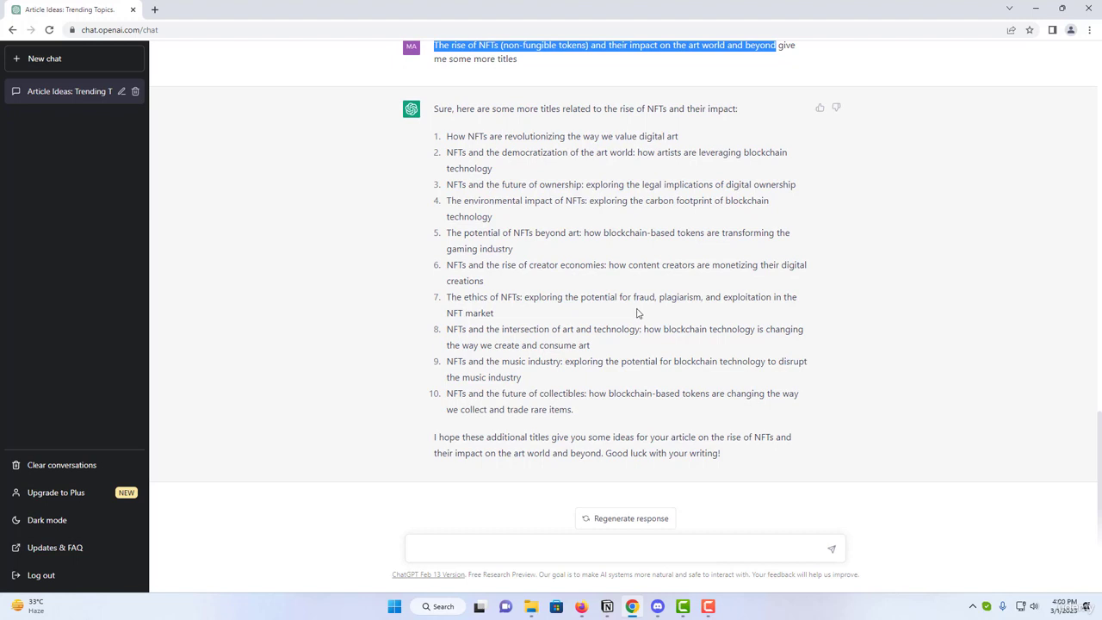
pyautogui.moveTo(438, 135); pyautogui.dragTo(775, 393)
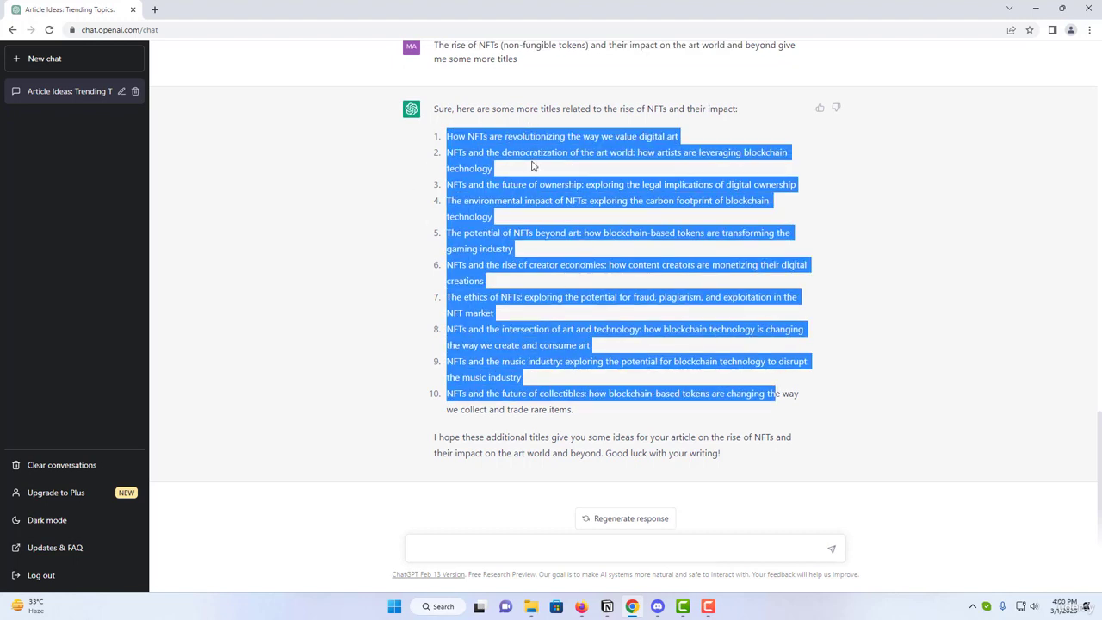
pyautogui.click(529, 231)
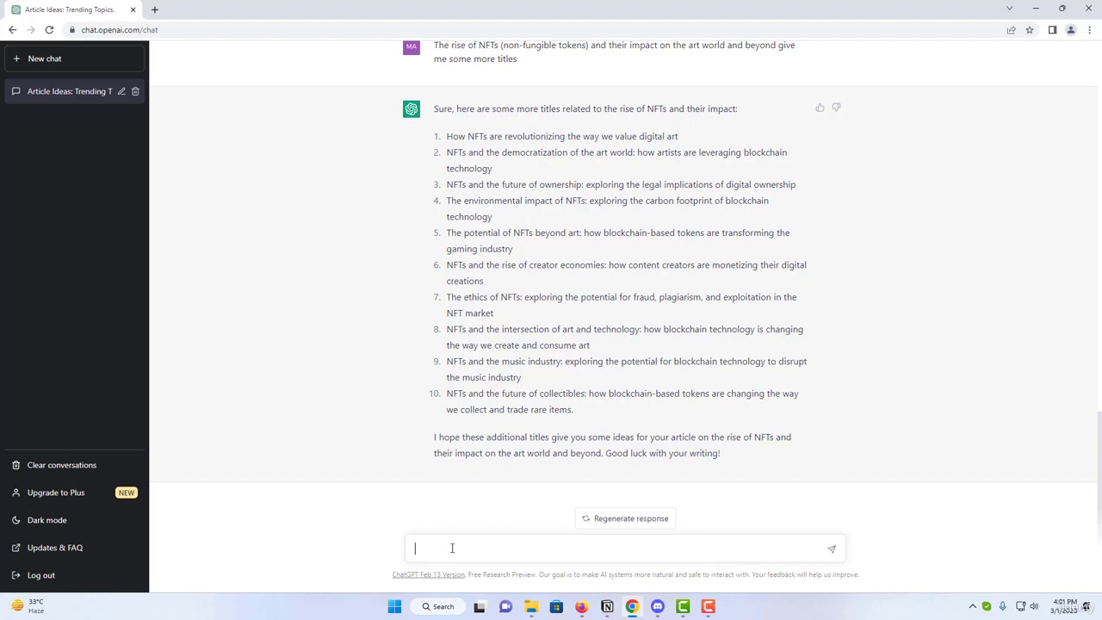
# Step: Send 'make some easier versions of previous ones', correcting the spelling of 'previous'
pyautogui.write('make some easier versions of previos ones')
pyautogui.rightClick(558, 555)
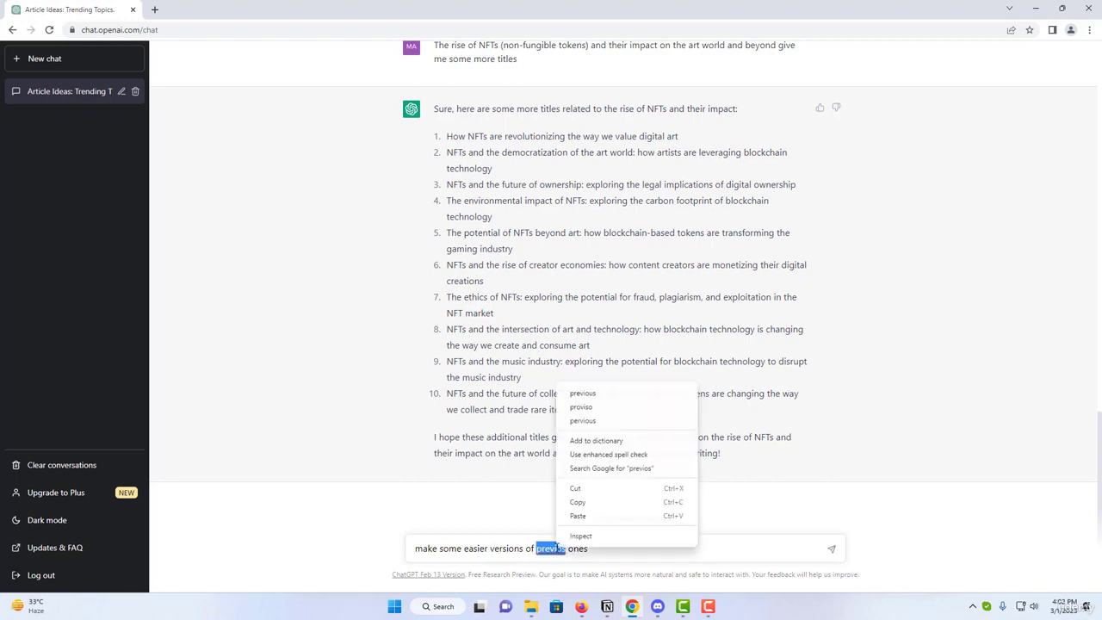
pyautogui.click(584, 405)
pyautogui.press('Return')
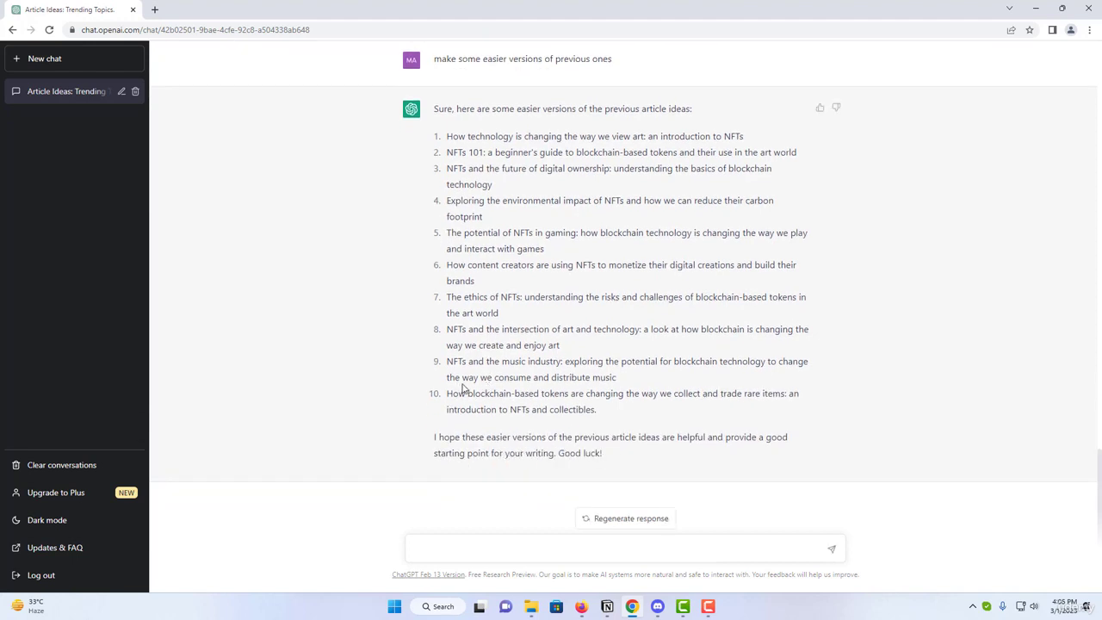
pyautogui.scroll(1, 516, 340)
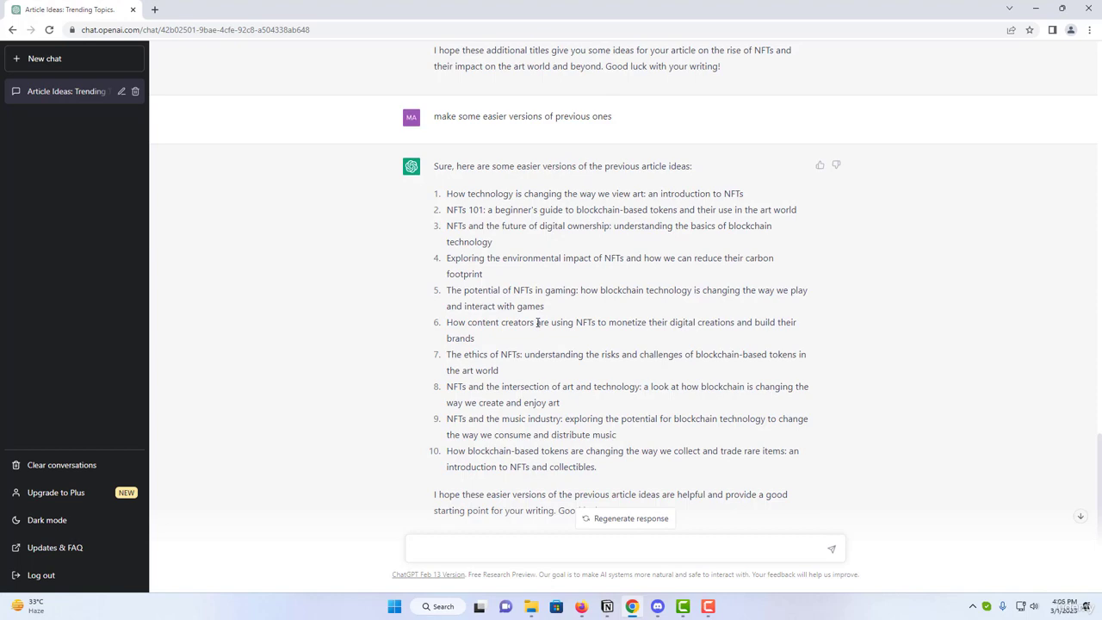
pyautogui.scroll(5, 602, 241)
pyautogui.moveTo(439, 145); pyautogui.dragTo(745, 422)
pyautogui.scroll(-5, 747, 417)
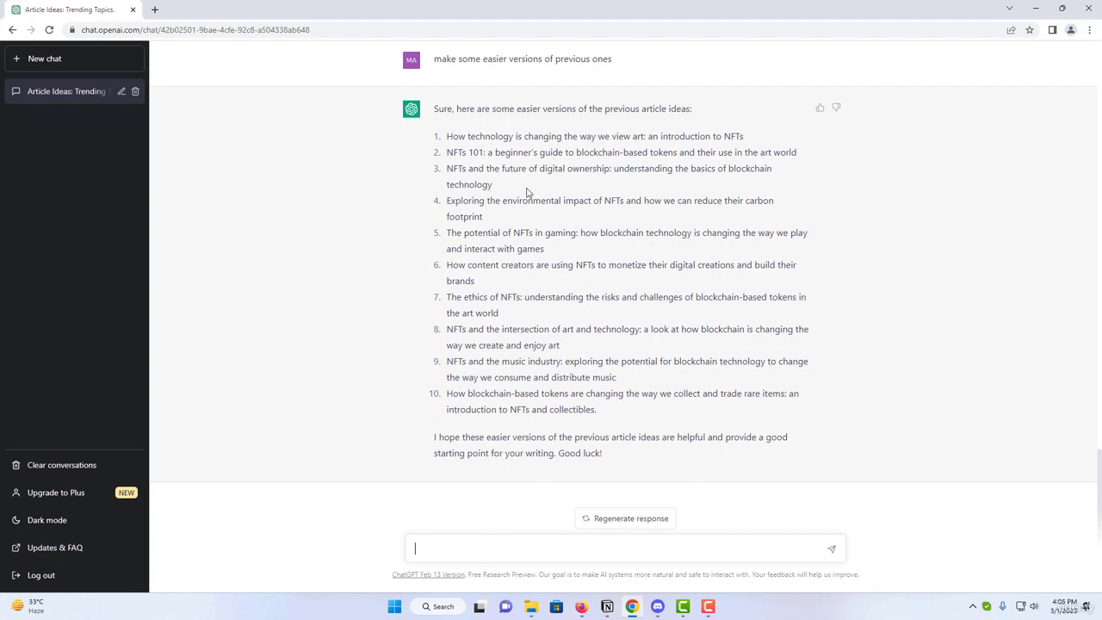
pyautogui.moveTo(445, 153); pyautogui.dragTo(806, 153)
# Step: Send the request 'make the titles little bit more small'
pyautogui.click(454, 553)
pyautogui.write('make the titles little bit more small')
pyautogui.press('Return')
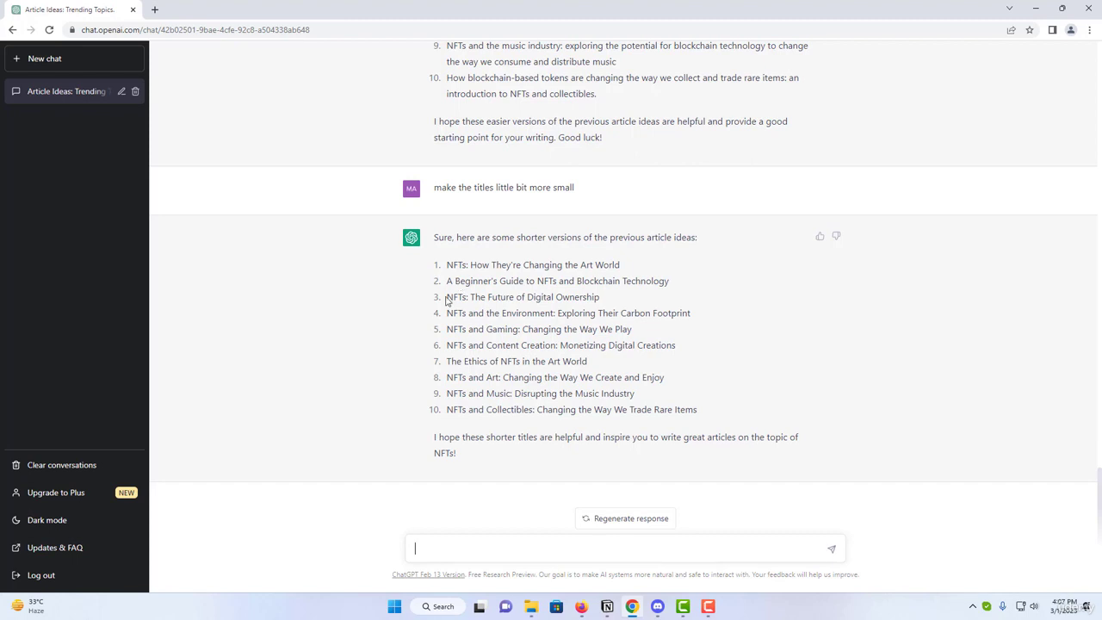
# Step: Highlight the third short title, 'NFTs: The Future of Digital Ownership', in the finished reply
pyautogui.moveTo(435, 299); pyautogui.dragTo(609, 307)
pyautogui.moveTo(600, 296); pyautogui.dragTo(445, 297)
pyautogui.click(478, 263)
# Step: Select the title 'NFTs: The Future of Digital Ownership' from the ten shorter titles
pyautogui.moveTo(431, 266); pyautogui.dragTo(708, 407)
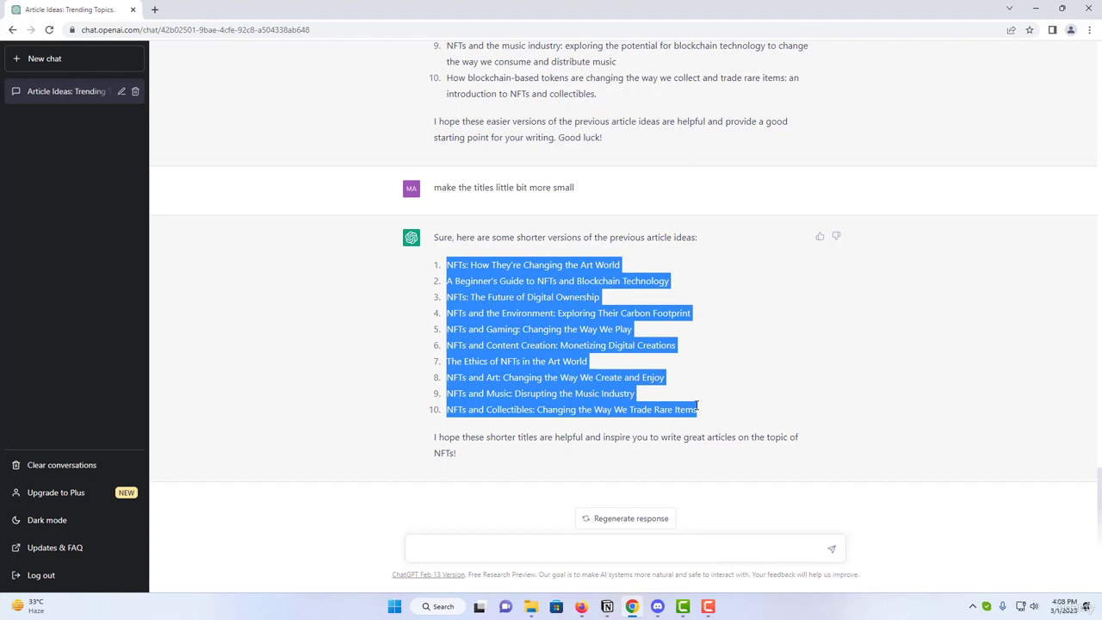
pyautogui.click(434, 313)
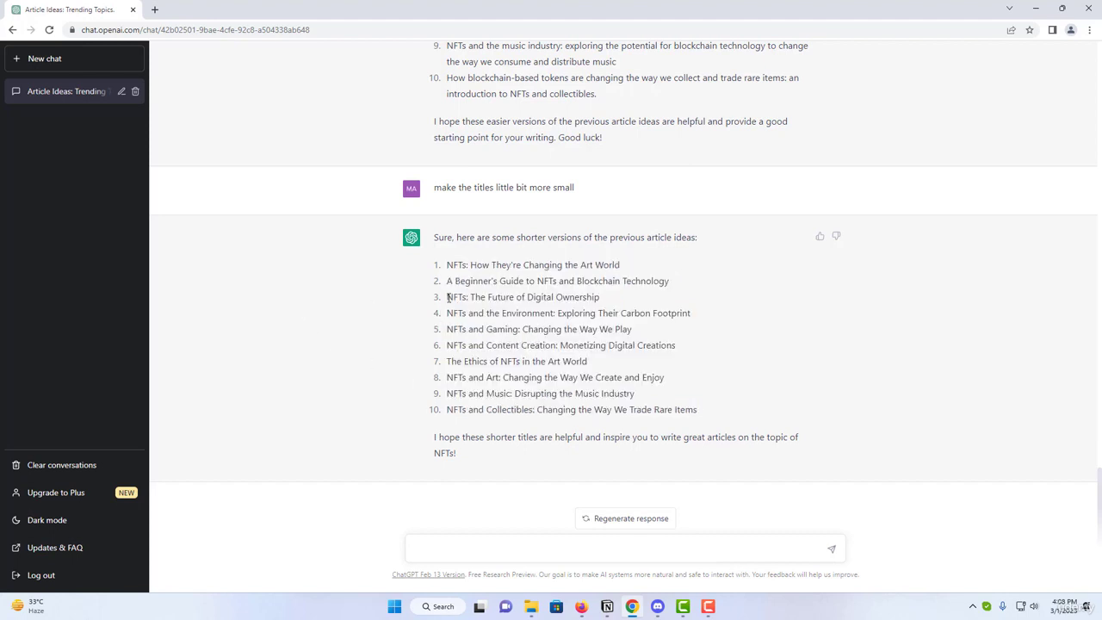
pyautogui.moveTo(446, 297); pyautogui.dragTo(629, 300)
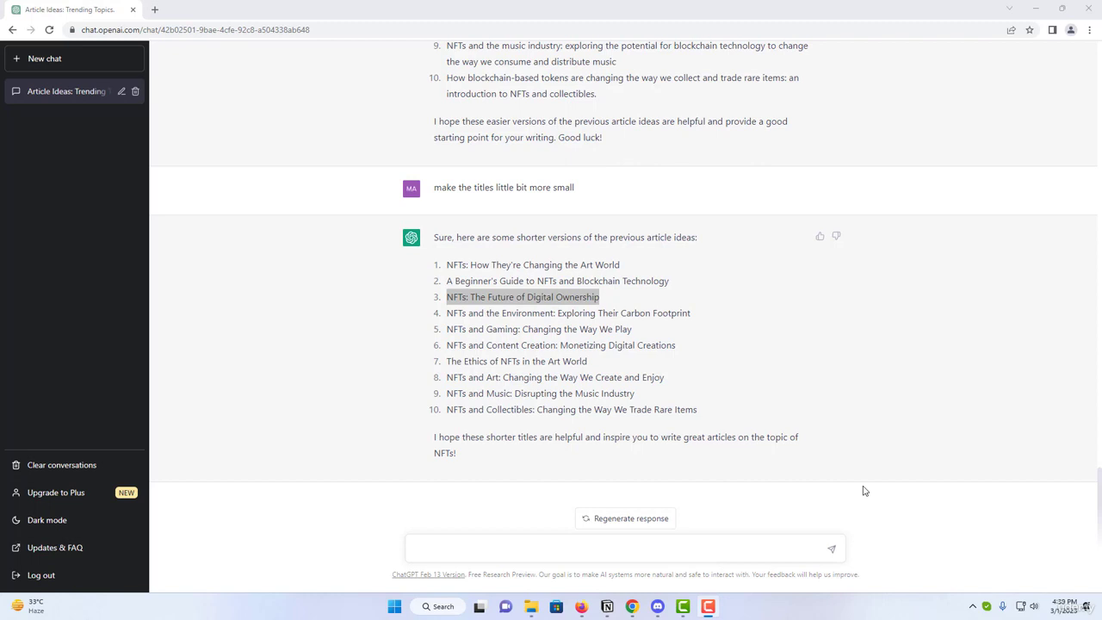
pyautogui.moveTo(617, 298); pyautogui.dragTo(438, 300)
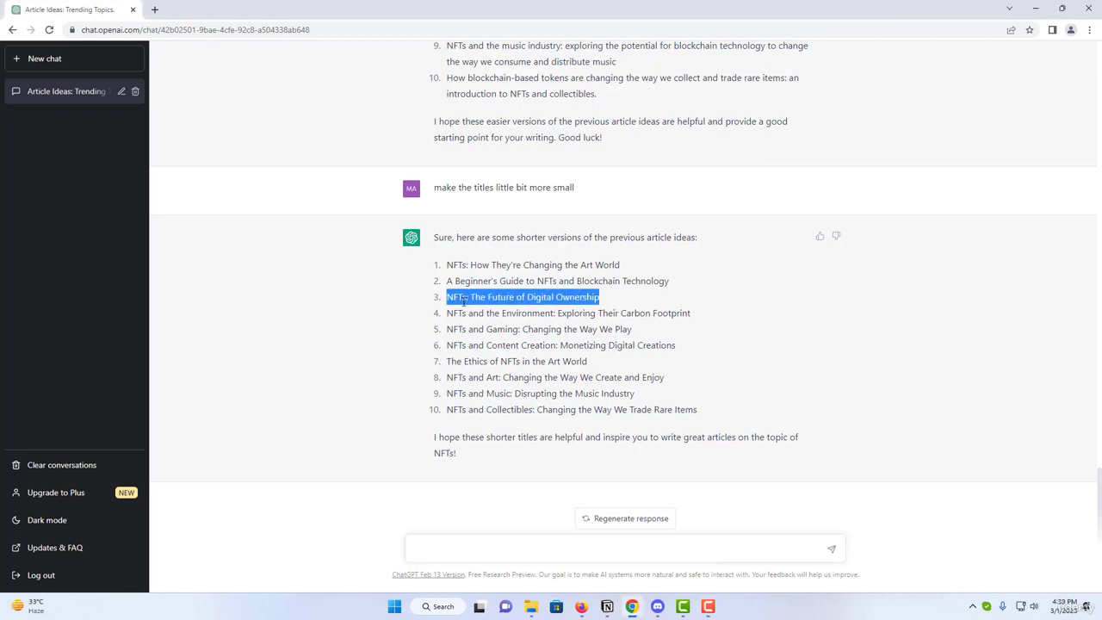
# Step: Copy the title 'NFTs: The Future of Digital Ownership' into the message box, then clear it
pyautogui.click(616, 303)
pyautogui.moveTo(620, 301); pyautogui.dragTo(444, 296)
pyautogui.hotkey('ctrl', 'c')
pyautogui.click(445, 548)
pyautogui.hotkey('ctrl', 'v')
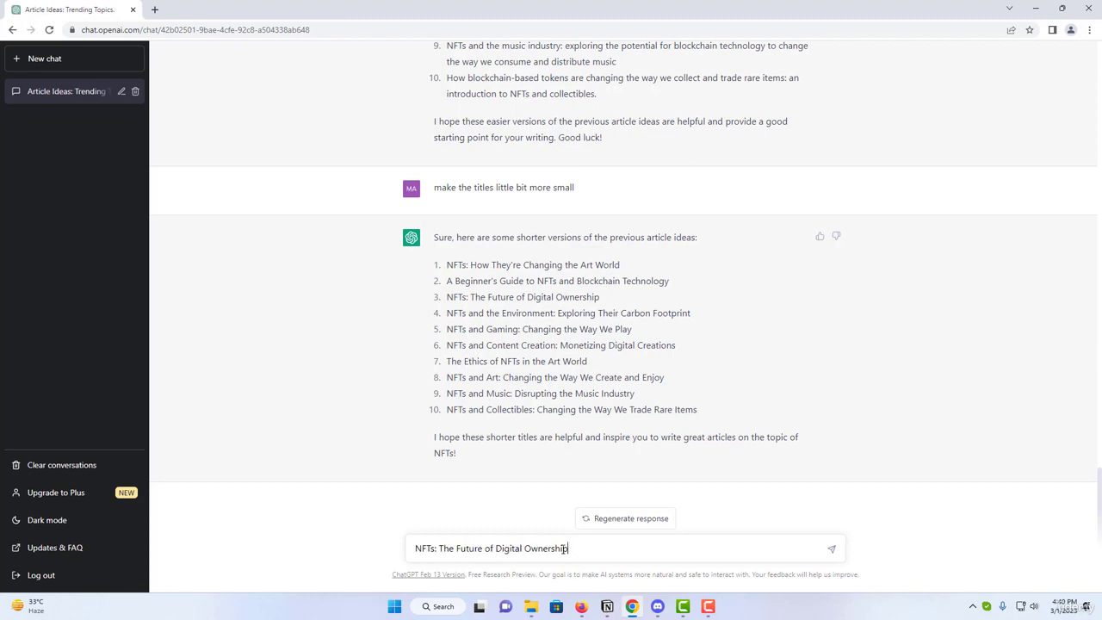
pyautogui.moveTo(576, 549); pyautogui.dragTo(388, 554)
pyautogui.hotkey('ctrl', 'c')
pyautogui.press('BackSpace')
# Step: Send the quoted title with 'this is my article title now generate some most popular keywords with it'
pyautogui.write('t')
pyautogui.hotkey('ctrl', 'v')
pyautogui.write('"')
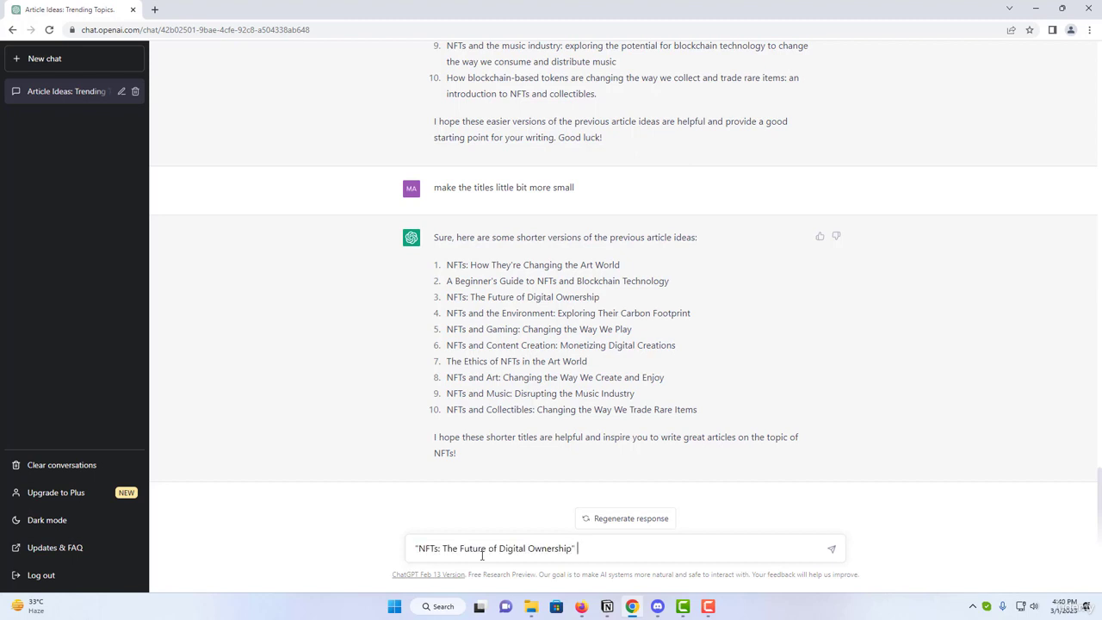
pyautogui.write(' this is my article title now ')
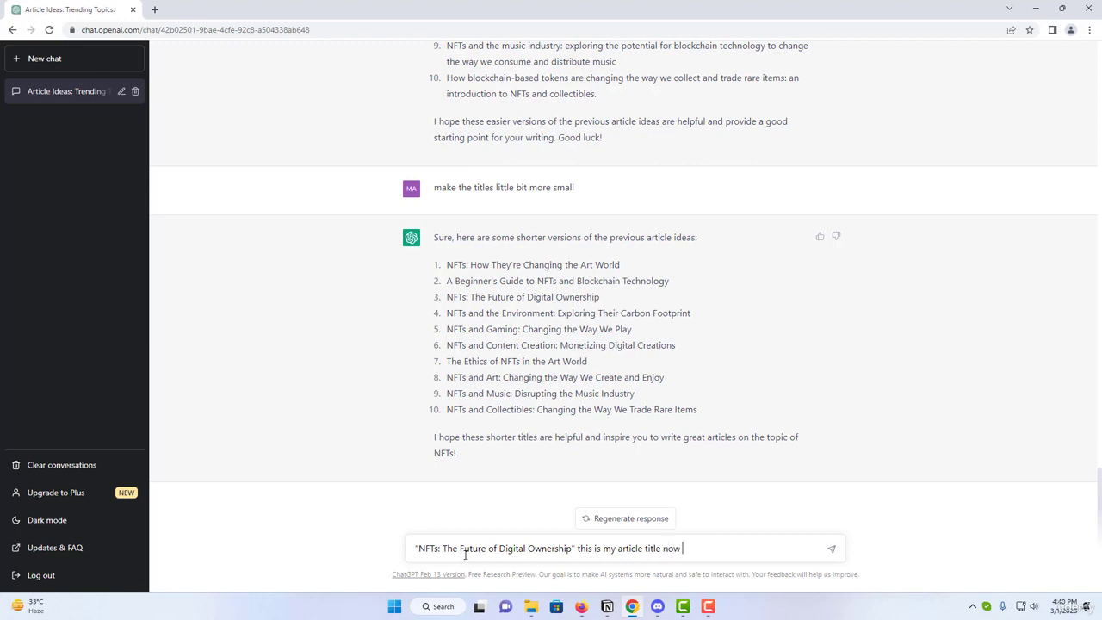
pyautogui.write('generate some most pol')
pyautogui.press('BackSpace')
pyautogui.press('BackSpace')
pyautogui.press('BackSpace')
pyautogui.write('populer')
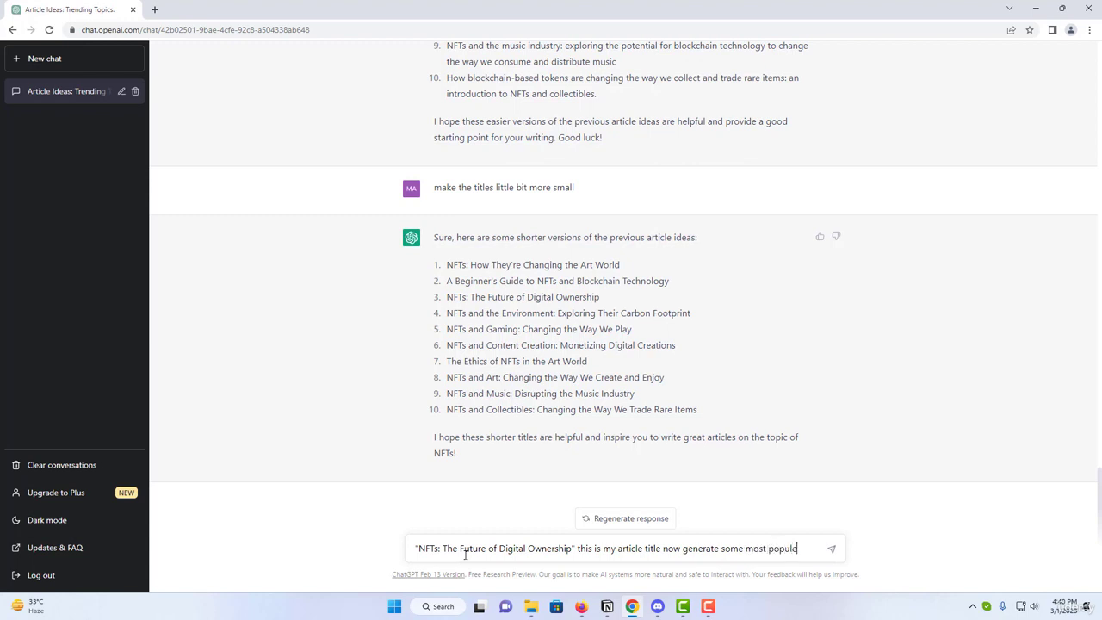
pyautogui.press('BackSpace')
pyautogui.press('BackSpace')
pyautogui.press('BackSpace')
pyautogui.write('ar keywords wi')
pyautogui.press('BackSpace')
pyautogui.write('tih it')
pyautogui.press('BackSpace')
pyautogui.press('BackSpace')
pyautogui.press('BackSpace')
pyautogui.press('BackSpace')
pyautogui.press('BackSpace')
pyautogui.press('BackSpace')
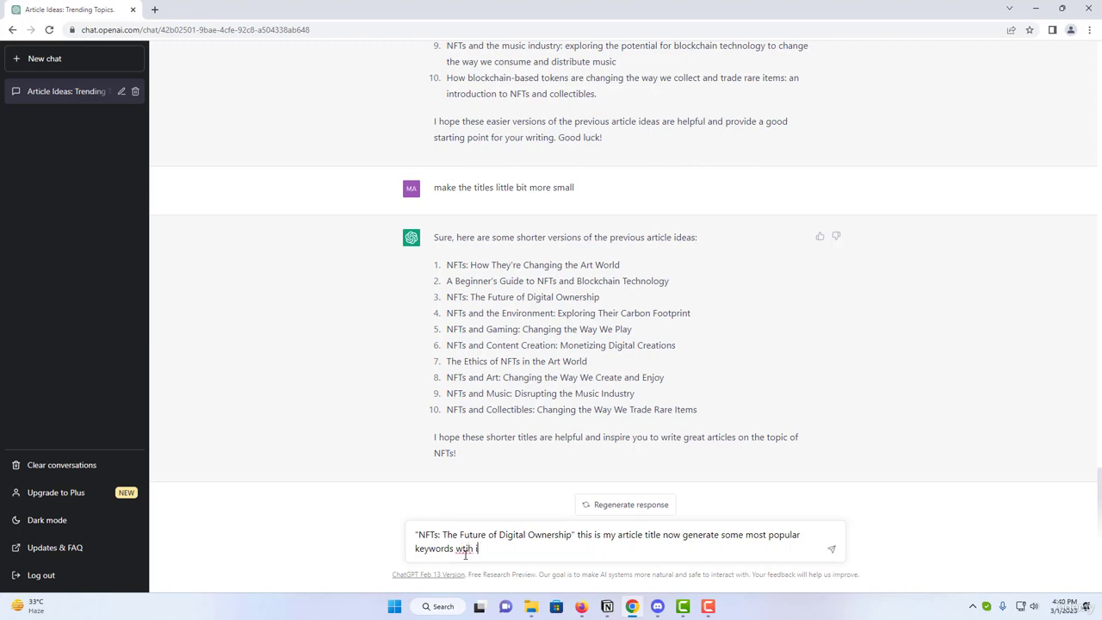
pyautogui.write('ith it')
pyautogui.press('Return')
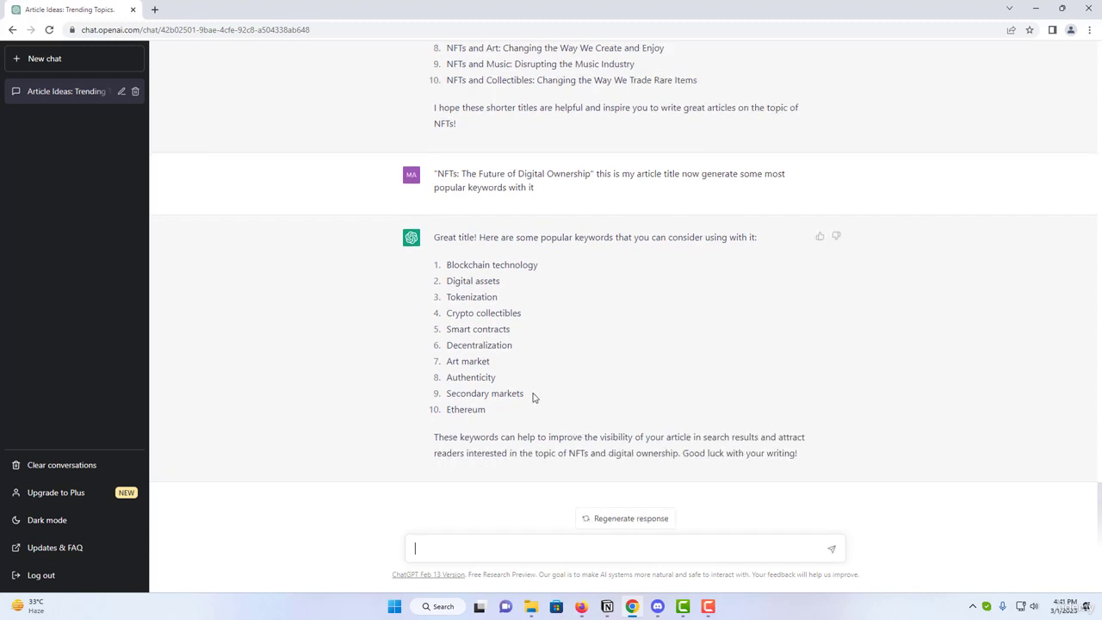
# Step: Highlight ChatGPT's ten-keyword list, from Blockchain technology through Ethereum
pyautogui.moveTo(429, 263); pyautogui.dragTo(508, 410)
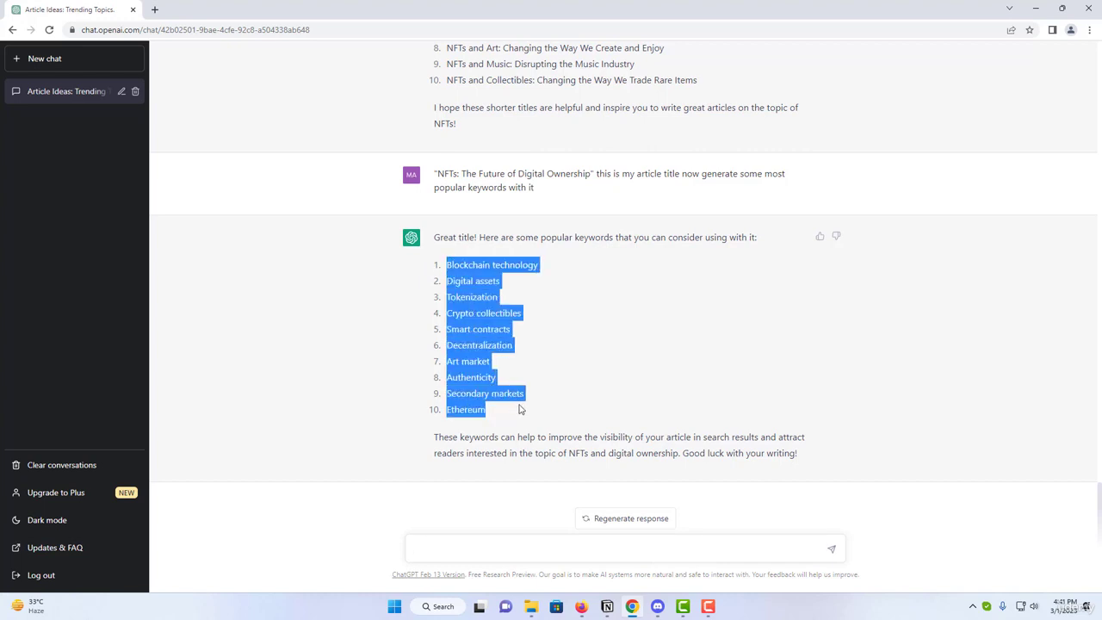
pyautogui.click(522, 410)
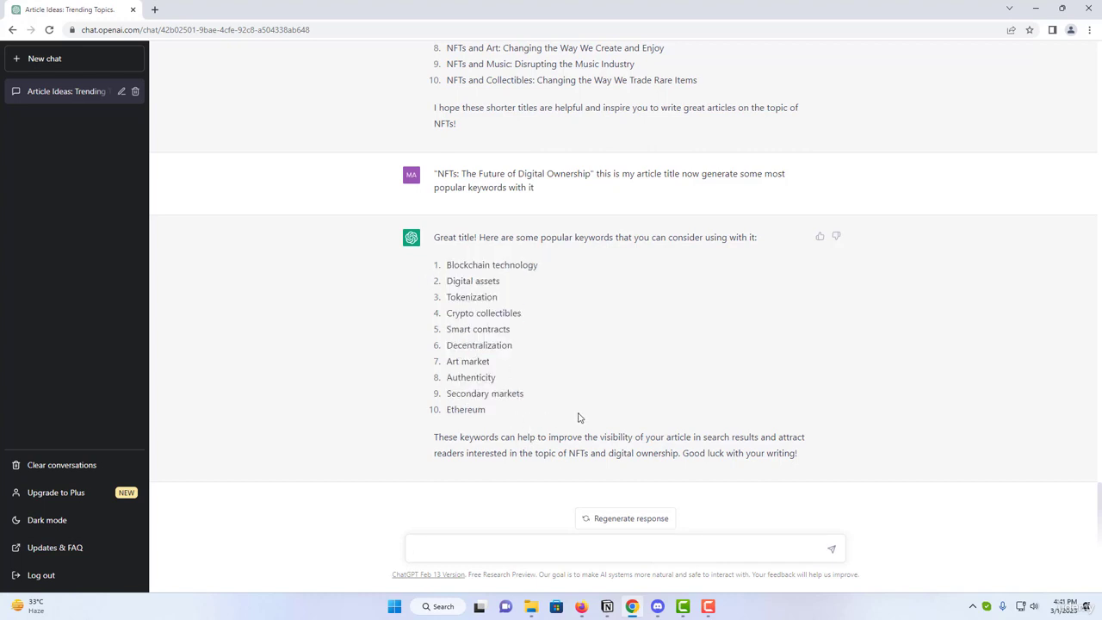
pyautogui.moveTo(428, 263); pyautogui.dragTo(531, 411)
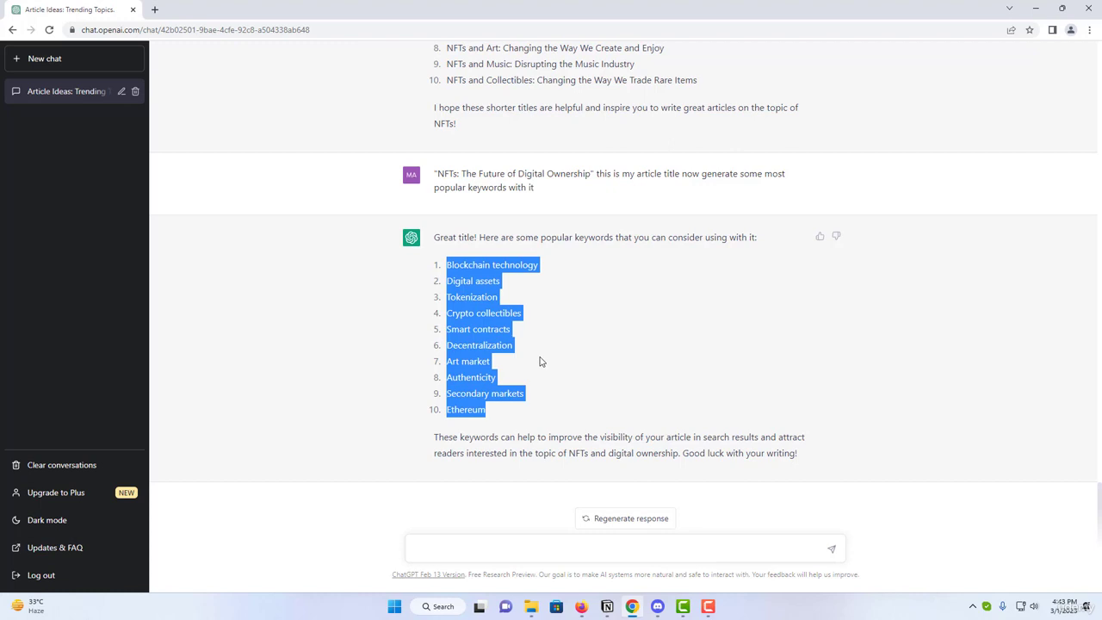
# Step: Send ChatGPT the prompt 'generate some lsi keywords'
pyautogui.click(461, 547)
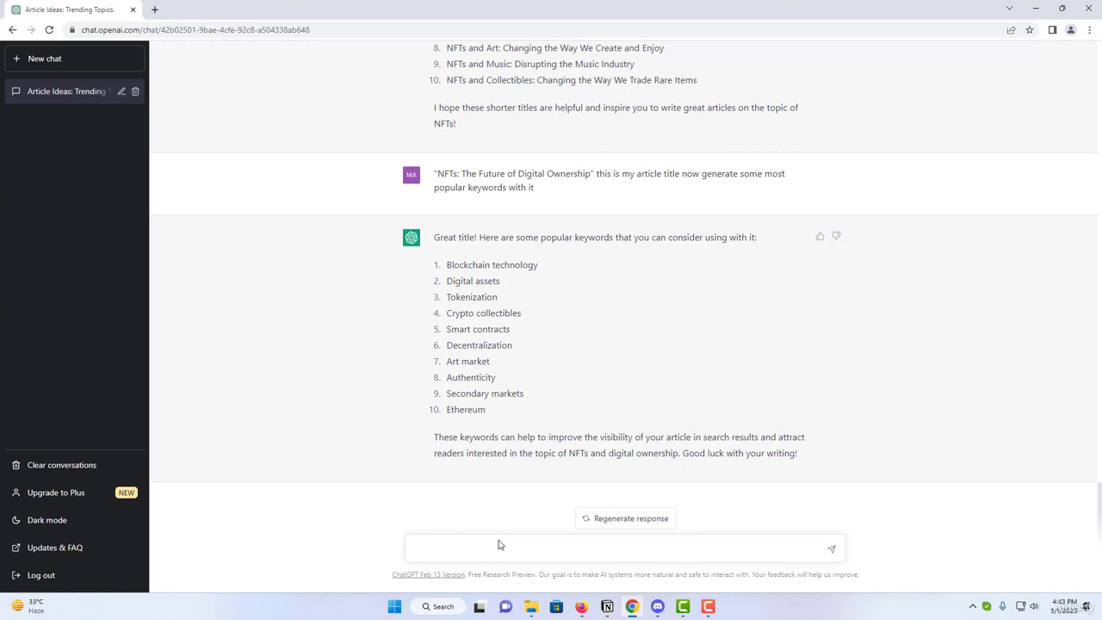
pyautogui.write('generate some lsi keywords')
pyautogui.press('Return')
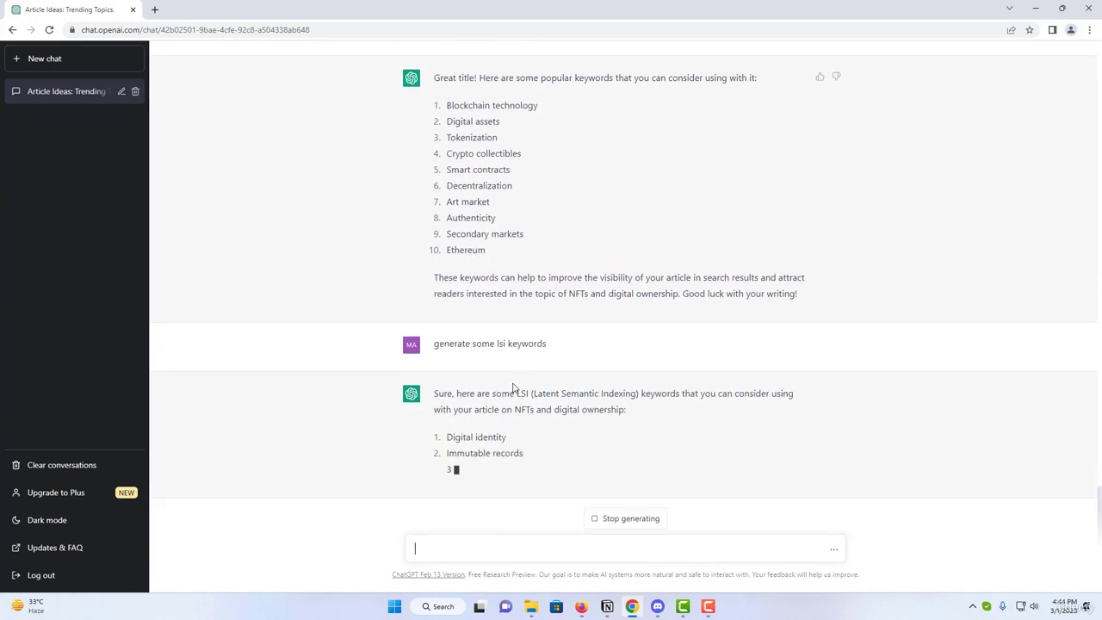
# Step: Select the LSI reply's intro and its ten keywords, Digital identity to Permissionless networks
pyautogui.moveTo(514, 389); pyautogui.dragTo(626, 379)
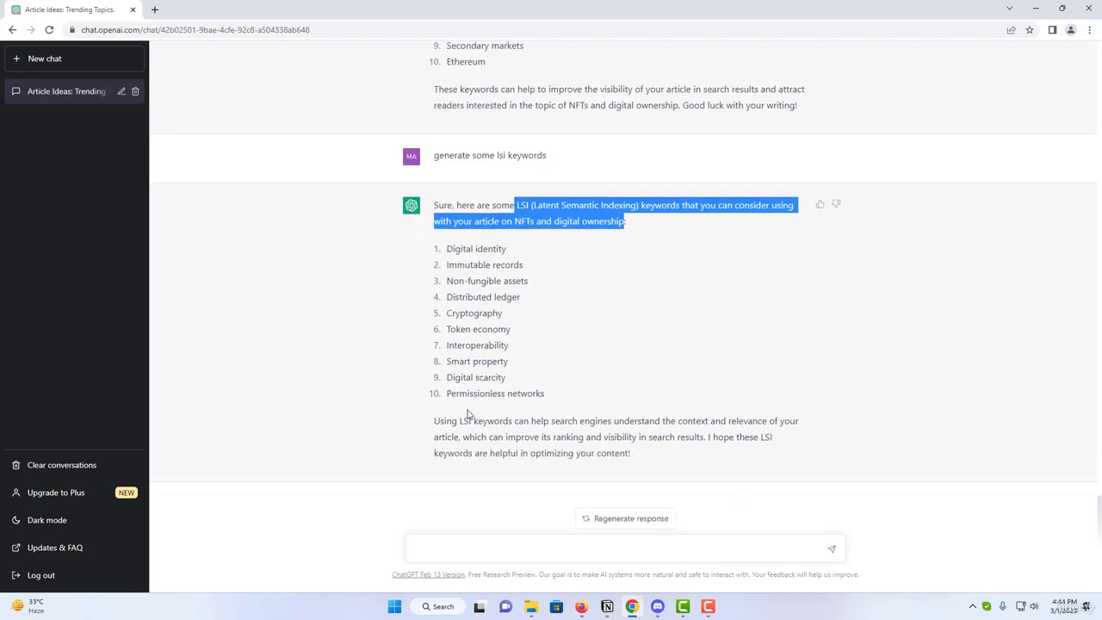
pyautogui.moveTo(435, 420); pyautogui.dragTo(620, 459)
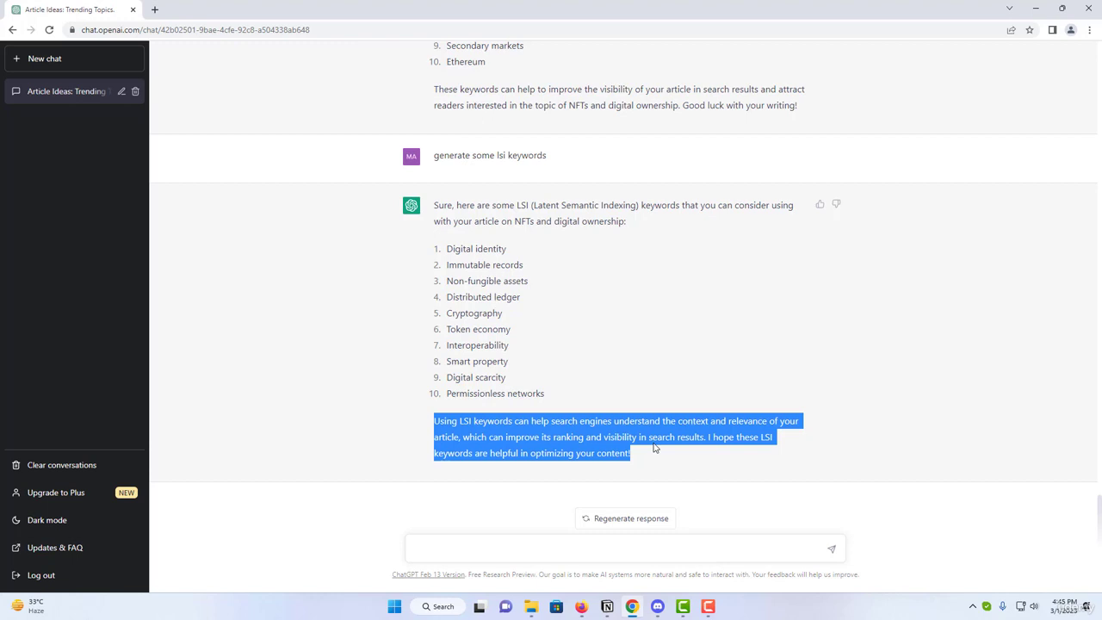
pyautogui.click(633, 373)
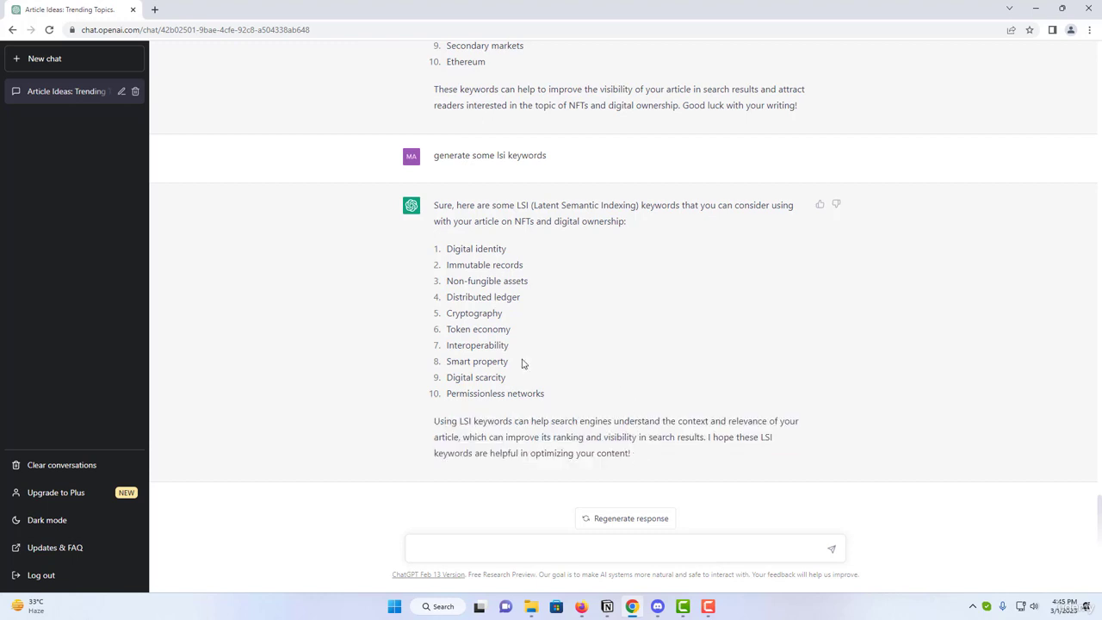
pyautogui.scroll(2, 543, 285)
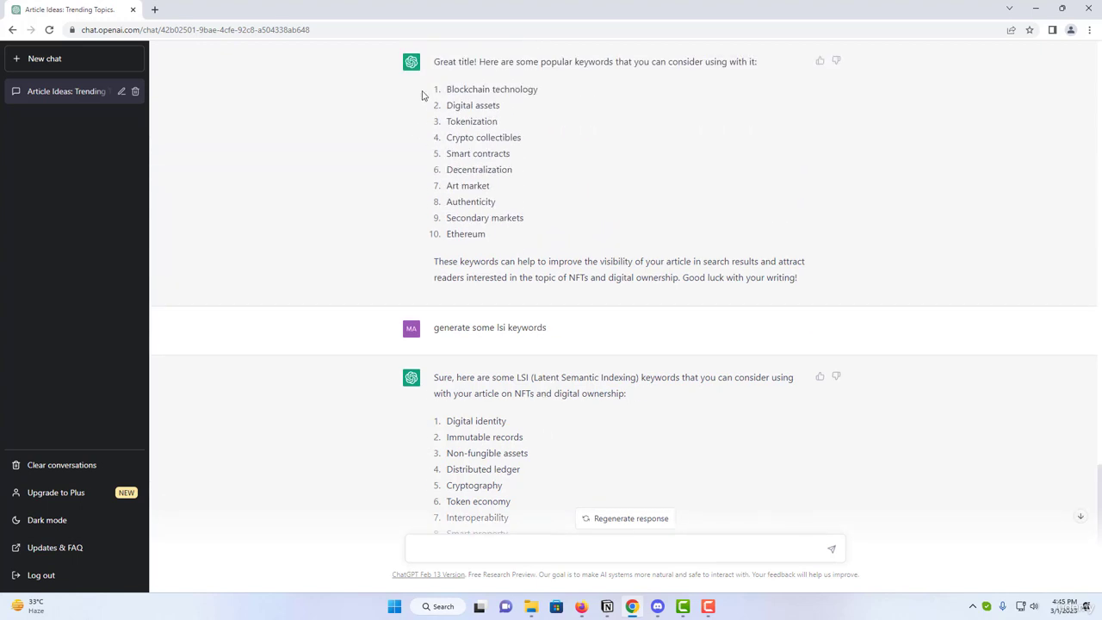
pyautogui.moveTo(422, 88); pyautogui.dragTo(567, 231)
pyautogui.scroll(-2, 491, 310)
pyautogui.click(429, 248)
pyautogui.moveTo(429, 248); pyautogui.dragTo(567, 372)
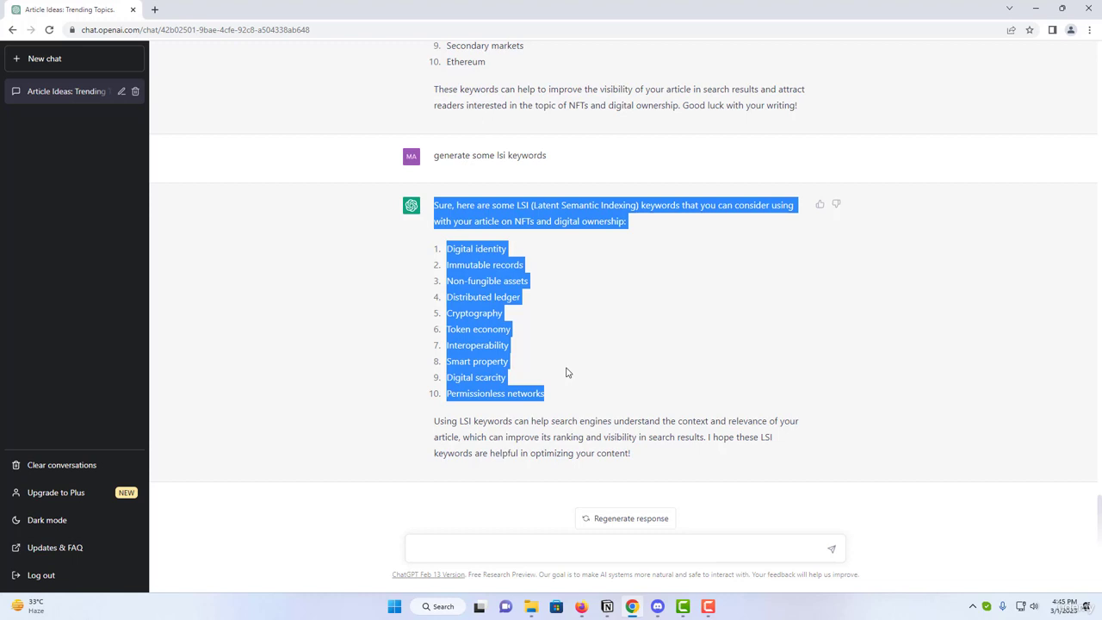
# Step: Scroll between the LSI list and the earlier keyword list to compare them
pyautogui.scroll(6, 566, 372)
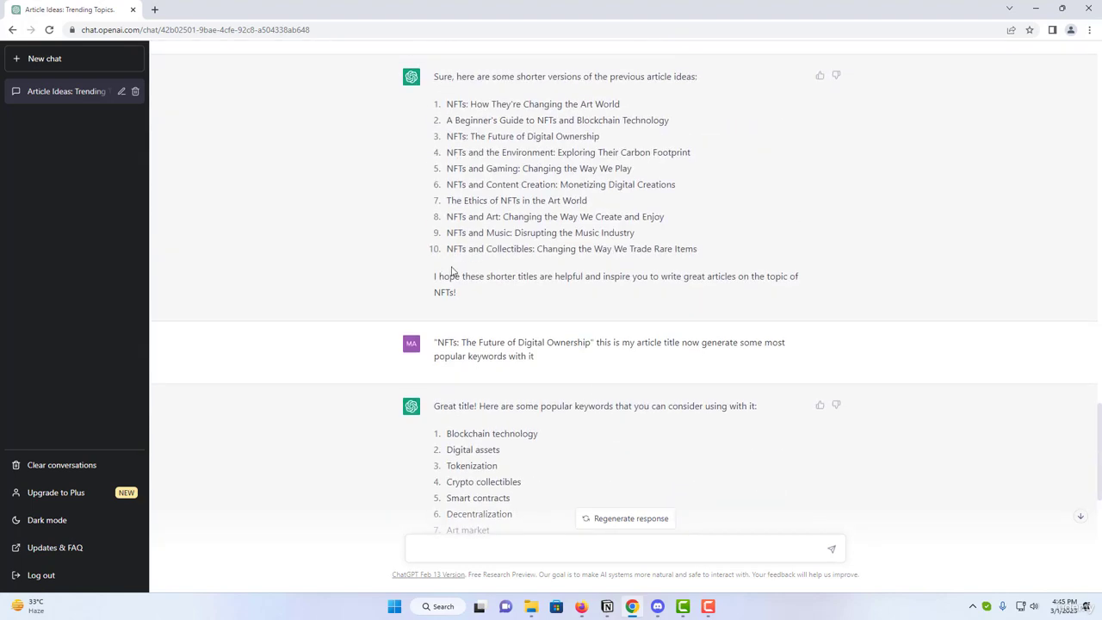
pyautogui.scroll(-5, 610, 350)
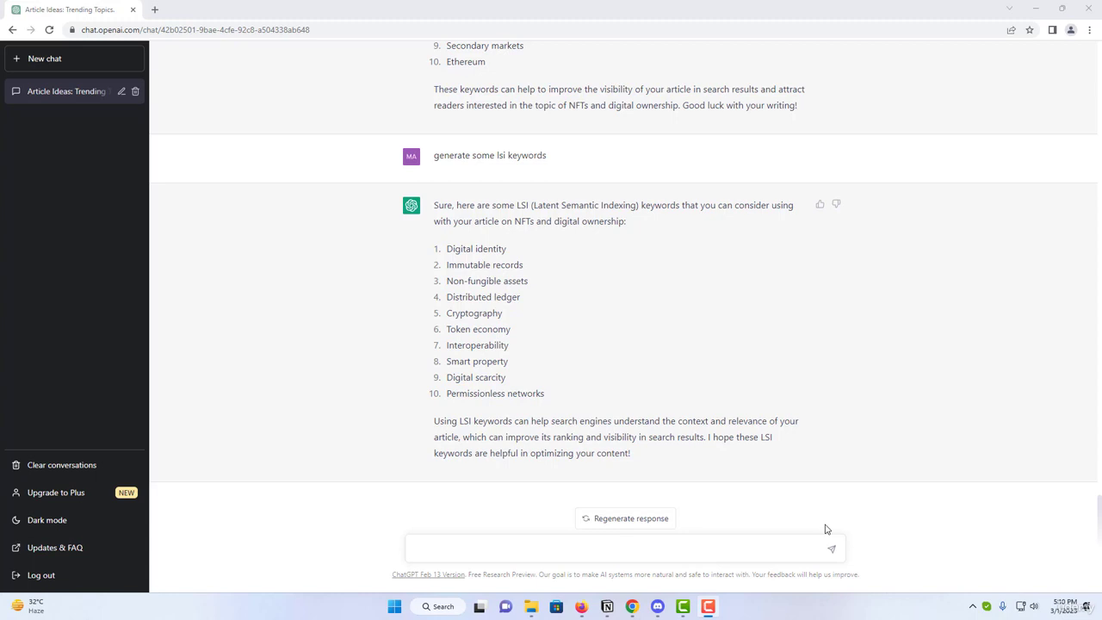
pyautogui.scroll(1, 558, 306)
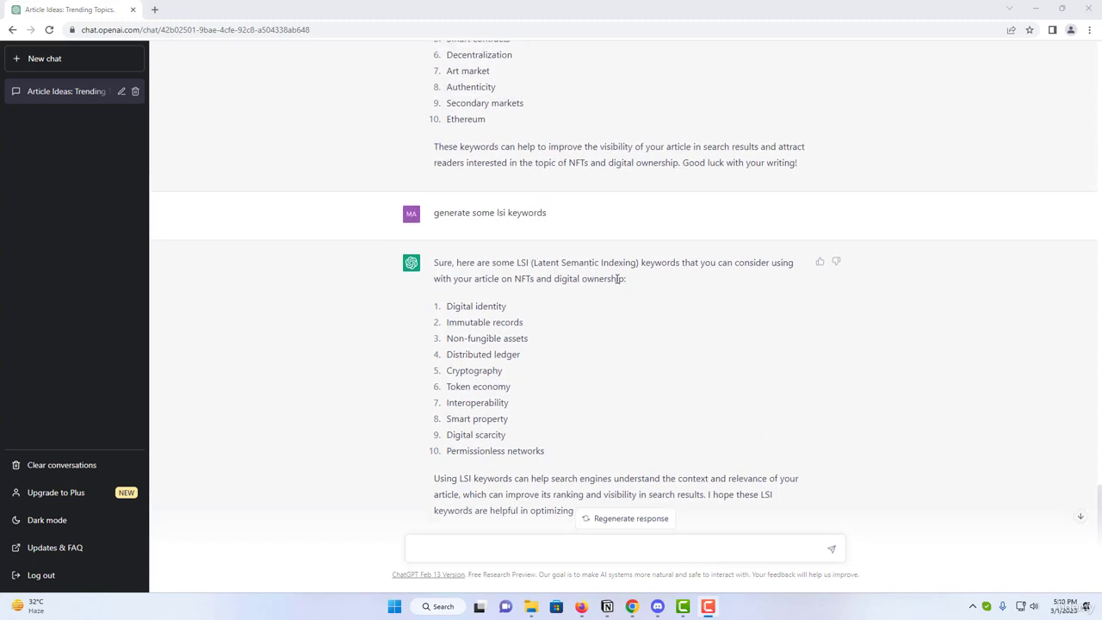
pyautogui.scroll(-1, 726, 401)
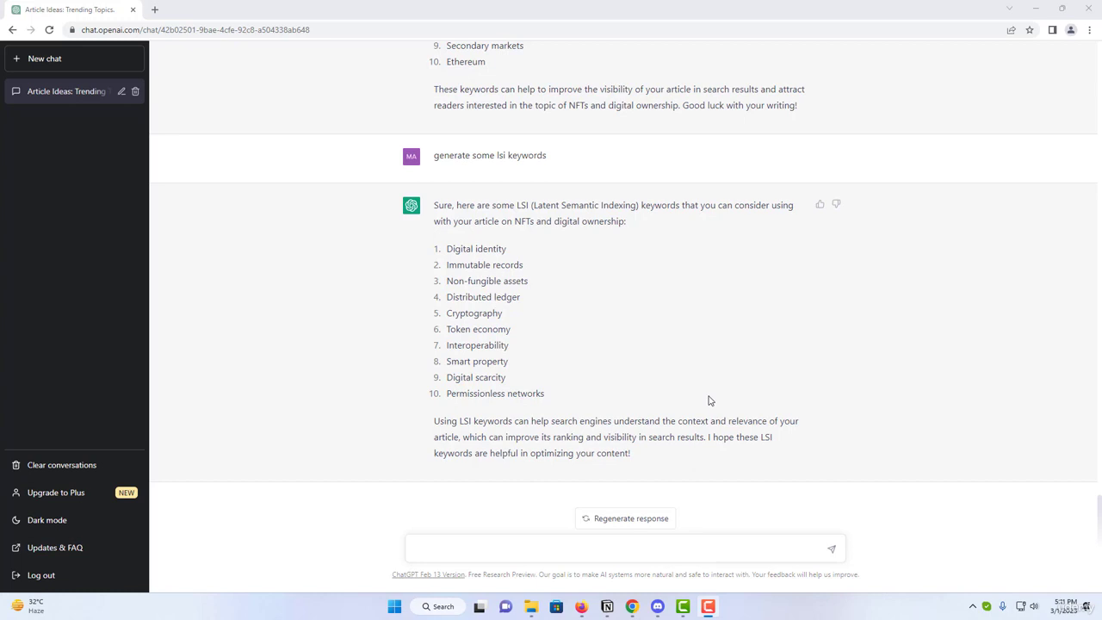
pyautogui.scroll(1, 627, 339)
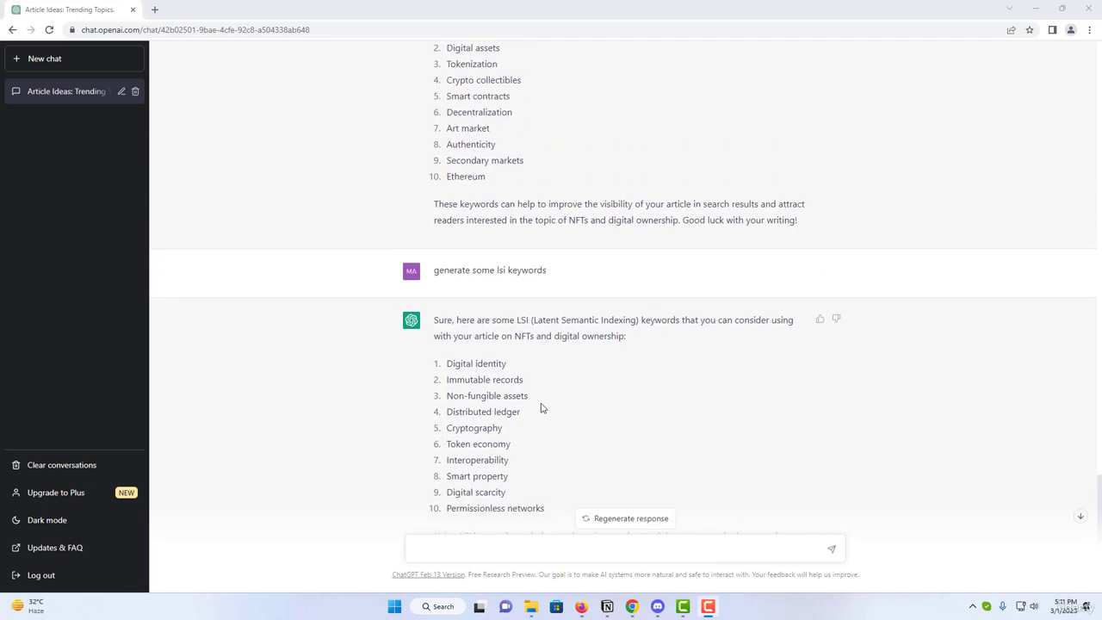
pyautogui.scroll(2, 551, 370)
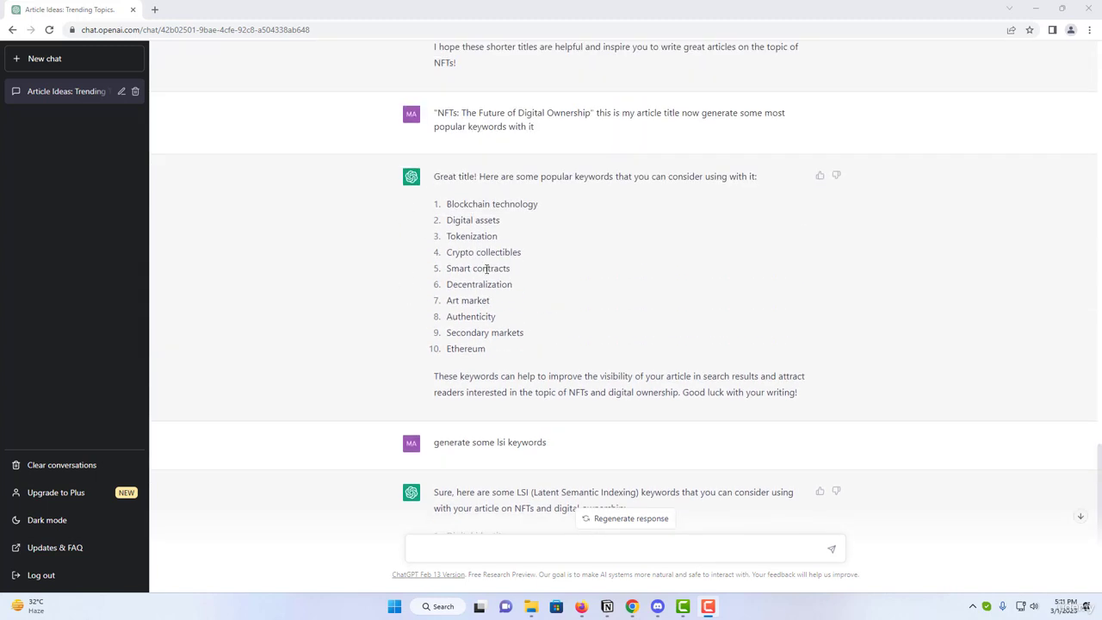
pyautogui.scroll(-2, 577, 336)
pyautogui.scroll(-1, 592, 364)
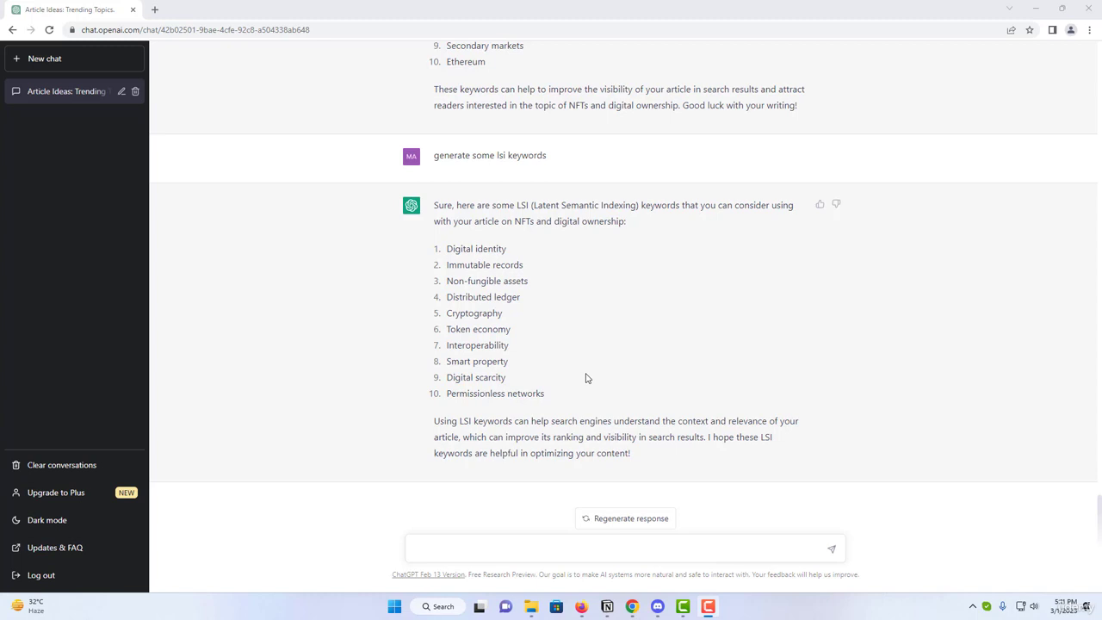
# Step: Start the prompt: 'using all of the mentioned keywords please prepare an article.'
pyautogui.click(490, 552)
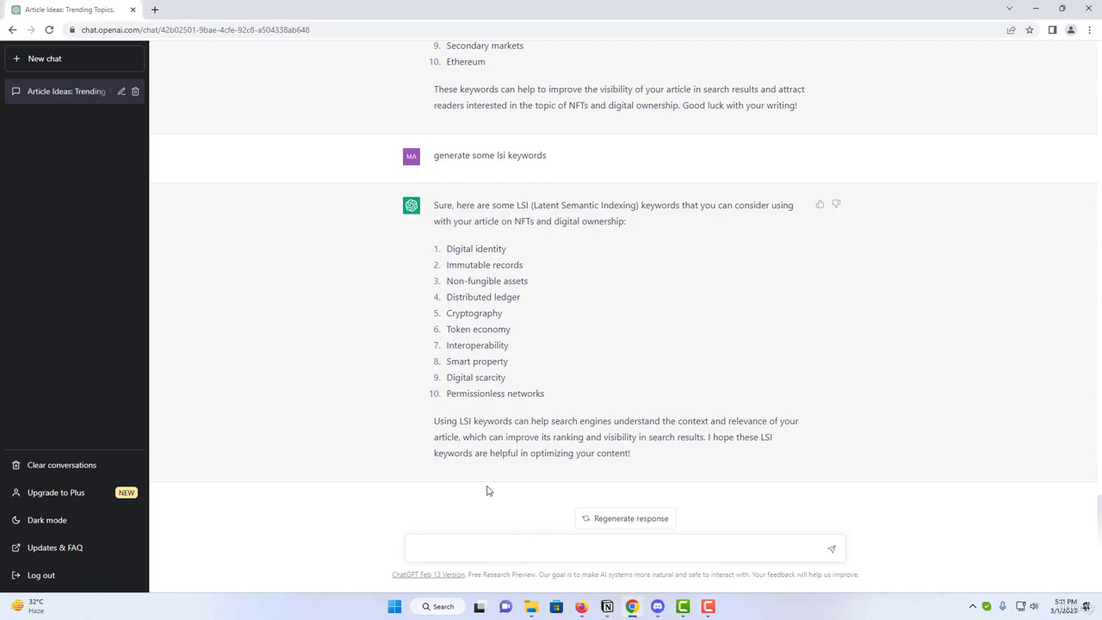
pyautogui.write('using o')
pyautogui.press('BackSpace')
pyautogui.write('all of the mentioned ')
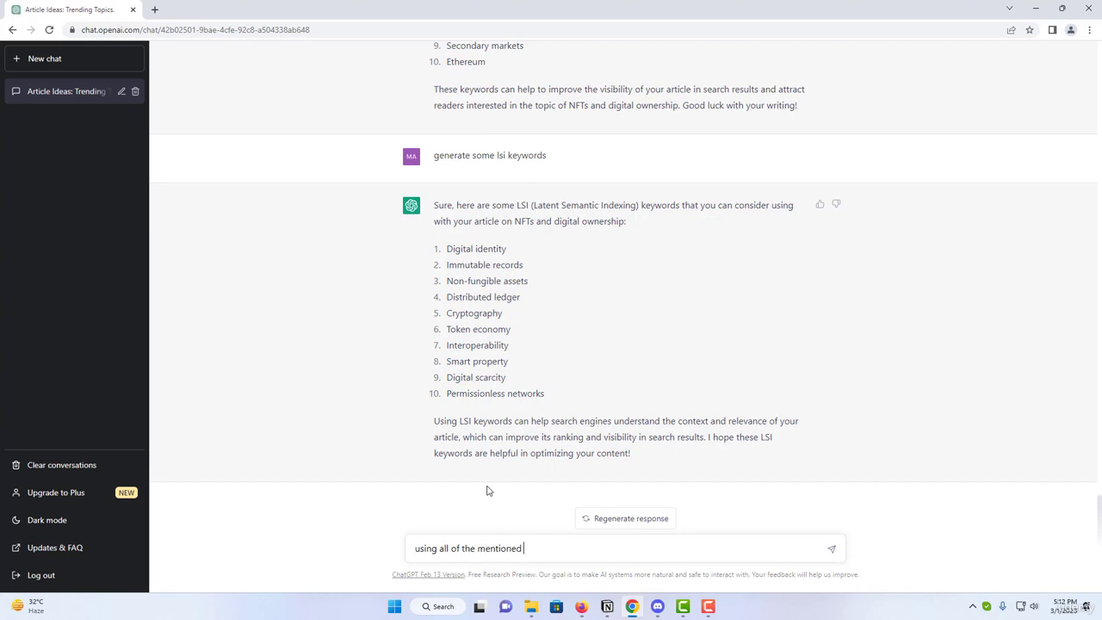
pyautogui.write('keywor')
pyautogui.press('BackSpace')
pyautogui.press('BackSpace')
pyautogui.press('BackSpace')
pyautogui.press('BackSpace')
pyautogui.press('BackSpace')
pyautogui.press('BackSpace')
pyautogui.write('keywords please pe')
pyautogui.press('BackSpace')
pyautogui.press('BackSpace')
pyautogui.write('prepare')
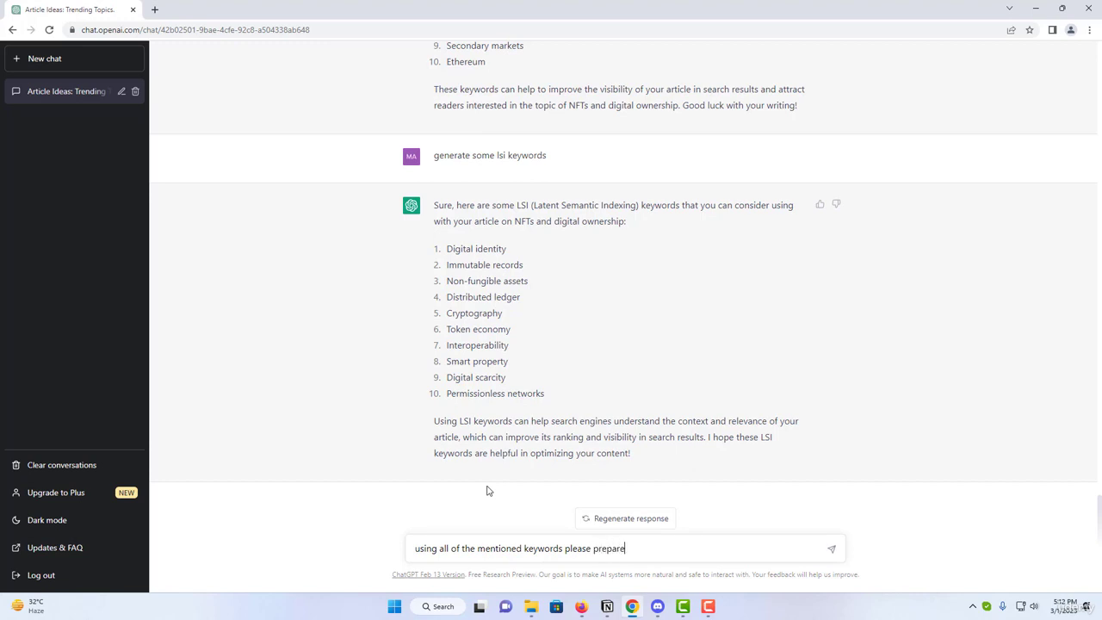
pyautogui.write(' an artical.')
pyautogui.press('BackSpace')
pyautogui.press('BackSpace')
pyautogui.press('BackSpace')
pyautogui.write('le.')
# Step: Add that the article should be 700 words long and contain all keywords from this chat
pyautogui.write('the articl')
pyautogui.press('BackSpace')
pyautogui.press('BackSpace')
pyautogui.press('BackSpace')
pyautogui.press('BackSpace')
pyautogui.press('BackSpace')
pyautogui.write('rtical shou')
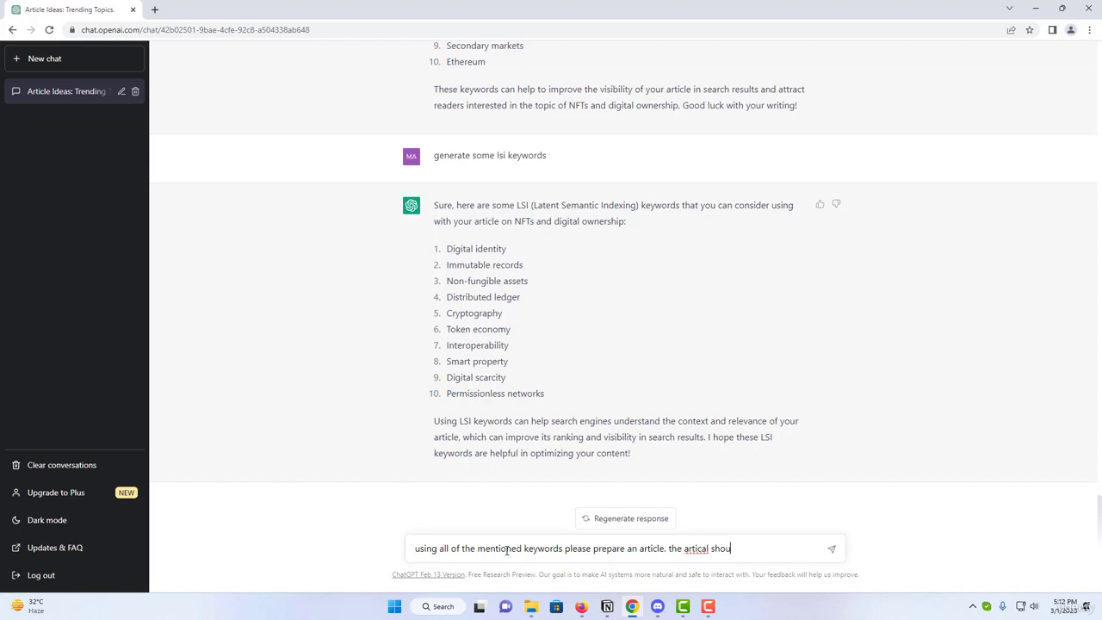
pyautogui.write('ld be 700 work')
pyautogui.press('BackSpace')
pyautogui.press('BackSpace')
pyautogui.press('BackSpace')
pyautogui.press('BackSpace')
pyautogui.write('words logn')
pyautogui.press('BackSpace')
pyautogui.press('BackSpace')
pyautogui.press('BackSpace')
pyautogui.press('BackSpace')
pyautogui.write('long and ')
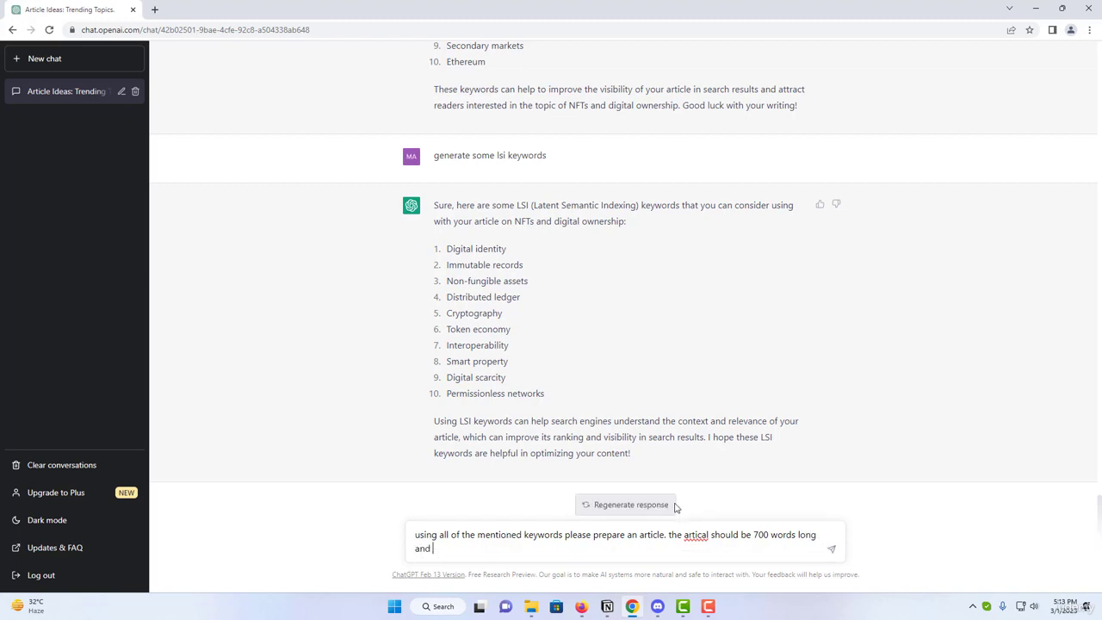
pyautogui.write('it should contain all the keywo')
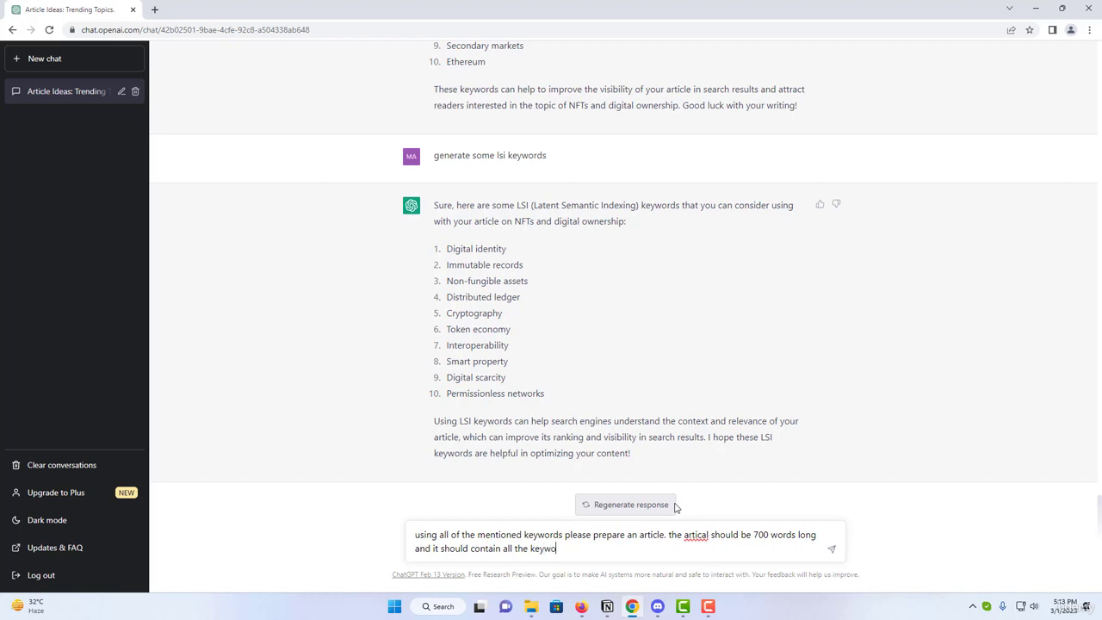
pyautogui.write('rds you had')
pyautogui.press('BackSpace')
pyautogui.press('BackSpace')
pyautogui.press('BackSpace')
pyautogui.write('have mentioned in')
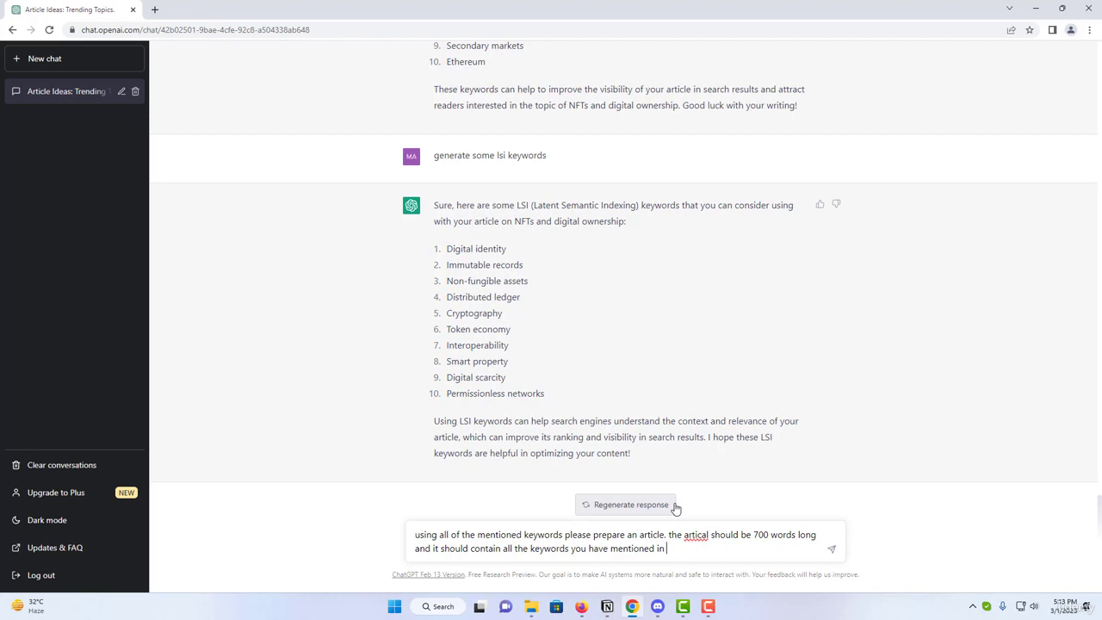
pyautogui.write(' this chat')
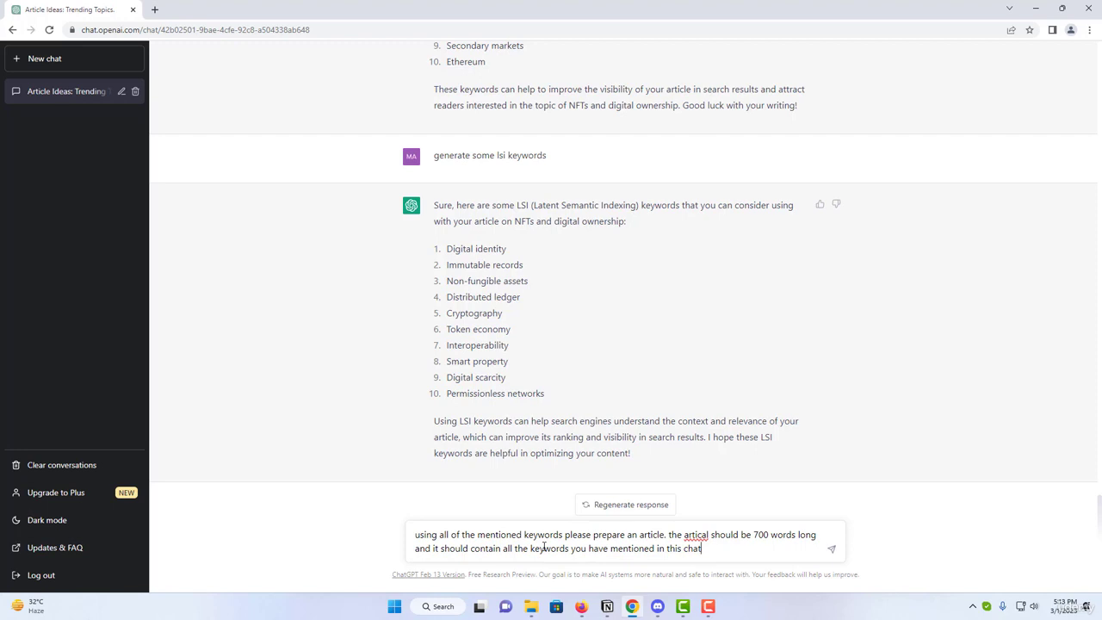
# Step: Add requirements: SEO optimized for search engines, multiple paragraphs, informative, easy to read, no complex words
pyautogui.scroll(2, 492, 291)
pyautogui.scroll(-2, 407, 204)
pyautogui.write('it should be SEO optimized')
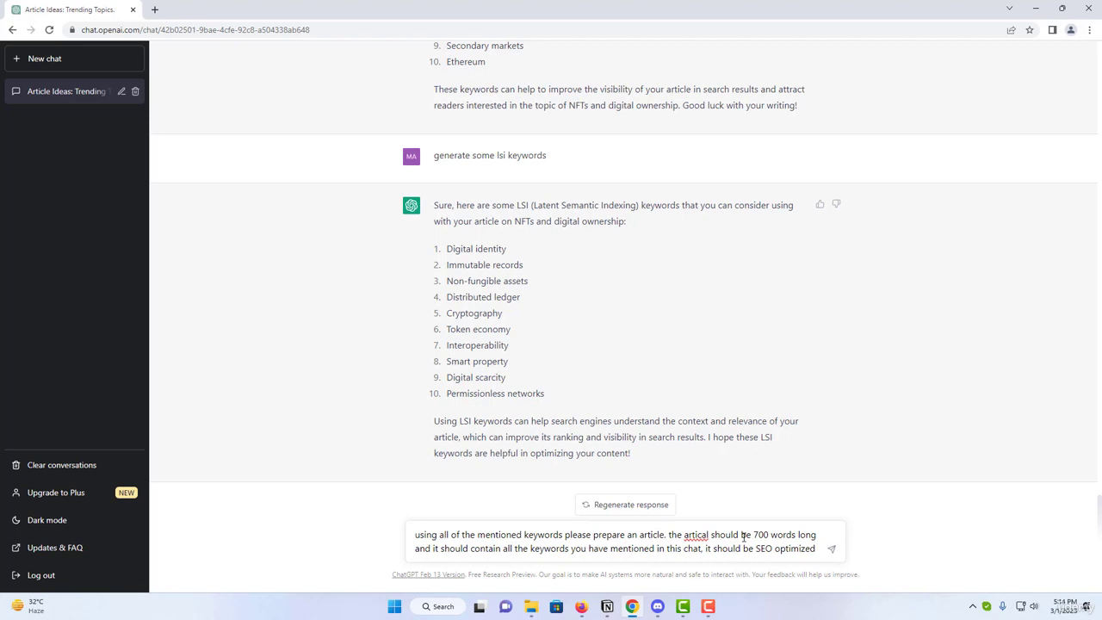
pyautogui.write(' for goo')
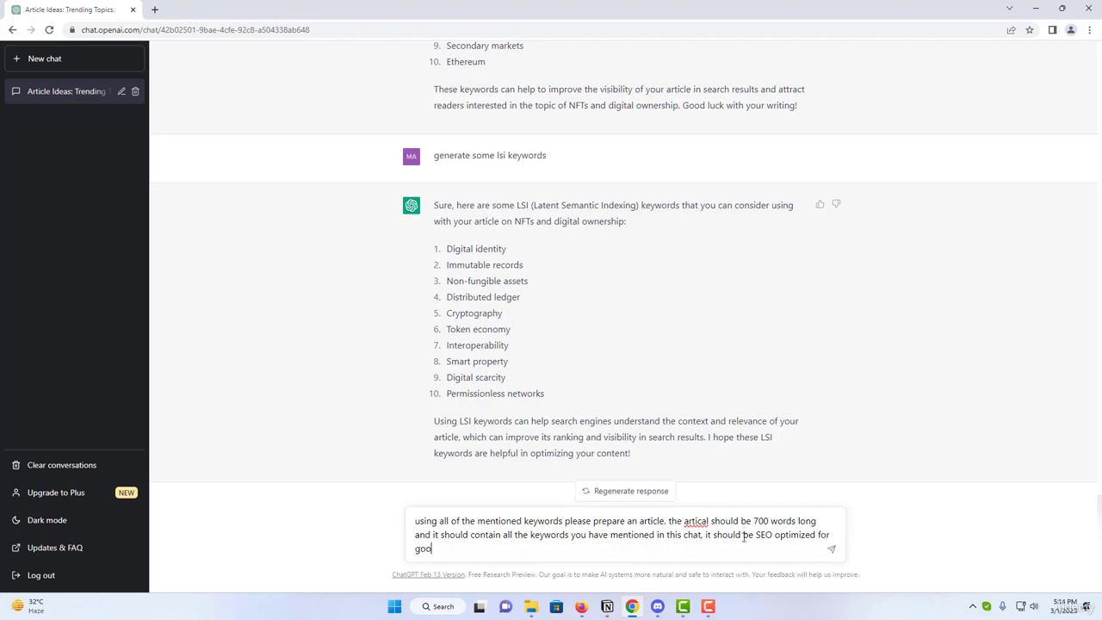
pyautogui.write('gle and other search engines,')
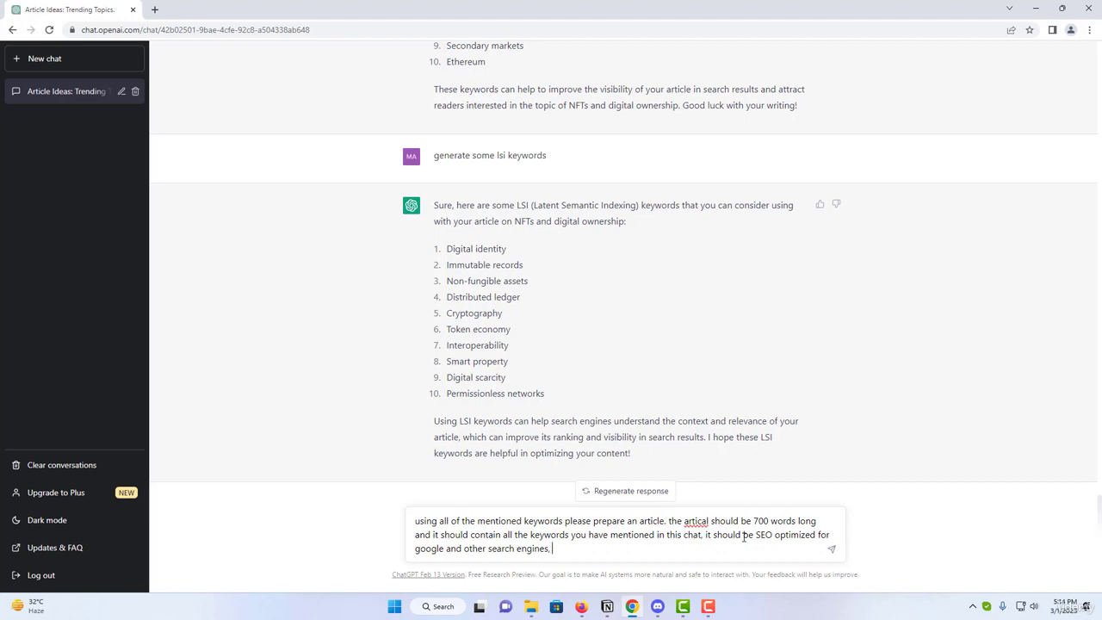
pyautogui.write('the article should have mul')
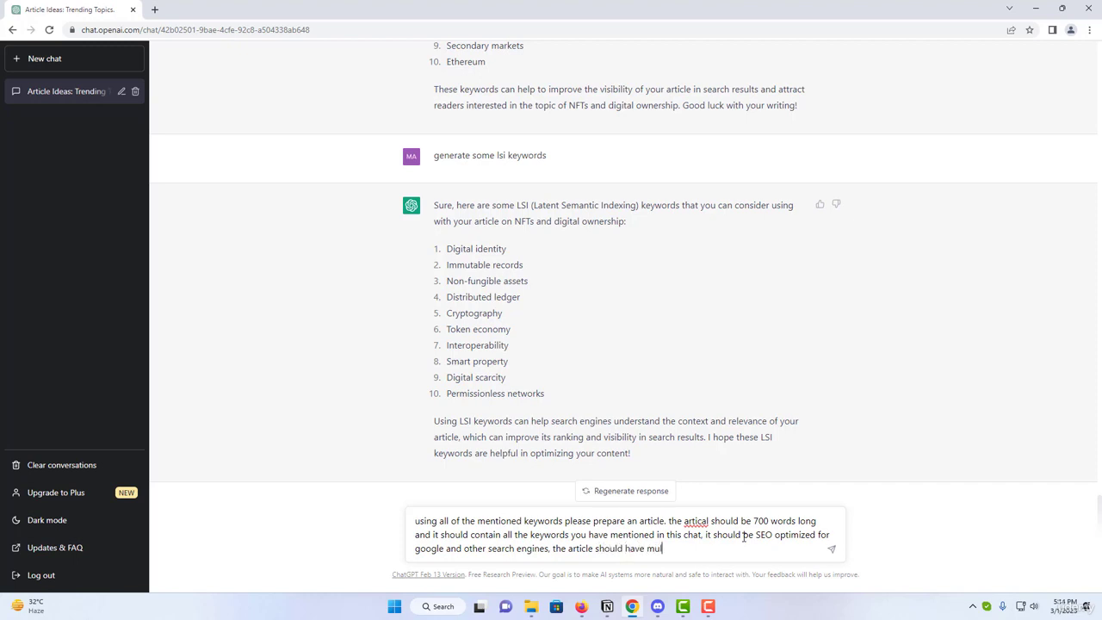
pyautogui.write('tiple paragrap')
pyautogui.press('BackSpace')
pyautogui.press('BackSpace')
pyautogui.press('BackSpace')
pyautogui.write('paragraphs, and also add subtitles.')
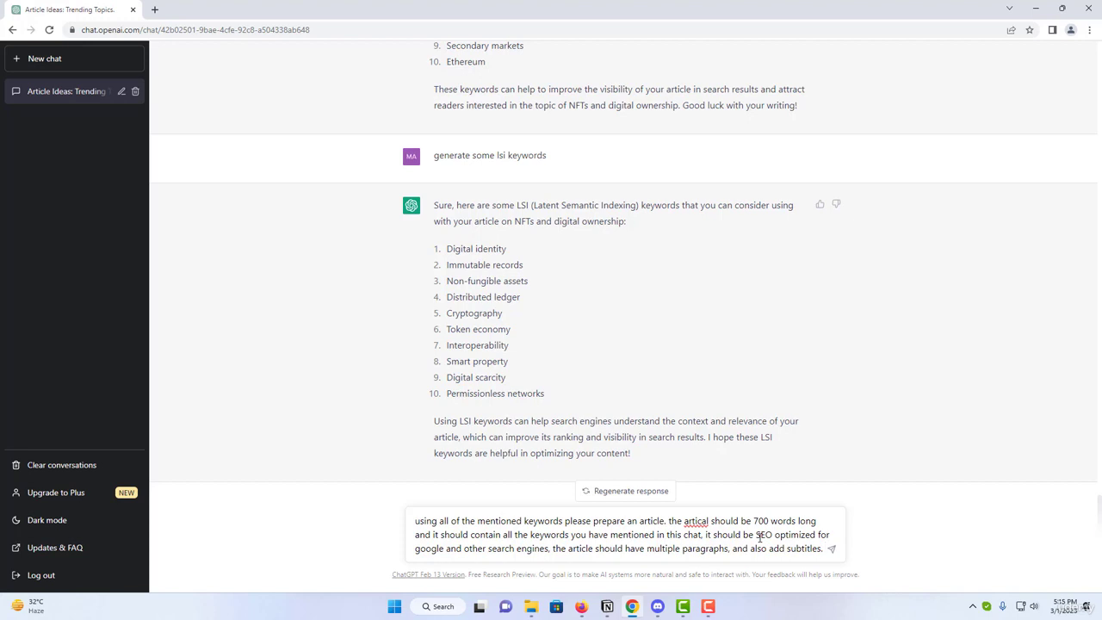
pyautogui.write('this arti')
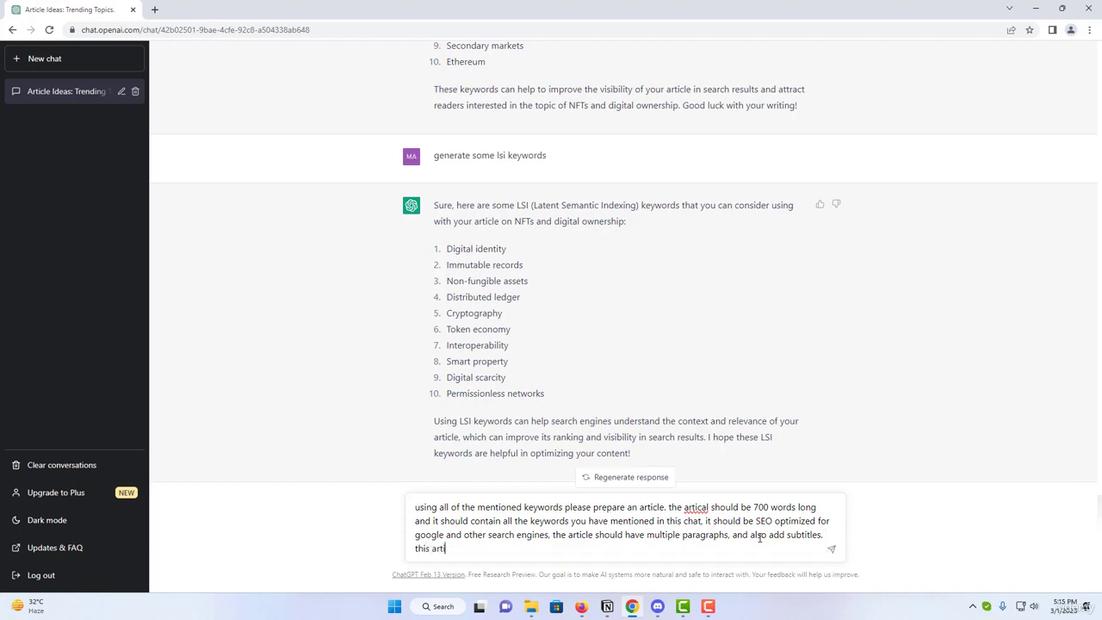
pyautogui.write('ar')
pyautogui.write('le')
pyautogui.write(' should hav')
pyautogui.press('BackSpace')
pyautogui.press('BackSpace')
pyautogui.write('be informative and easy to read')
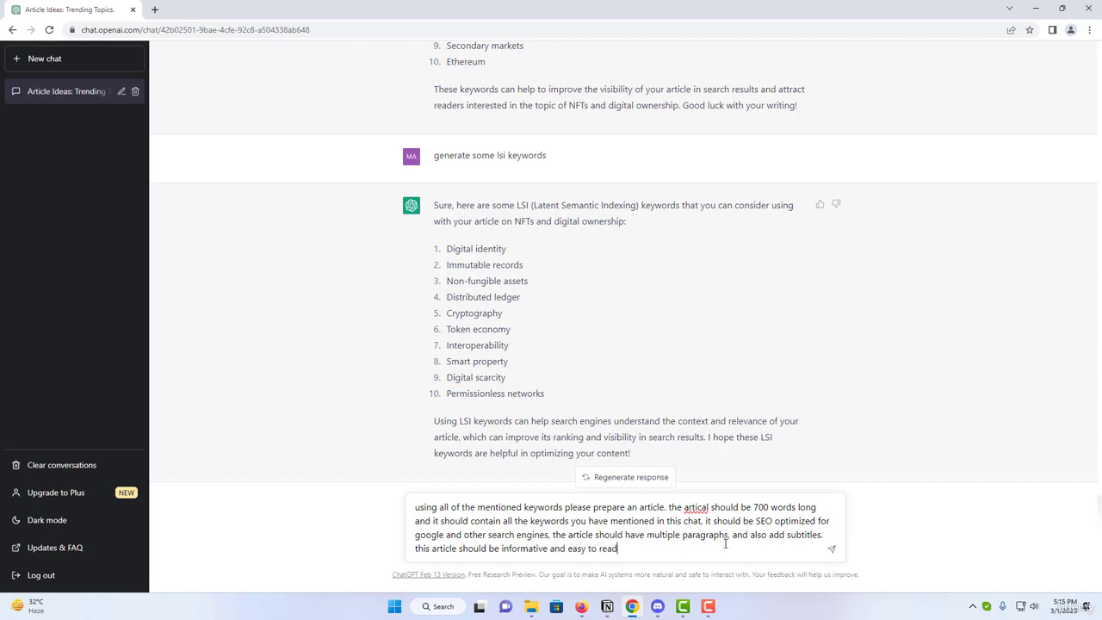
pyautogui.write(' dont')
pyautogui.write('nd dont user')
pyautogui.write('complex wo')
pyautogui.write('rds')
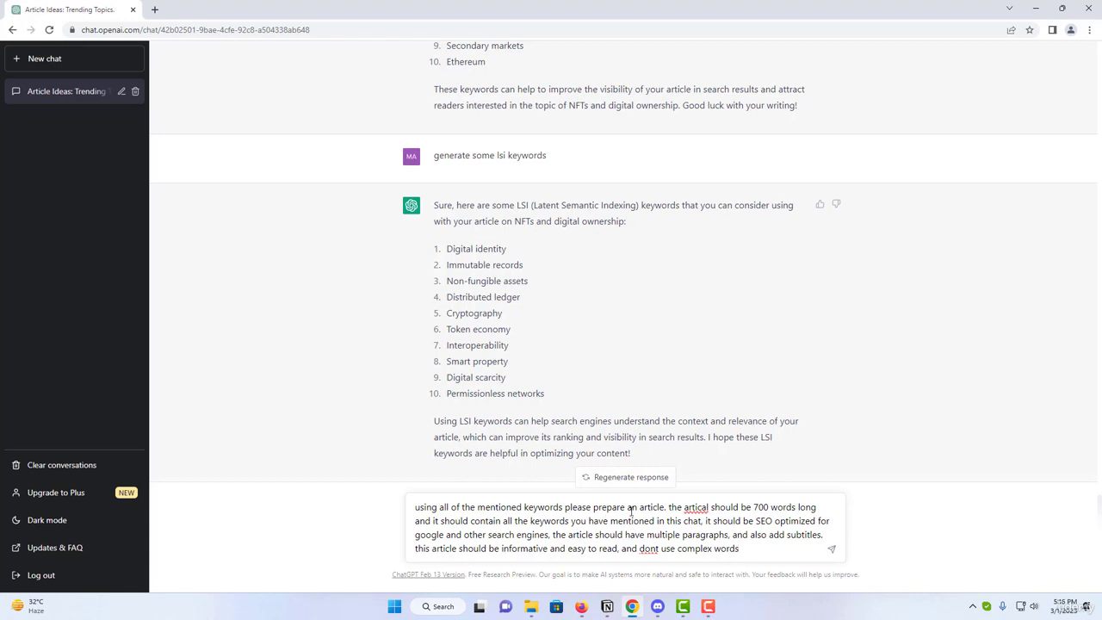
# Step: Correct the misspelled 'artical' to 'article' with the spellcheck suggestion
pyautogui.rightClick(697, 506)
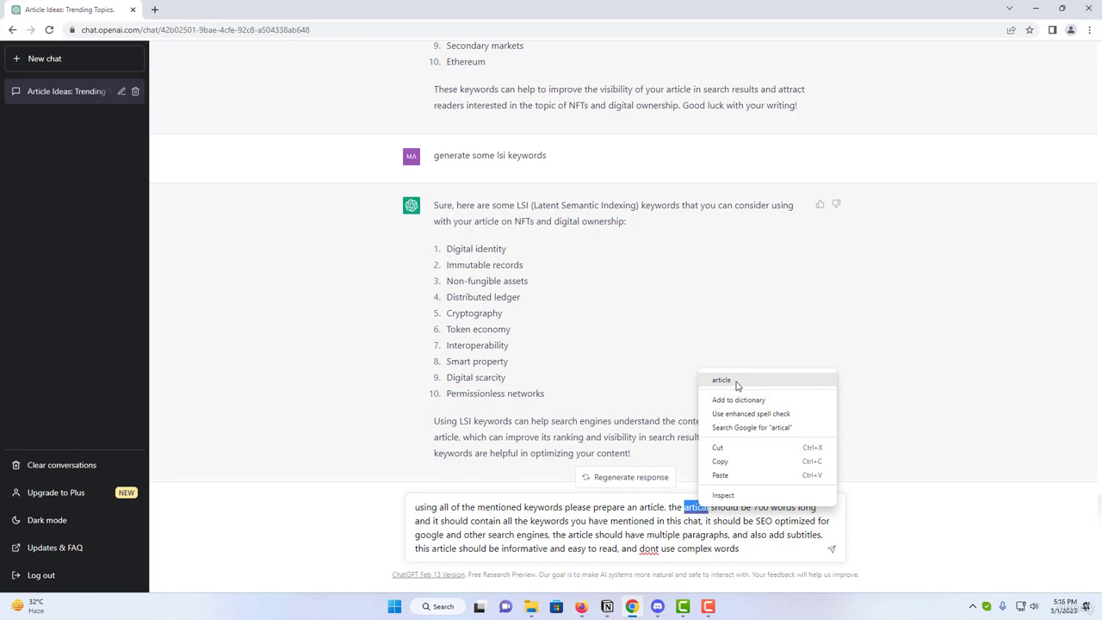
pyautogui.click(736, 382)
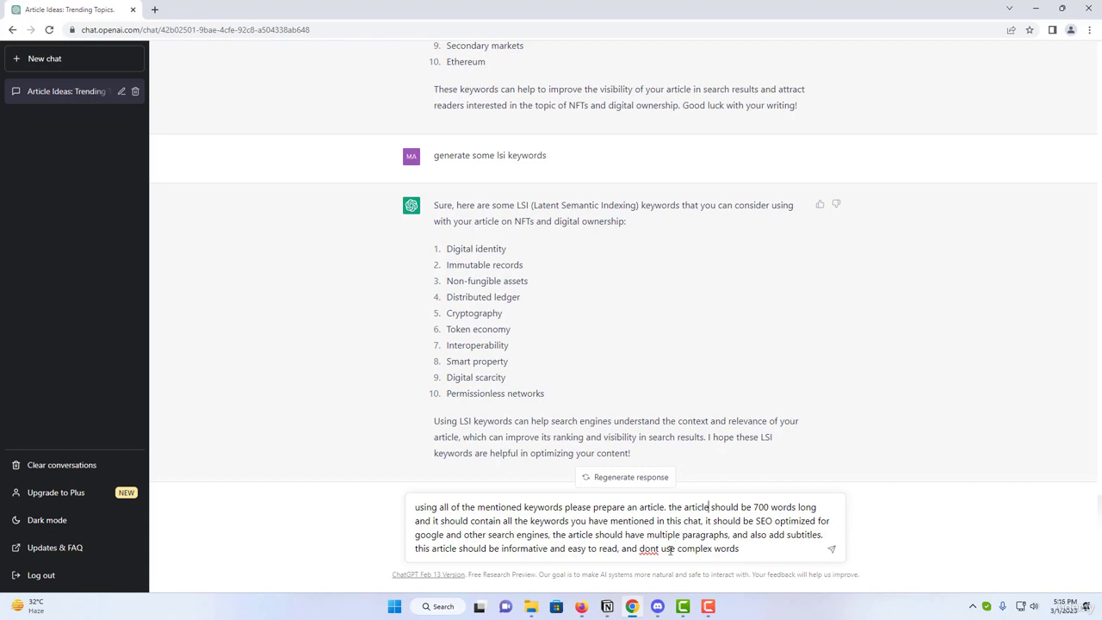
pyautogui.click(749, 544)
# Step: Submit the 700-word SEO article request to ChatGPT
pyautogui.press('Return')
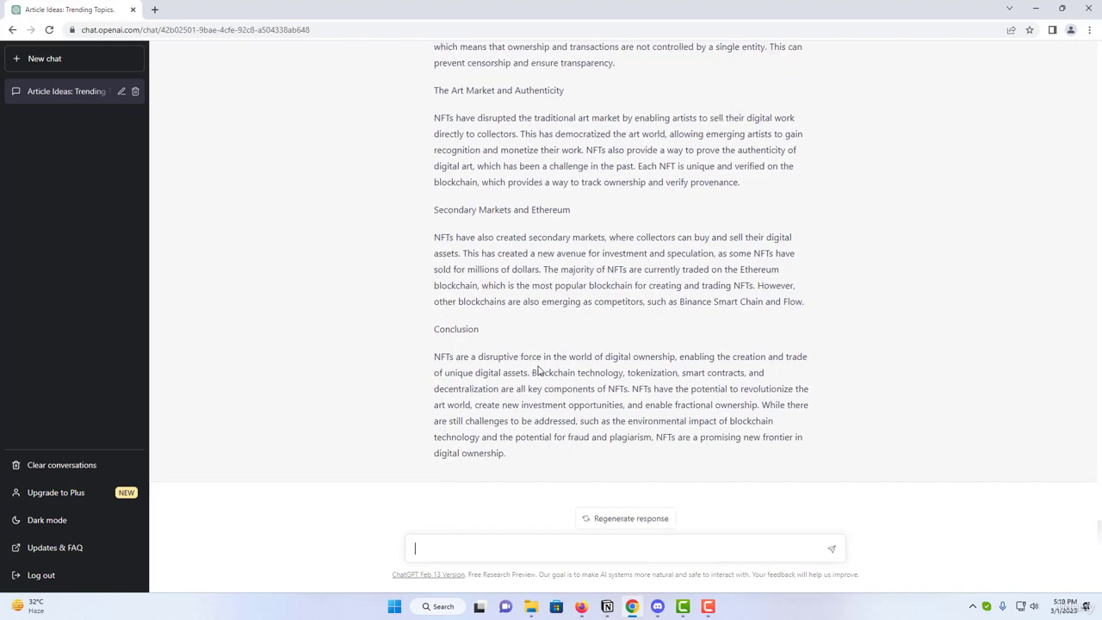
pyautogui.scroll(5, 607, 366)
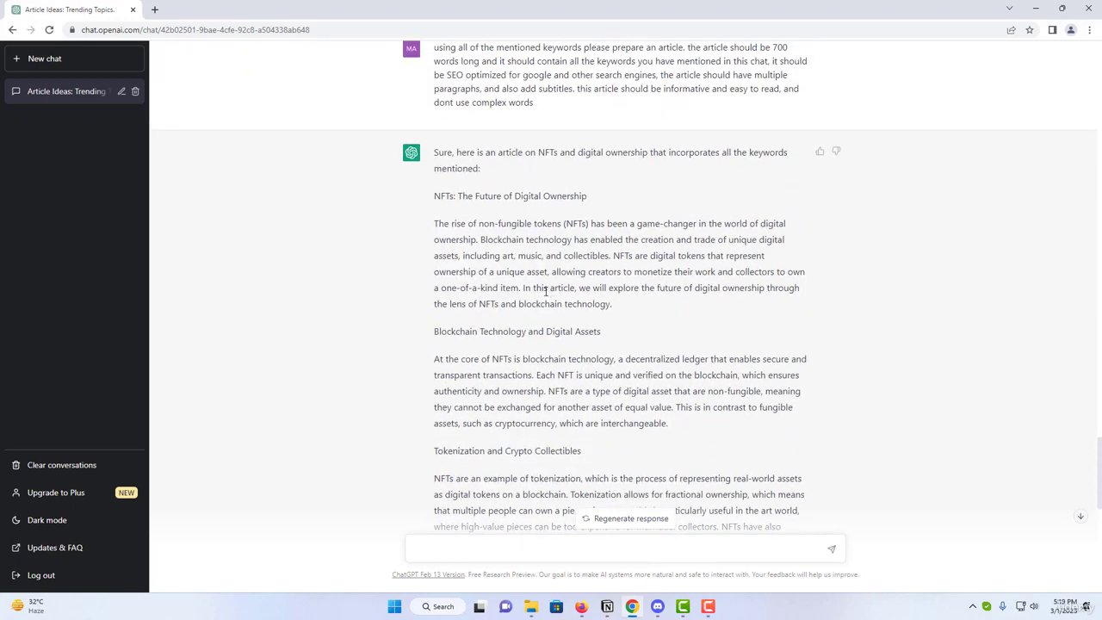
pyautogui.scroll(8, 540, 271)
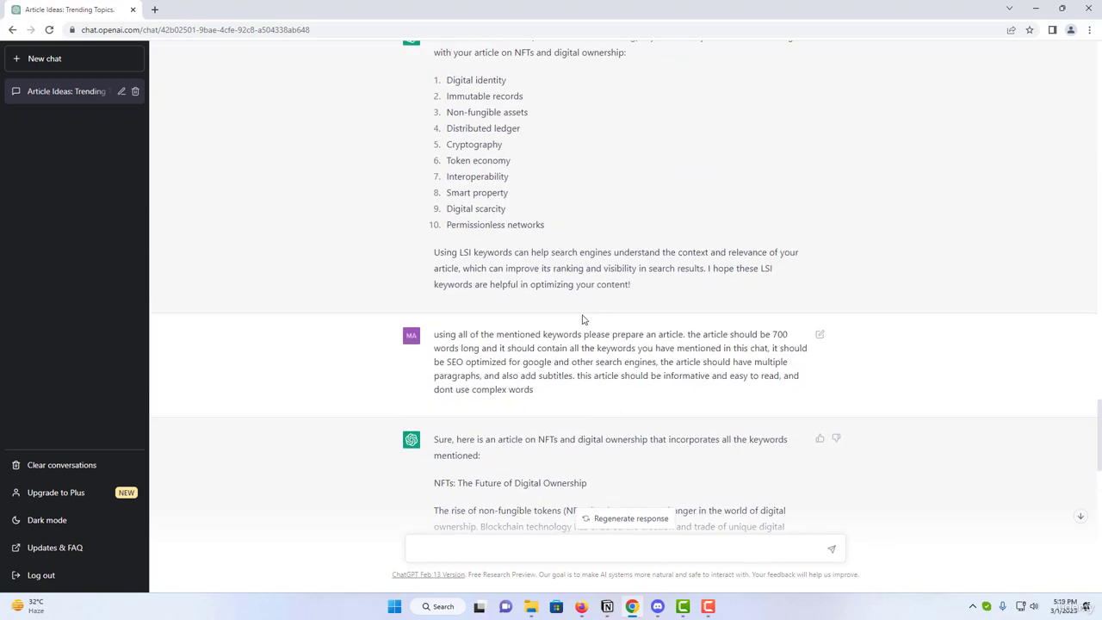
pyautogui.scroll(-9, 615, 275)
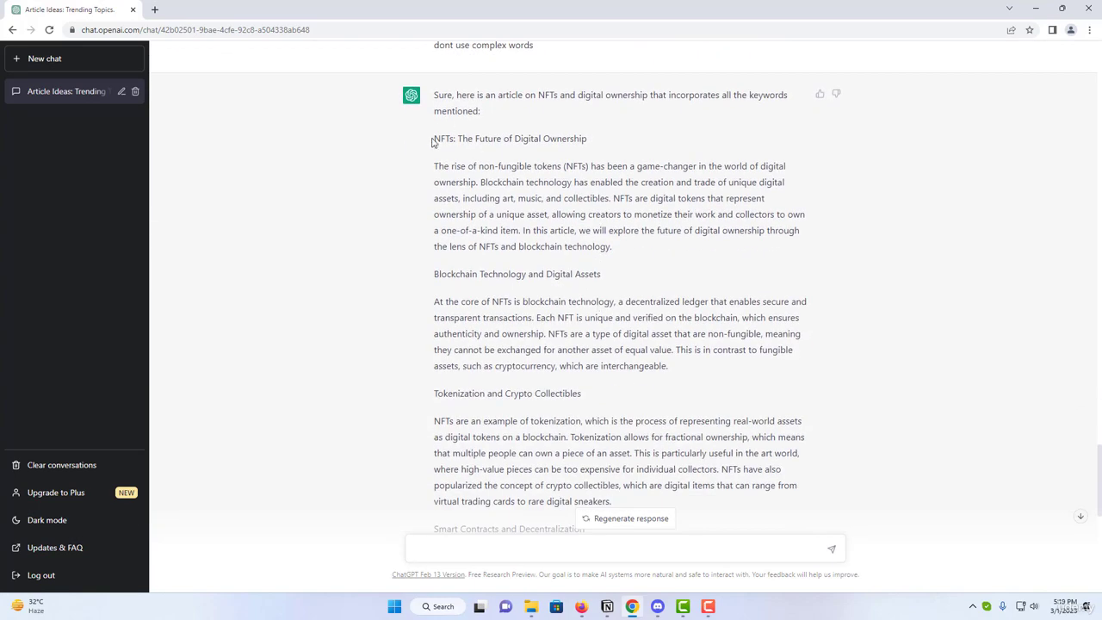
pyautogui.moveTo(435, 139); pyautogui.dragTo(625, 148)
pyautogui.scroll(-1, 553, 268)
pyautogui.scroll(-1, 554, 268)
pyautogui.moveTo(433, 160); pyautogui.dragTo(626, 161)
pyautogui.moveTo(429, 278); pyautogui.dragTo(619, 292)
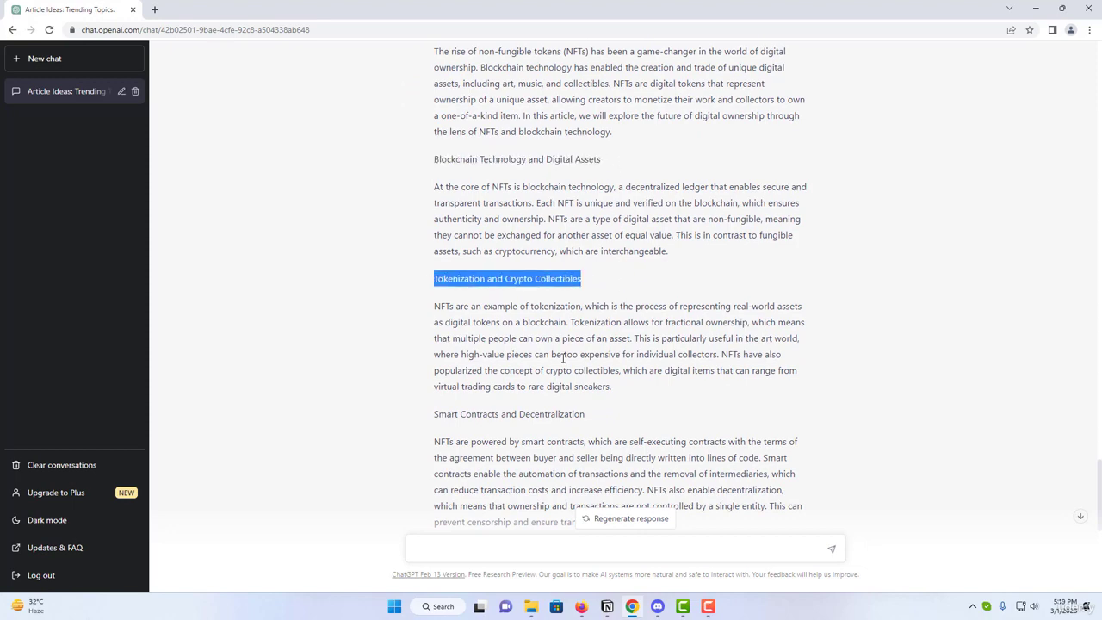
pyautogui.scroll(-3, 569, 360)
pyautogui.scroll(4, 567, 362)
pyautogui.scroll(1, 567, 362)
pyautogui.click(593, 353)
pyautogui.scroll(-8, 638, 368)
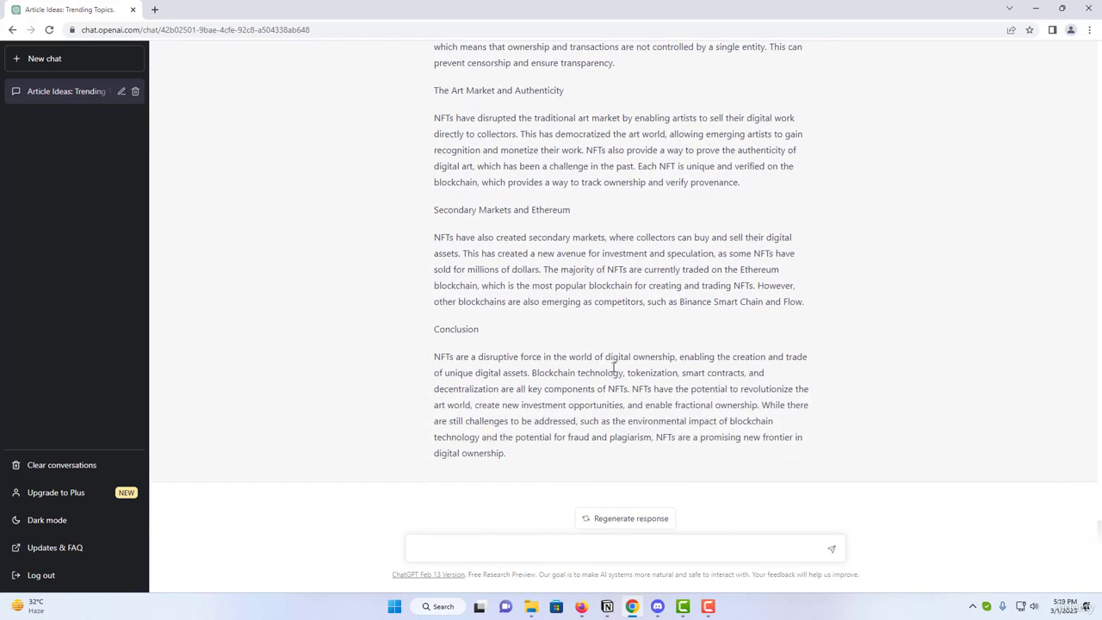
pyautogui.moveTo(433, 328); pyautogui.dragTo(535, 337)
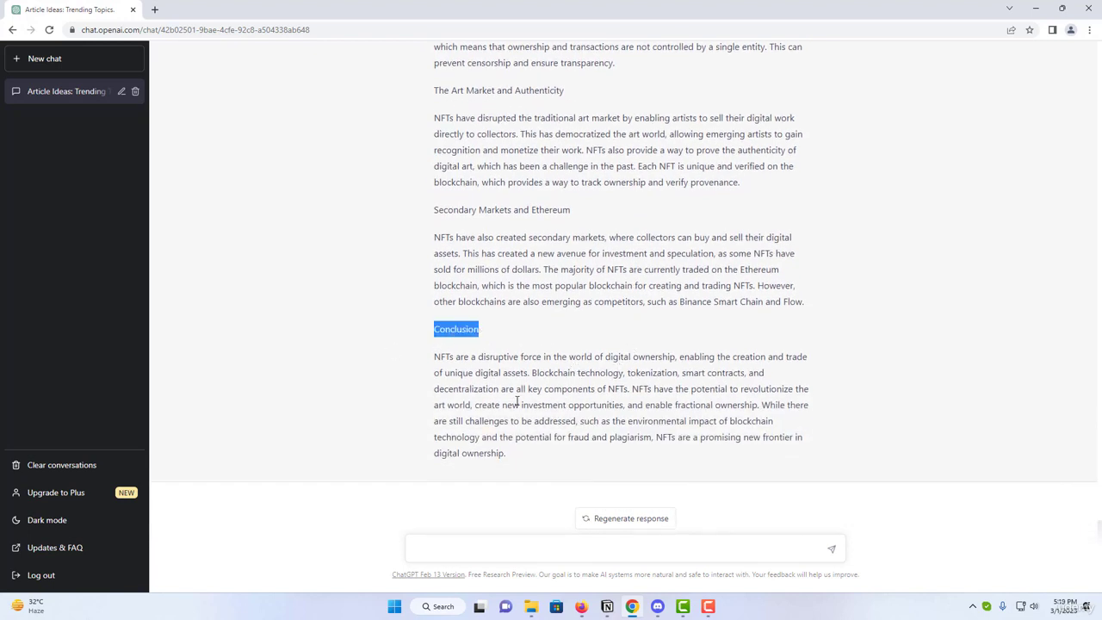
pyautogui.scroll(3, 555, 366)
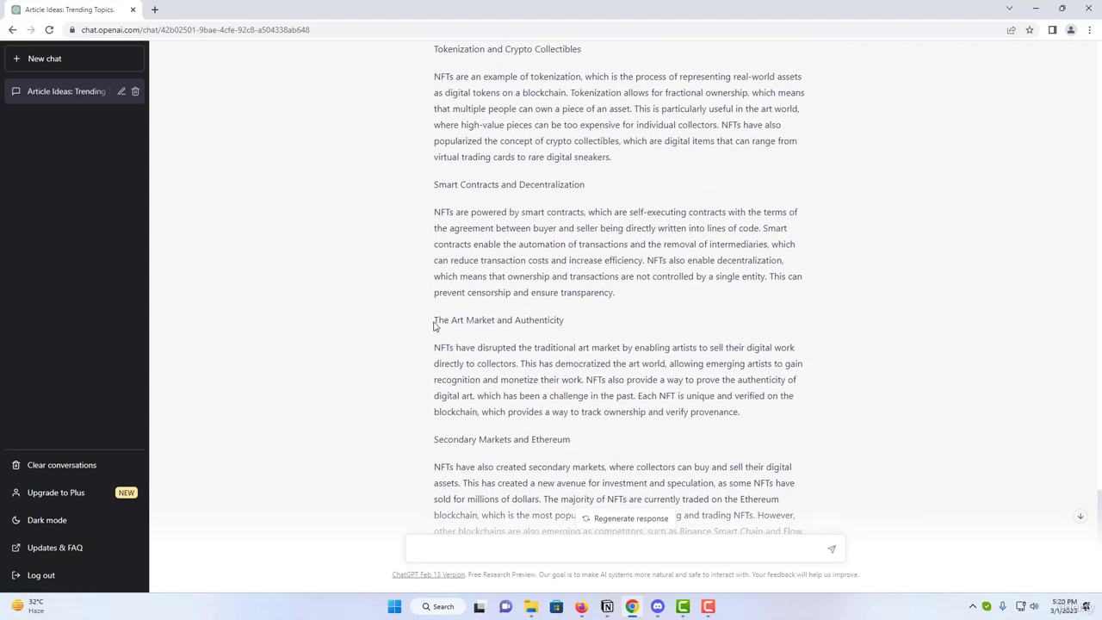
pyautogui.scroll(2, 564, 327)
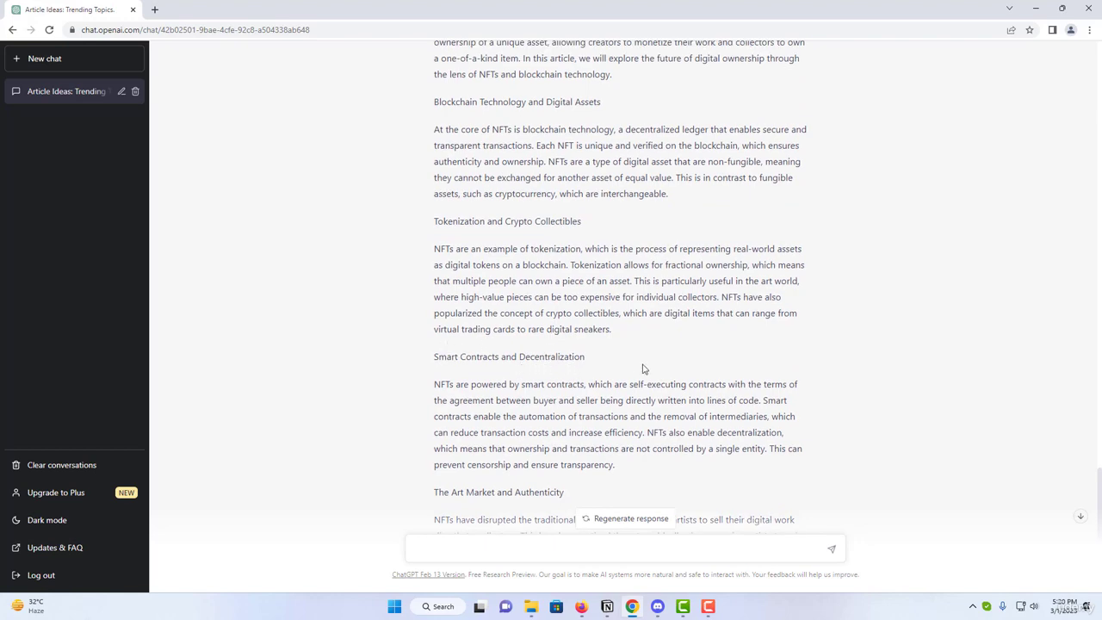
pyautogui.scroll(3, 551, 346)
pyautogui.scroll(-2, 684, 362)
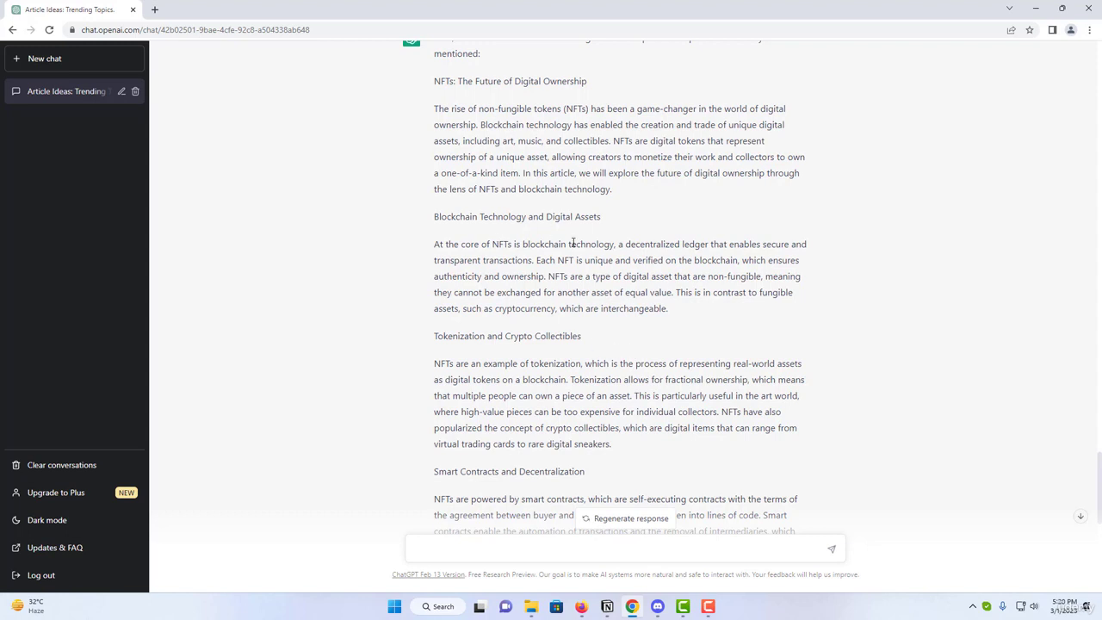
pyautogui.scroll(3, 551, 258)
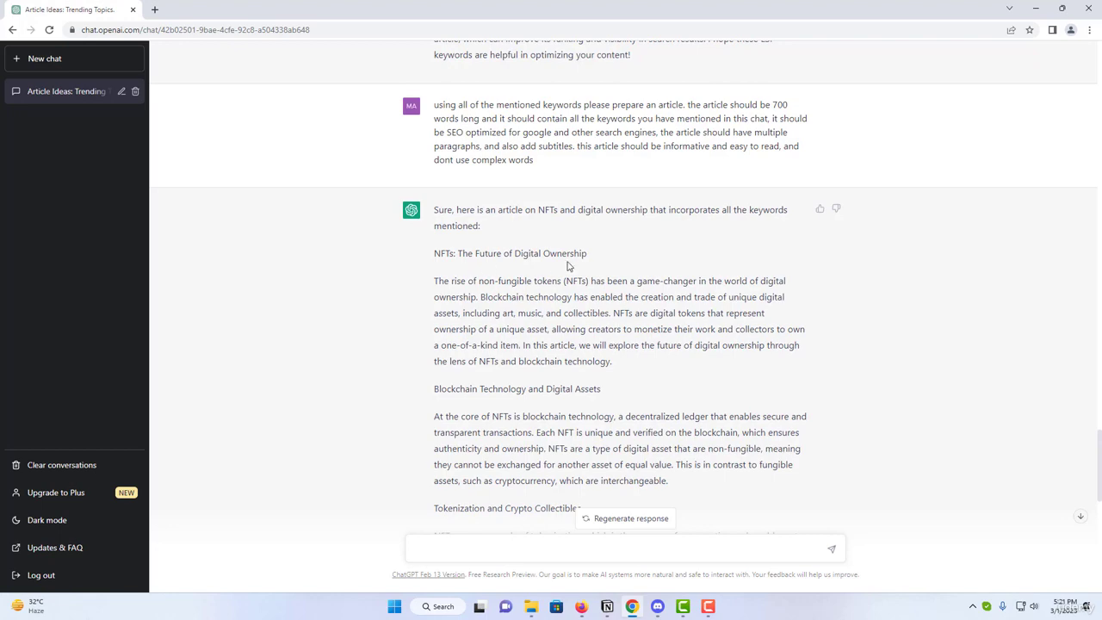
pyautogui.scroll(-3, 635, 292)
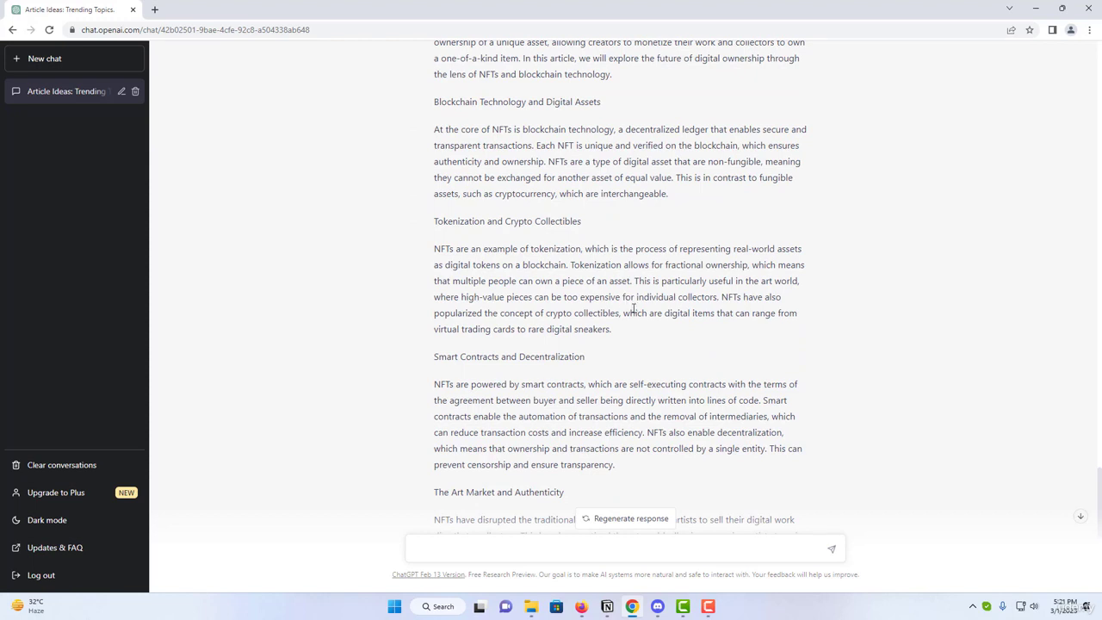
pyautogui.scroll(1, 635, 314)
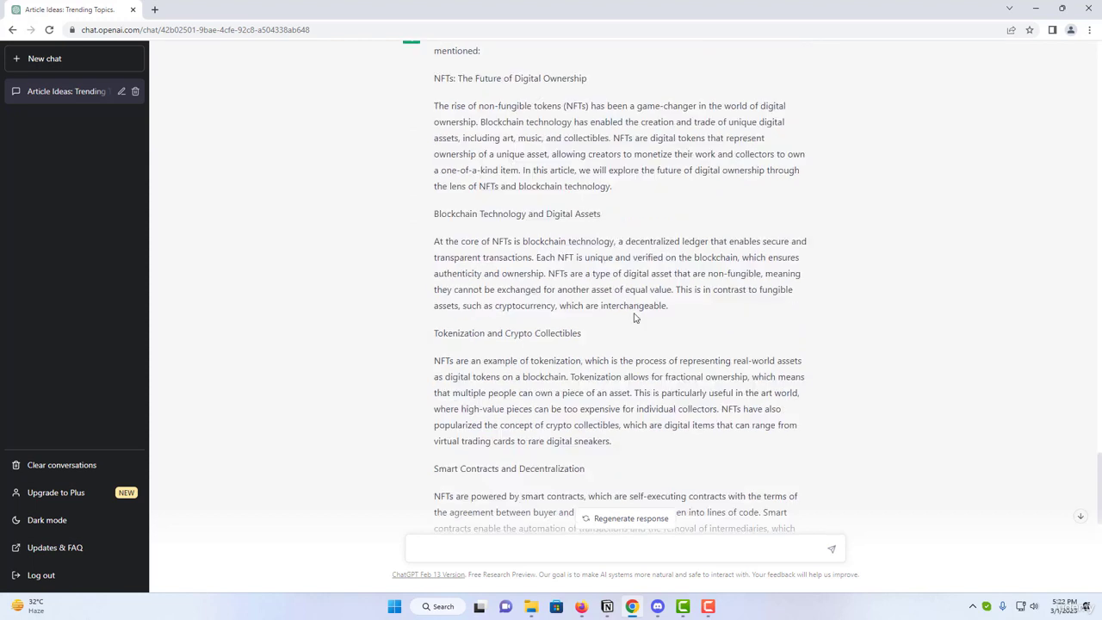
pyautogui.scroll(-3, 634, 318)
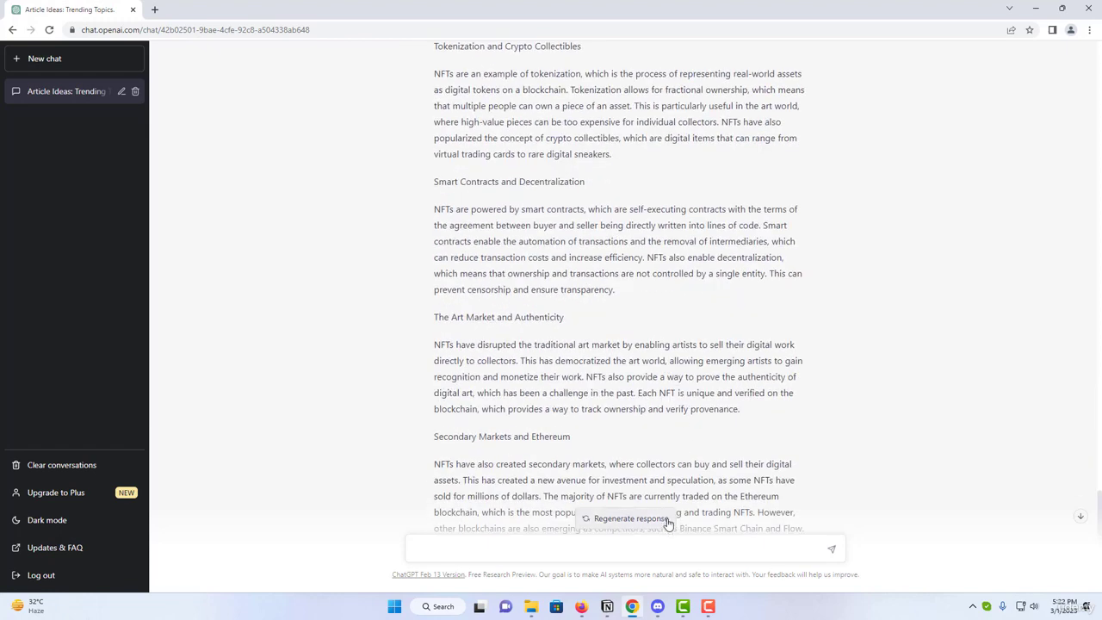
pyautogui.scroll(-3, 655, 508)
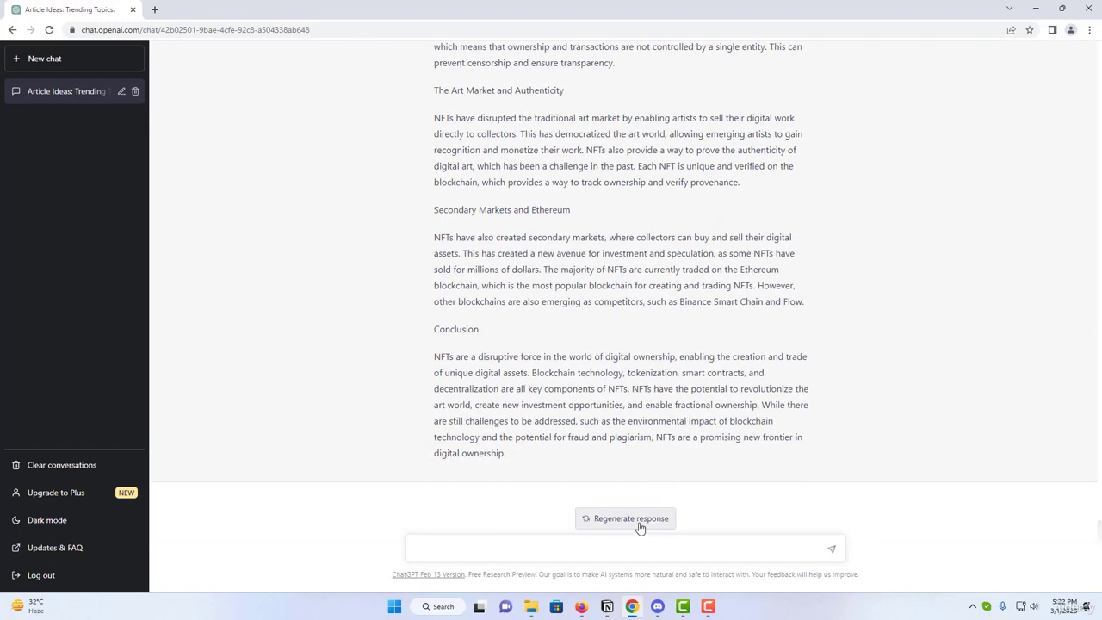
# Step: Regenerate the NFT article as a second response and scroll back toward its start
pyautogui.click(641, 519)
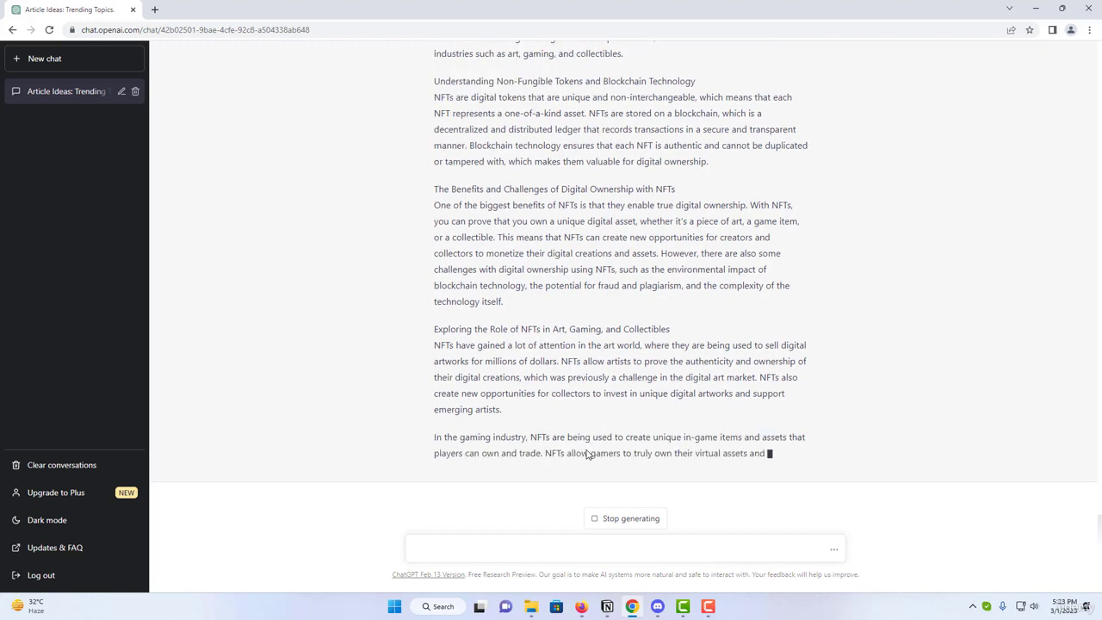
pyautogui.scroll(15, 615, 365)
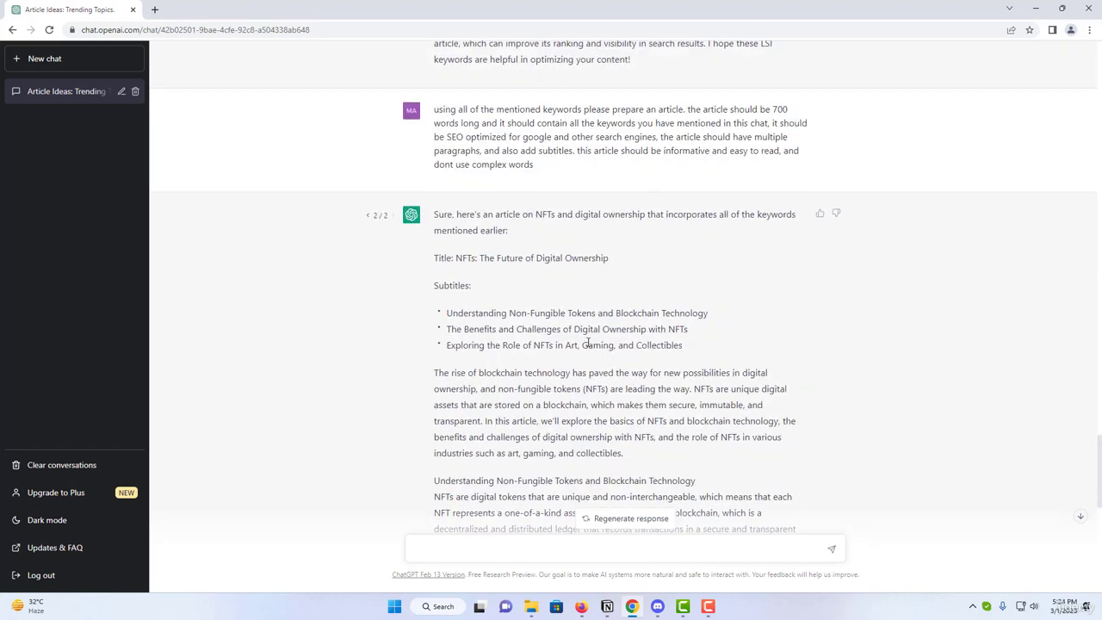
# Step: Scroll down through the regenerated NFT article to read it
pyautogui.scroll(-1, 588, 343)
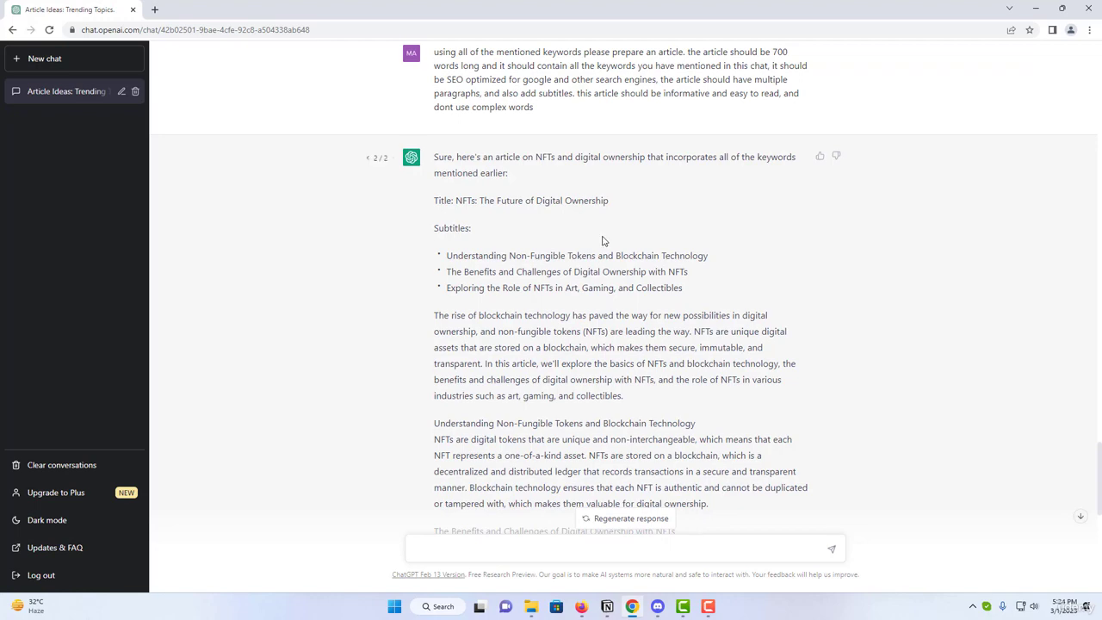
pyautogui.scroll(-3, 603, 241)
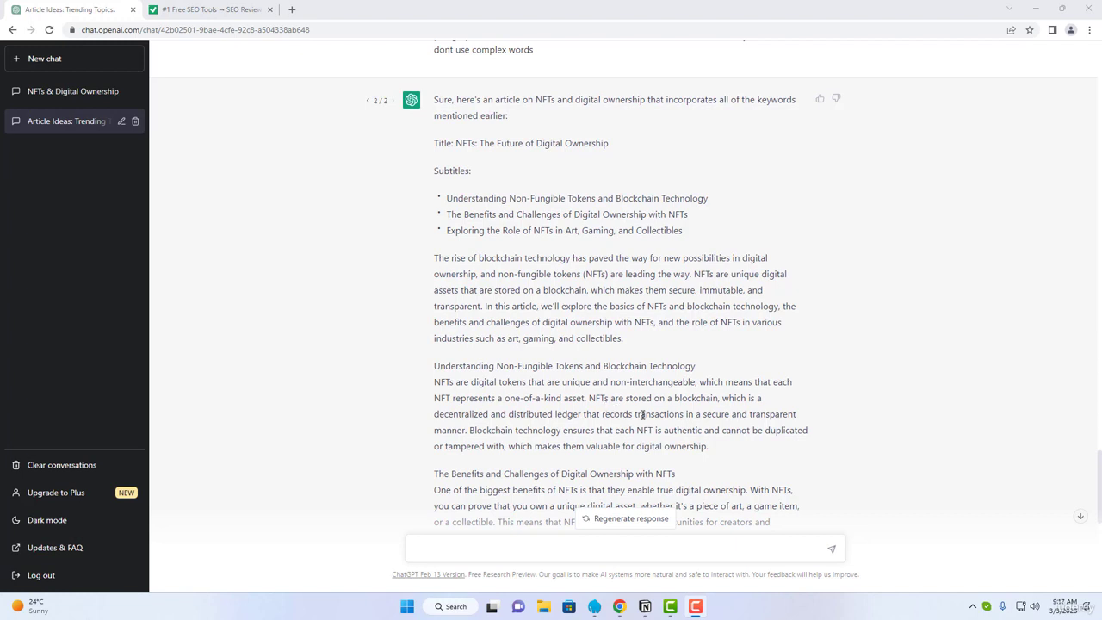
# Step: Switch to the SEO Review Tools tab and launch the SEO Writing Assistant
pyautogui.click(171, 12)
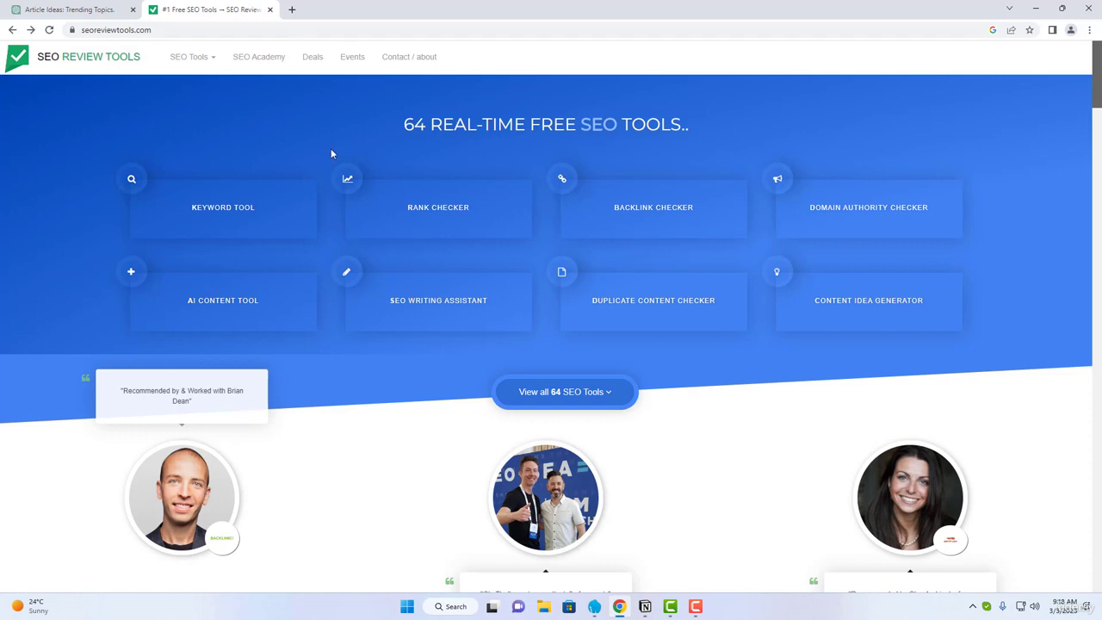
pyautogui.scroll(-1, 514, 133)
pyautogui.scroll(1, 515, 134)
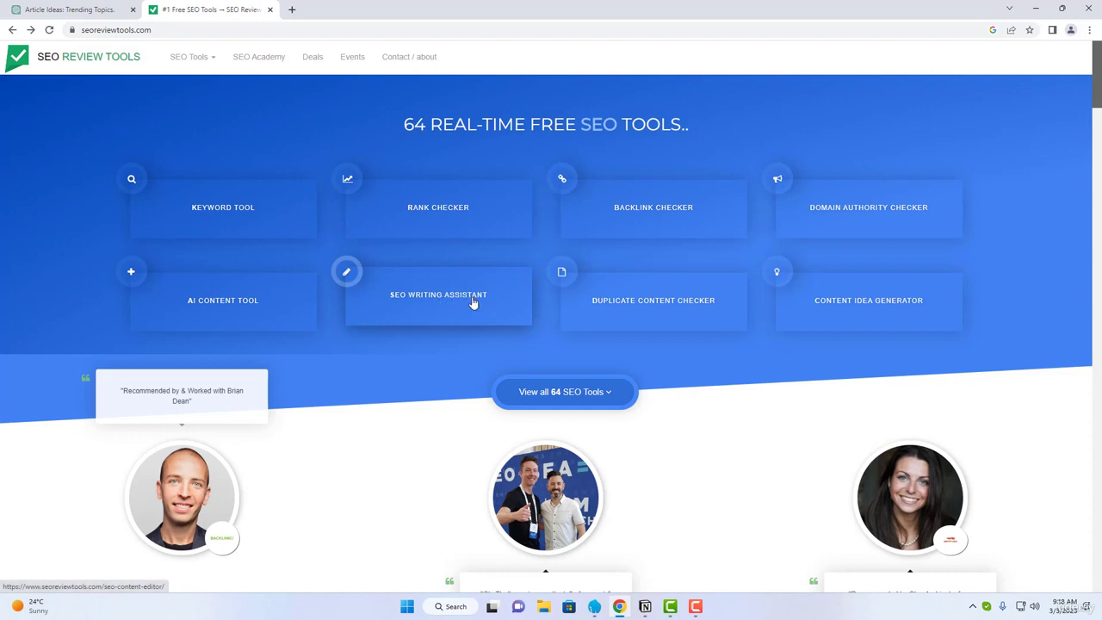
pyautogui.click(445, 306)
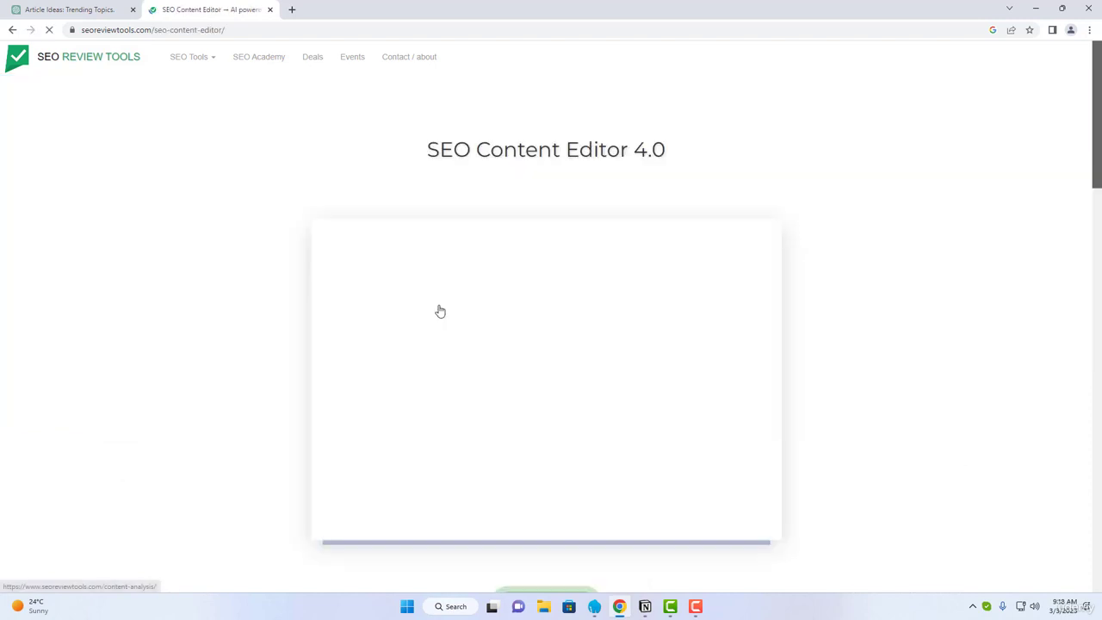
# Step: Start writing content in SEO Content Editor 4.0 and note the Optimization Grade of 0
pyautogui.scroll(-2, 448, 325)
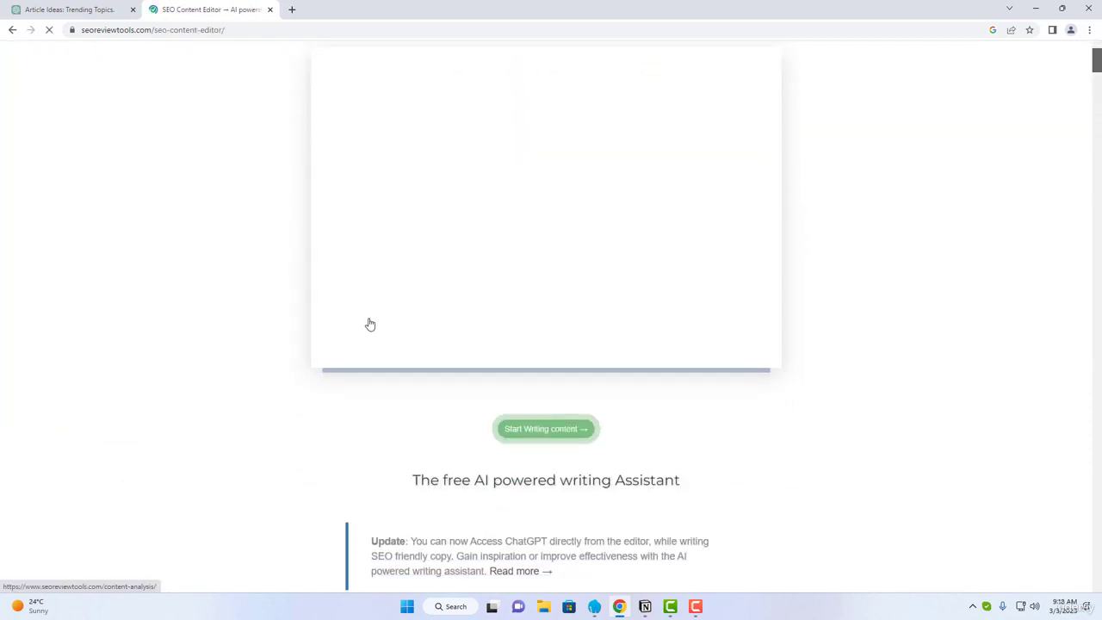
pyautogui.click(551, 431)
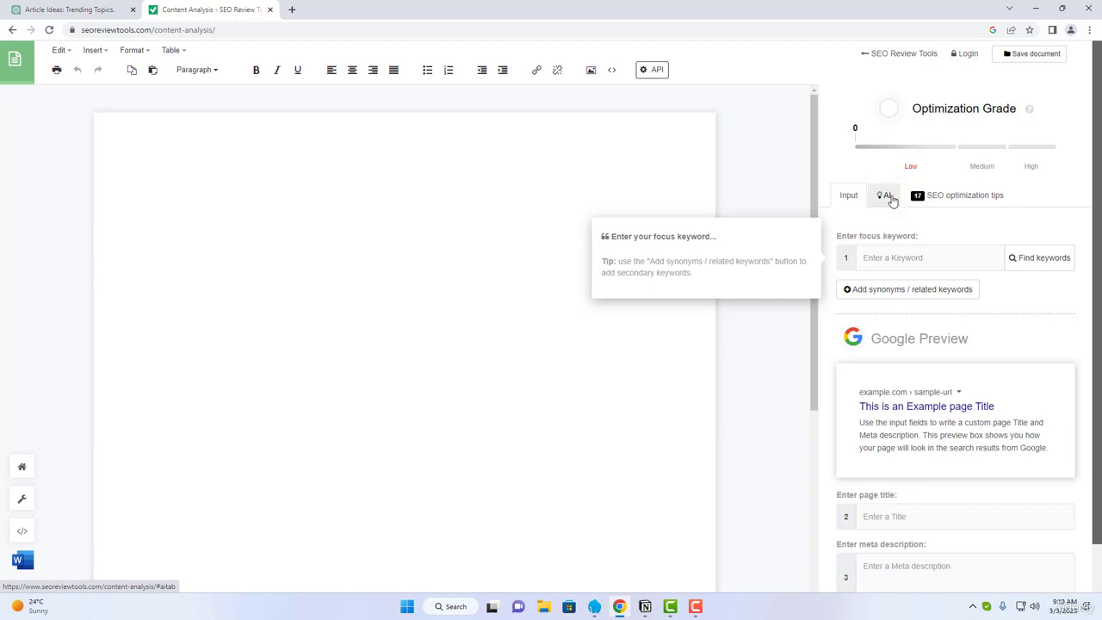
pyautogui.moveTo(914, 108); pyautogui.dragTo(1013, 109)
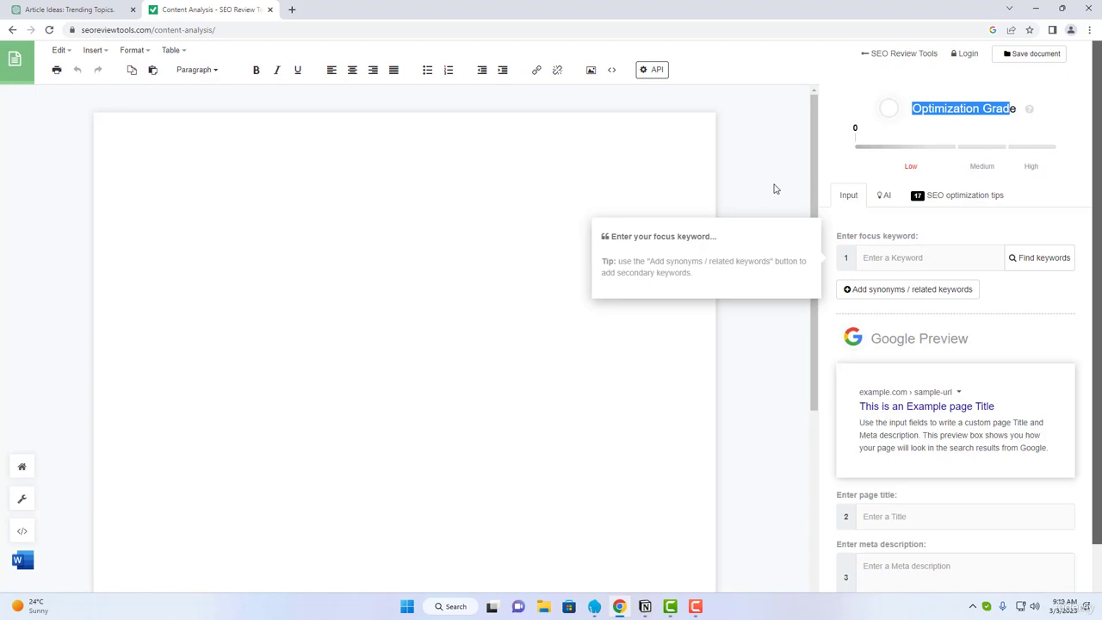
# Step: Select the whole regenerated NFT article in ChatGPT, then place the cursor in the empty SEO editor
pyautogui.click(53, 5)
pyautogui.scroll(2, 546, 264)
pyautogui.scroll(-2, 464, 215)
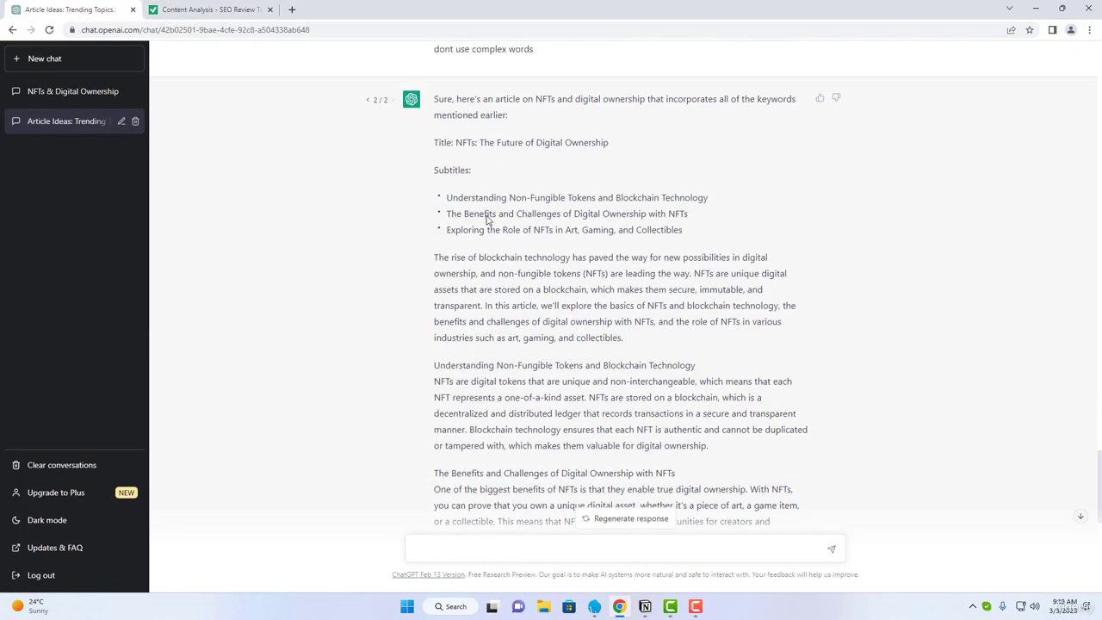
pyautogui.scroll(-1, 486, 216)
pyautogui.moveTo(433, 87); pyautogui.dragTo(680, 456)
pyautogui.scroll(-5, 526, 194)
pyautogui.scroll(-2, 603, 264)
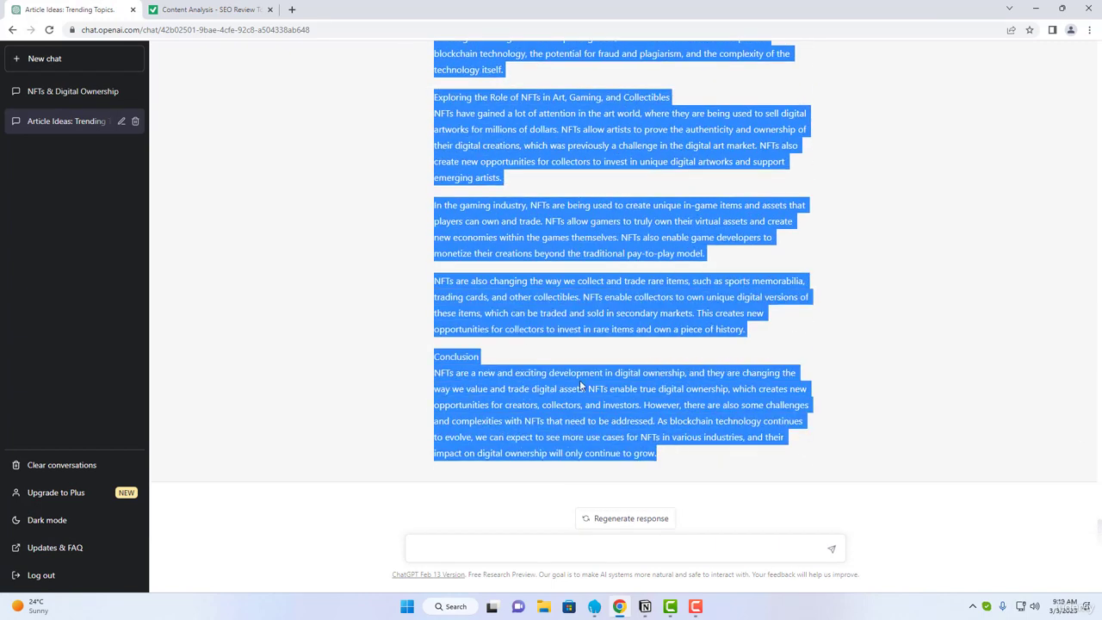
pyautogui.click(222, 10)
pyautogui.click(187, 155)
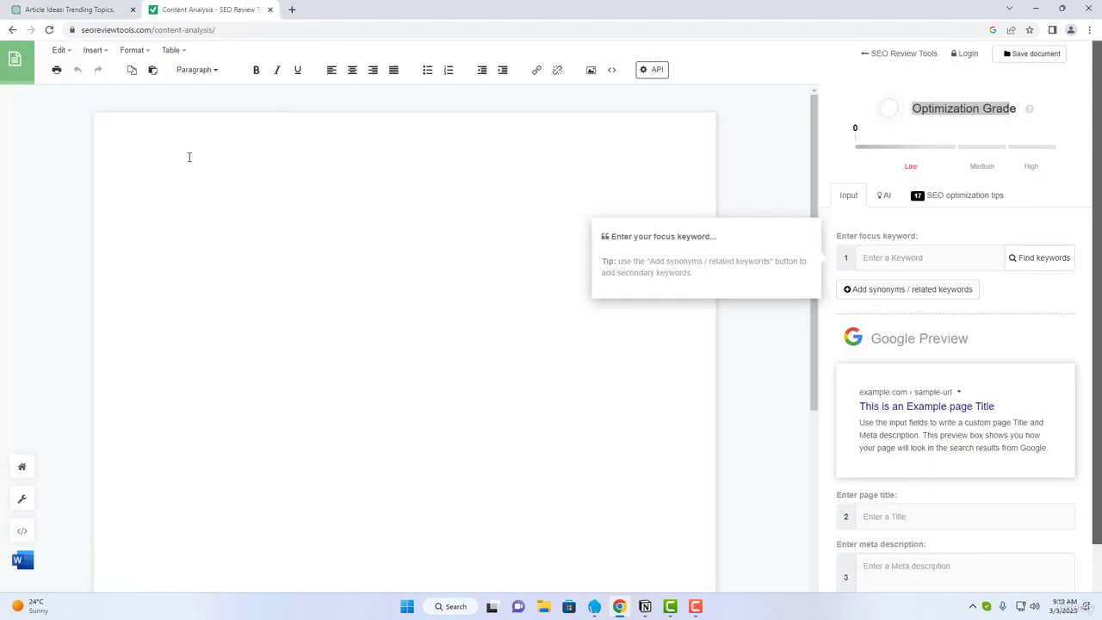
# Step: Paste the full NFT article into the editor and locate the focus keyword field
pyautogui.hotkey('ctrl', 'v')
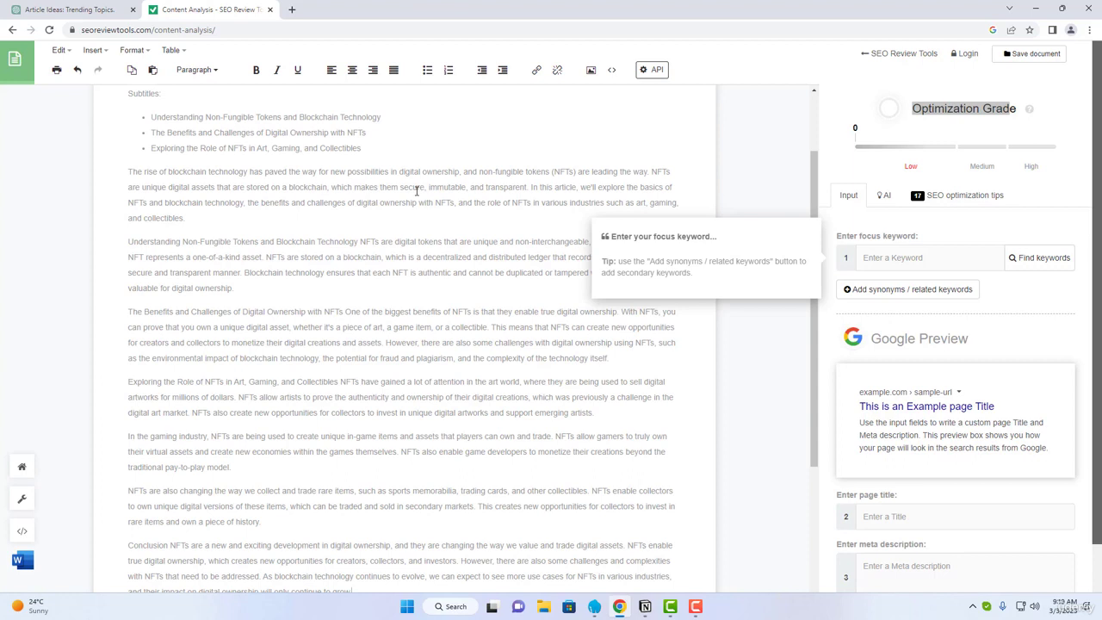
pyautogui.click(873, 261)
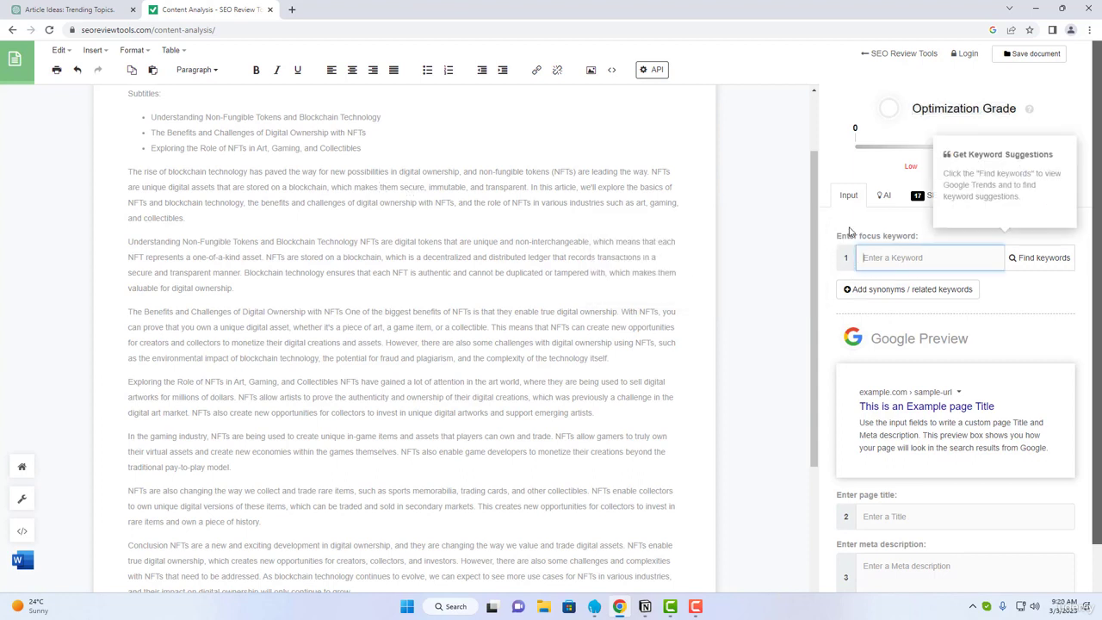
pyautogui.moveTo(839, 240); pyautogui.dragTo(918, 241)
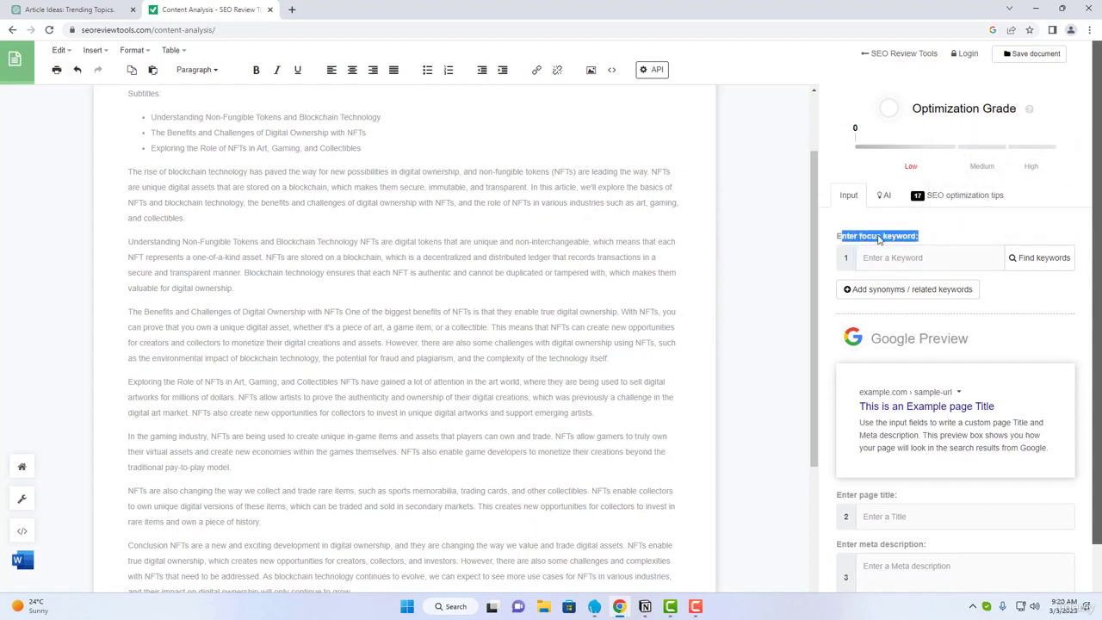
# Step: Return to the ChatGPT conversation and scroll back up toward its keyword replies
pyautogui.click(124, 5)
pyautogui.scroll(5, 474, 305)
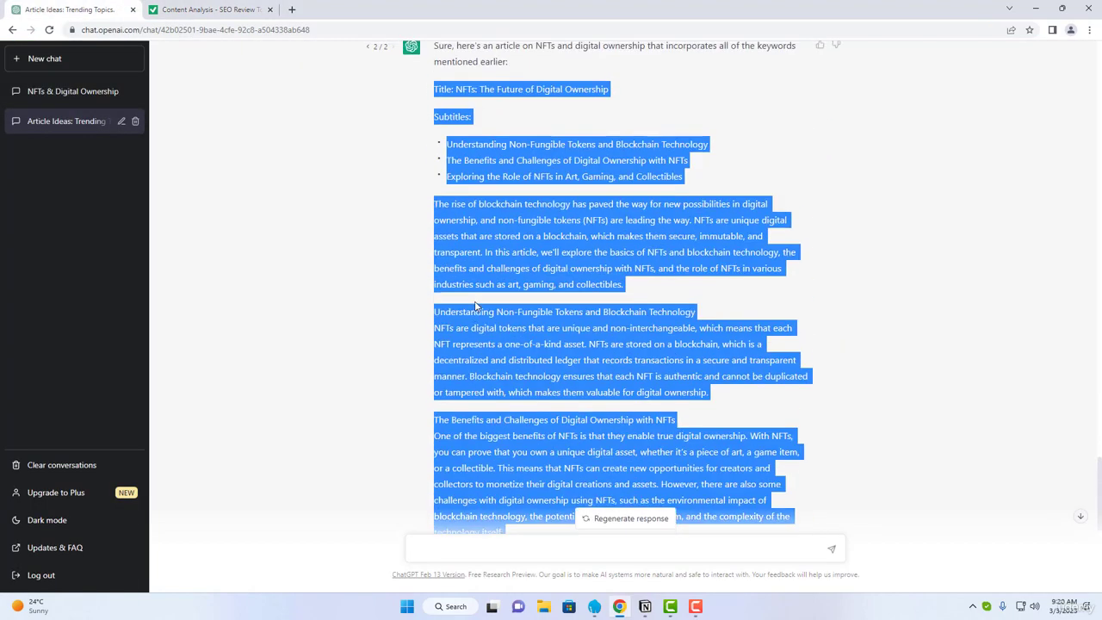
pyautogui.scroll(3, 475, 306)
pyautogui.scroll(3, 370, 226)
# Step: Select 'Digital assets' in ChatGPT's suggested keyword list and return to the content editor
pyautogui.scroll(3, 320, 219)
pyautogui.scroll(-3, 399, 215)
pyautogui.scroll(3, 316, 198)
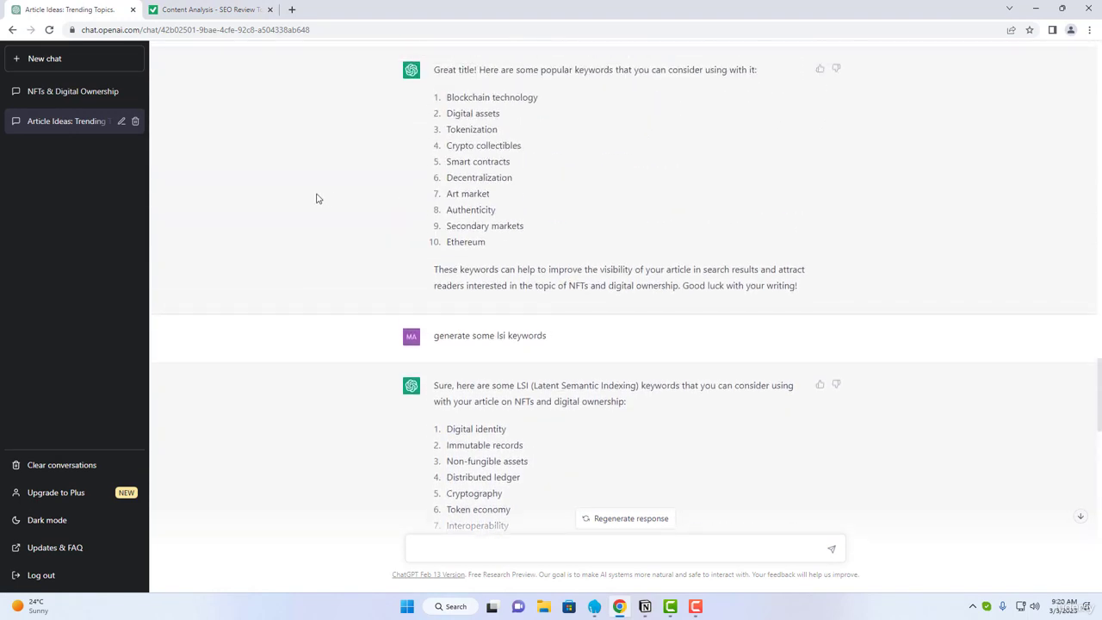
pyautogui.scroll(2, 425, 214)
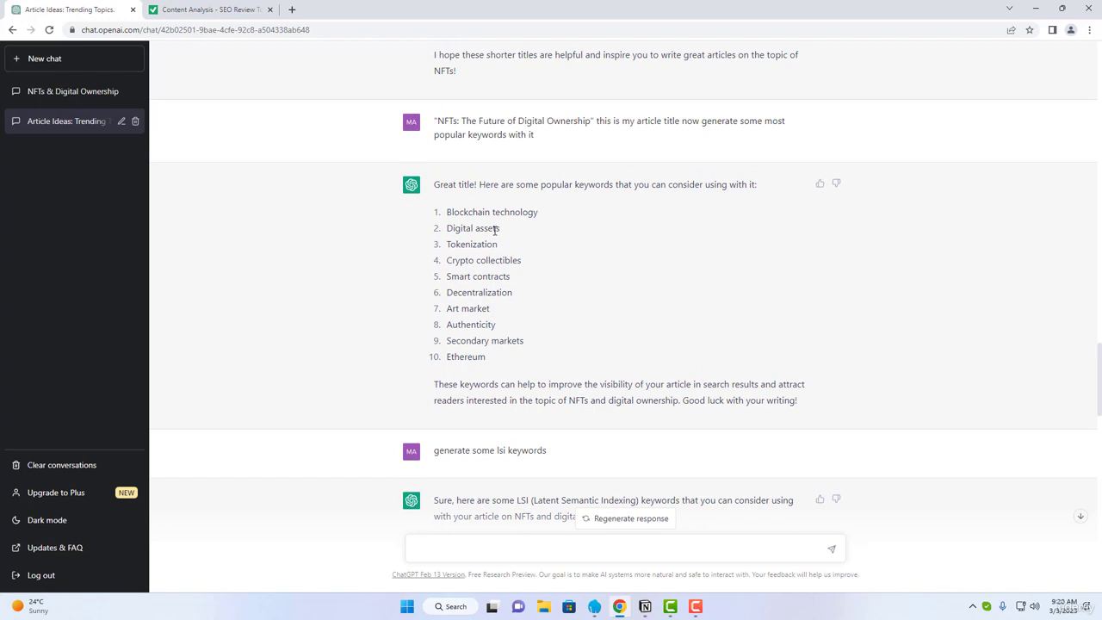
pyautogui.scroll(-2, 406, 221)
pyautogui.scroll(2, 478, 223)
pyautogui.moveTo(447, 228); pyautogui.dragTo(521, 235)
pyautogui.hotkey('ctrl', 'c')
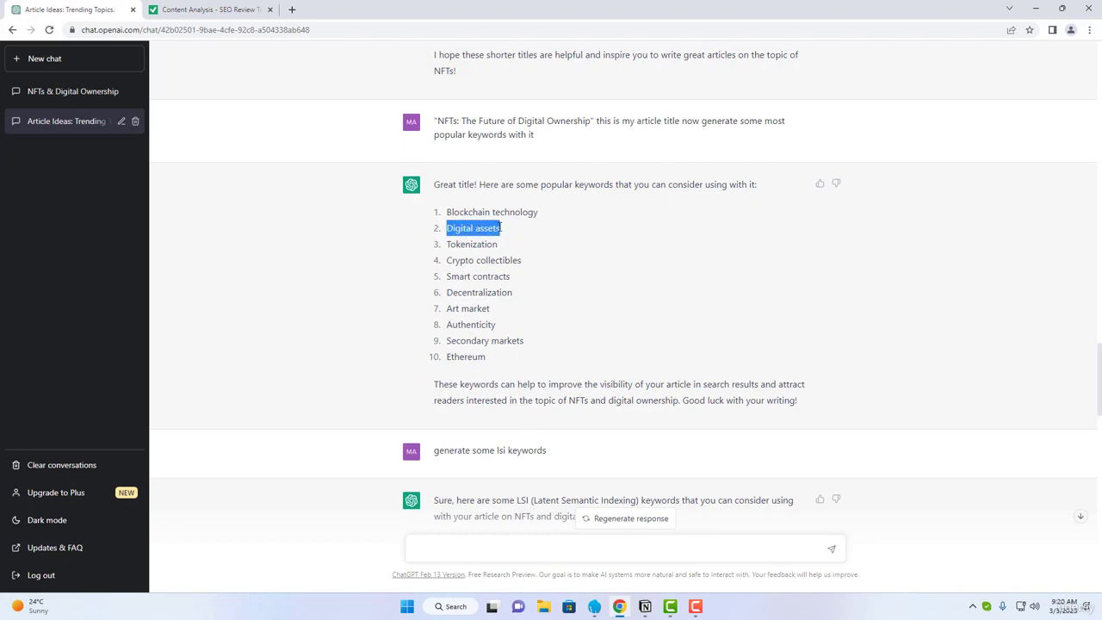
pyautogui.click(171, 7)
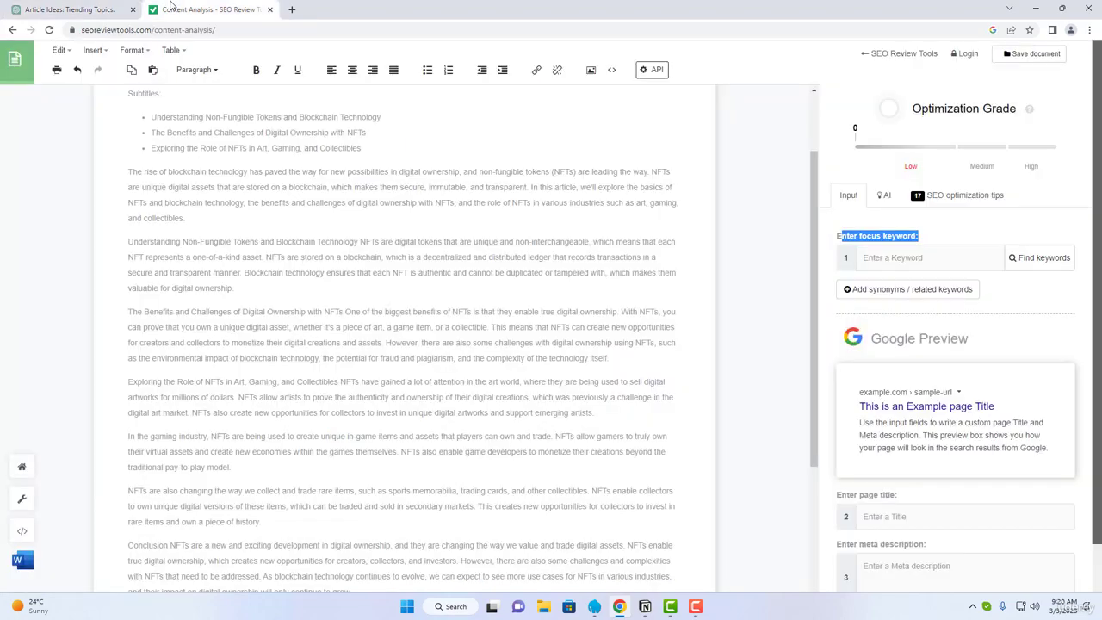
# Step: Enter 'Digital assets' as the focus keyword, raising the Optimization Grade to 38
pyautogui.click(918, 260)
pyautogui.hotkey('ctrl', 'v')
pyautogui.moveTo(932, 259); pyautogui.dragTo(861, 257)
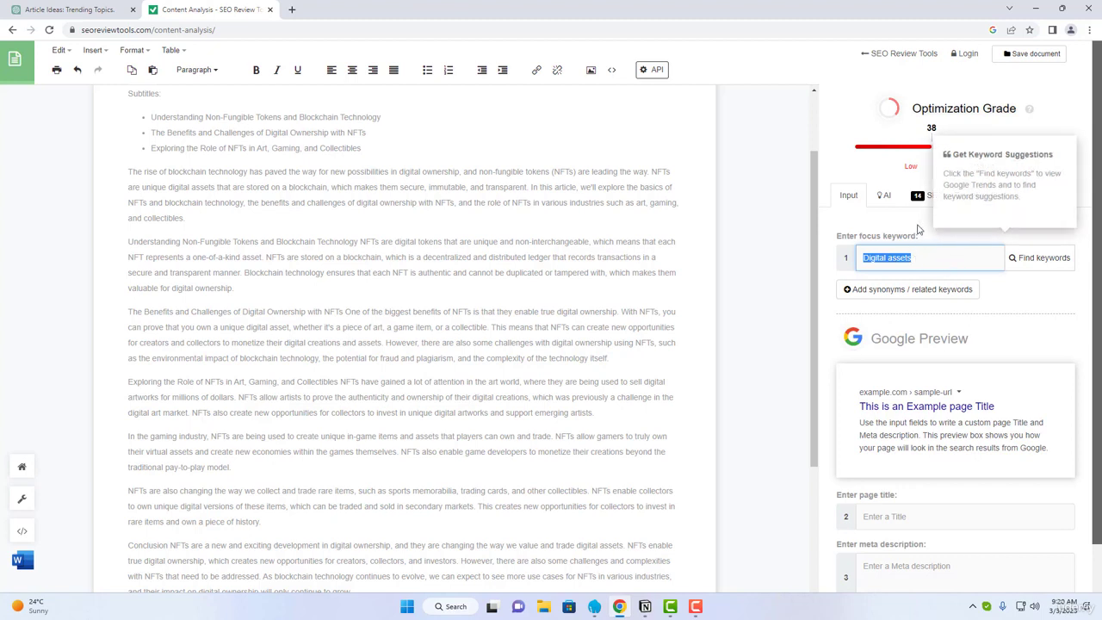
pyautogui.click(918, 227)
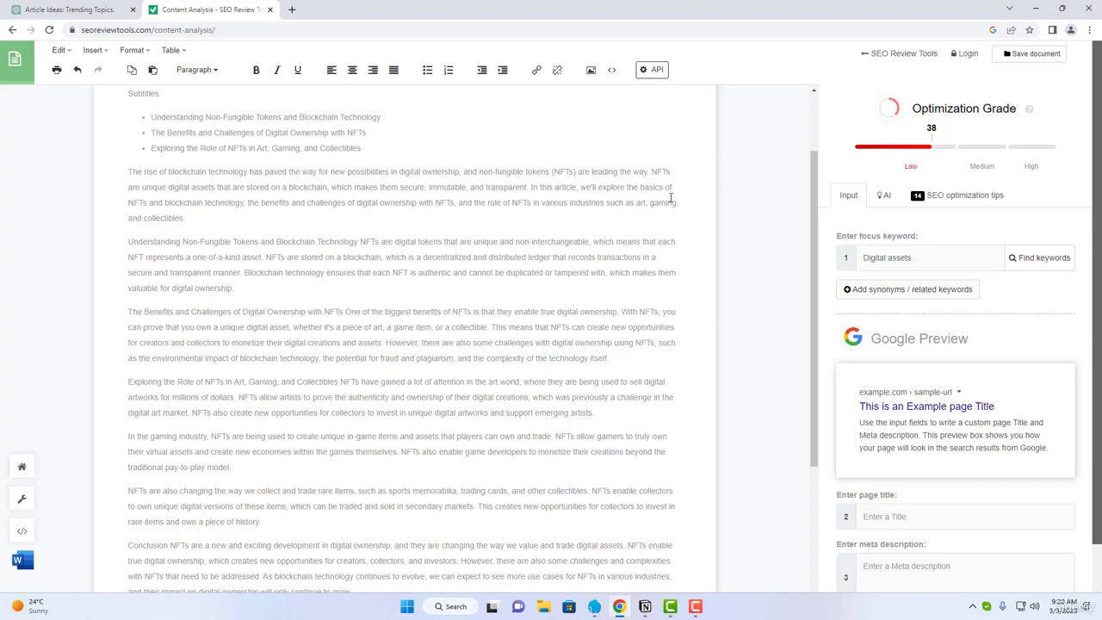
pyautogui.moveTo(936, 257); pyautogui.dragTo(867, 257)
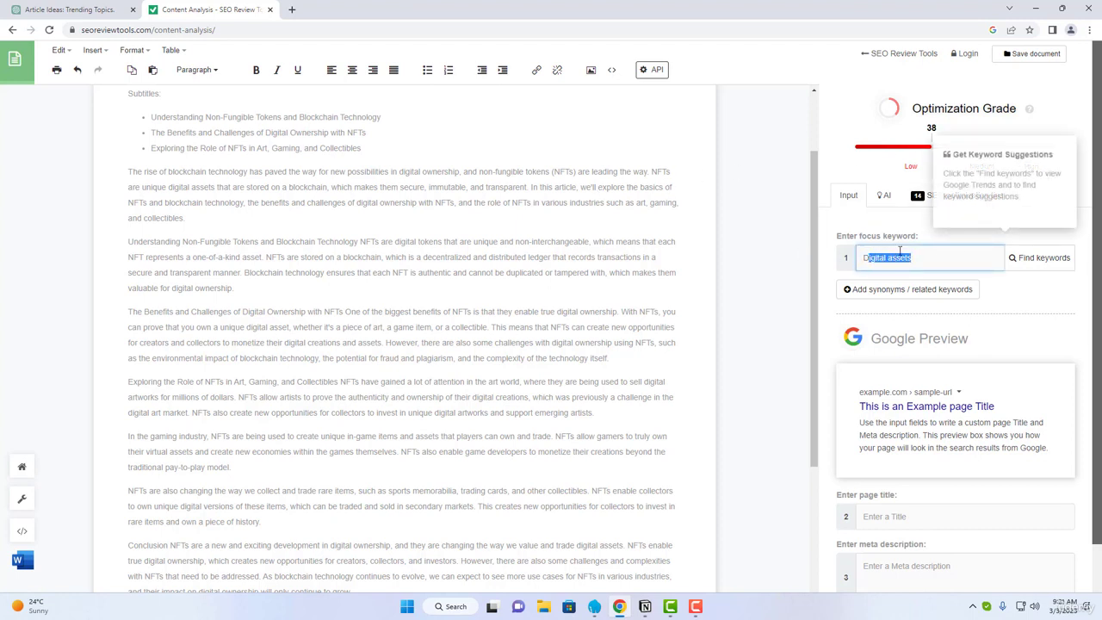
# Step: Open keyword research for 'Digital assets' and fetch its keyword suggestions
pyautogui.click(1046, 260)
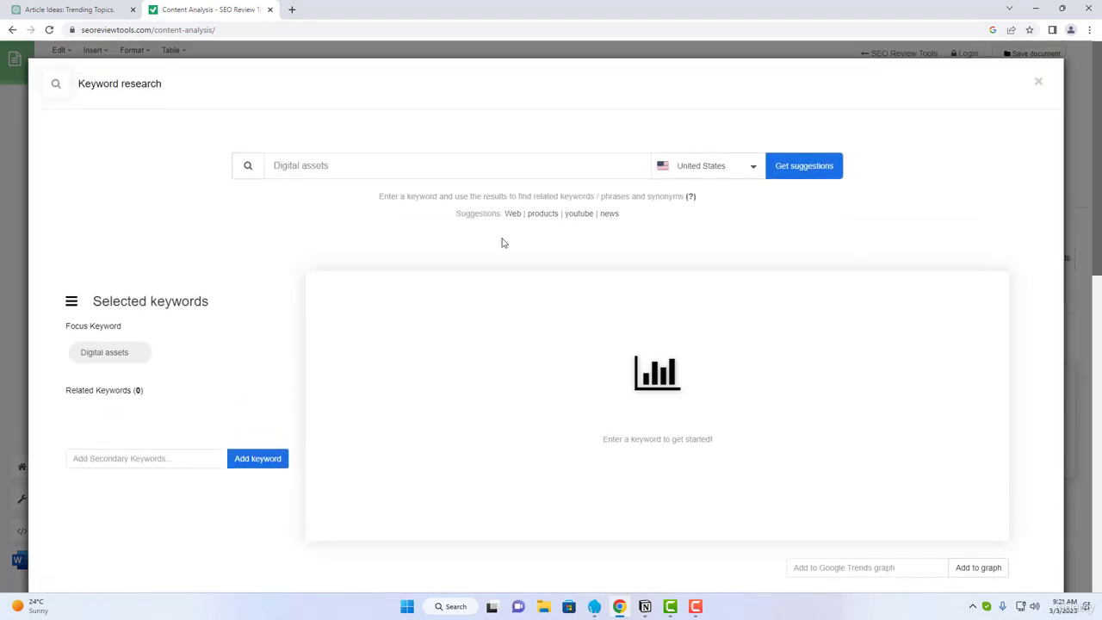
pyautogui.scroll(-4, 559, 242)
pyautogui.scroll(-1, 602, 242)
pyautogui.scroll(5, 634, 241)
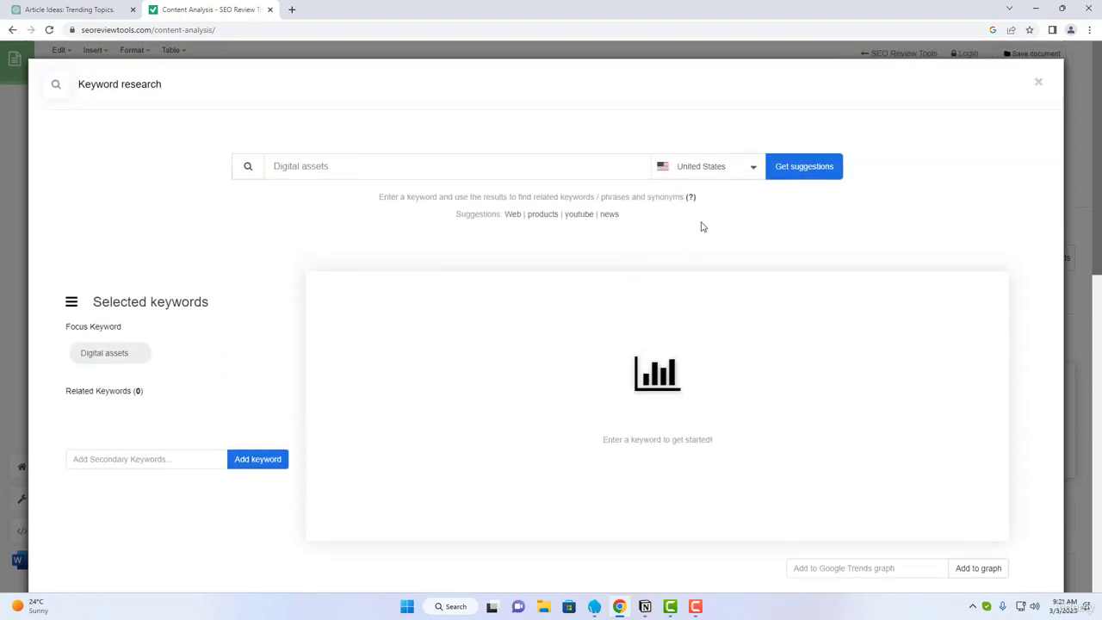
pyautogui.click(493, 172)
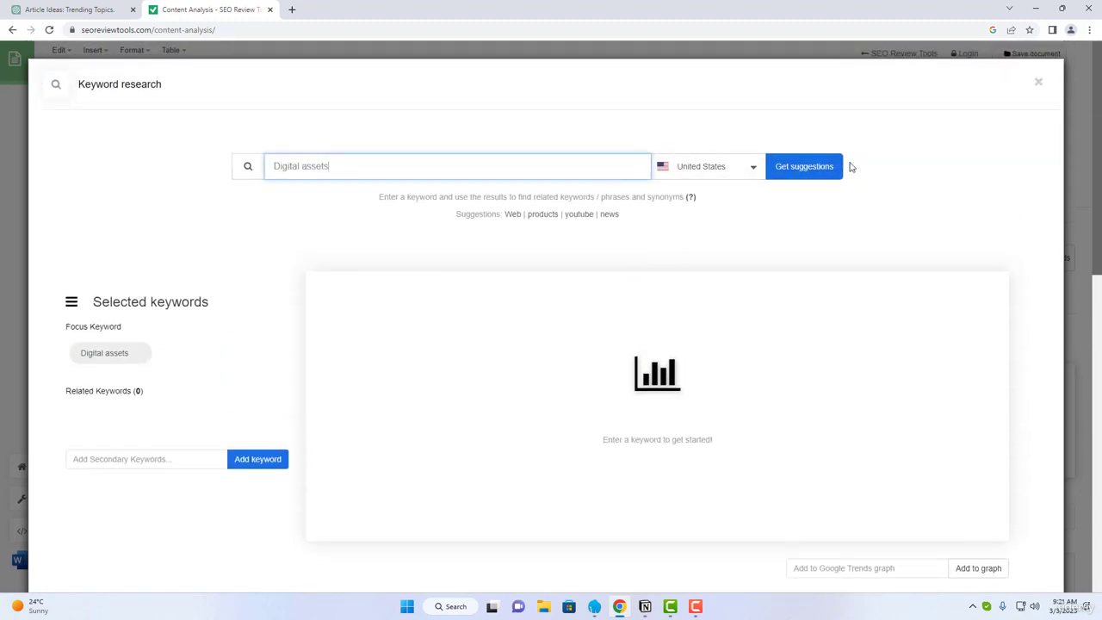
pyautogui.click(815, 170)
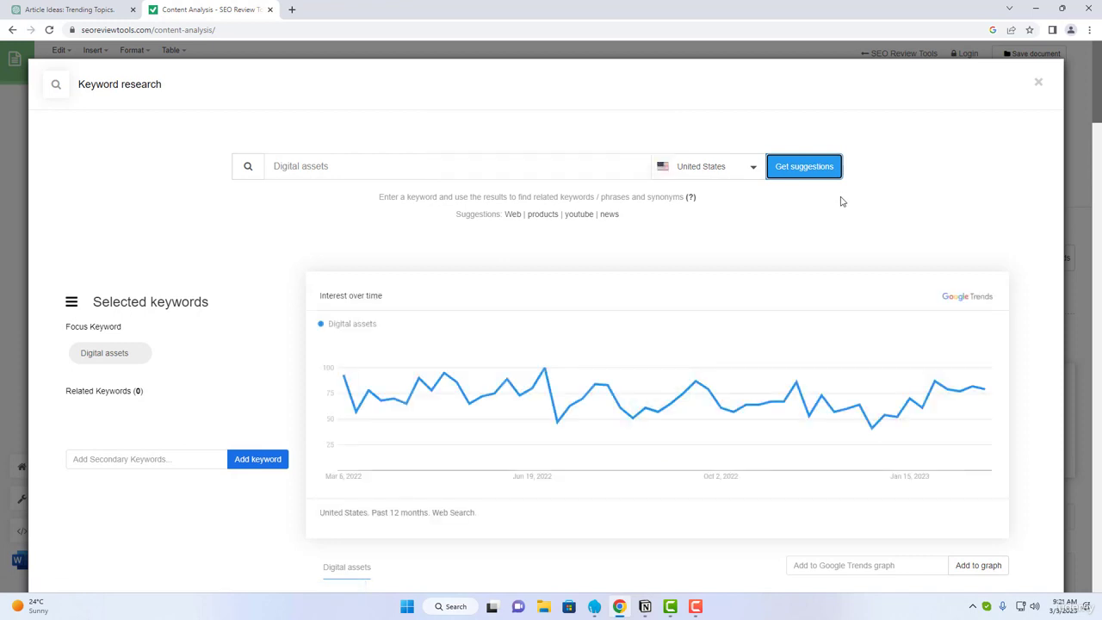
pyautogui.scroll(-2, 487, 266)
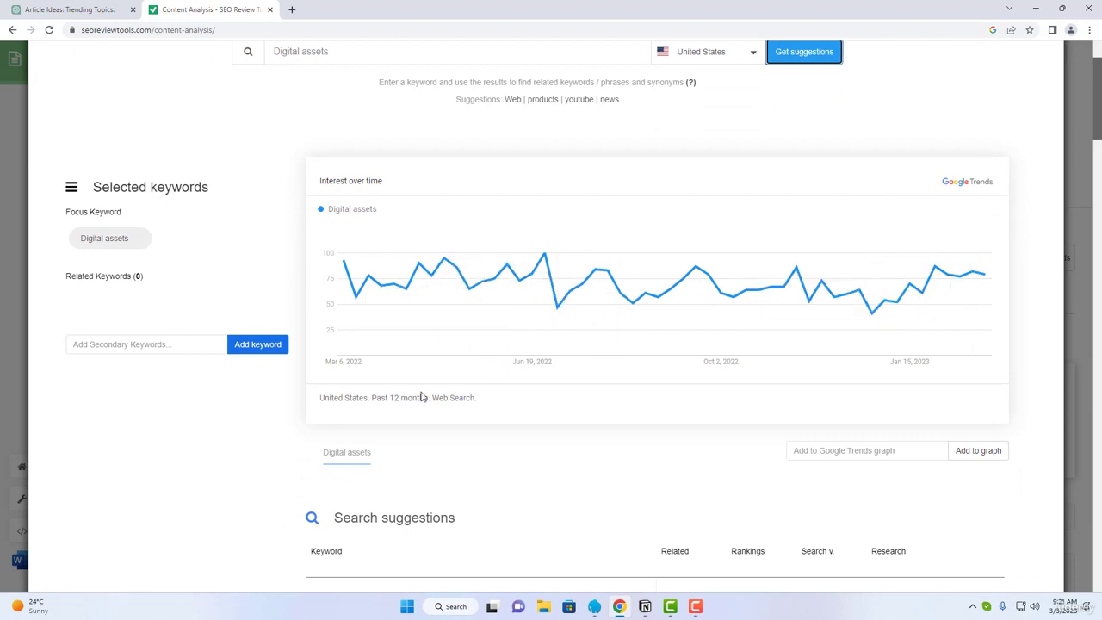
pyautogui.click(395, 398)
pyautogui.moveTo(390, 398); pyautogui.dragTo(420, 398)
pyautogui.click(435, 397)
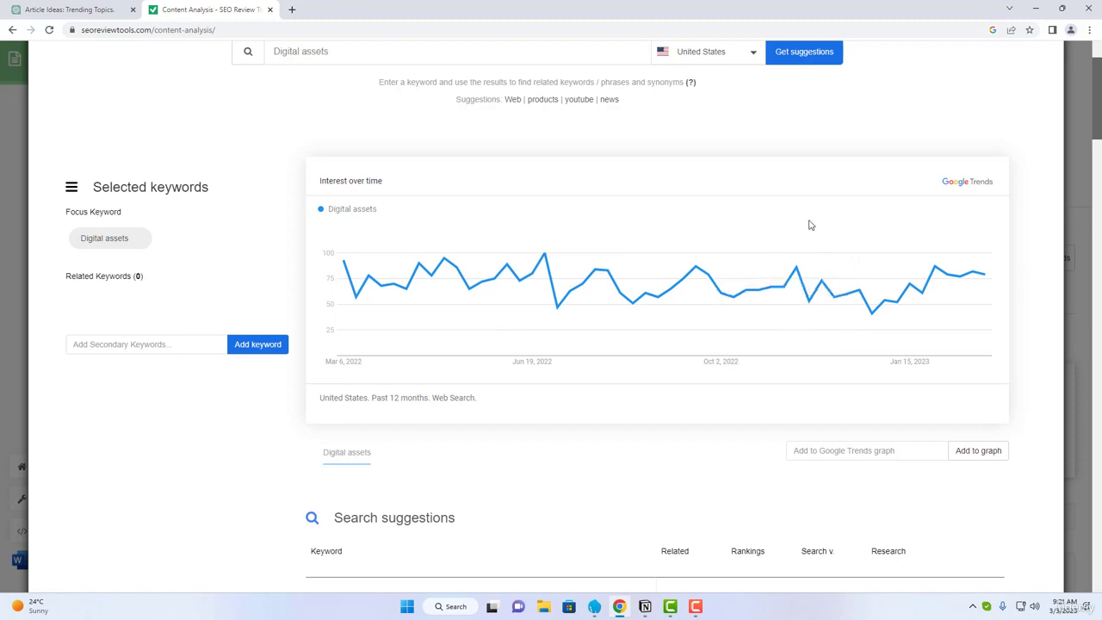
# Step: Look over the results, then close the keyword research window
pyautogui.scroll(1, 353, 118)
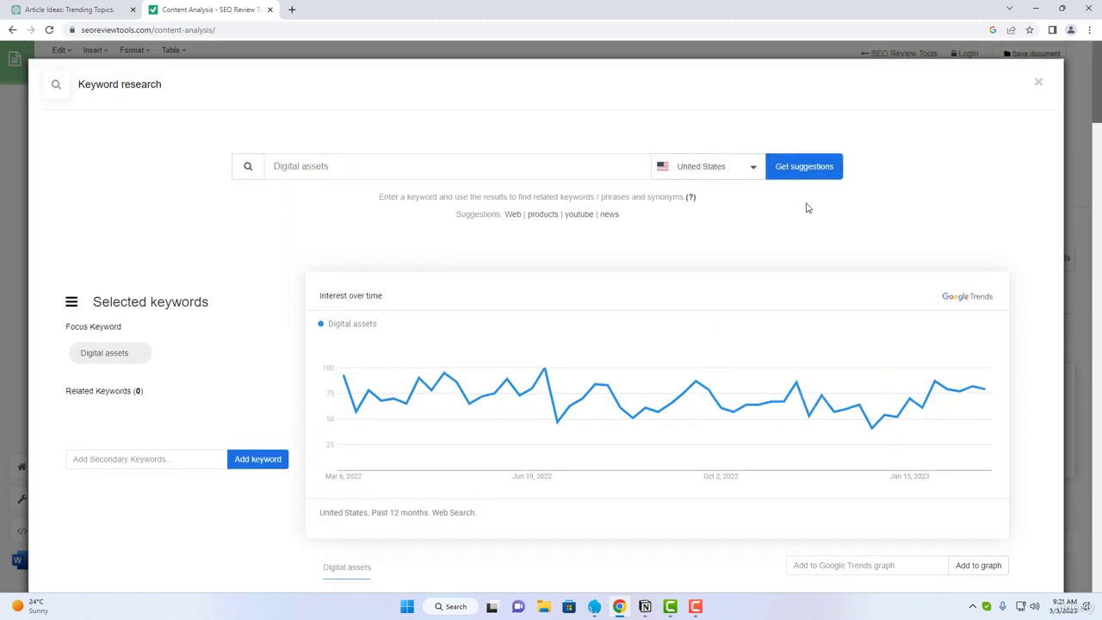
pyautogui.scroll(-4, 405, 267)
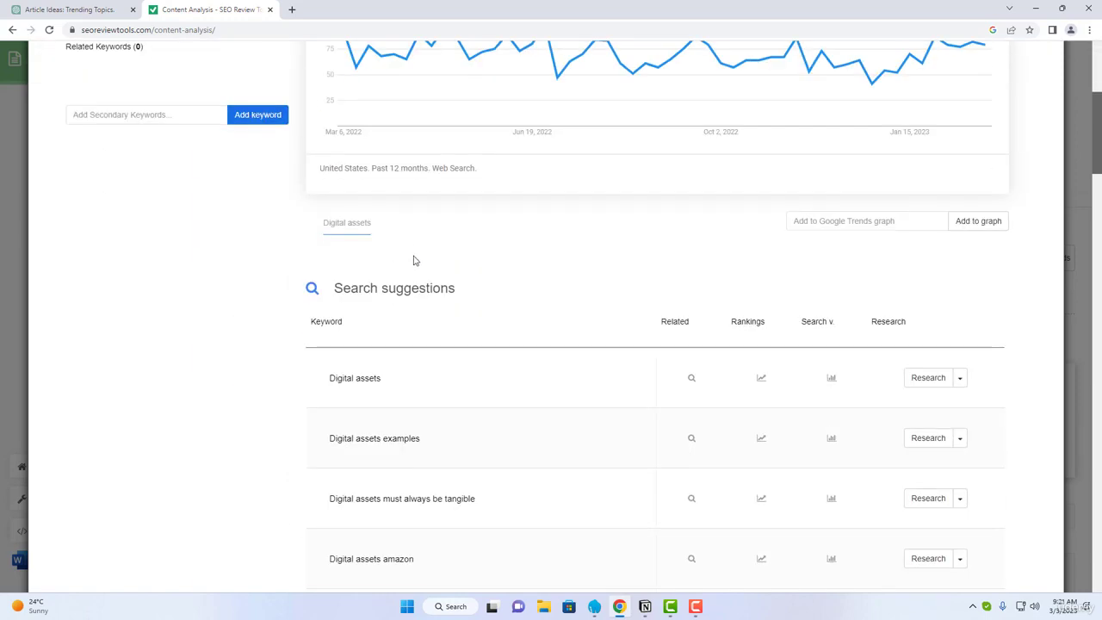
pyautogui.scroll(-5, 428, 245)
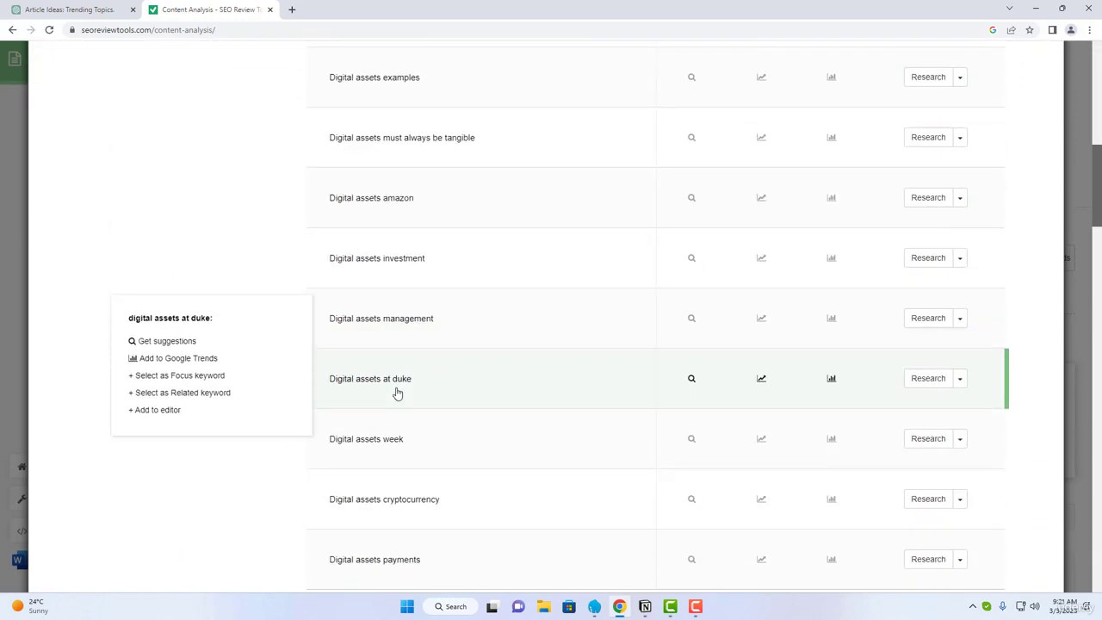
pyautogui.scroll(10, 421, 408)
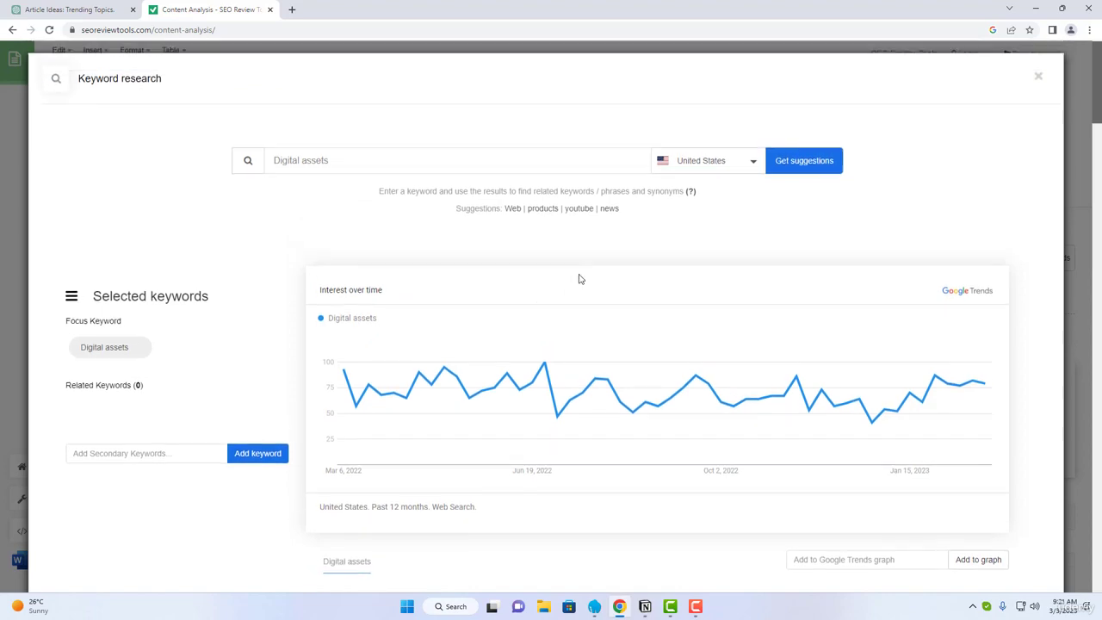
pyautogui.moveTo(340, 166); pyautogui.dragTo(275, 164)
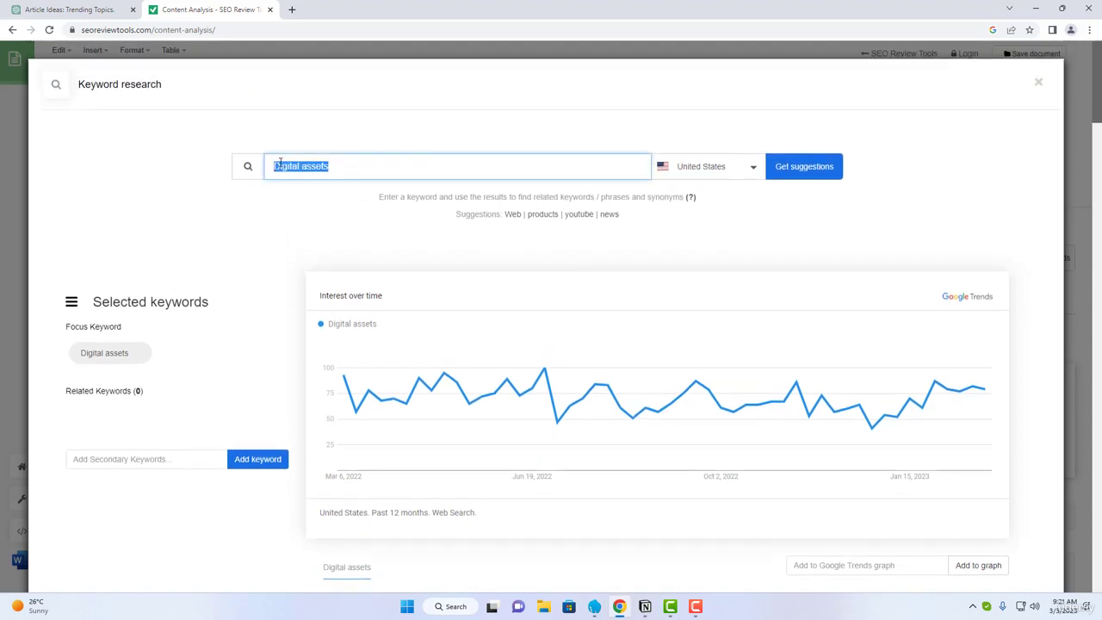
pyautogui.click(1039, 83)
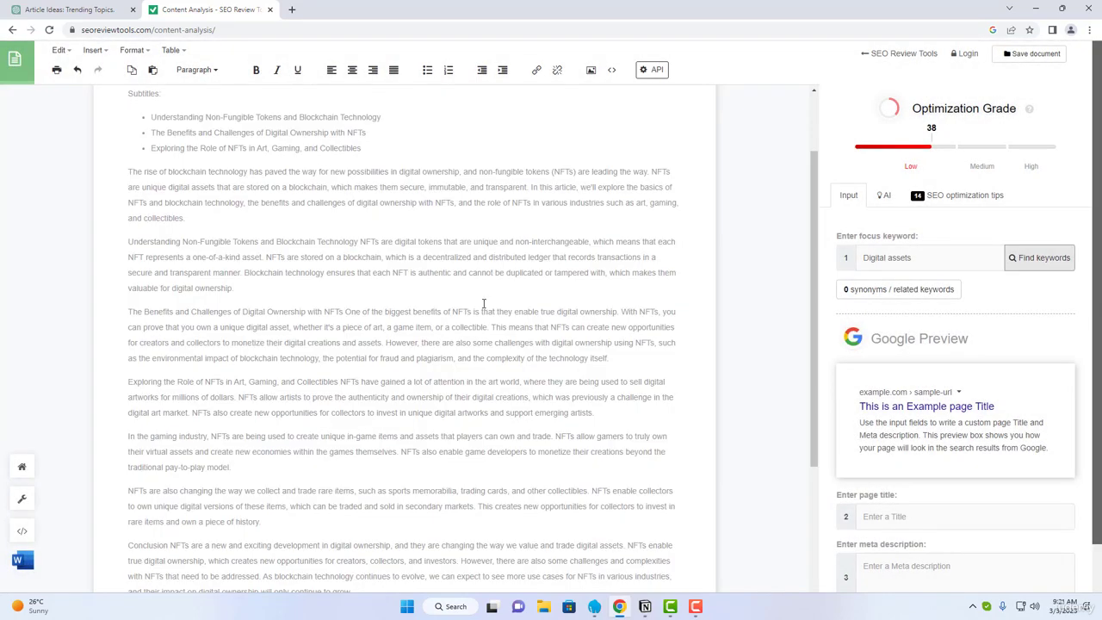
# Step: Show the related keywords area and add 'Blockchain technology' copied from ChatGPT
pyautogui.scroll(-1, 772, 250)
pyautogui.scroll(3, 745, 232)
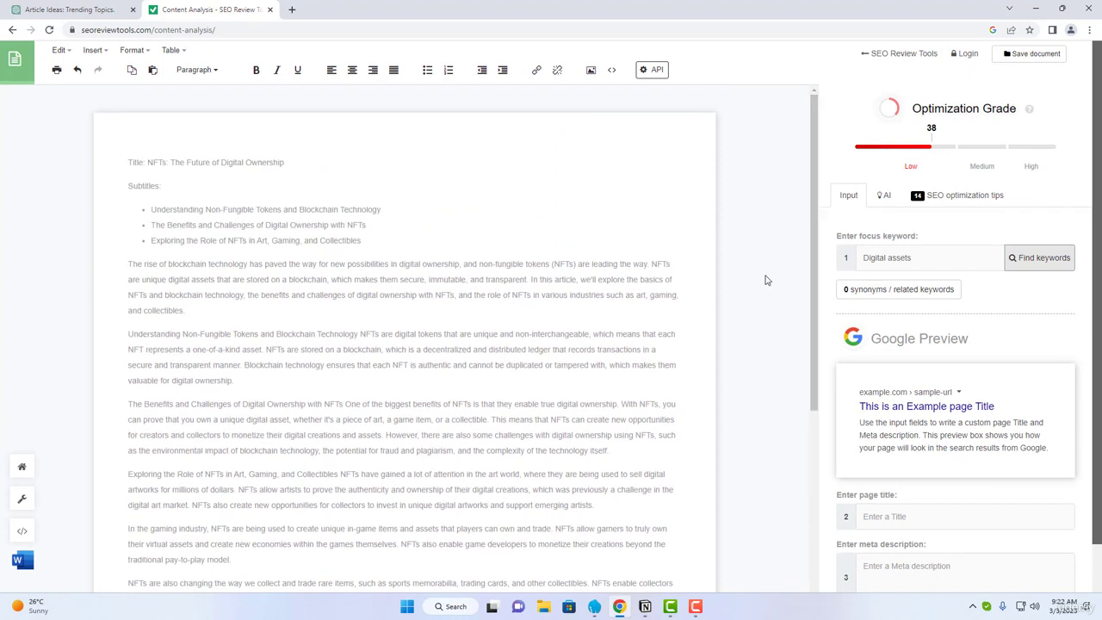
pyautogui.moveTo(919, 257)
pyautogui.mouseDown()
pyautogui.moveTo(858, 254)
pyautogui.moveTo(917, 235)
pyautogui.mouseUp()
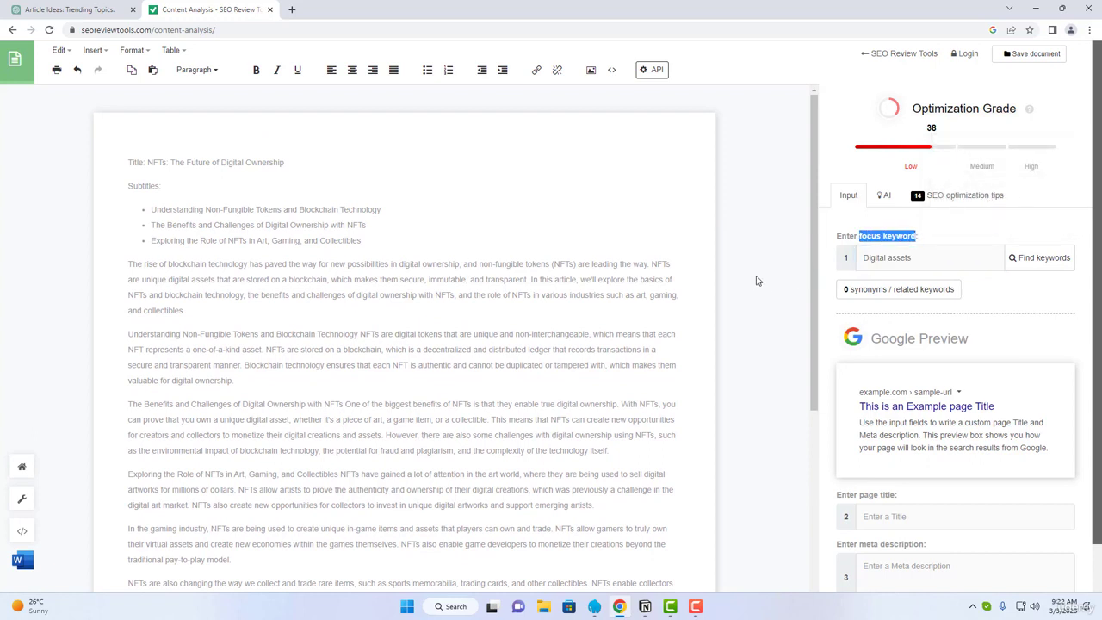
pyautogui.click(920, 294)
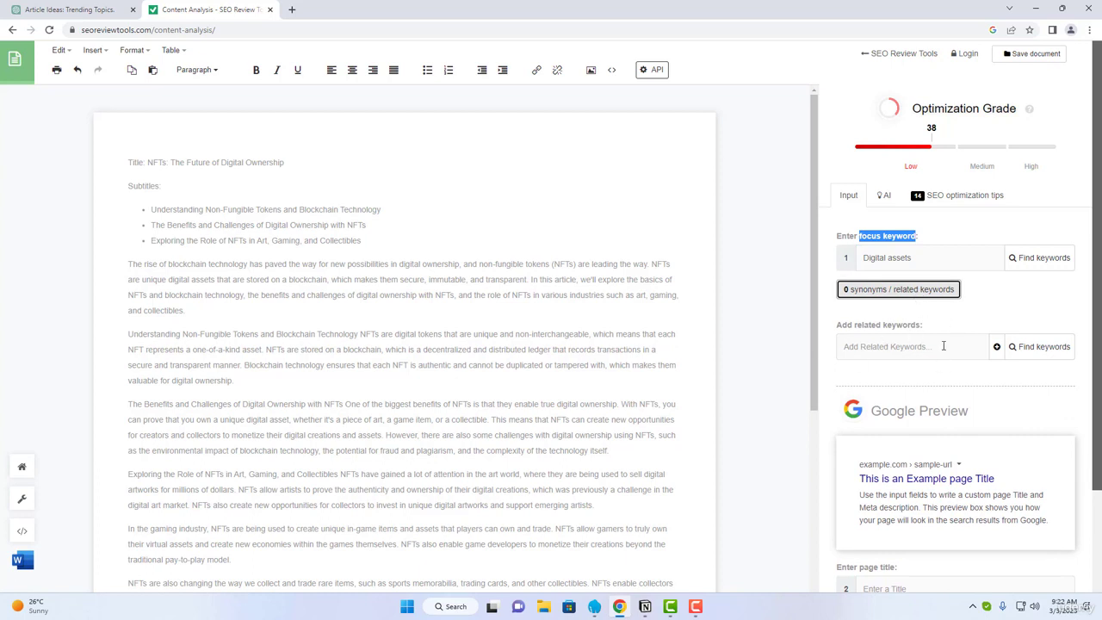
pyautogui.click(94, 9)
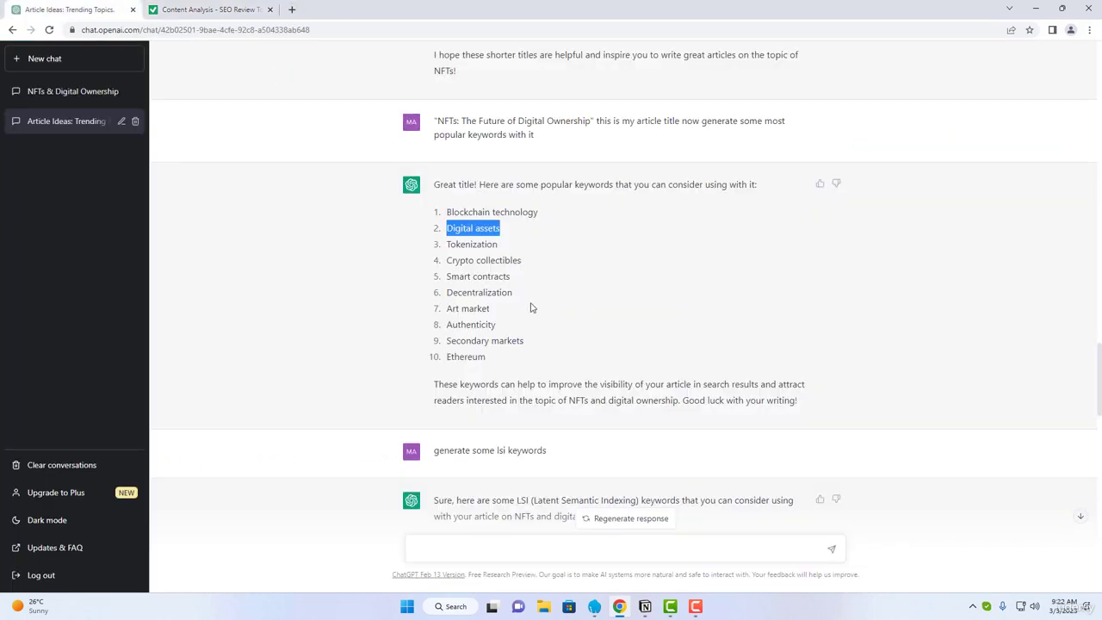
pyautogui.moveTo(446, 212); pyautogui.dragTo(565, 221)
pyautogui.hotkey('ctrl', 'c')
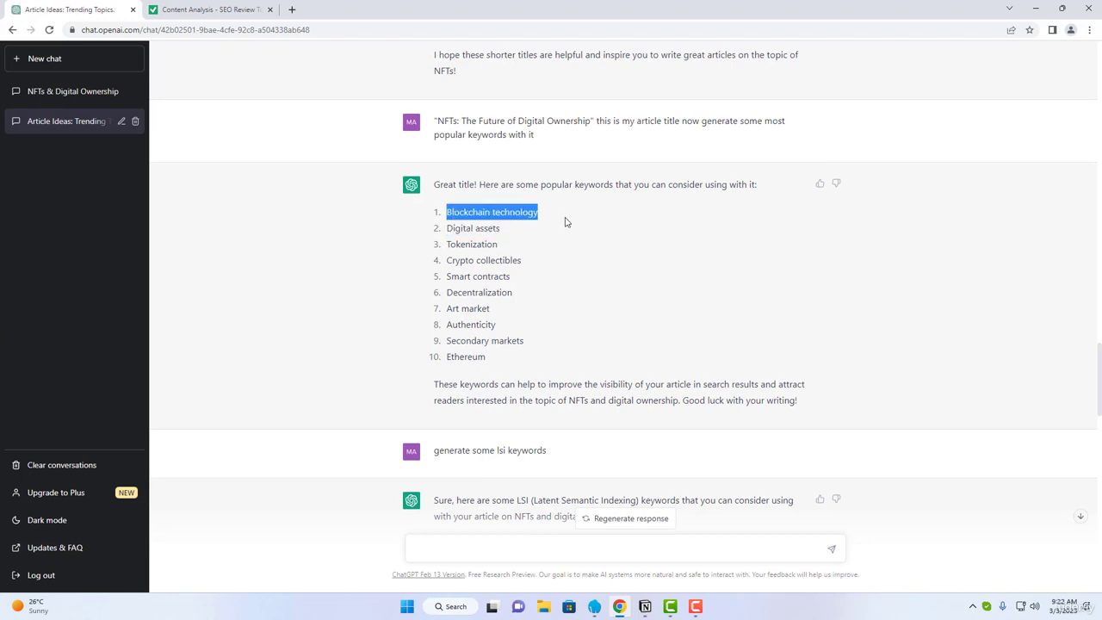
pyautogui.click(211, 11)
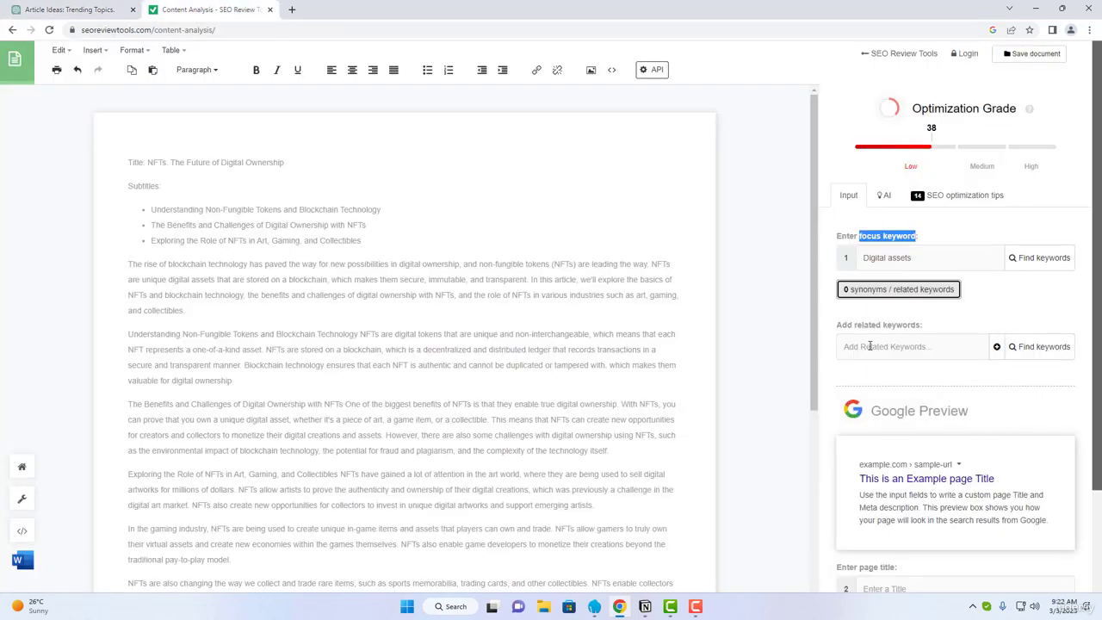
pyautogui.click(926, 353)
pyautogui.hotkey('ctrl', 'v')
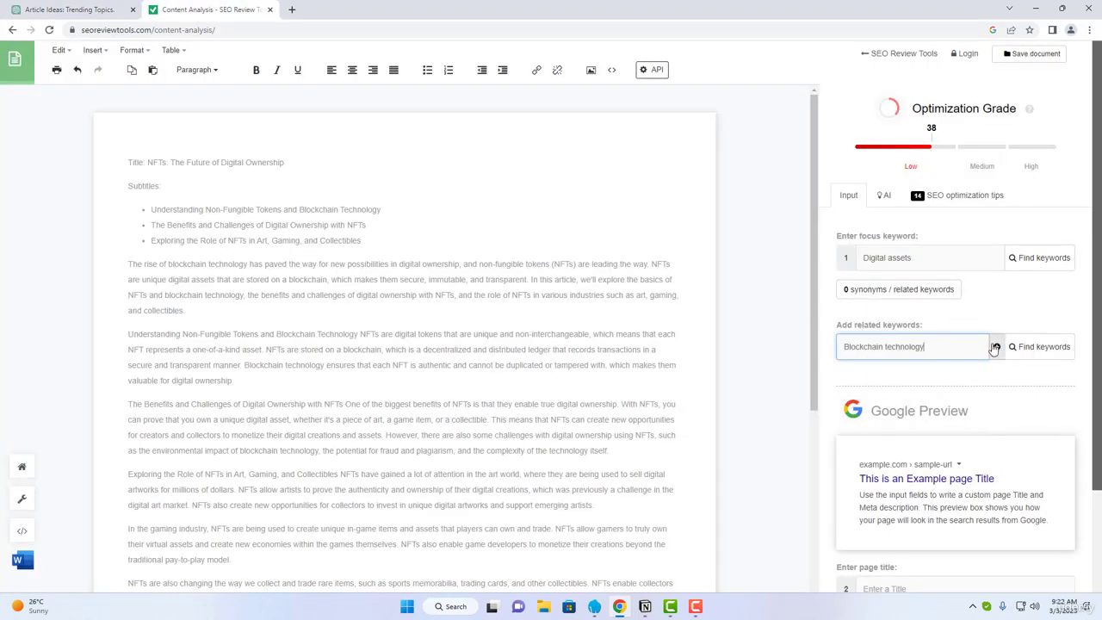
pyautogui.click(997, 351)
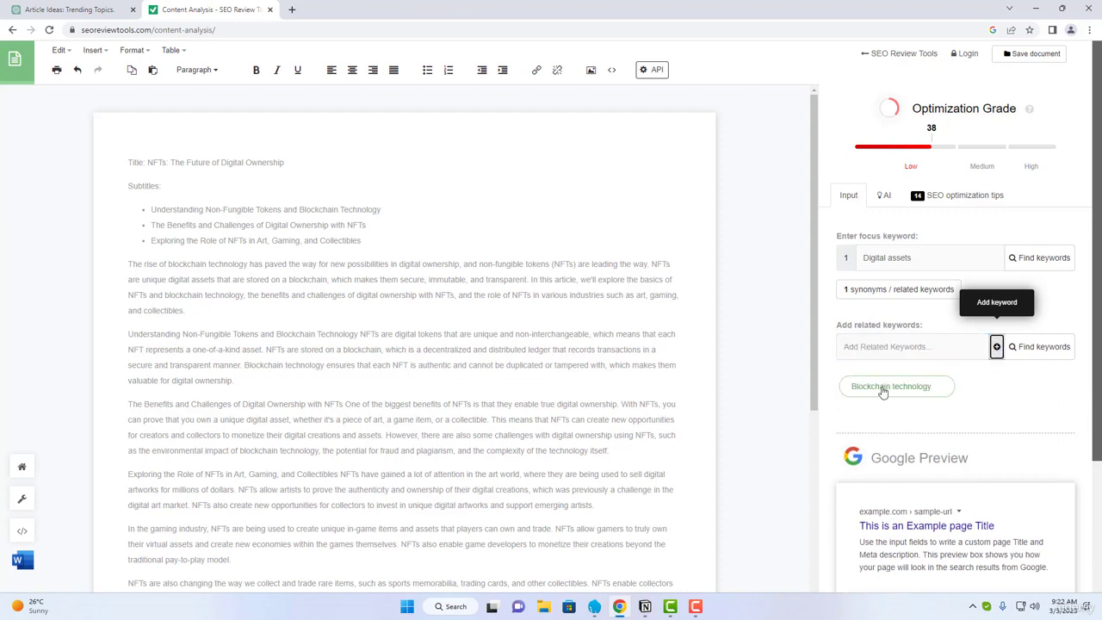
# Step: Add 'Crypto collectibles' from ChatGPT as another related keyword and review the list
pyautogui.click(69, 10)
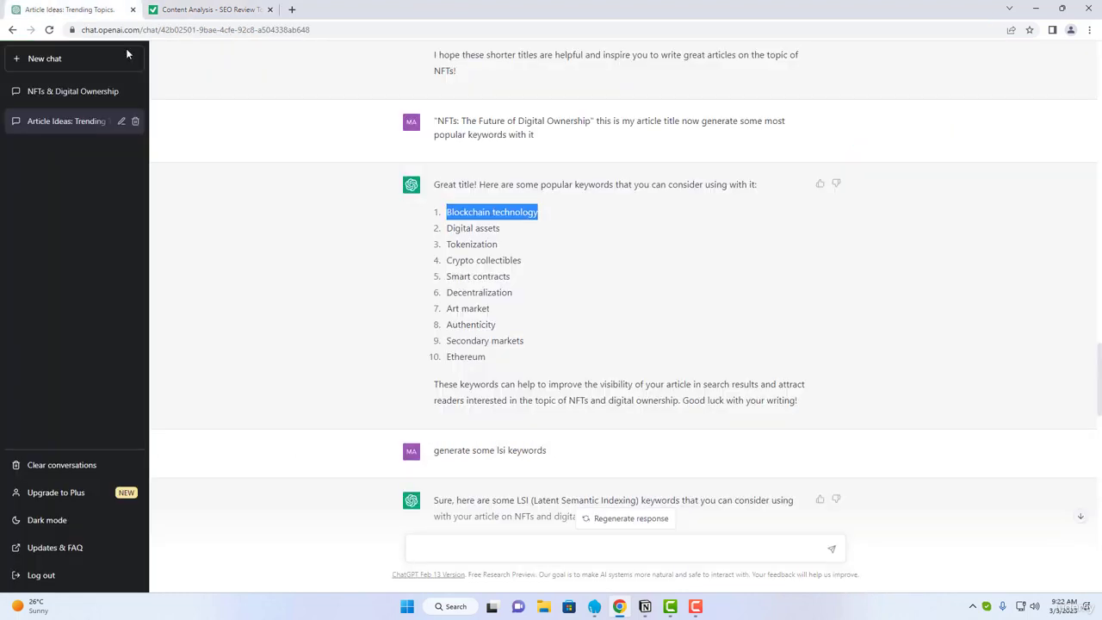
pyautogui.moveTo(445, 264); pyautogui.dragTo(527, 262)
pyautogui.hotkey('ctrl', 'c')
pyautogui.click(197, 9)
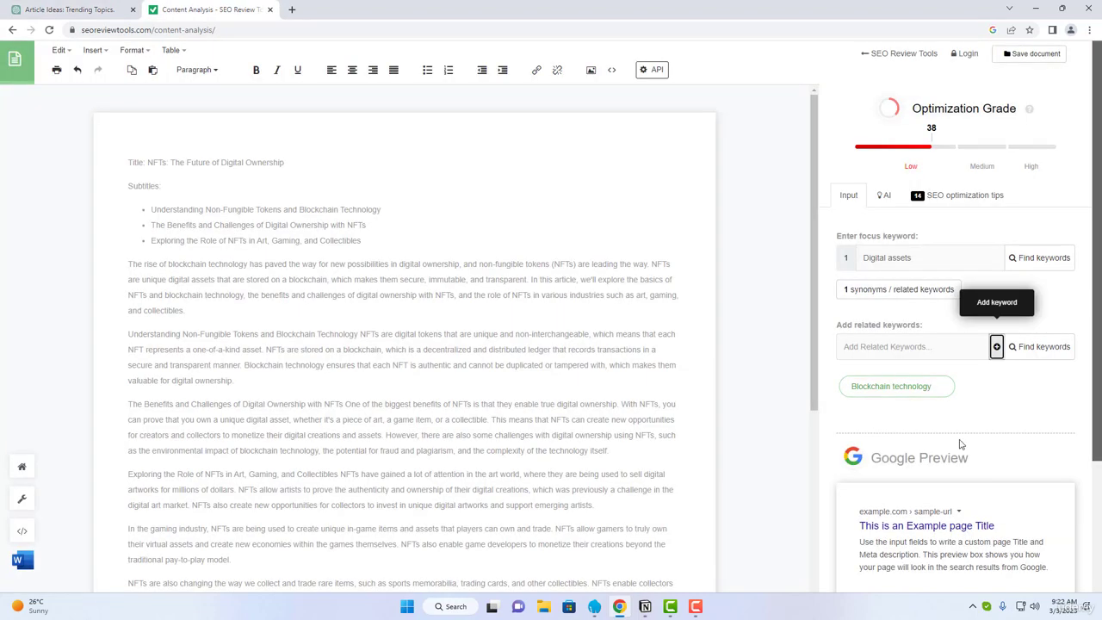
pyautogui.click(912, 346)
pyautogui.hotkey('ctrl', 'v')
pyautogui.click(996, 346)
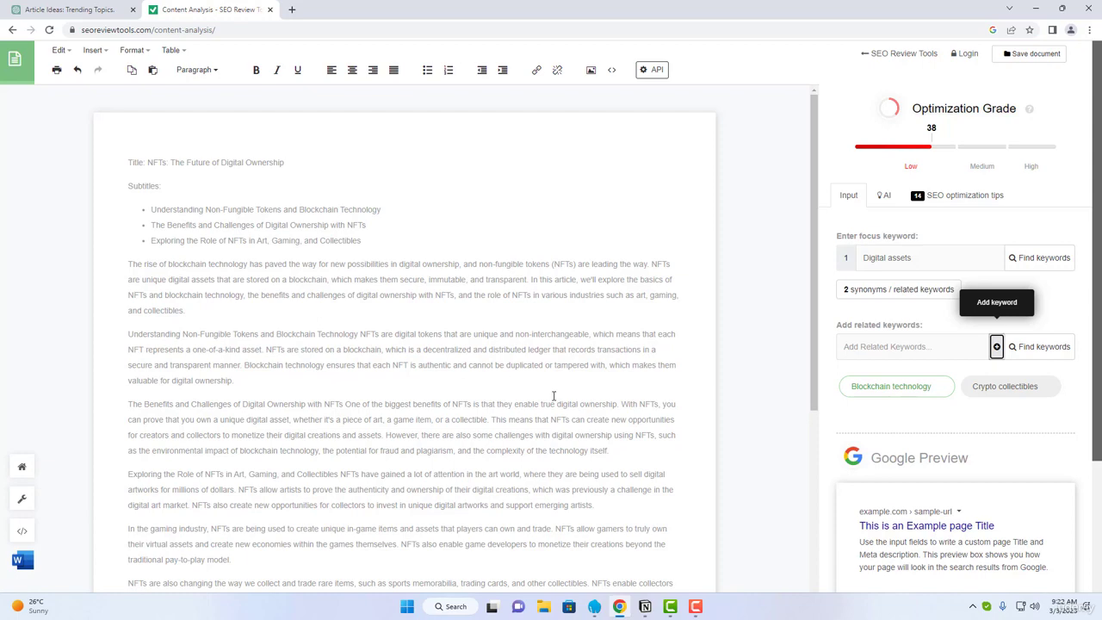
pyautogui.scroll(-3, 517, 360)
pyautogui.scroll(3, 430, 413)
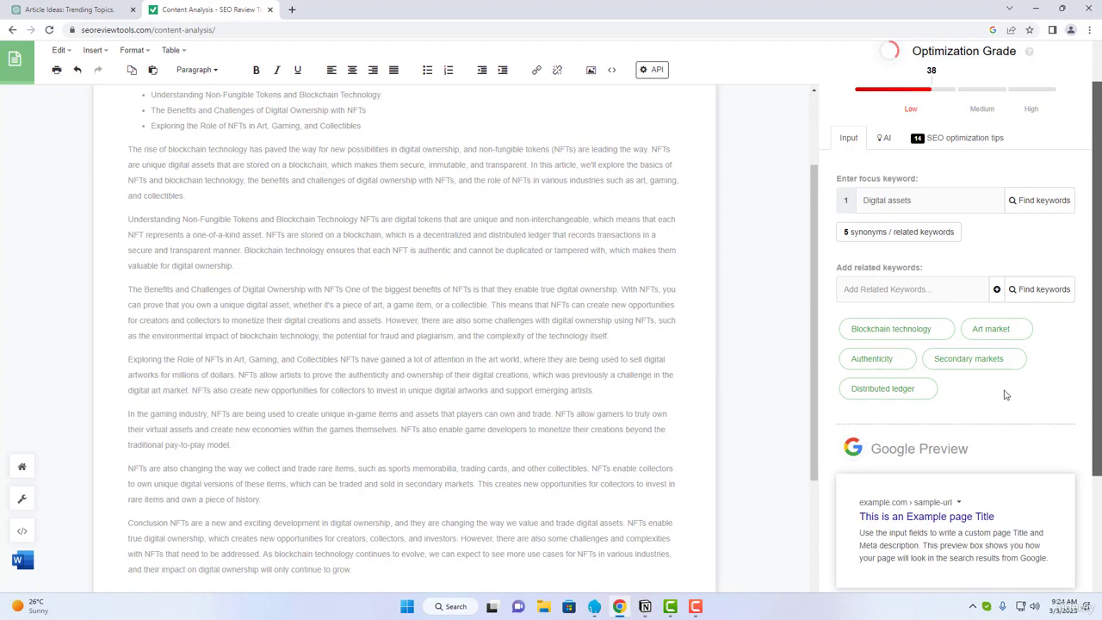
pyautogui.scroll(5, 809, 353)
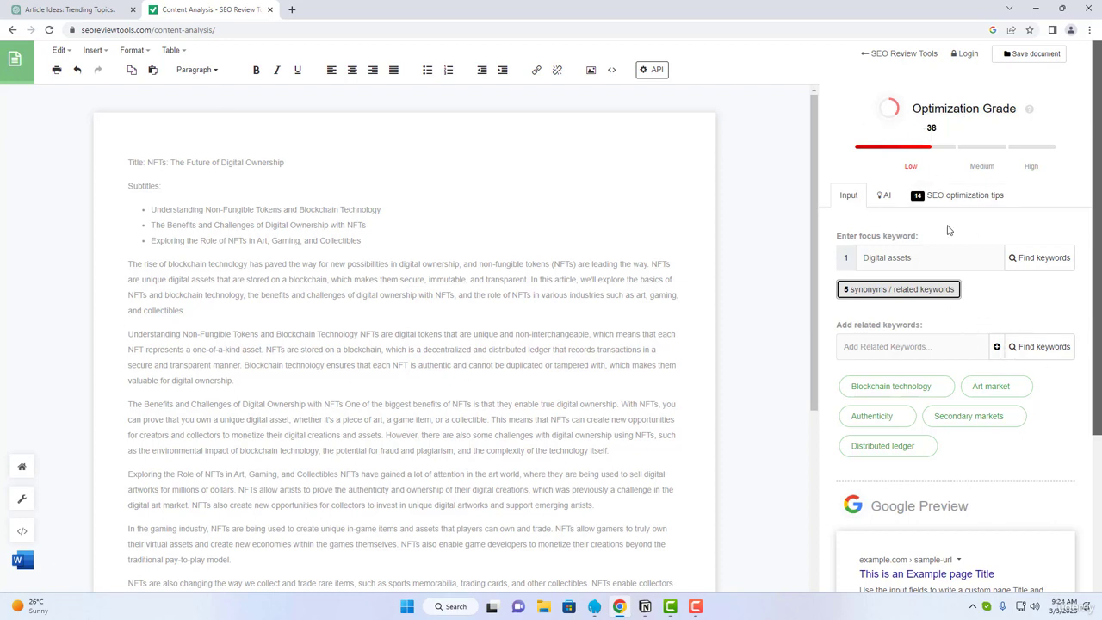
pyautogui.scroll(-3, 997, 327)
pyautogui.scroll(3, 997, 331)
# Step: Check the missing page title tip, then find the page title and meta description fields
pyautogui.click(981, 199)
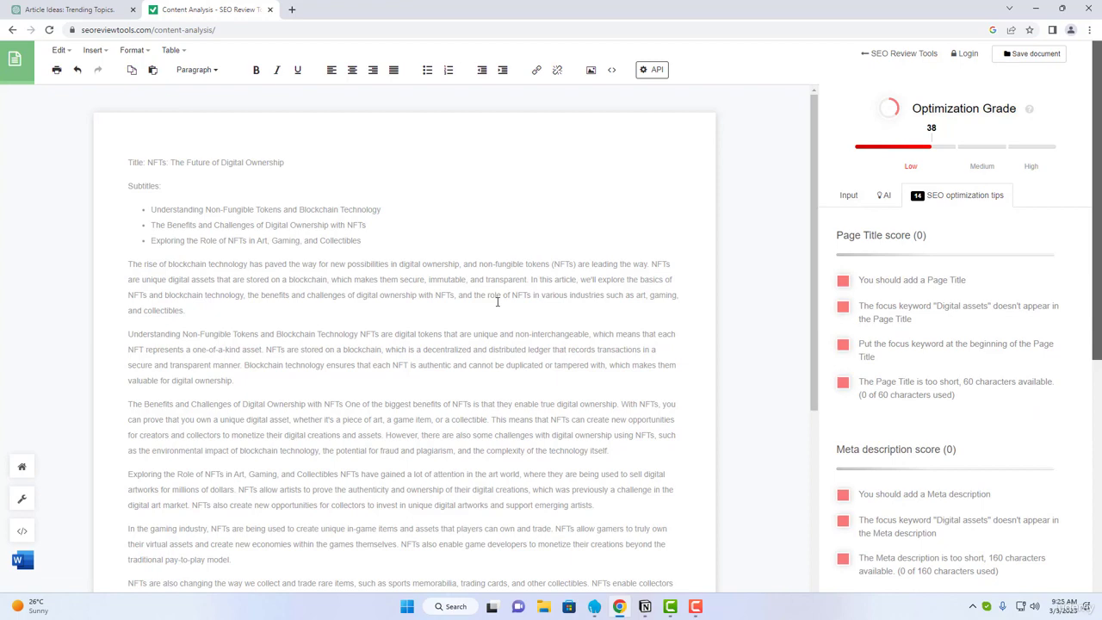
pyautogui.moveTo(861, 280); pyautogui.dragTo(983, 290)
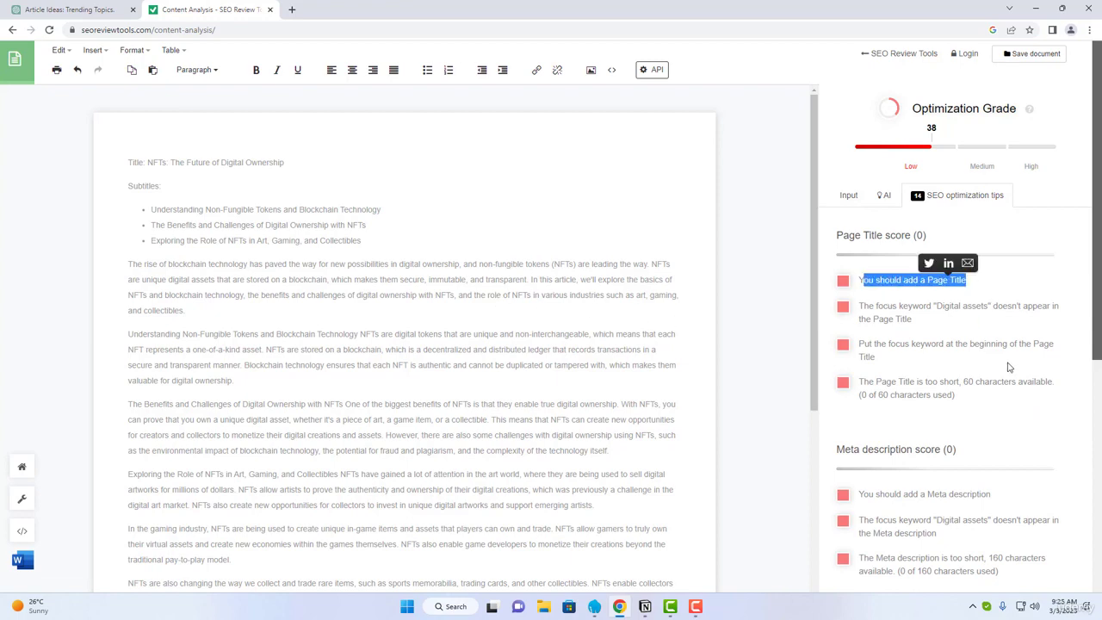
pyautogui.click(888, 196)
pyautogui.scroll(-3, 947, 319)
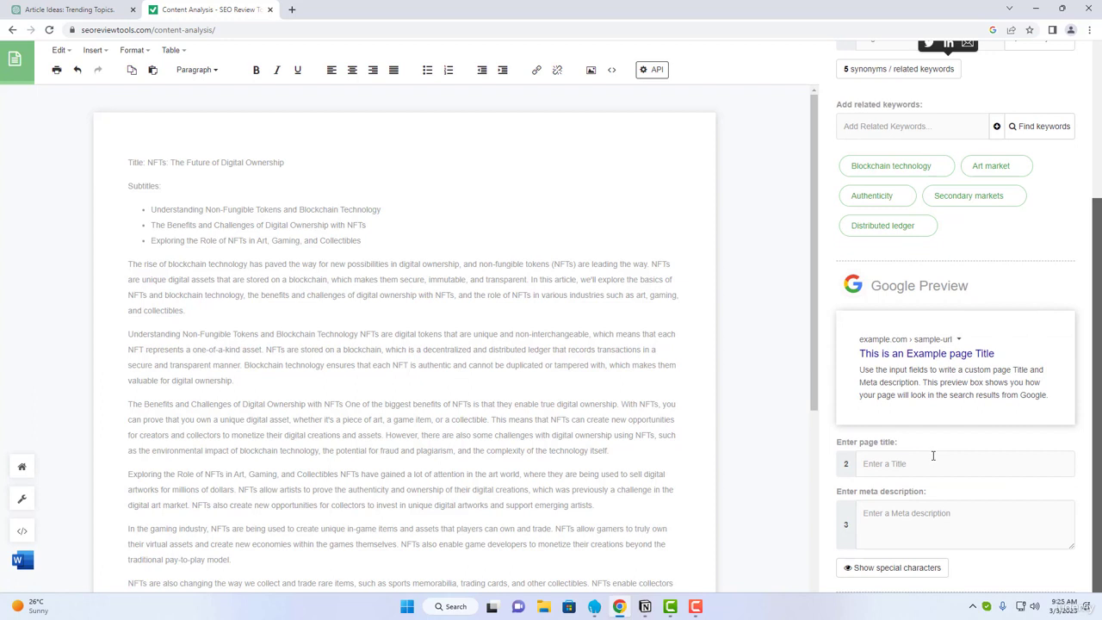
pyautogui.moveTo(841, 441); pyautogui.dragTo(910, 448)
pyautogui.moveTo(879, 491); pyautogui.dragTo(942, 490)
# Step: In ChatGPT, select the title 'NFTs: The Future of Digital Ownership'
pyautogui.click(69, 10)
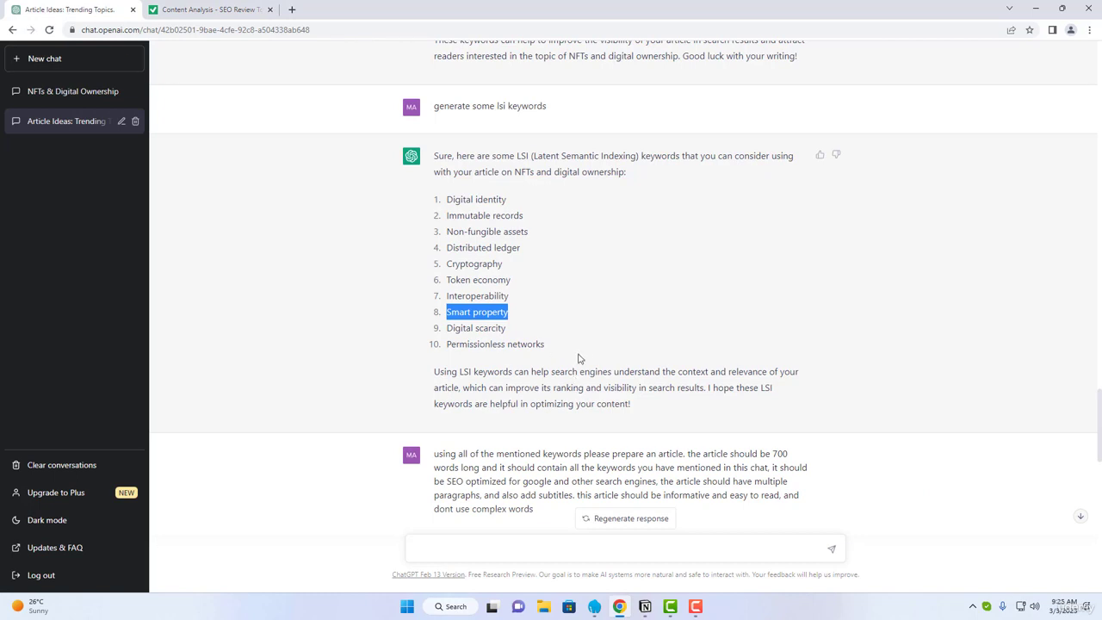
pyautogui.scroll(7, 544, 347)
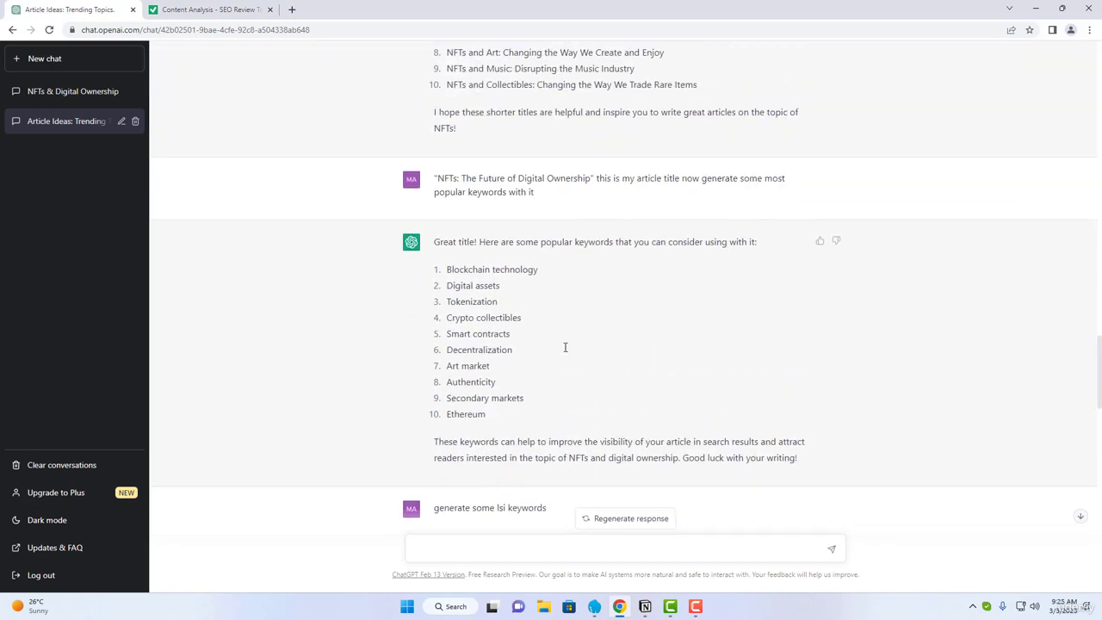
pyautogui.moveTo(439, 349); pyautogui.dragTo(593, 353)
pyautogui.hotkey('ctrl', 'c')
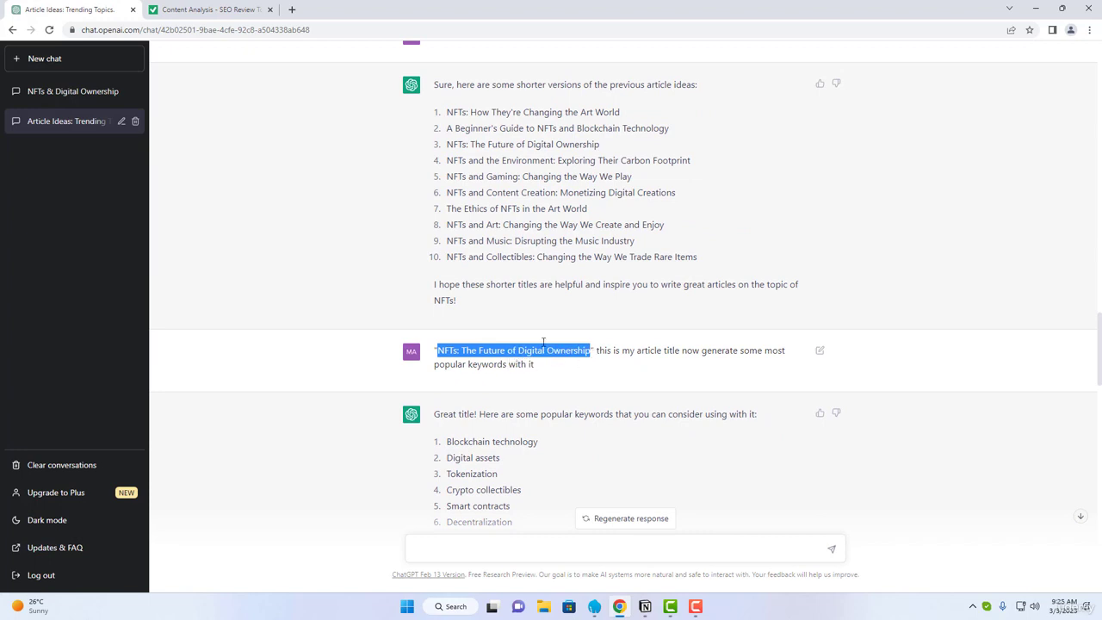
# Step: Paste 'NFTs: The Future of Digital Ownership' as the page title (37 of 60 characters)
pyautogui.click(214, 9)
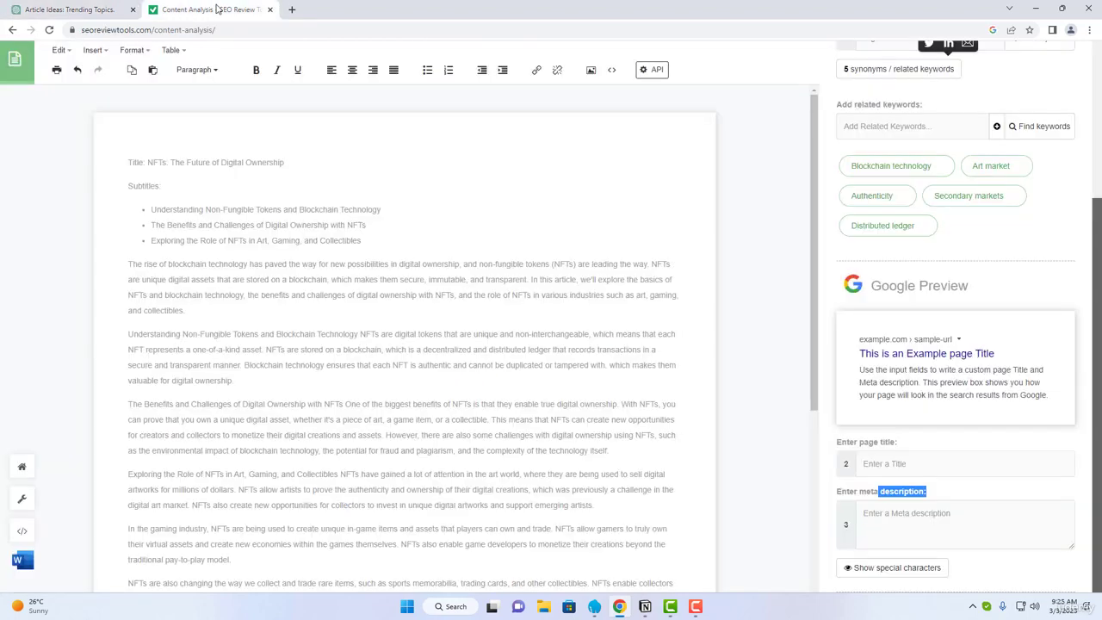
pyautogui.click(915, 464)
pyautogui.hotkey('ctrl', 'v')
pyautogui.scroll(-3, 928, 460)
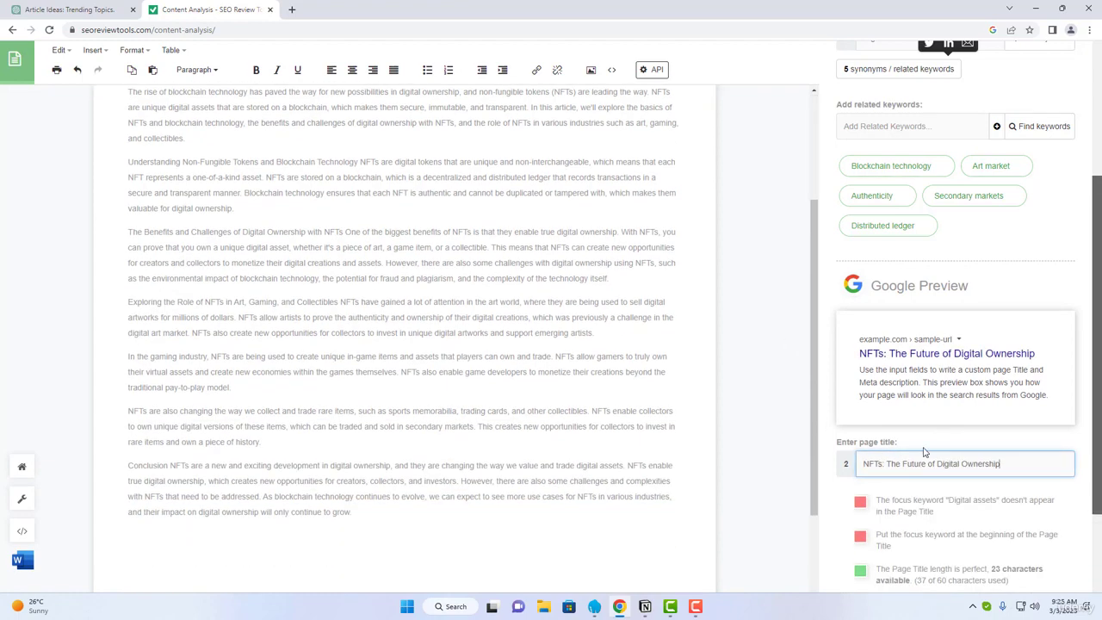
pyautogui.click(75, 7)
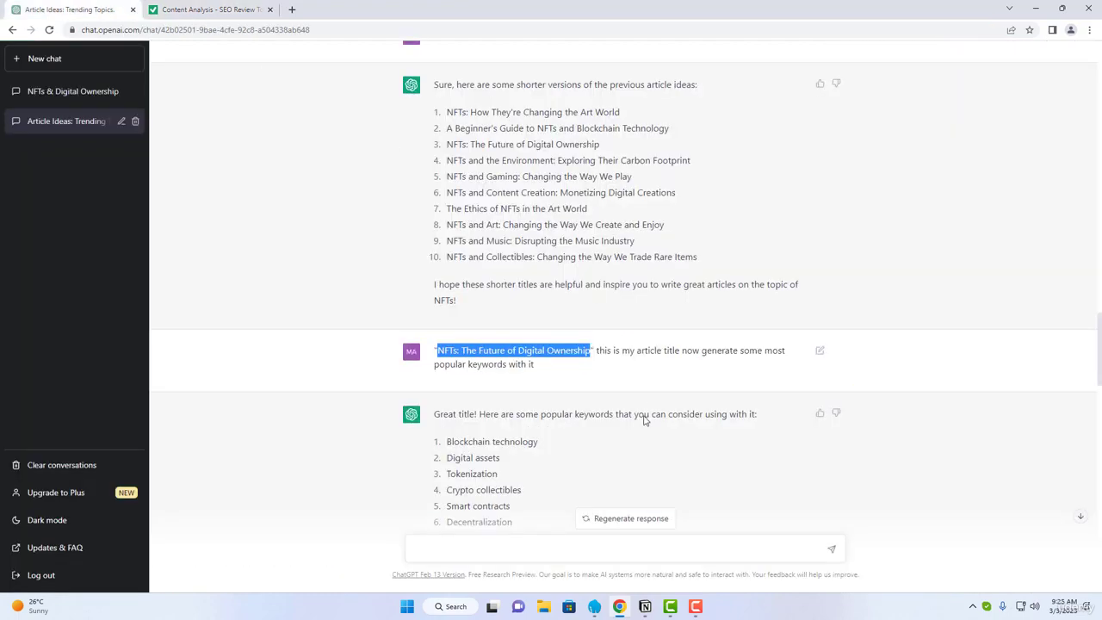
# Step: Scroll the ChatGPT chat down to the end of the generated NFT article
pyautogui.scroll(-2, 435, 318)
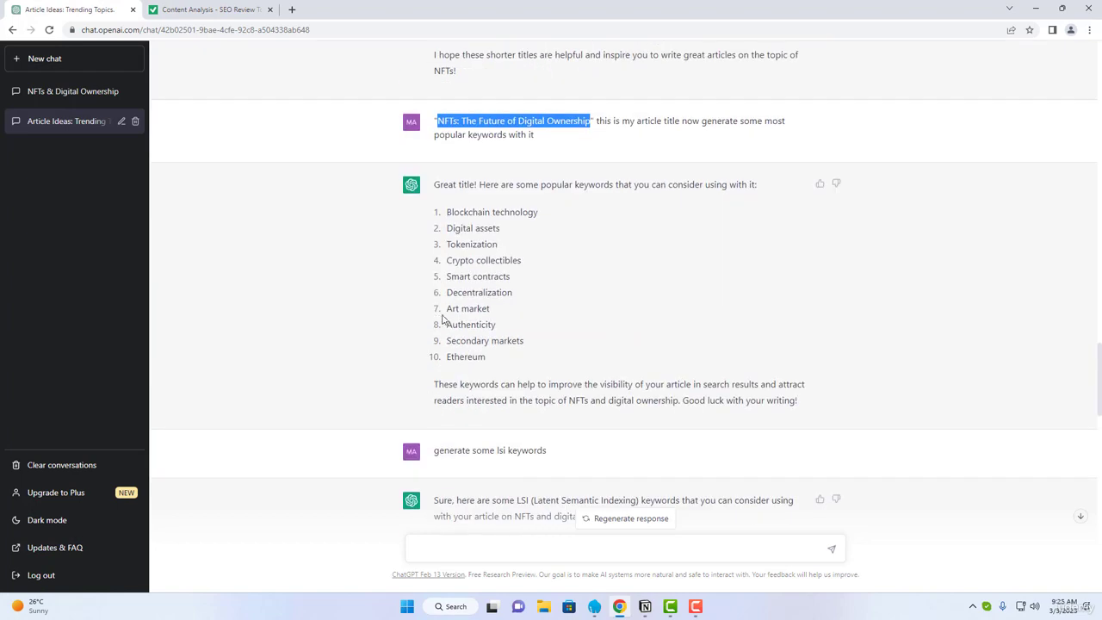
pyautogui.scroll(1, 441, 321)
pyautogui.click(514, 300)
pyautogui.moveTo(500, 288); pyautogui.dragTo(447, 294)
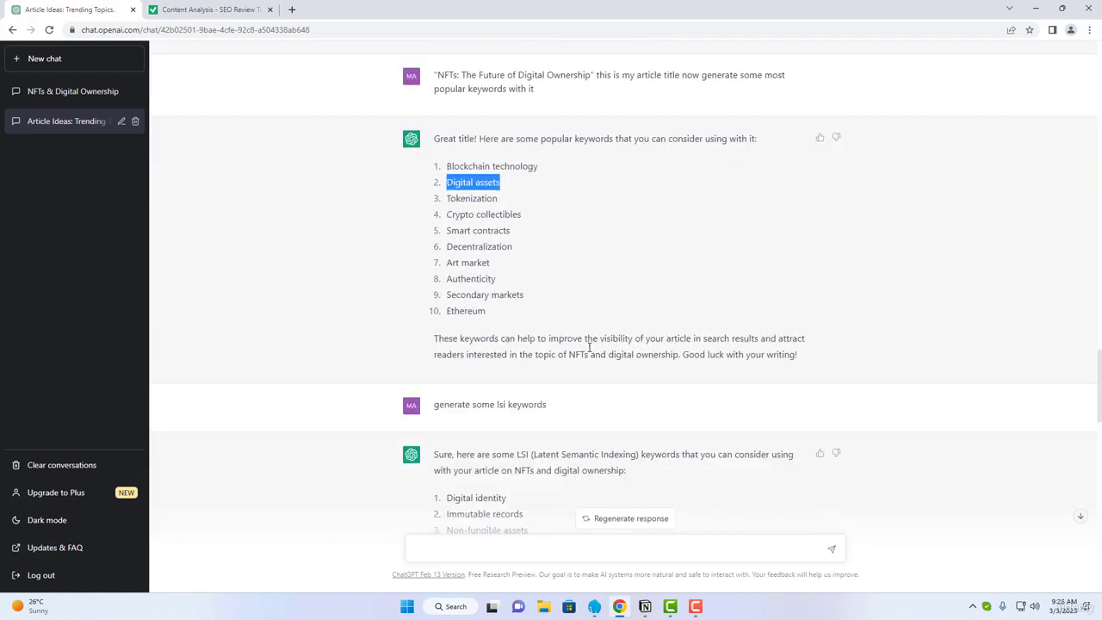
pyautogui.scroll(-15, 616, 348)
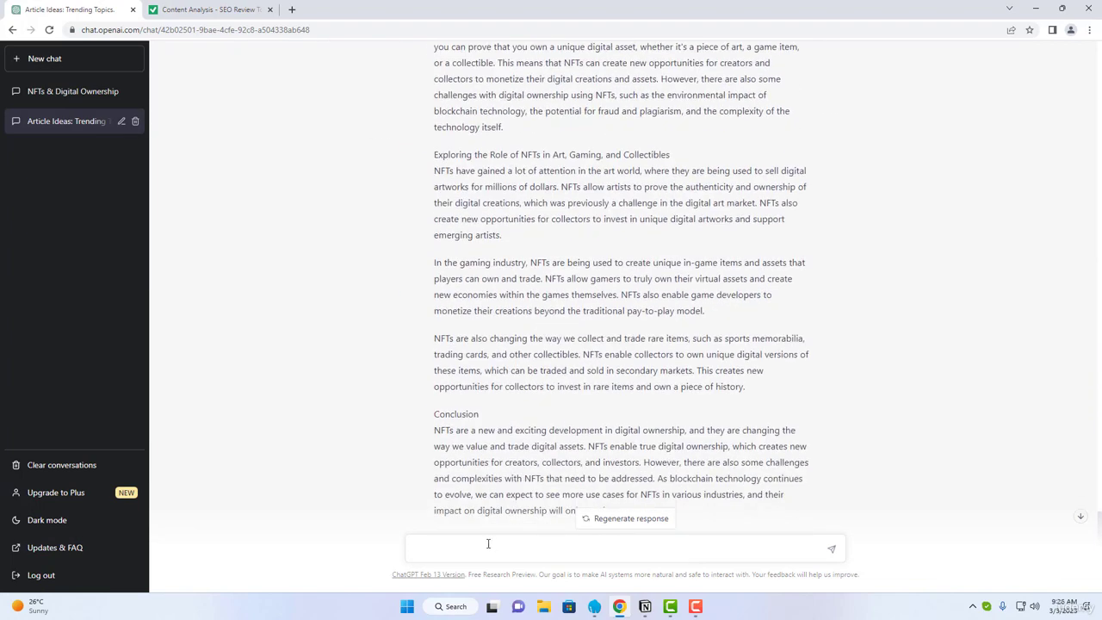
pyautogui.scroll(-1, 482, 516)
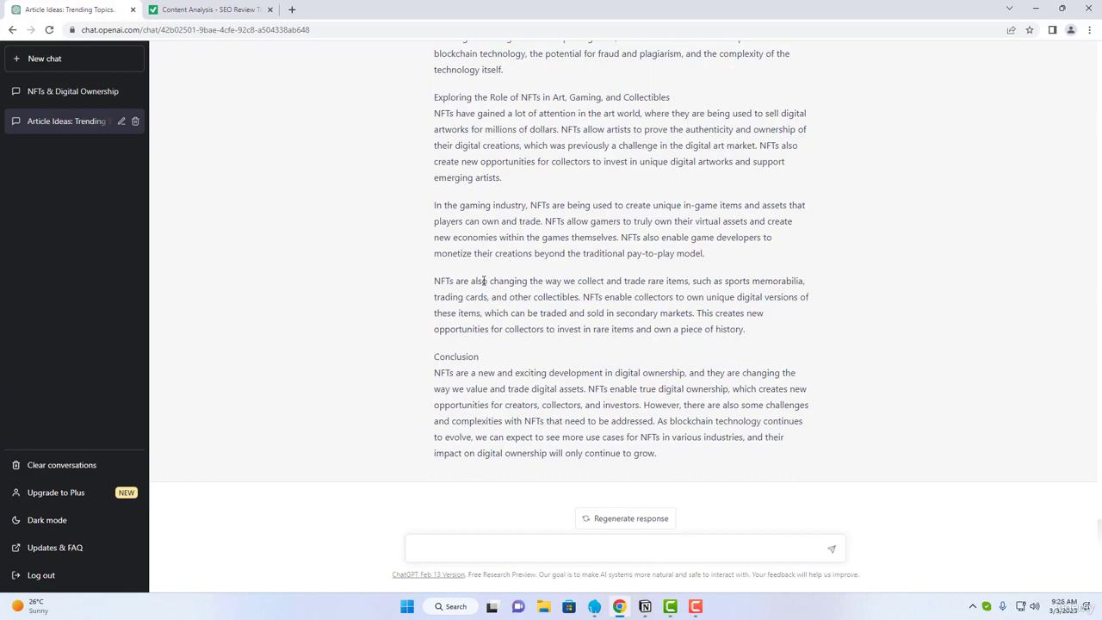
pyautogui.scroll(10, 556, 293)
pyautogui.scroll(-10, 552, 297)
# Step: Ask ChatGPT to create a meta description for the NFT article
pyautogui.write('reate a meta description forn')
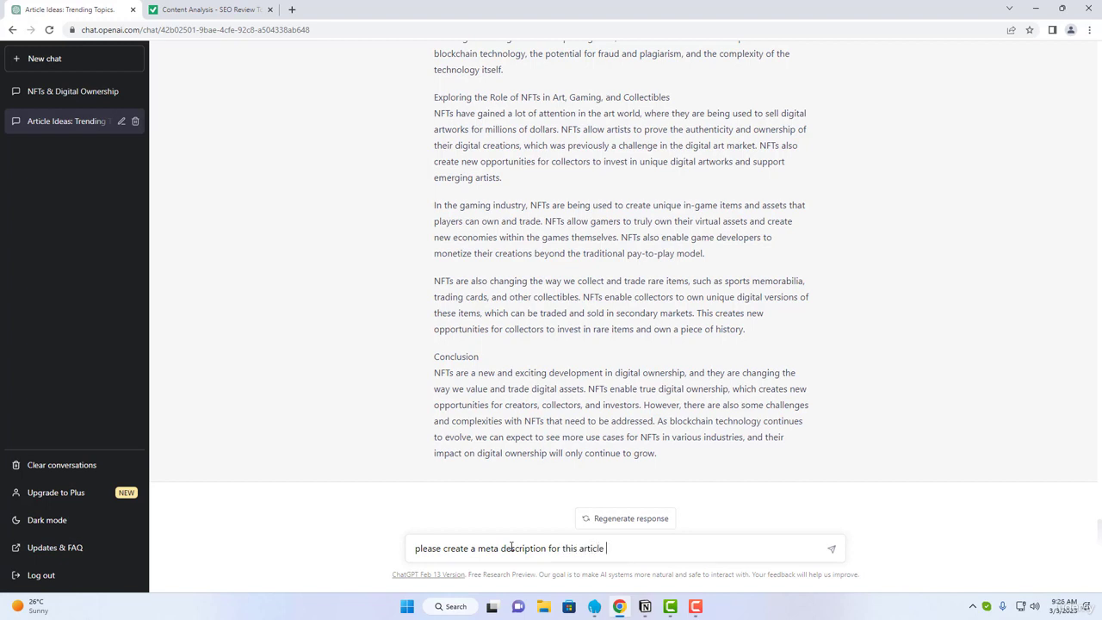
pyautogui.press('Return')
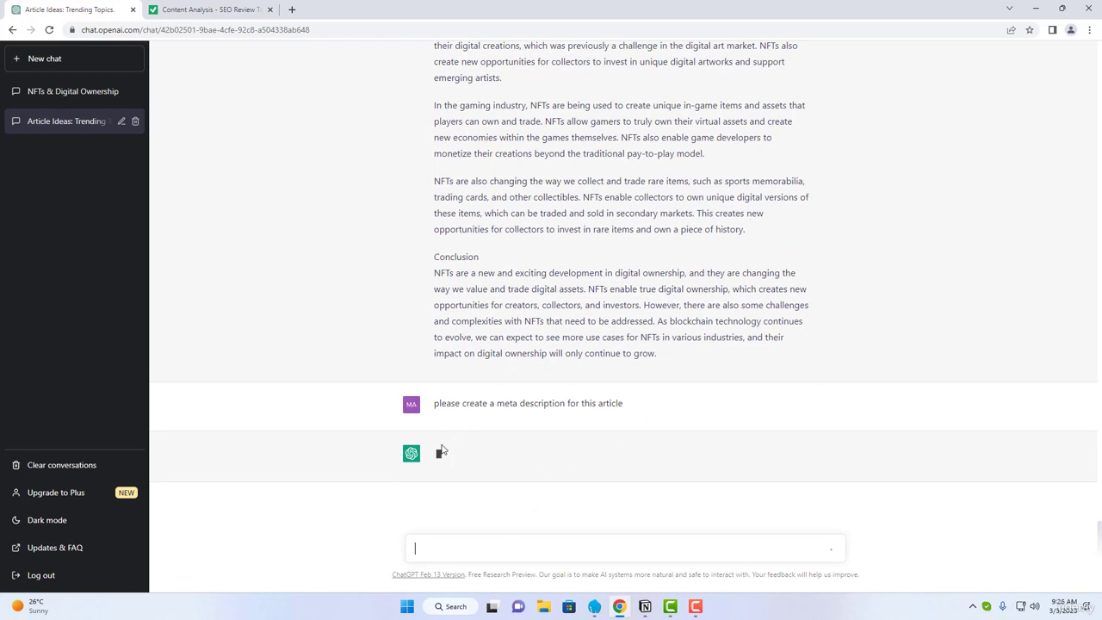
pyautogui.moveTo(415, 396); pyautogui.dragTo(682, 413)
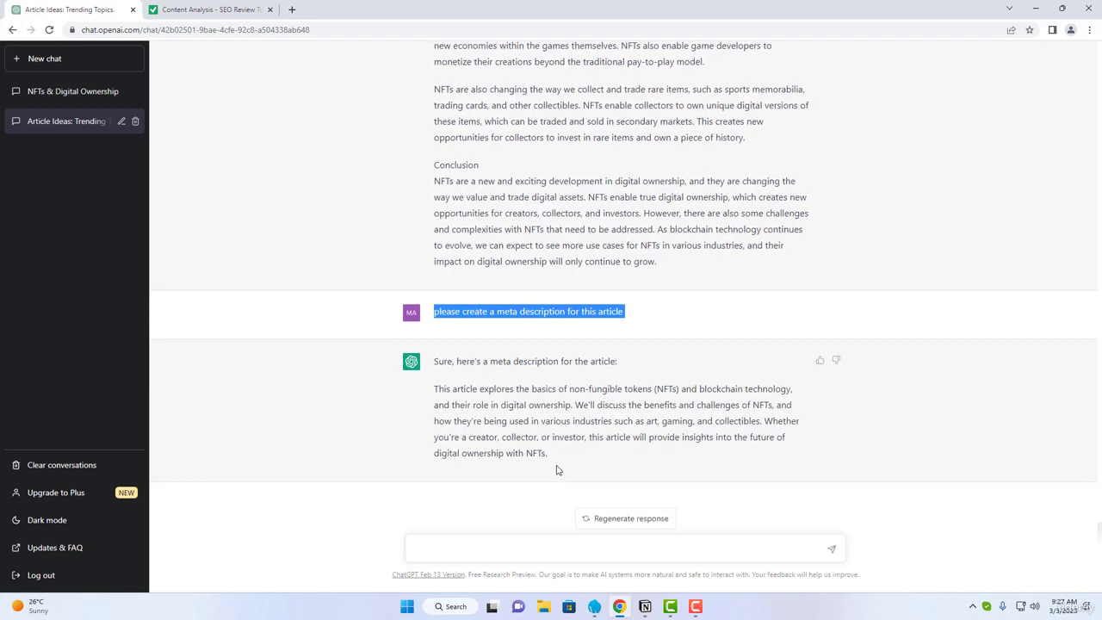
pyautogui.moveTo(434, 388); pyautogui.dragTo(574, 437)
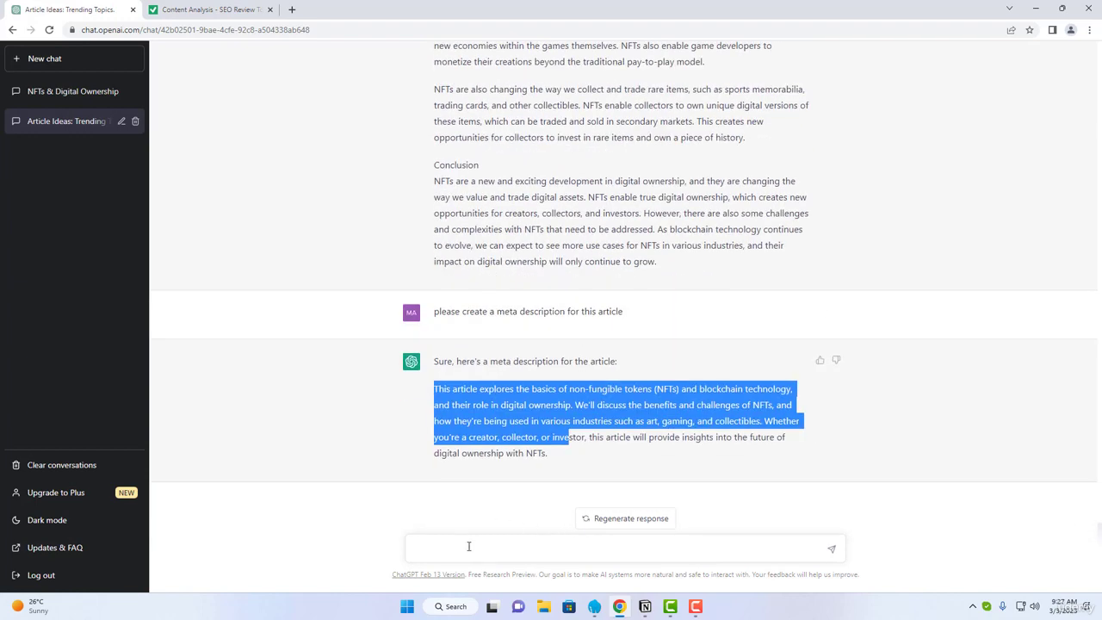
pyautogui.click(468, 546)
# Step: Resend the prompt reworded as 'create a seo meta description' for the article
pyautogui.moveTo(434, 312); pyautogui.dragTo(639, 323)
pyautogui.hotkey('ctrl', 'c')
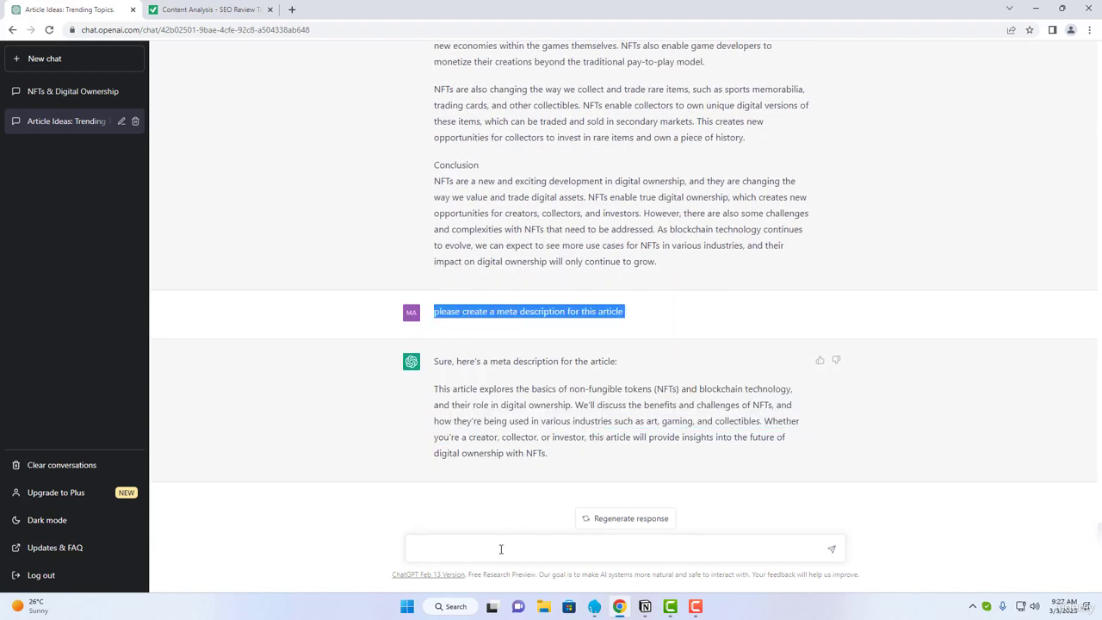
pyautogui.click(499, 548)
pyautogui.hotkey('ctrl', 'v')
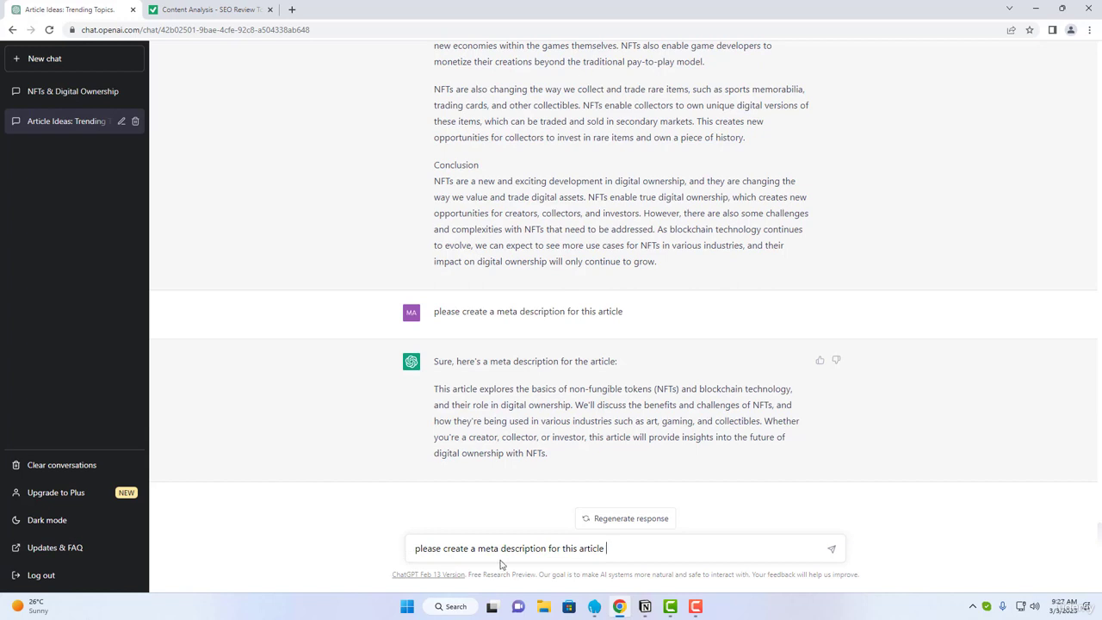
pyautogui.click(473, 548)
pyautogui.write('seo')
pyautogui.press('Return')
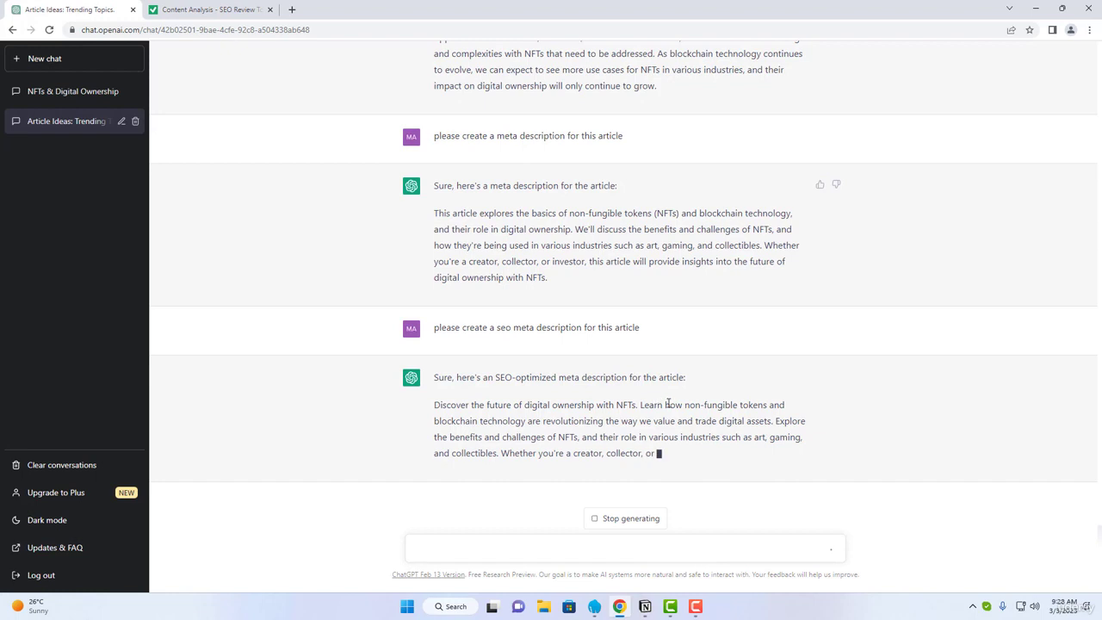
# Step: Select the full SEO-optimized meta description from ChatGPT's reply
pyautogui.moveTo(433, 389); pyautogui.dragTo(648, 466)
pyautogui.click(641, 461)
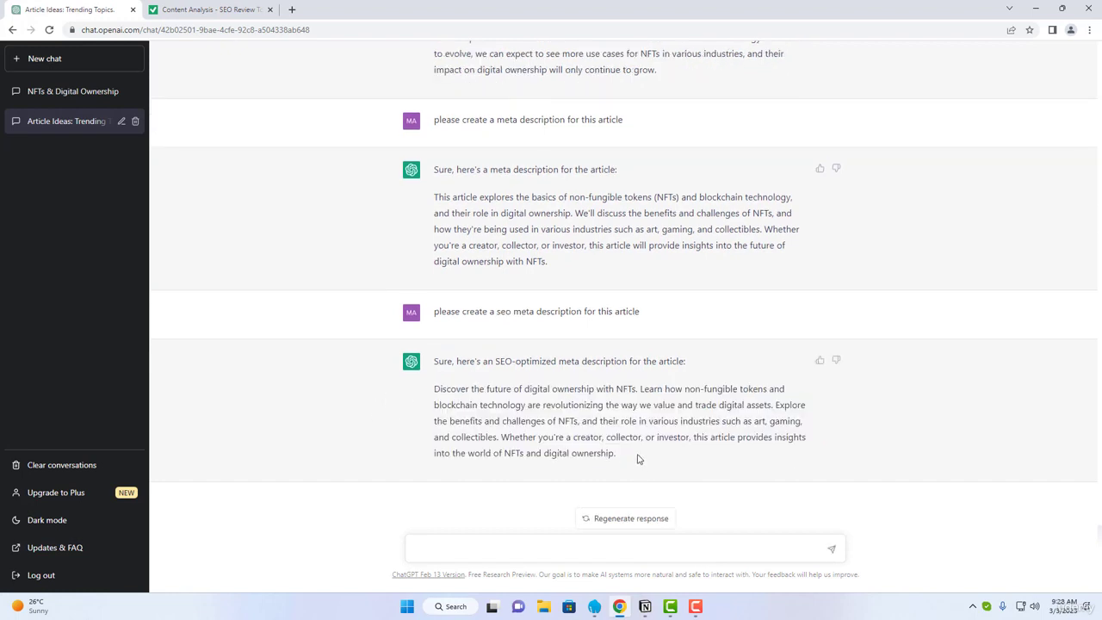
pyautogui.moveTo(622, 460); pyautogui.dragTo(428, 395)
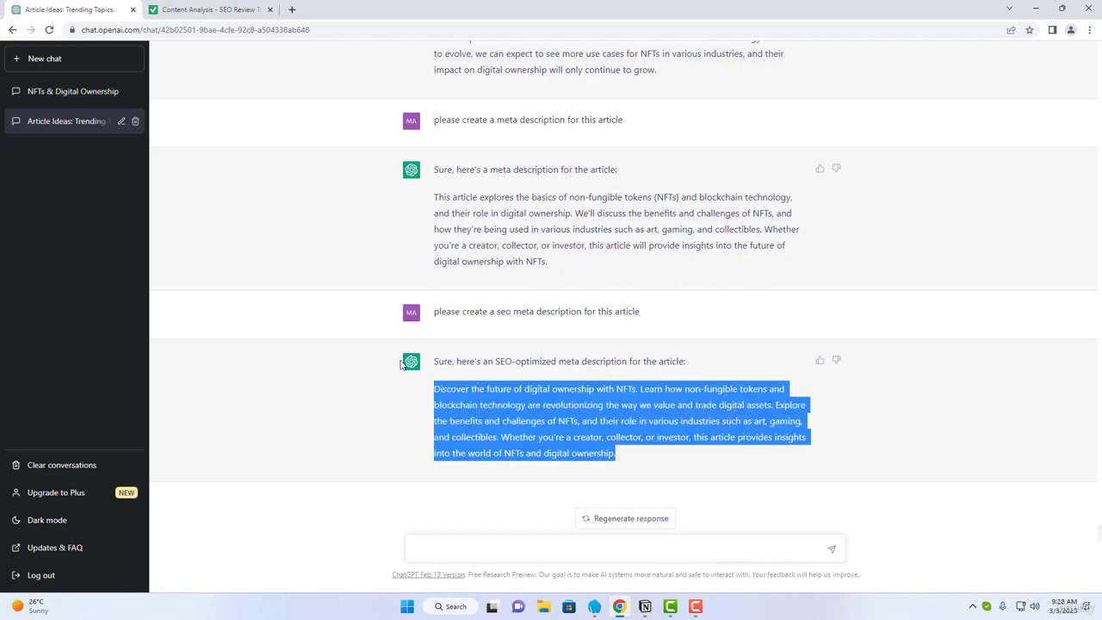
pyautogui.click(203, 9)
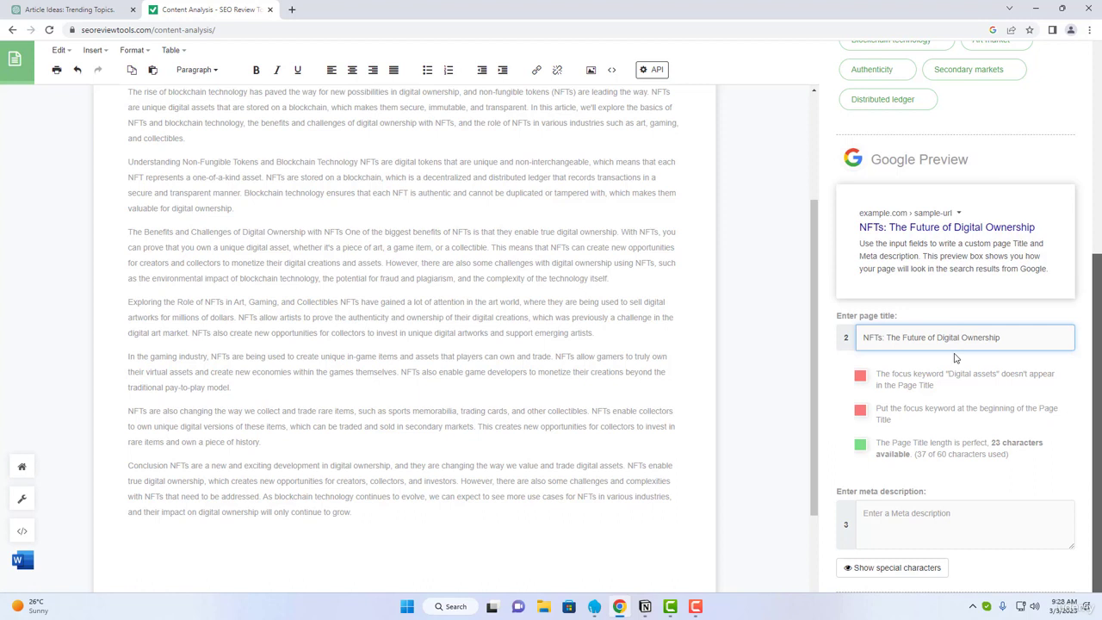
# Step: Paste the SEO meta description into the meta description field, flagged at 418/160 characters
pyautogui.moveTo(1009, 336); pyautogui.dragTo(831, 338)
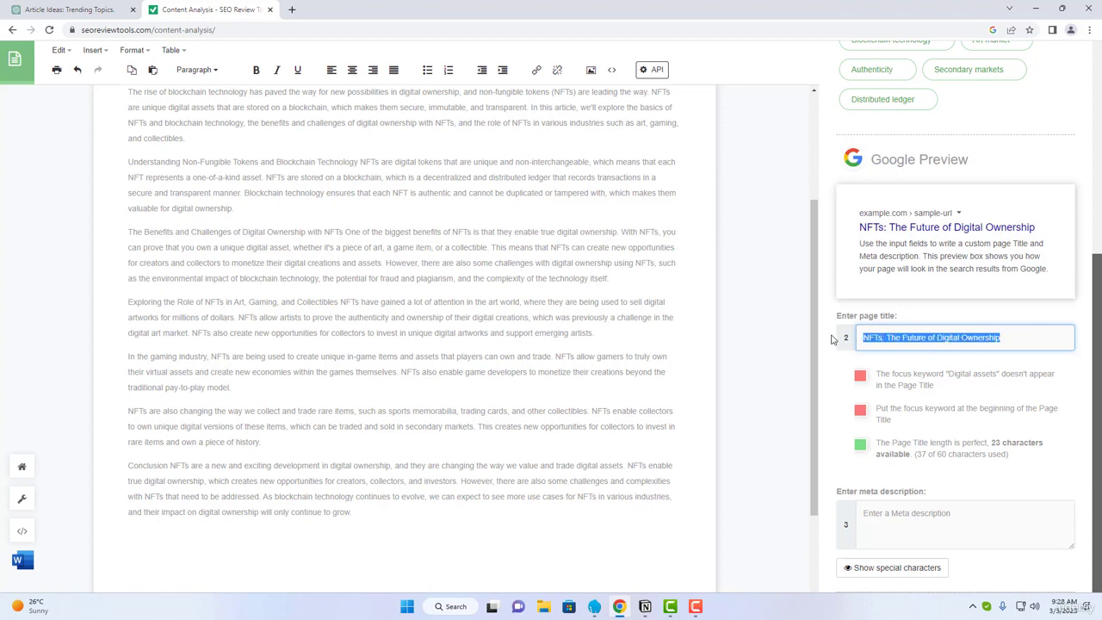
pyautogui.click(1013, 521)
pyautogui.hotkey('ctrl', 'v')
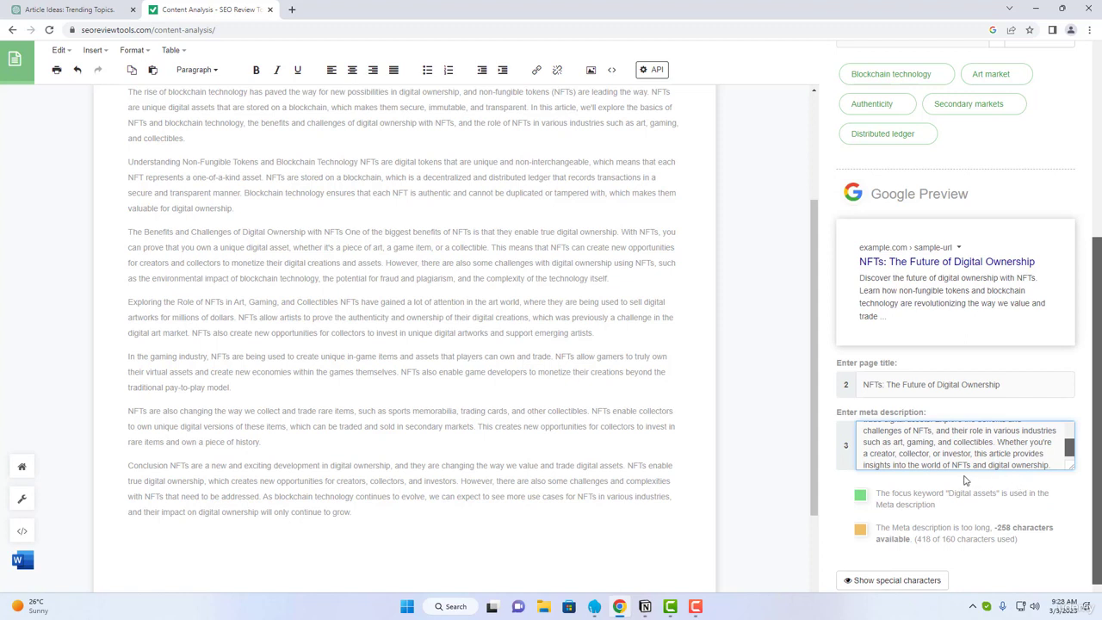
pyautogui.scroll(-1, 909, 478)
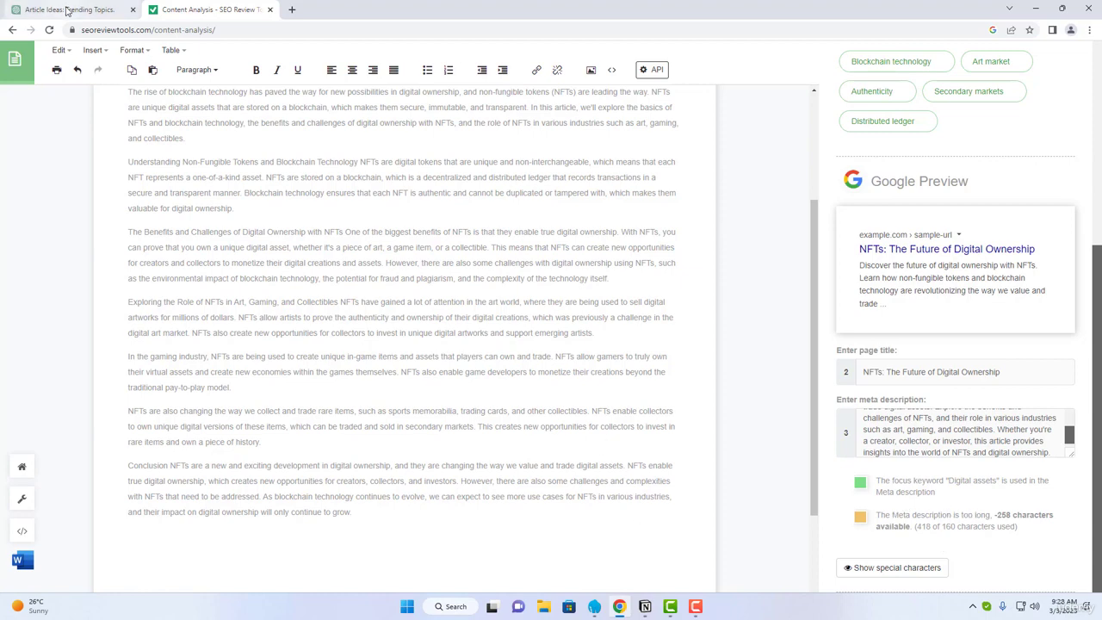
pyautogui.click(68, 9)
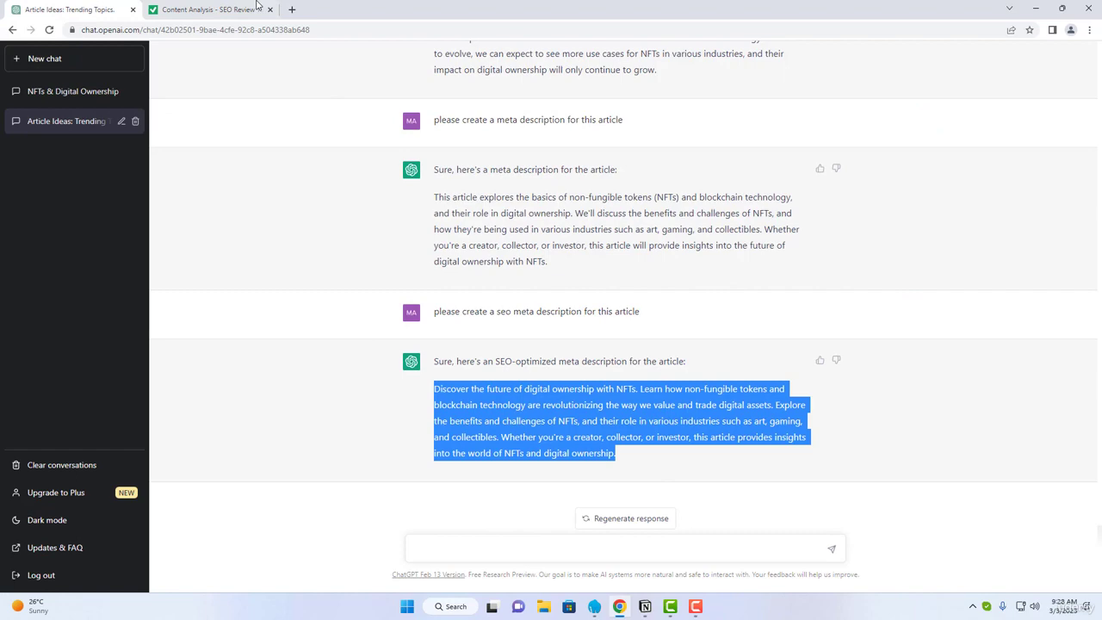
pyautogui.click(232, 8)
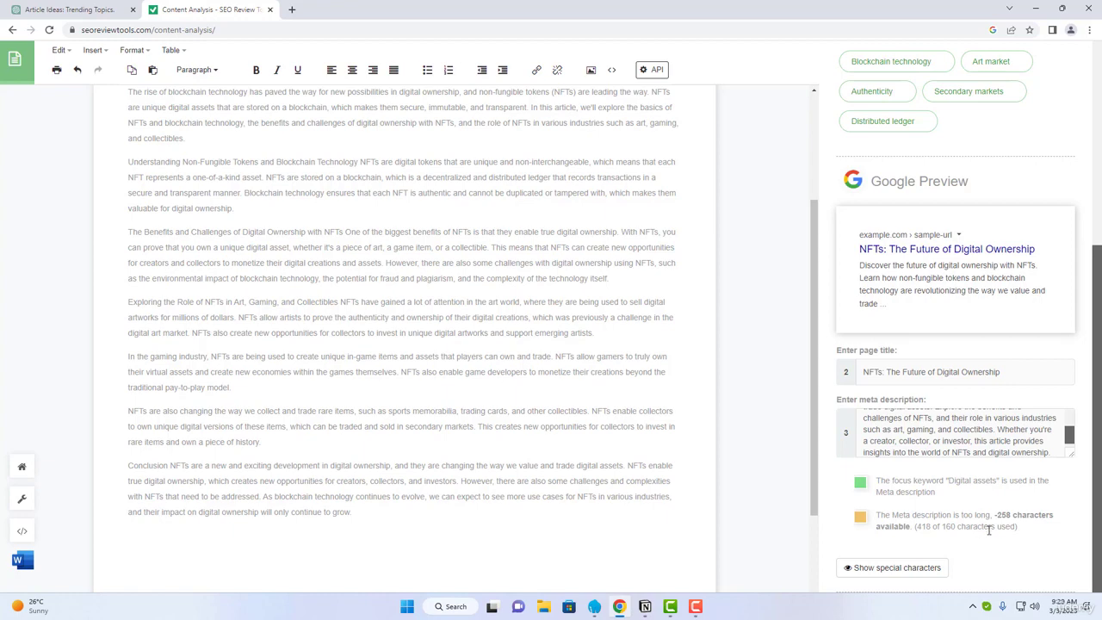
# Step: Ask ChatGPT to make the meta description shorter, no more than 160 words
pyautogui.click(90, 9)
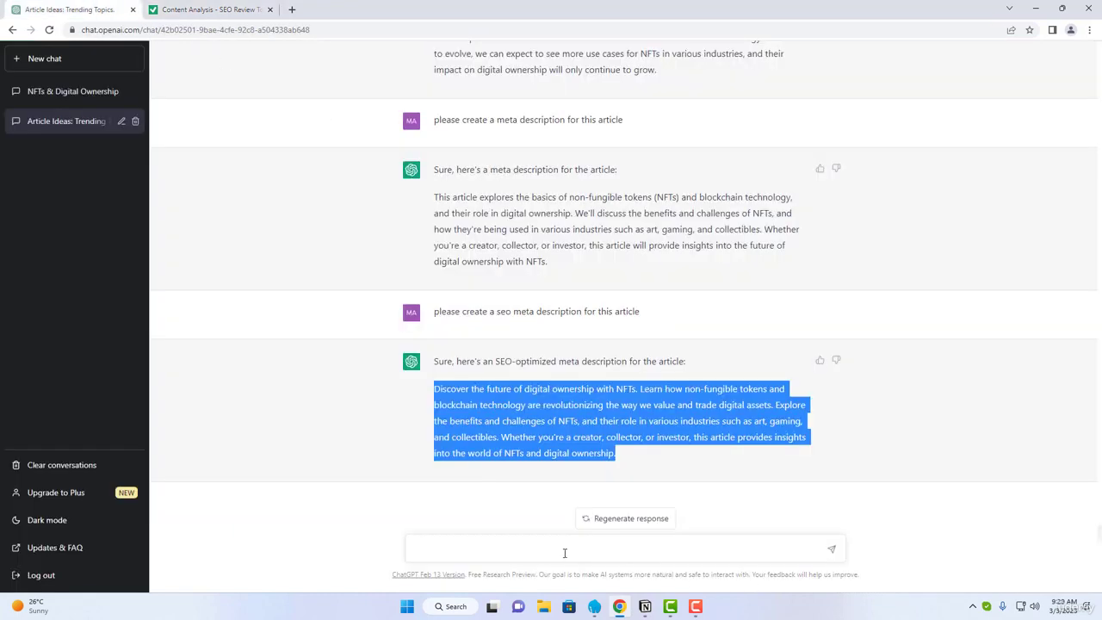
pyautogui.click(523, 546)
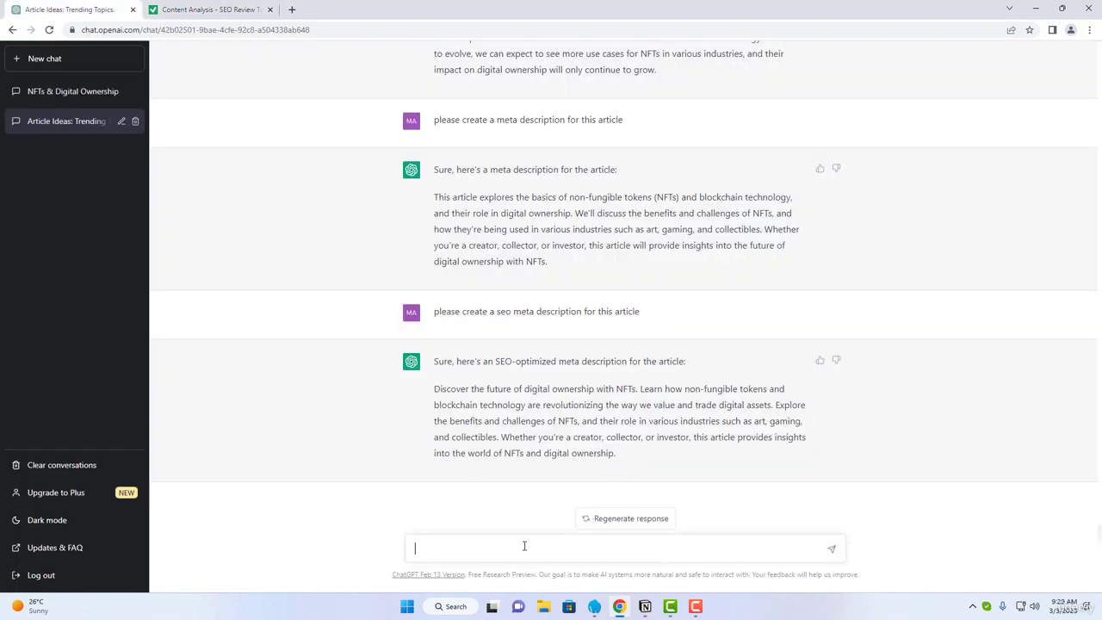
pyautogui.write('make it more short it should not be cross 16')
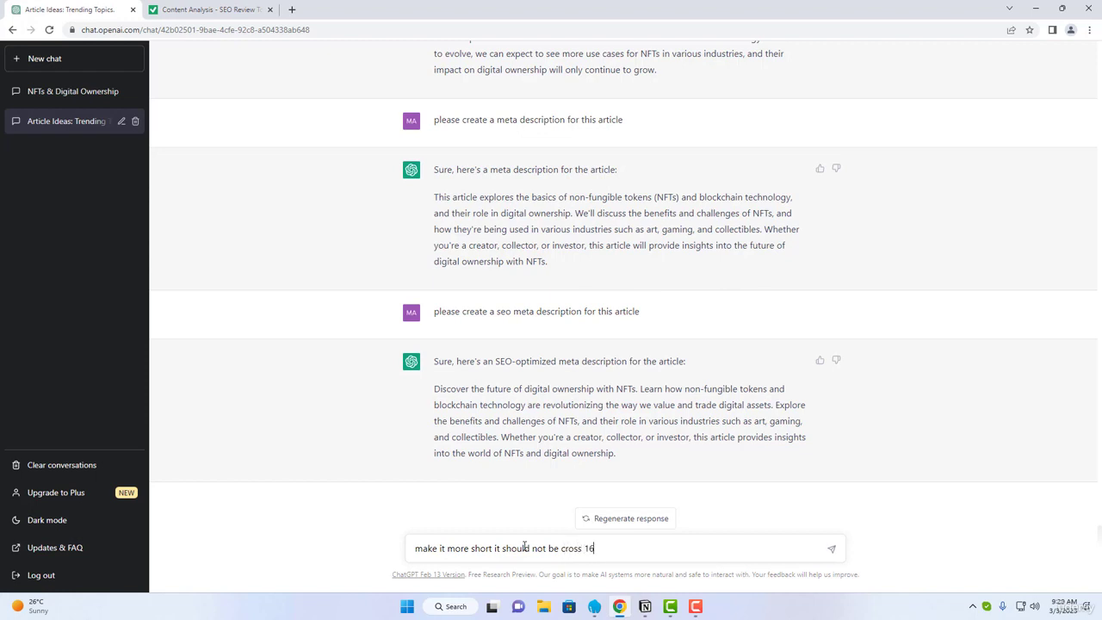
pyautogui.write('words')
pyautogui.press('Return')
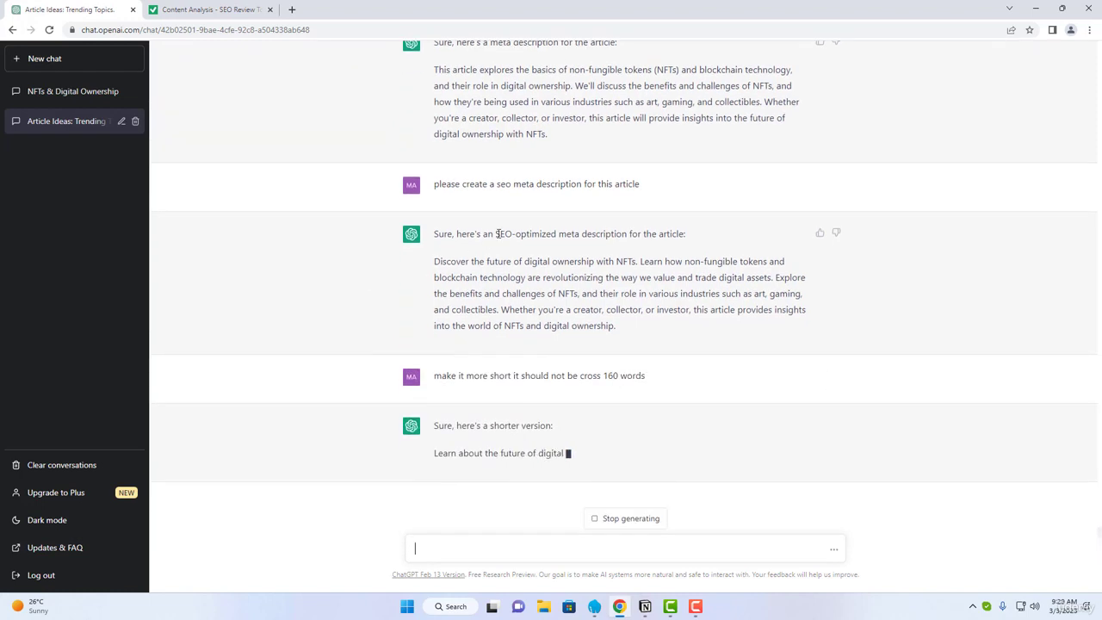
pyautogui.moveTo(436, 258); pyautogui.dragTo(671, 370)
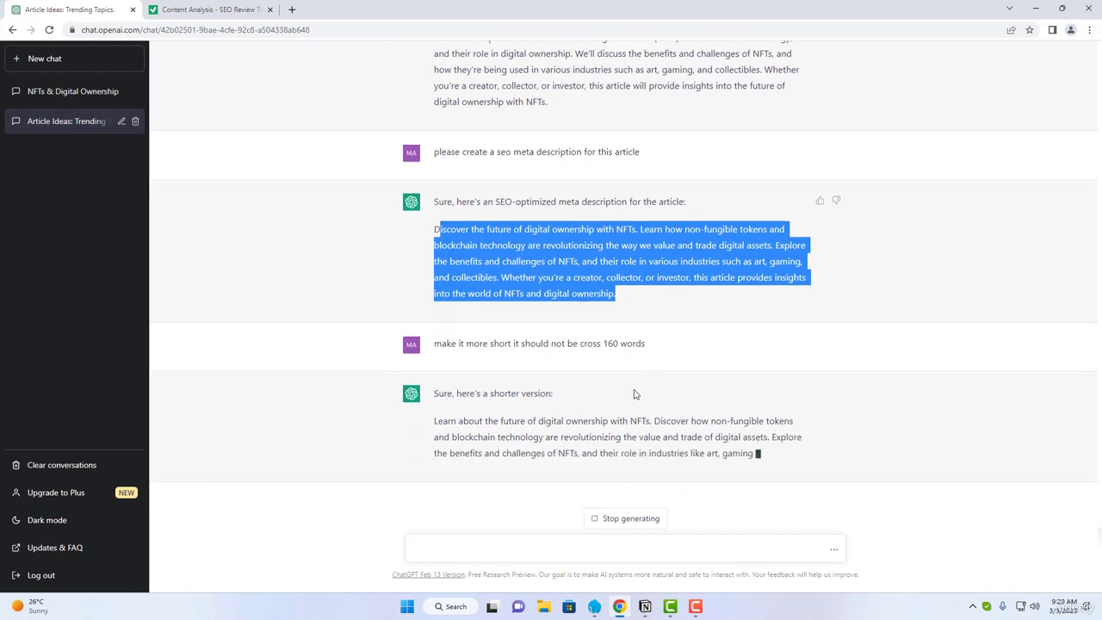
pyautogui.moveTo(435, 389); pyautogui.dragTo(728, 494)
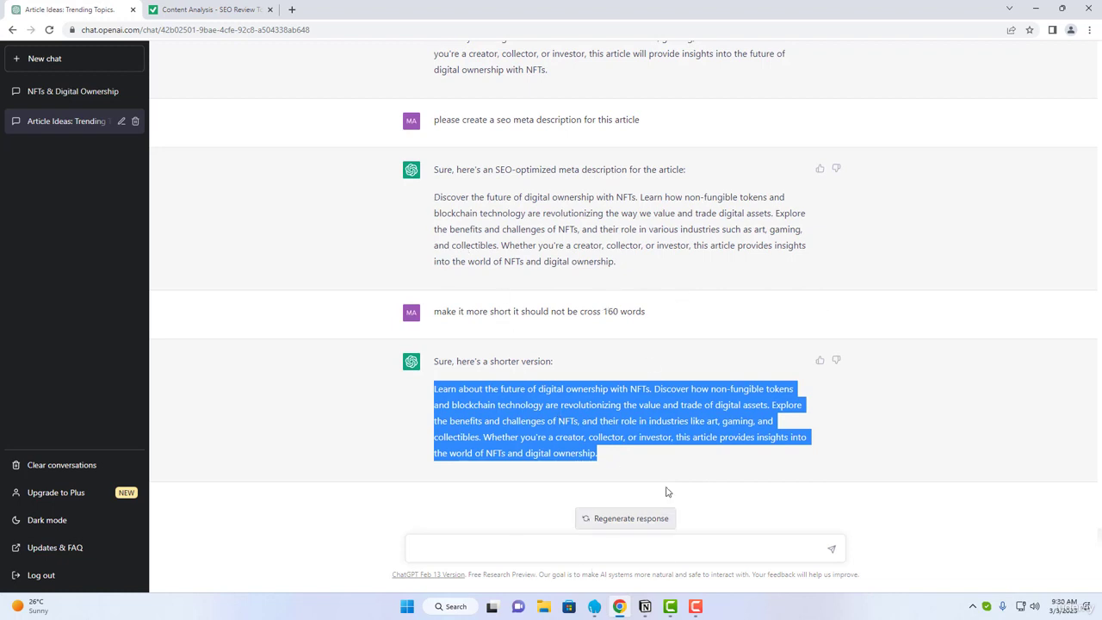
# Step: Resend the request limited to 160 characters and select the hashtag-ending reply
pyautogui.moveTo(605, 312); pyautogui.dragTo(660, 310)
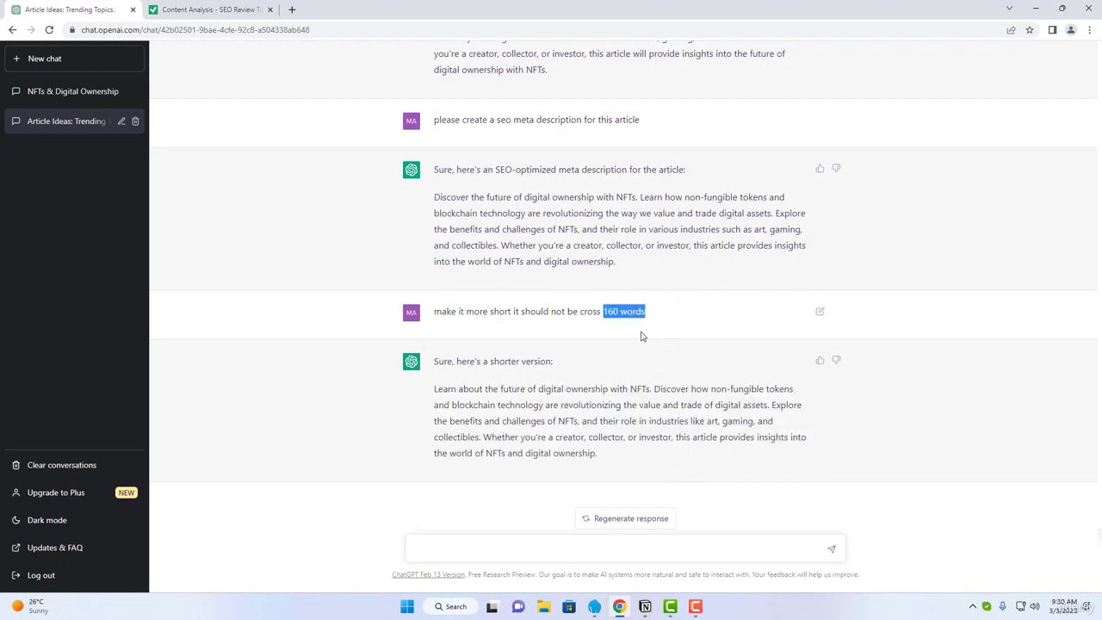
pyautogui.click(494, 550)
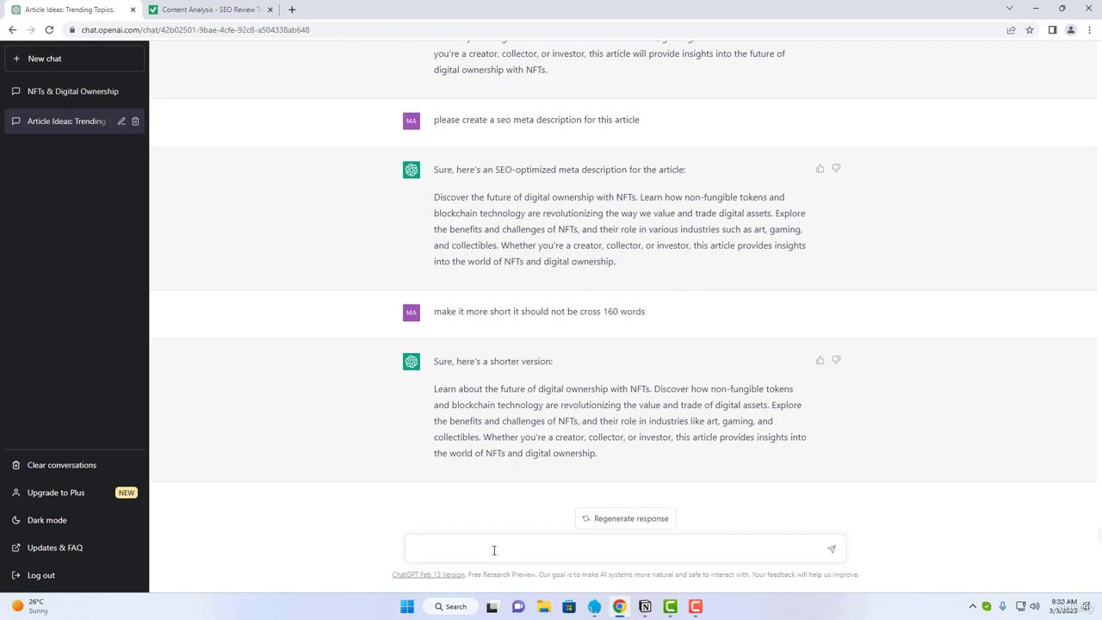
pyautogui.moveTo(435, 312); pyautogui.dragTo(647, 312)
pyautogui.hotkey('ctrl', 'c')
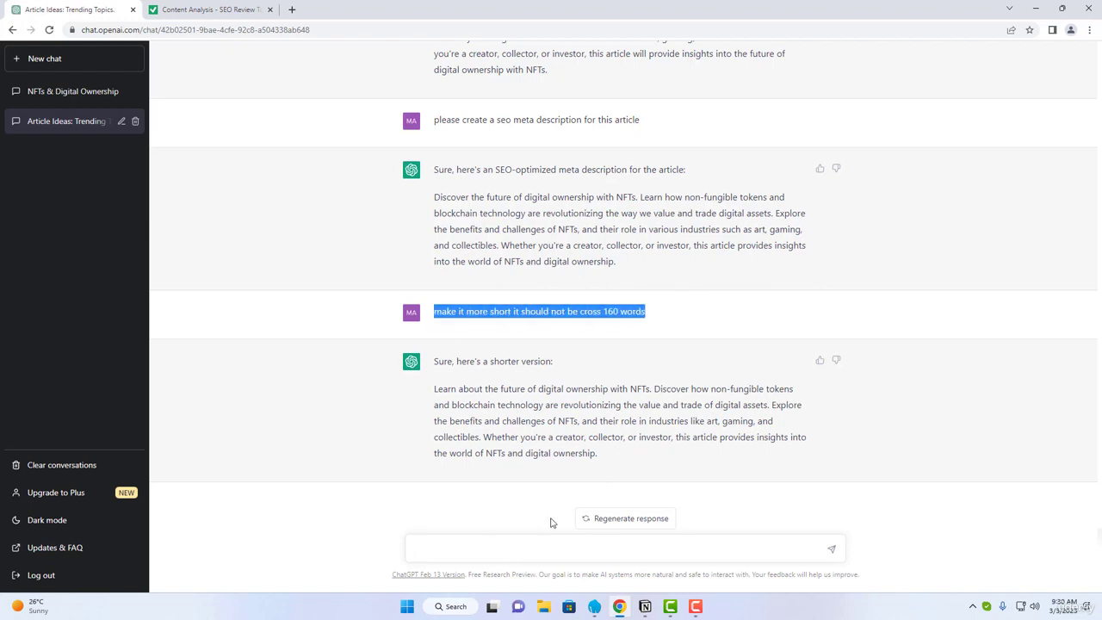
pyautogui.click(602, 548)
pyautogui.hotkey('ctrl', 'v')
pyautogui.press('BackSpace')
pyautogui.press('BackSpace')
pyautogui.press('BackSpace')
pyautogui.write('characters')
pyautogui.press('Return')
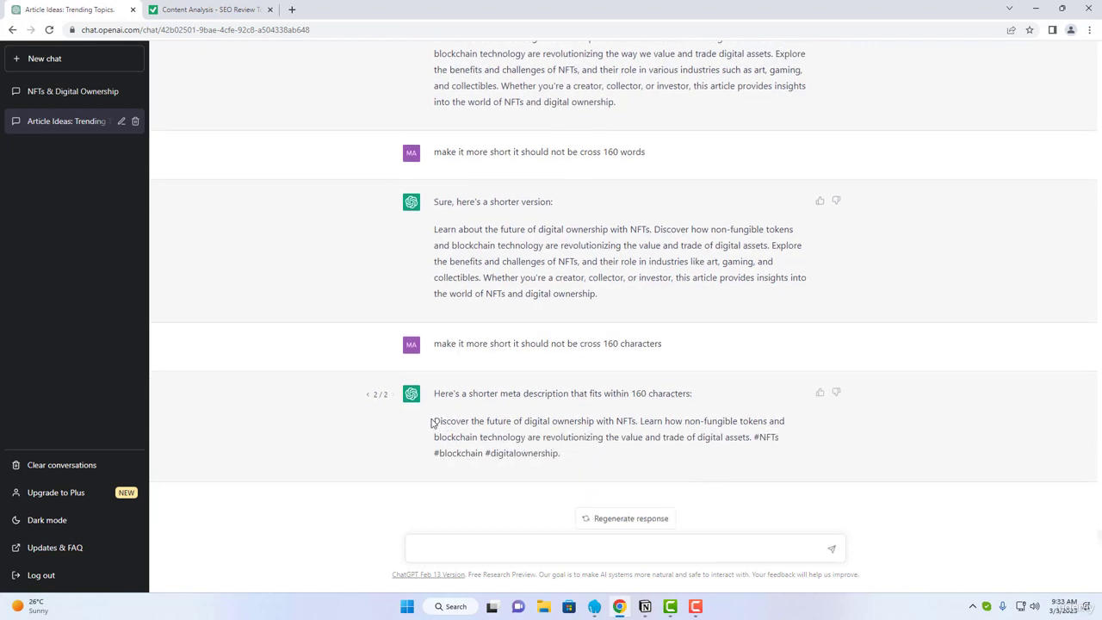
pyautogui.moveTo(434, 421); pyautogui.dragTo(609, 460)
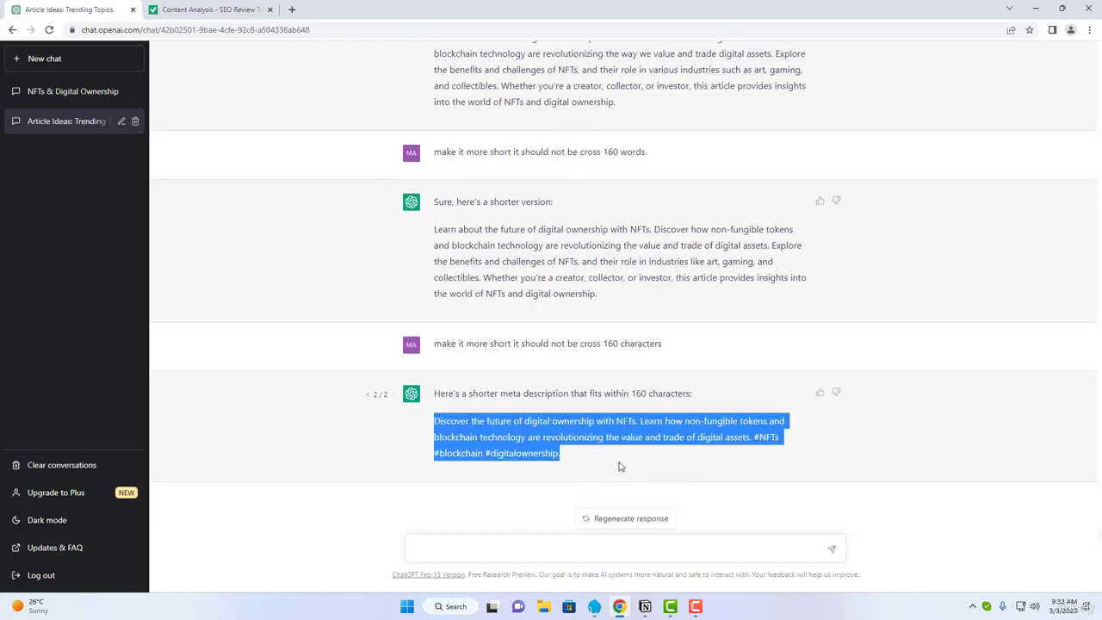
pyautogui.click(619, 467)
pyautogui.moveTo(568, 465); pyautogui.dragTo(435, 422)
pyautogui.hotkey('ctrl', 'c')
# Step: Replace the meta description with the shorter hashtag version, which reads 203 of 160 characters
pyautogui.click(207, 9)
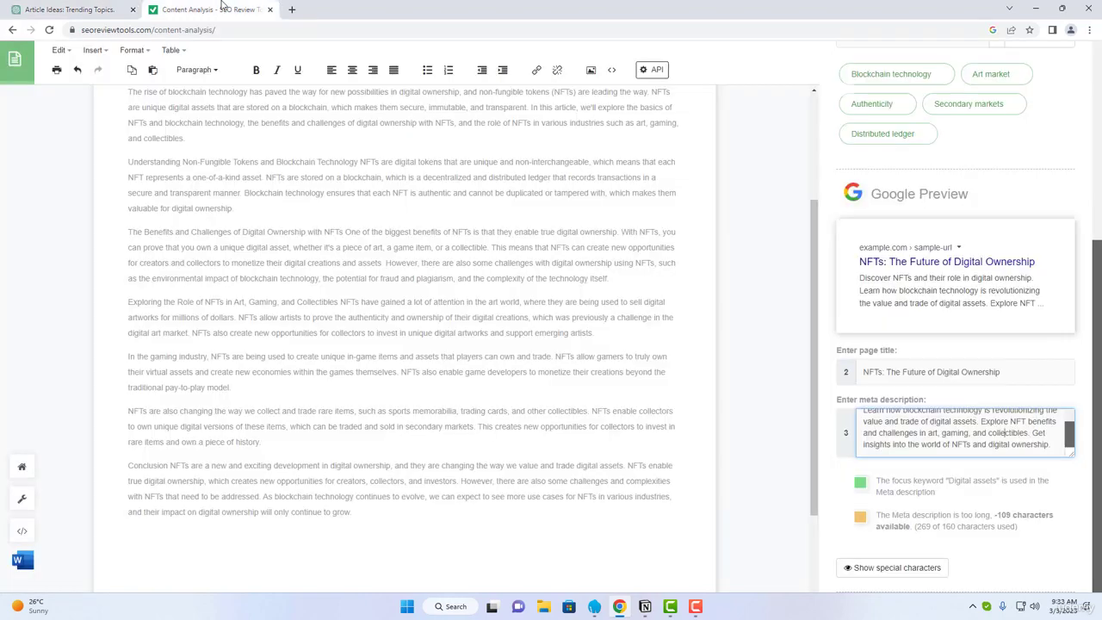
pyautogui.hotkey('ctrl', 'a')
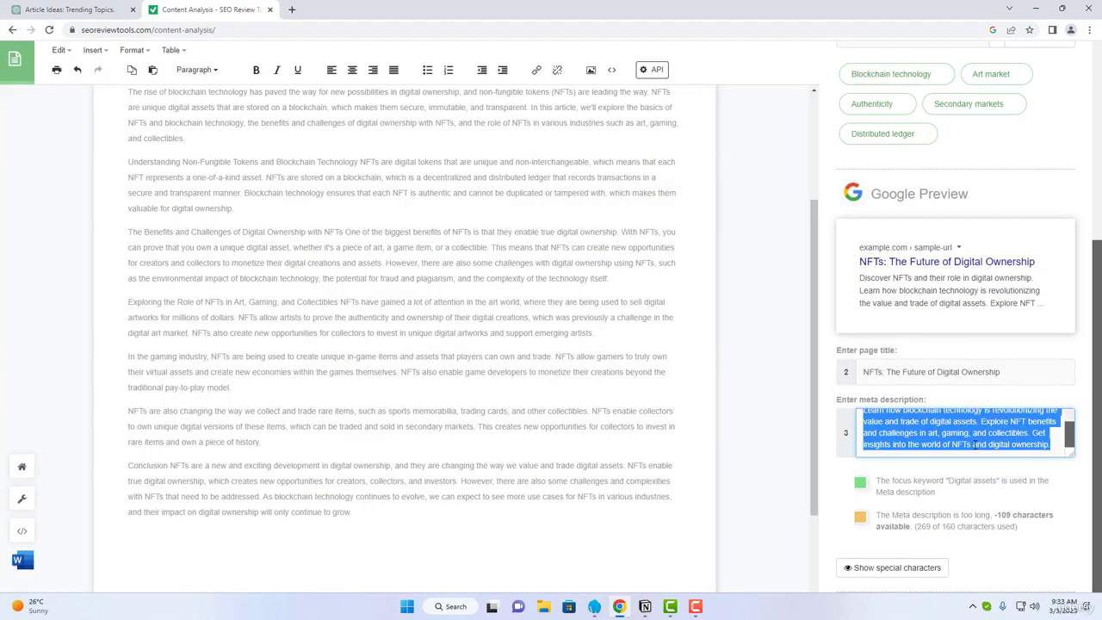
pyautogui.hotkey('ctrl', 'v')
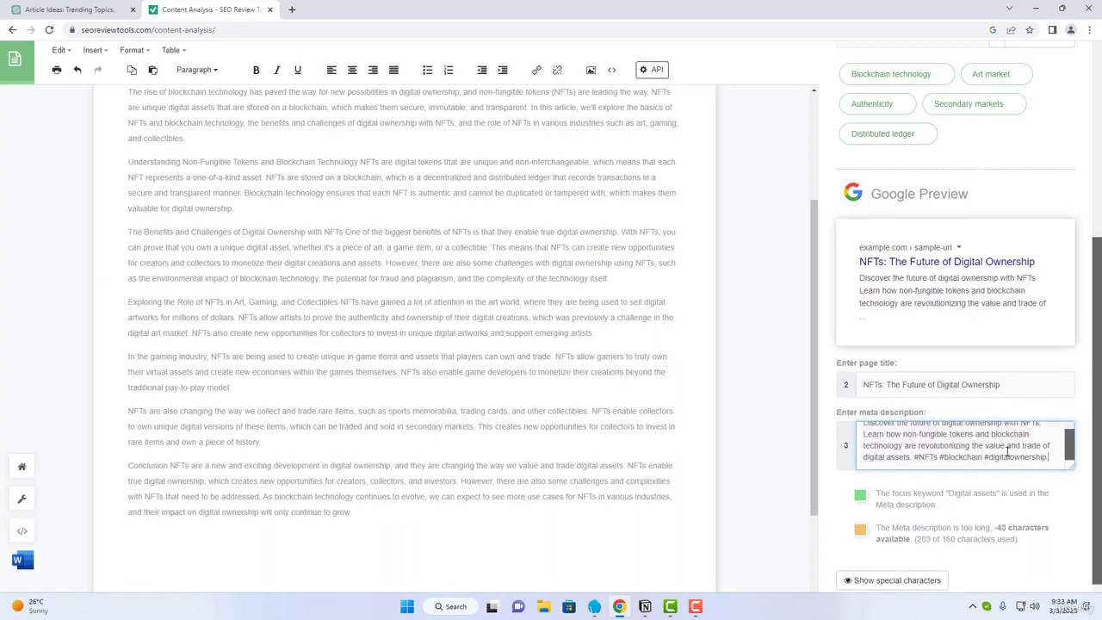
pyautogui.scroll(1, 947, 448)
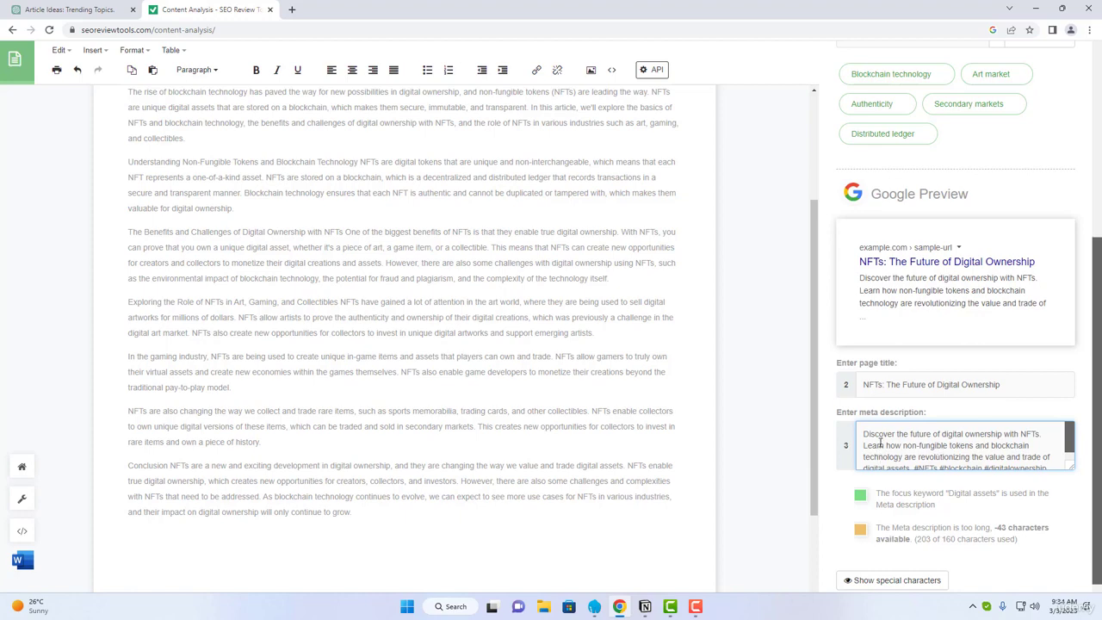
pyautogui.scroll(-1, 949, 452)
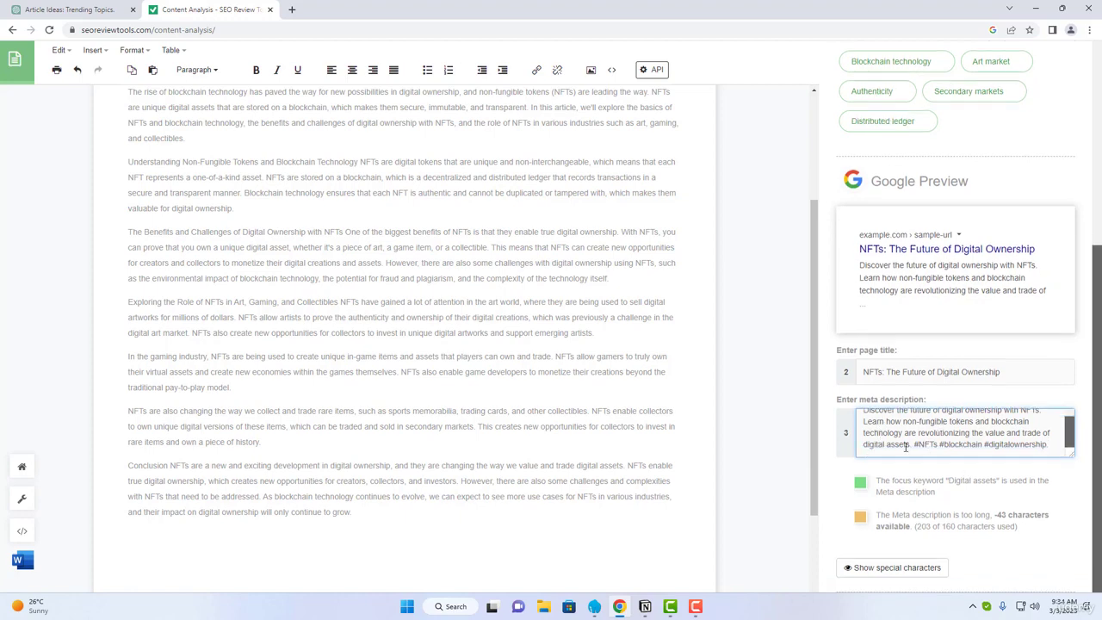
pyautogui.click(73, 9)
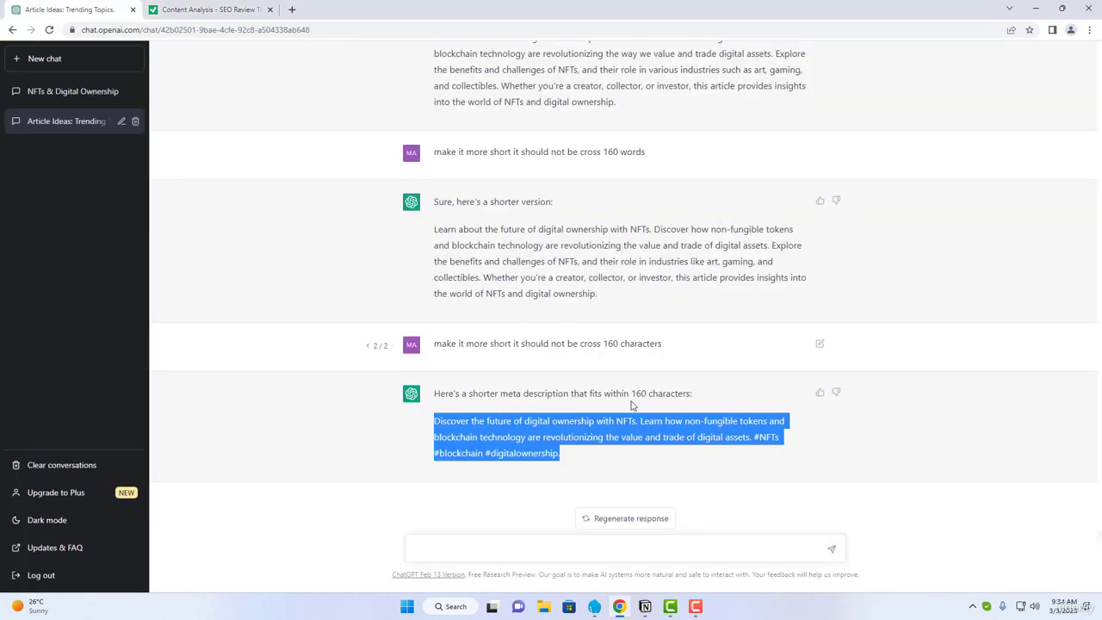
# Step: Check the reply's '160 characters' claim and reselect the short meta description
pyautogui.moveTo(467, 393); pyautogui.dragTo(700, 415)
pyautogui.moveTo(631, 394); pyautogui.dragTo(714, 399)
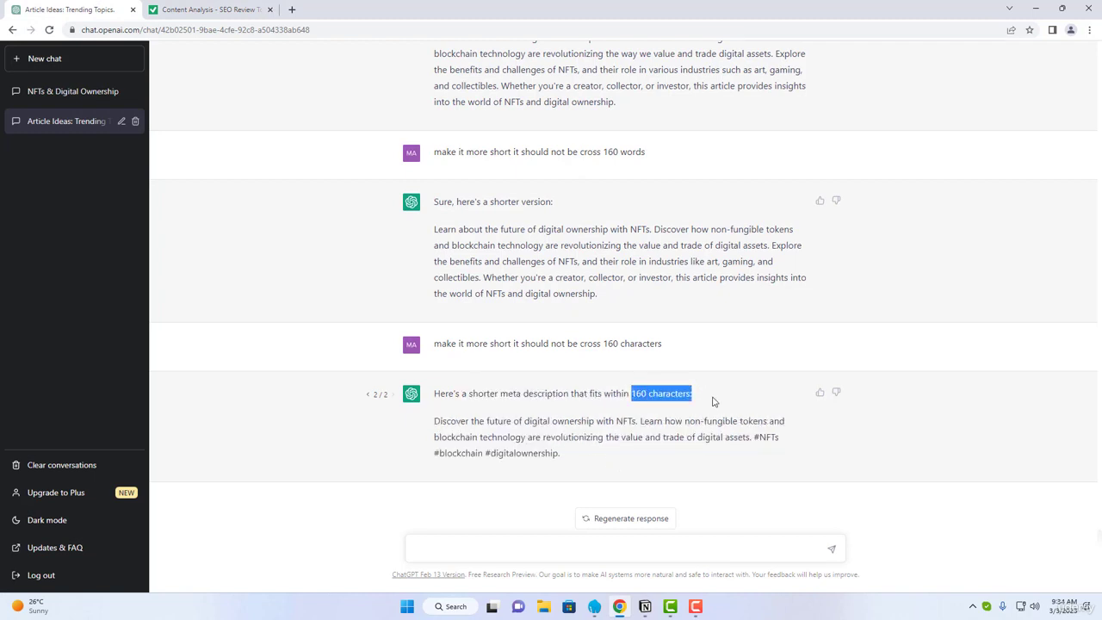
pyautogui.moveTo(563, 460); pyautogui.dragTo(437, 415)
pyautogui.click(211, 10)
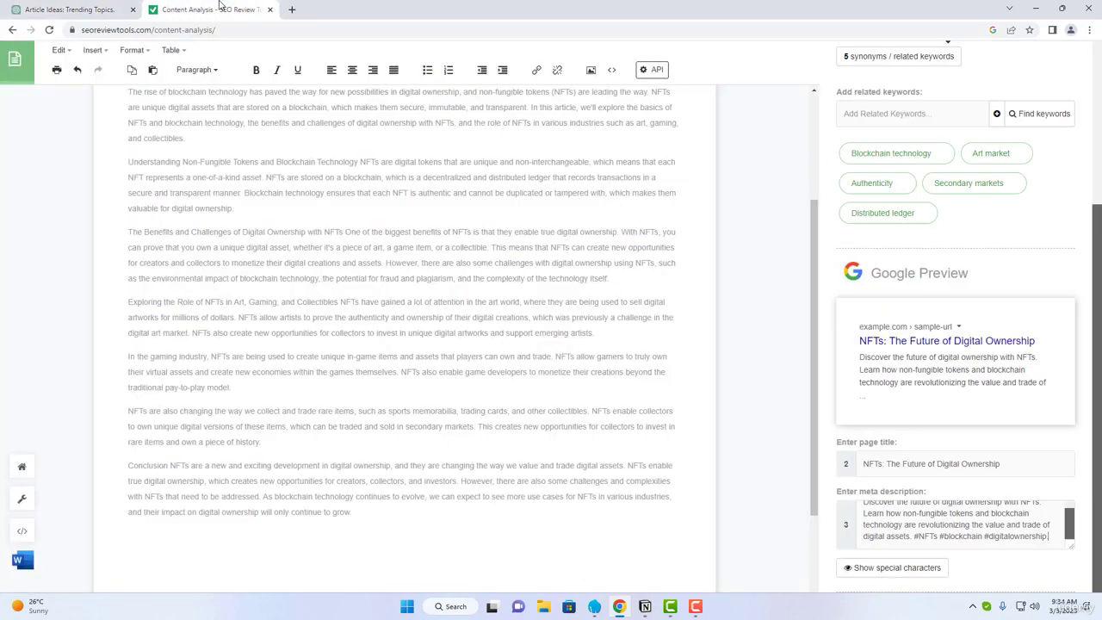
pyautogui.scroll(-1, 918, 509)
pyautogui.scroll(1, 921, 431)
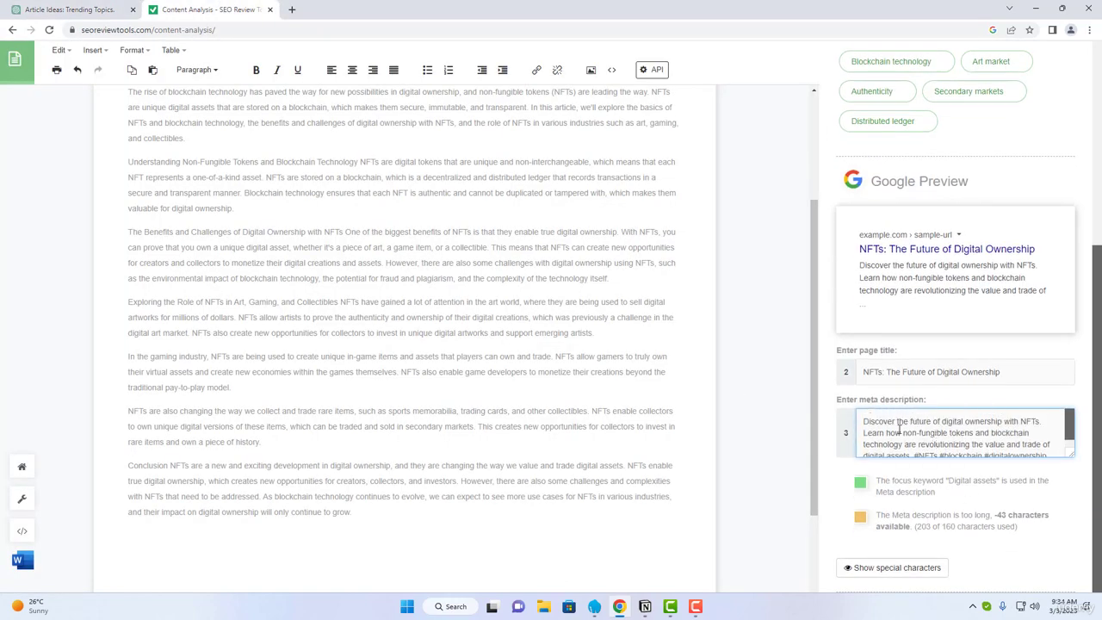
pyautogui.scroll(1, 1005, 401)
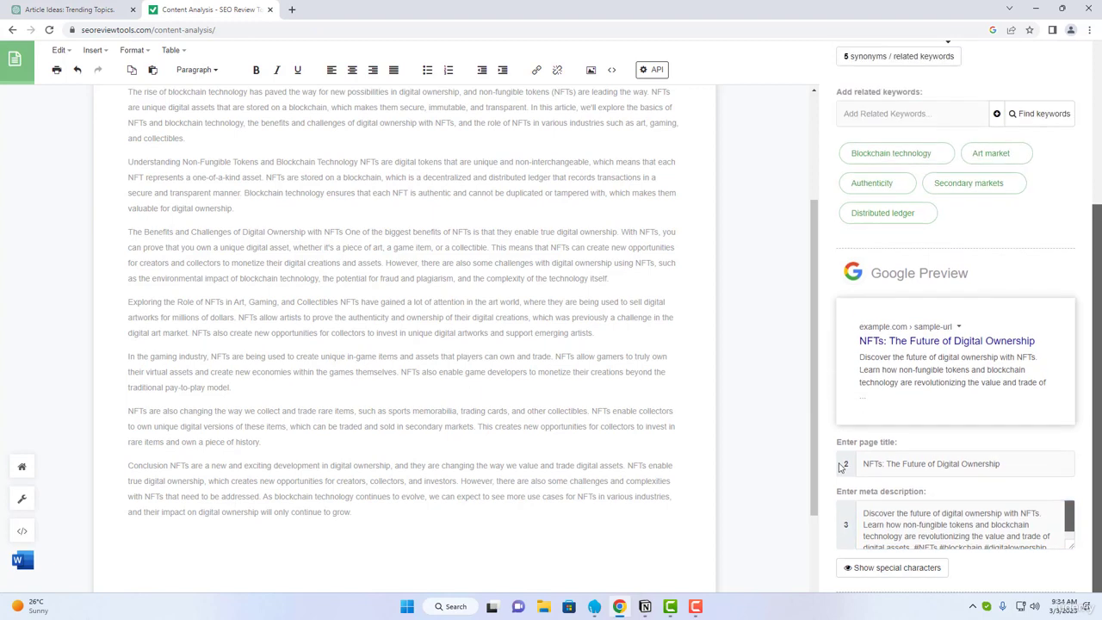
pyautogui.scroll(3, 895, 463)
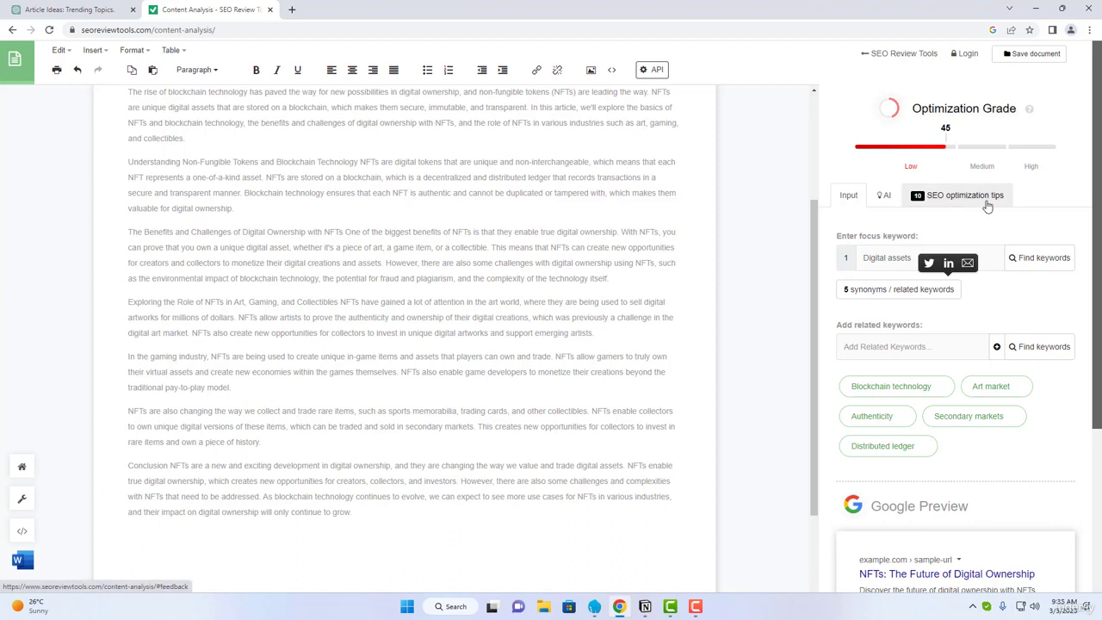
pyautogui.click(923, 198)
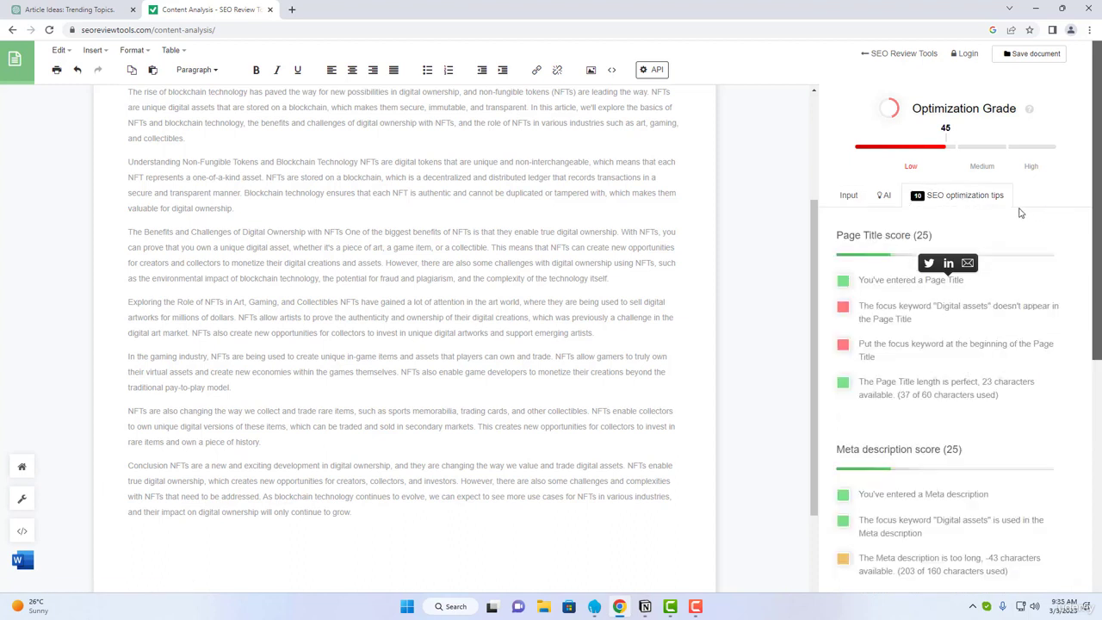
pyautogui.scroll(-1, 826, 311)
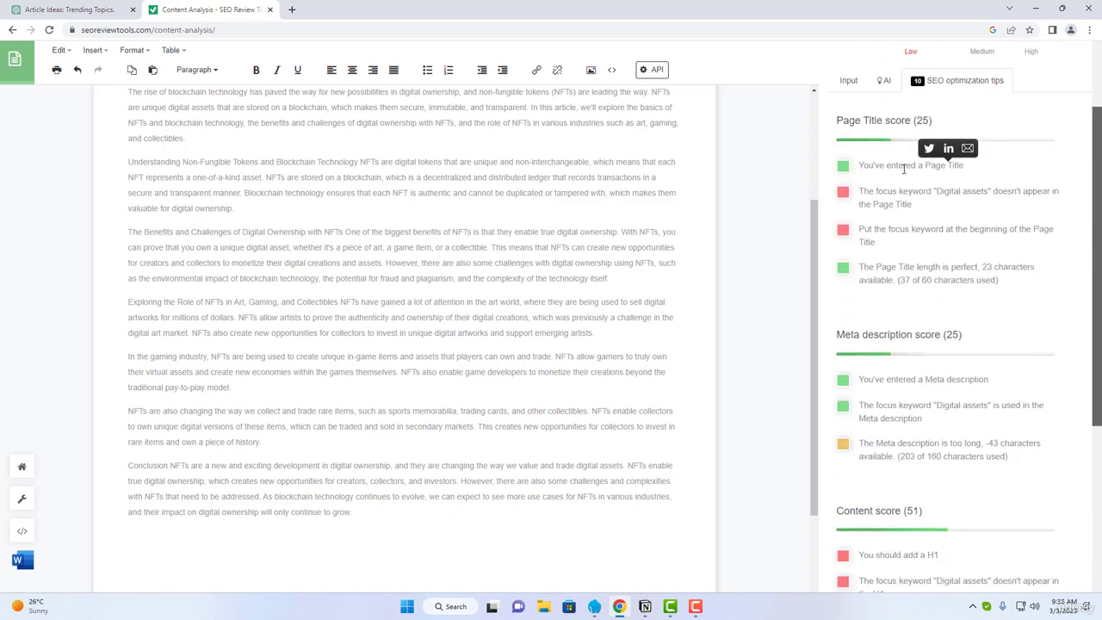
pyautogui.scroll(-1, 963, 257)
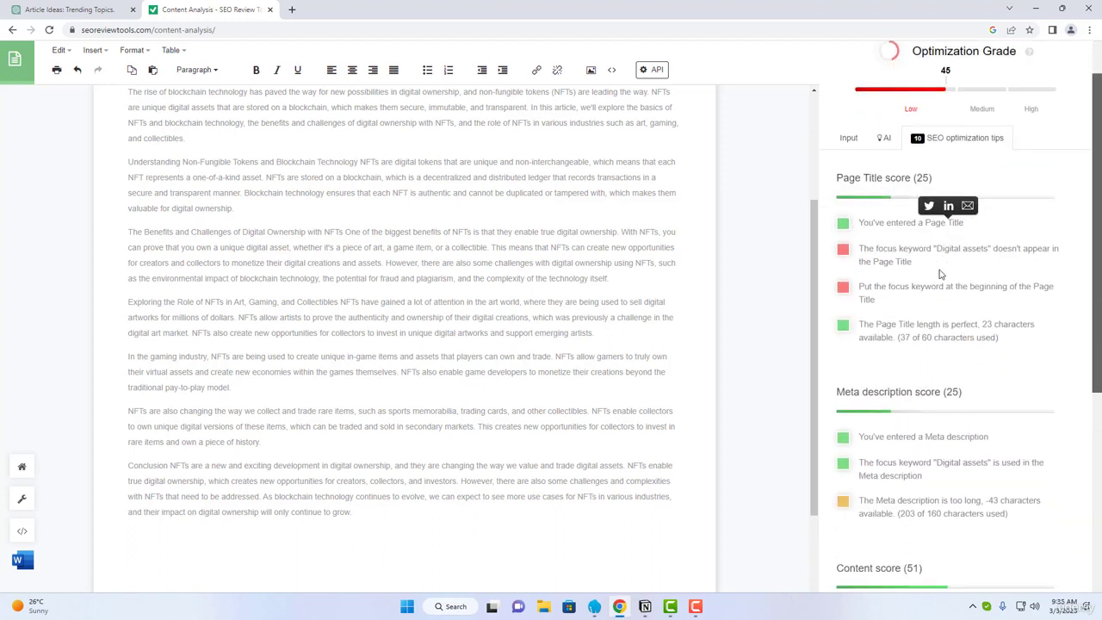
pyautogui.tripleClick(860, 250)
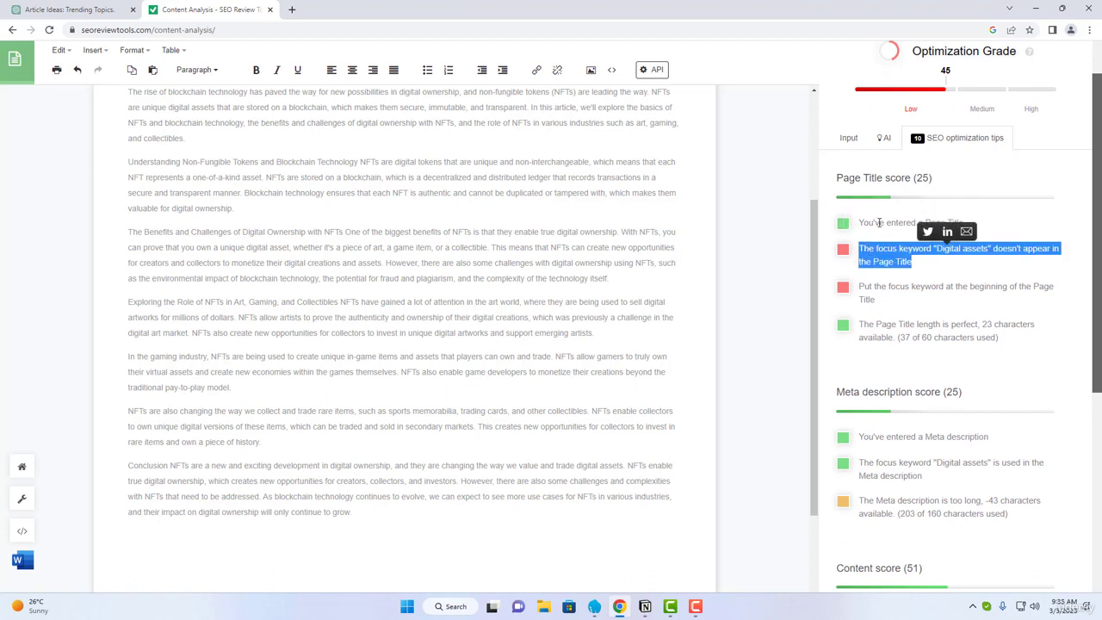
pyautogui.scroll(-2, 869, 310)
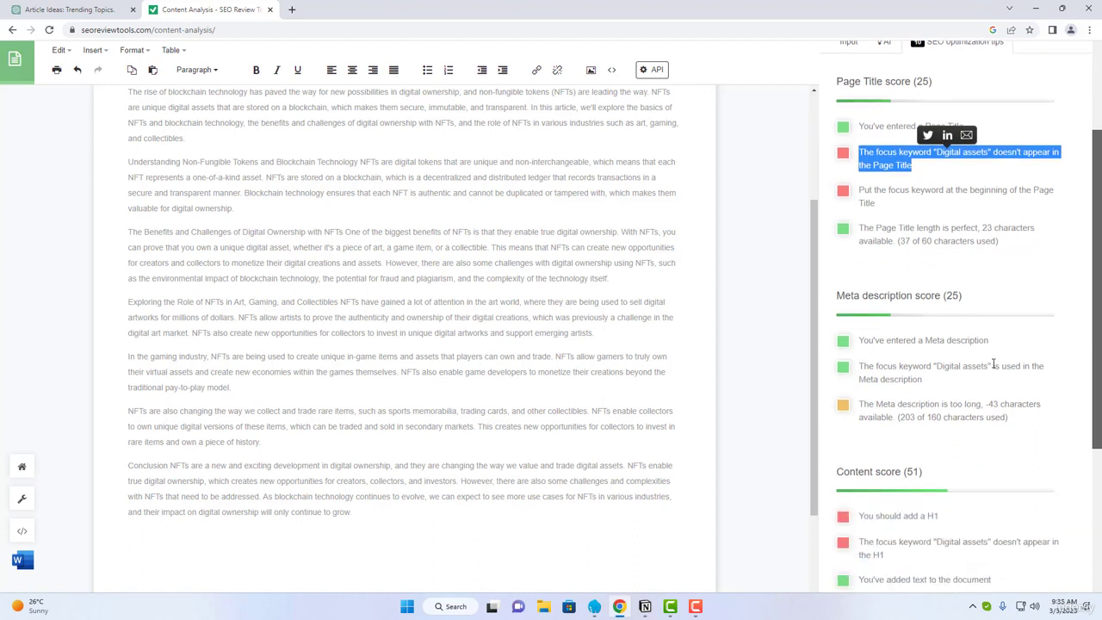
pyautogui.moveTo(865, 326); pyautogui.dragTo(1016, 350)
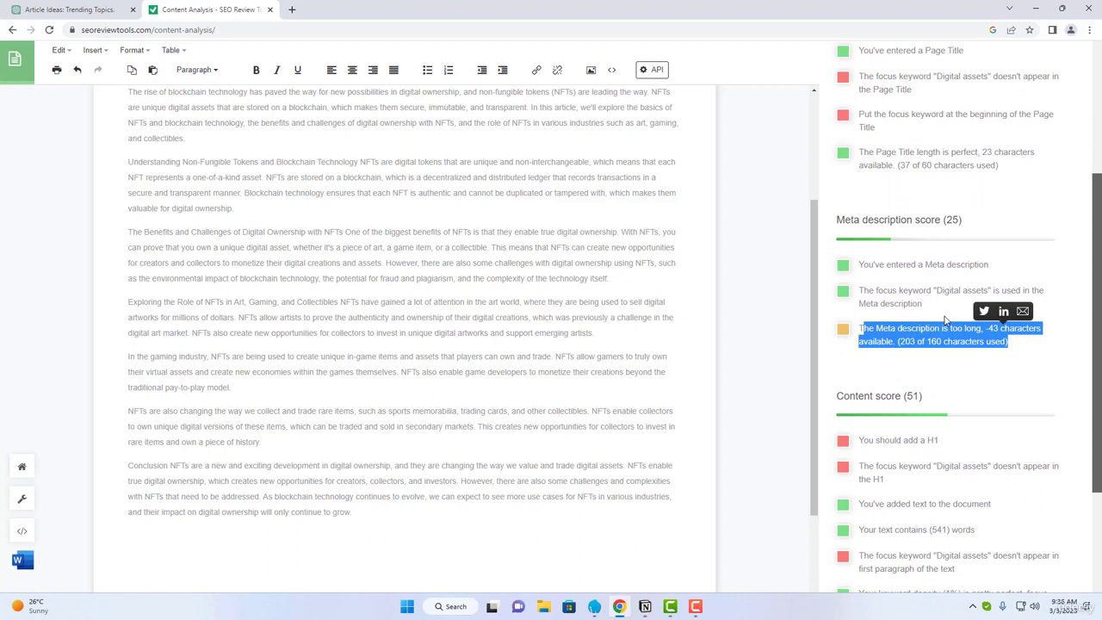
pyautogui.scroll(2, 943, 275)
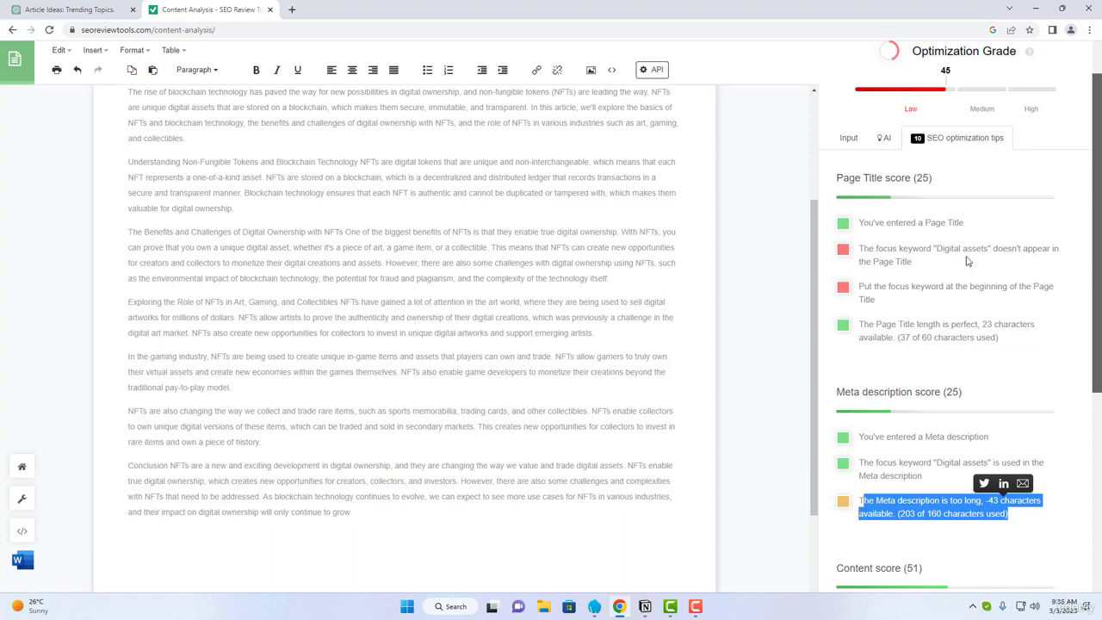
pyautogui.moveTo(936, 248); pyautogui.dragTo(989, 248)
pyautogui.hotkey('ctrl', 'c')
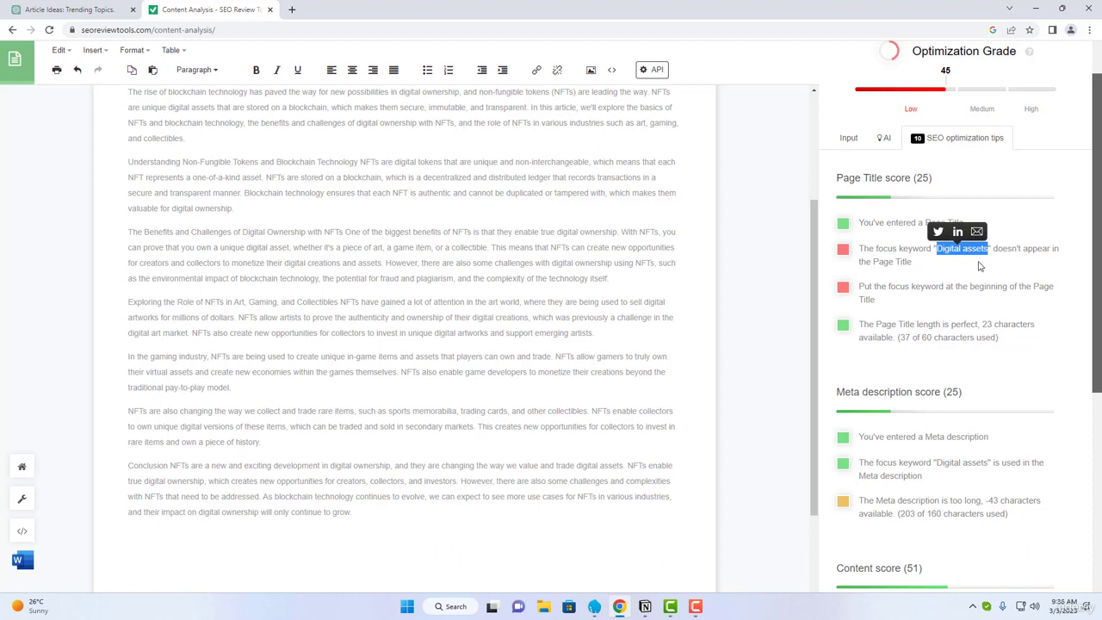
pyautogui.click(852, 140)
pyautogui.scroll(-1, 954, 418)
pyautogui.scroll(-1, 954, 417)
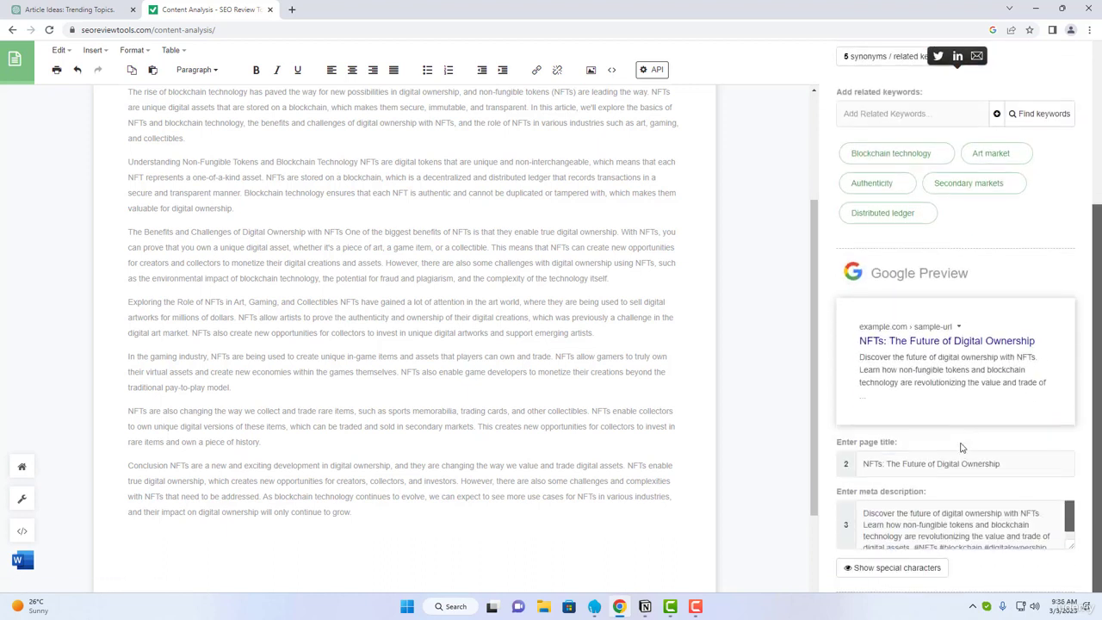
# Step: Paste 'Digital assets' into the page title: 'NFTs: The Future of Digital Ownership (Digital assets)'
pyautogui.click(1022, 462)
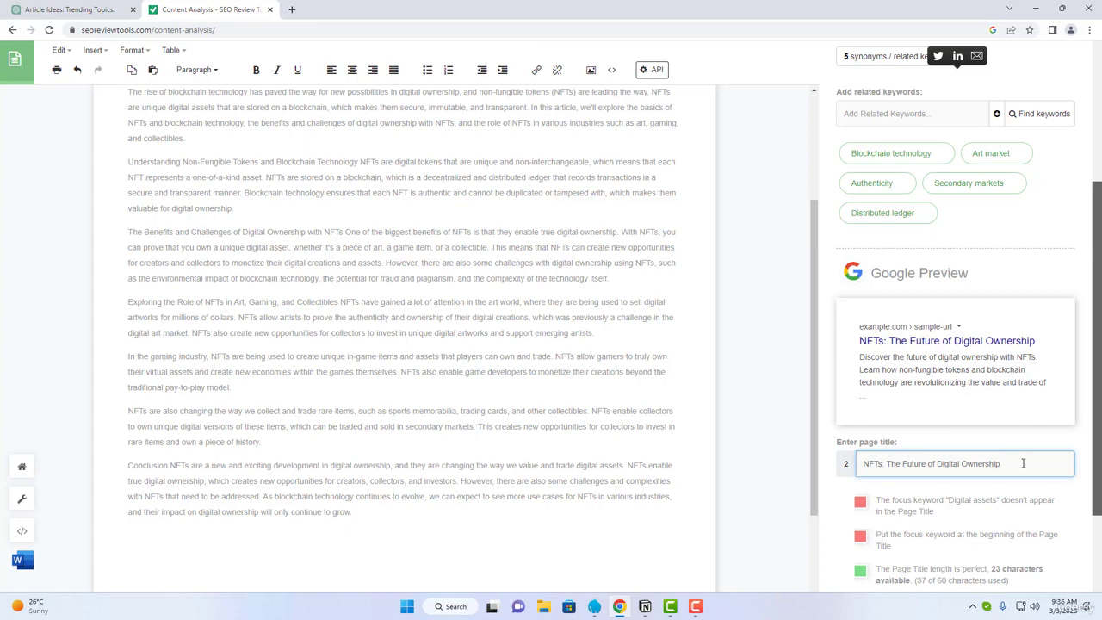
pyautogui.hotkey('ctrl', 'v')
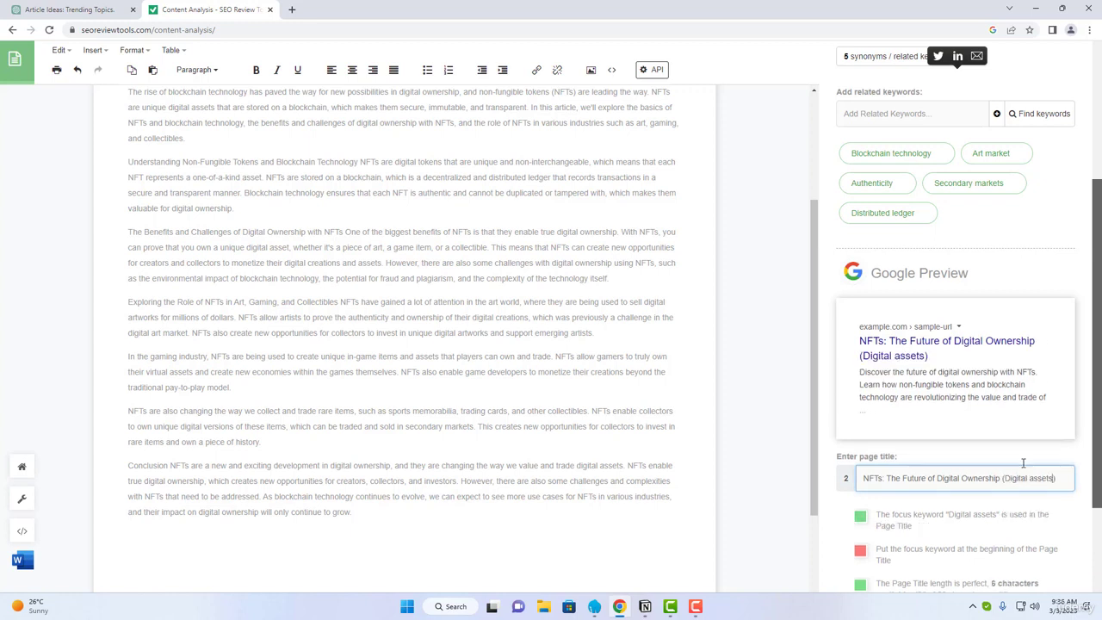
pyautogui.moveTo(1002, 482); pyautogui.dragTo(1050, 479)
pyautogui.scroll(-2, 932, 459)
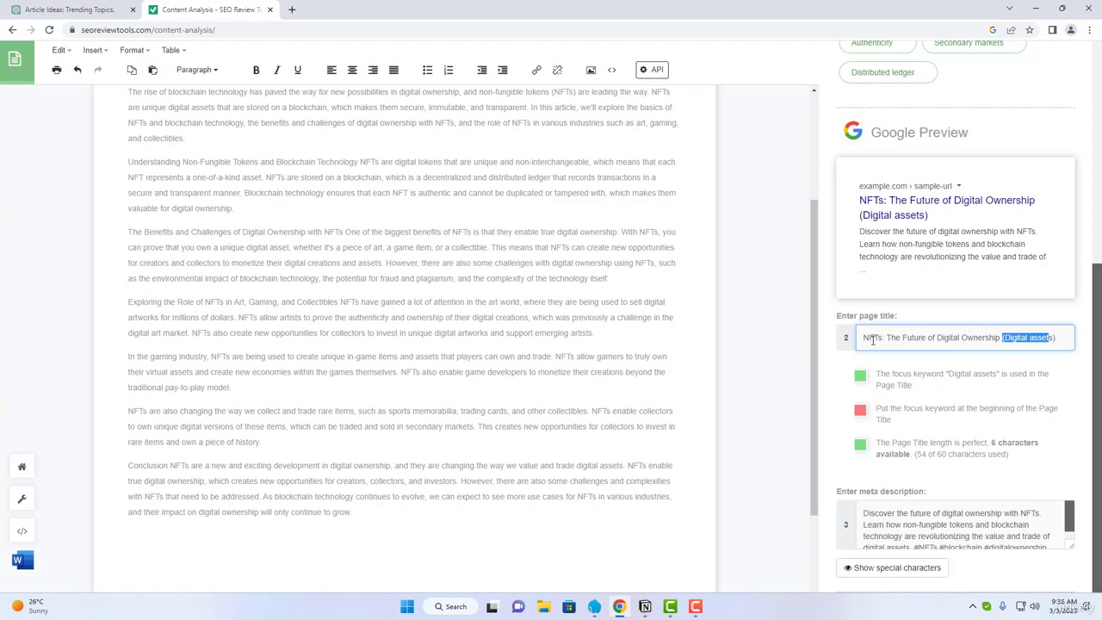
pyautogui.scroll(3, 755, 364)
pyautogui.scroll(-1, 755, 364)
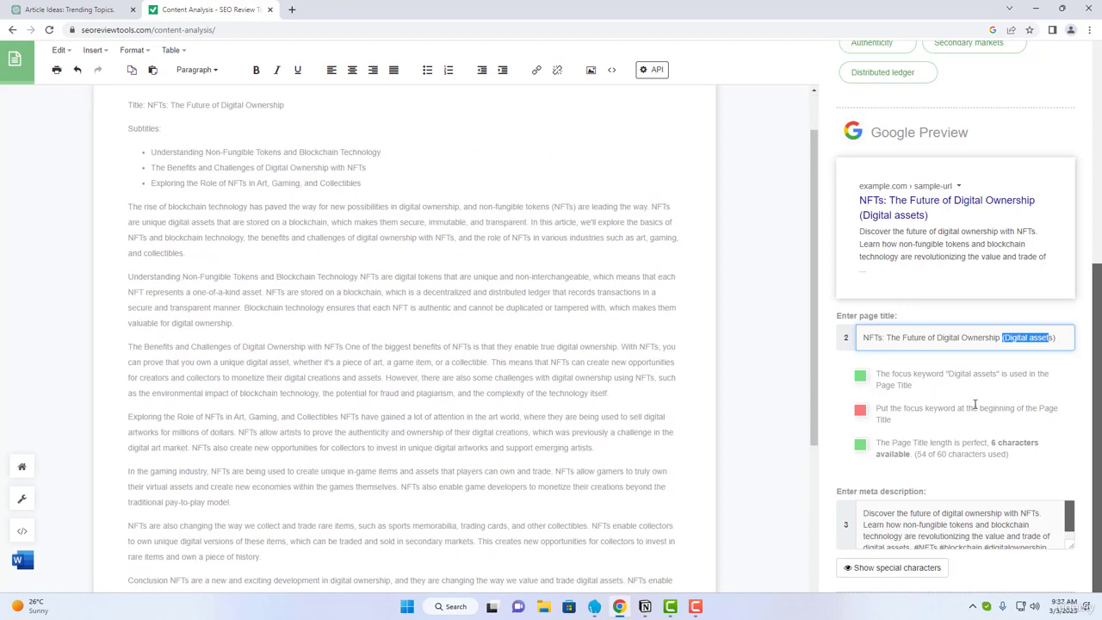
pyautogui.scroll(5, 987, 381)
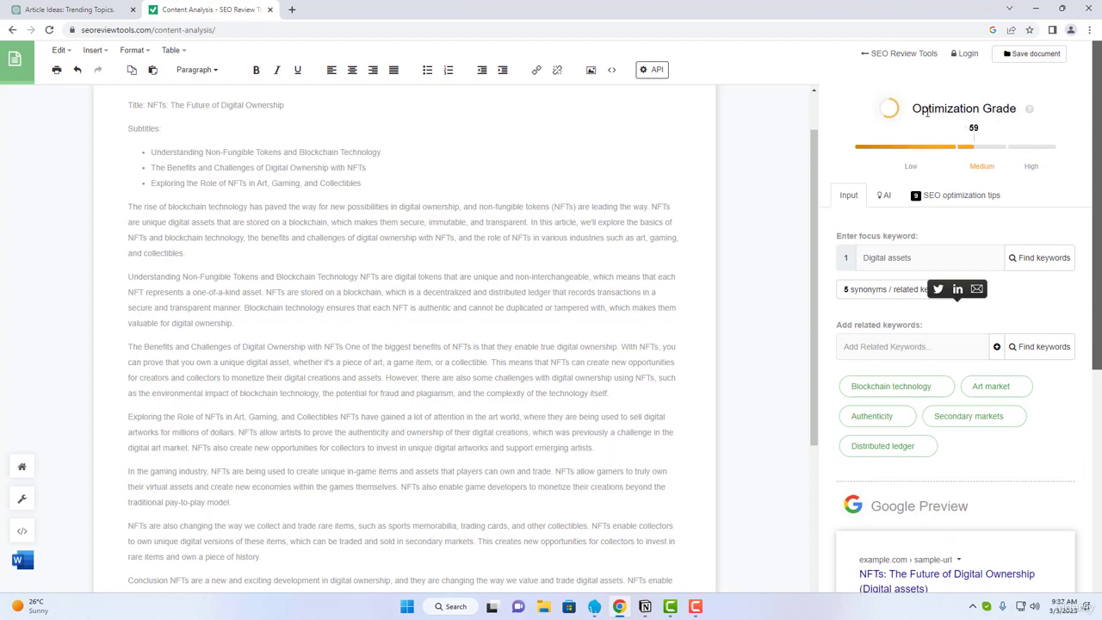
# Step: Review the optimization tips, noting the one that says an H1 is needed
pyautogui.click(951, 194)
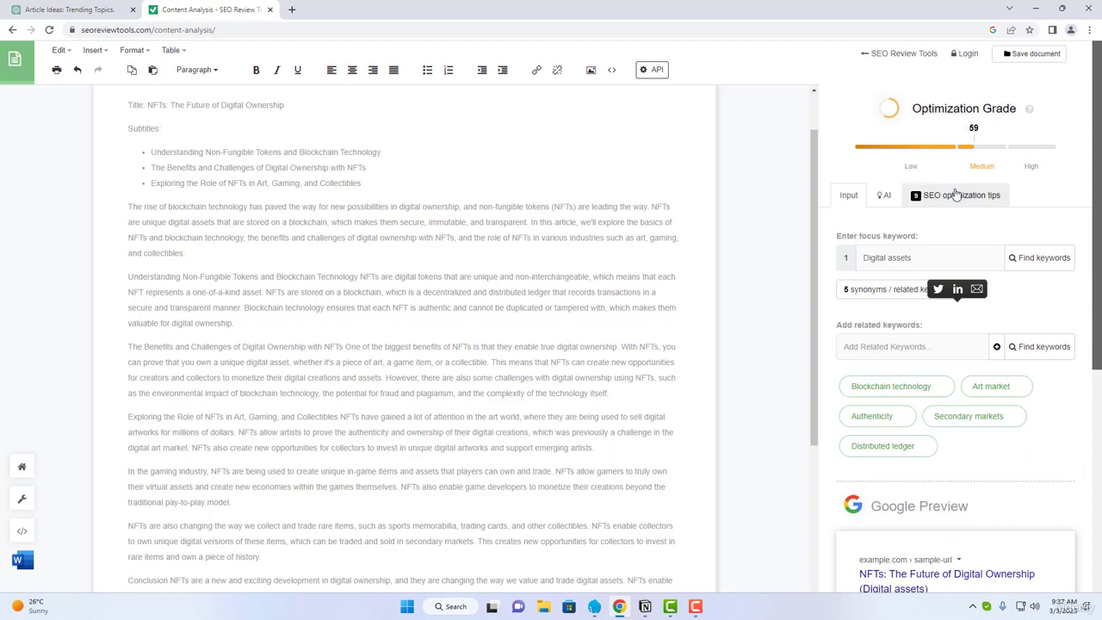
pyautogui.scroll(-5, 937, 353)
pyautogui.scroll(-2, 937, 353)
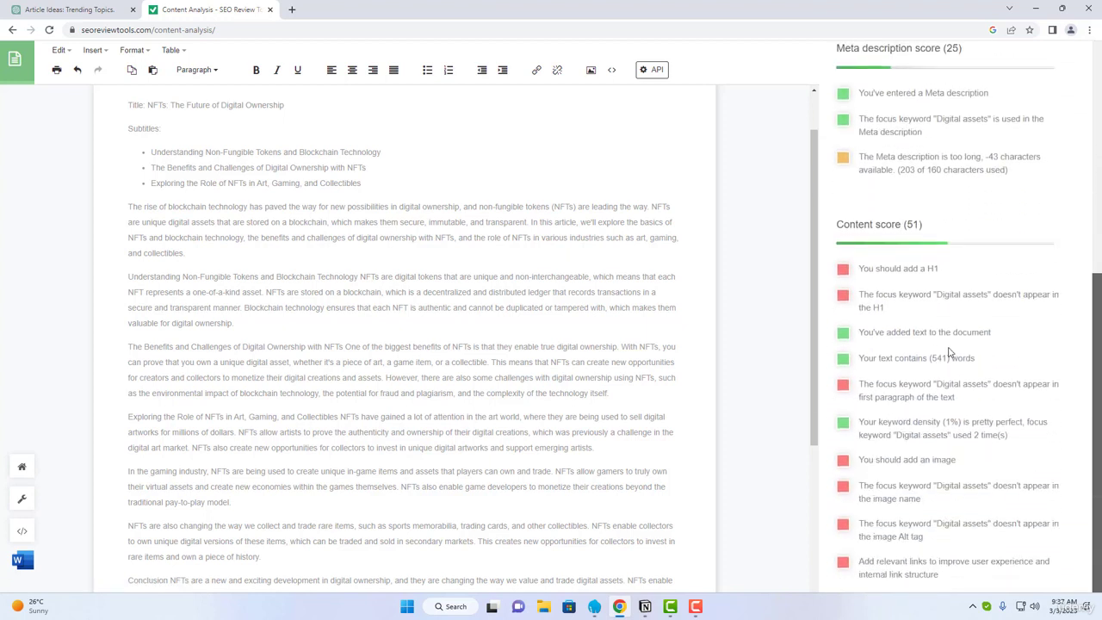
pyautogui.moveTo(862, 268); pyautogui.dragTo(944, 273)
pyautogui.click(947, 277)
pyautogui.scroll(2, 405, 237)
# Step: Format the 'Title: NFTs: The Future of Digital Ownership' line as Heading 1
pyautogui.moveTo(133, 164); pyautogui.dragTo(268, 144)
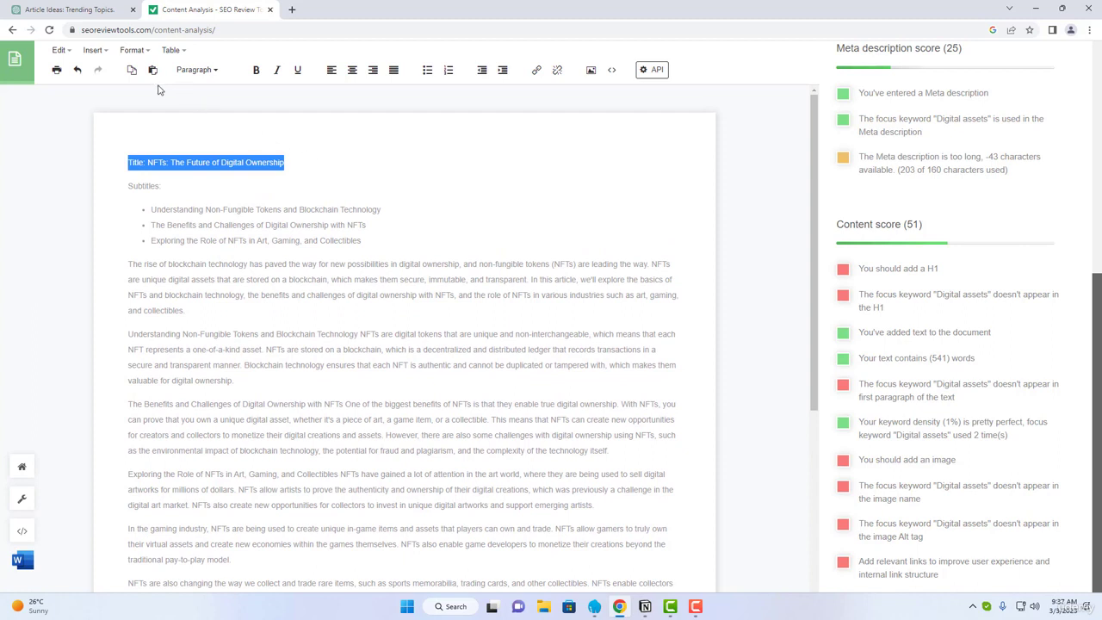
pyautogui.click(196, 69)
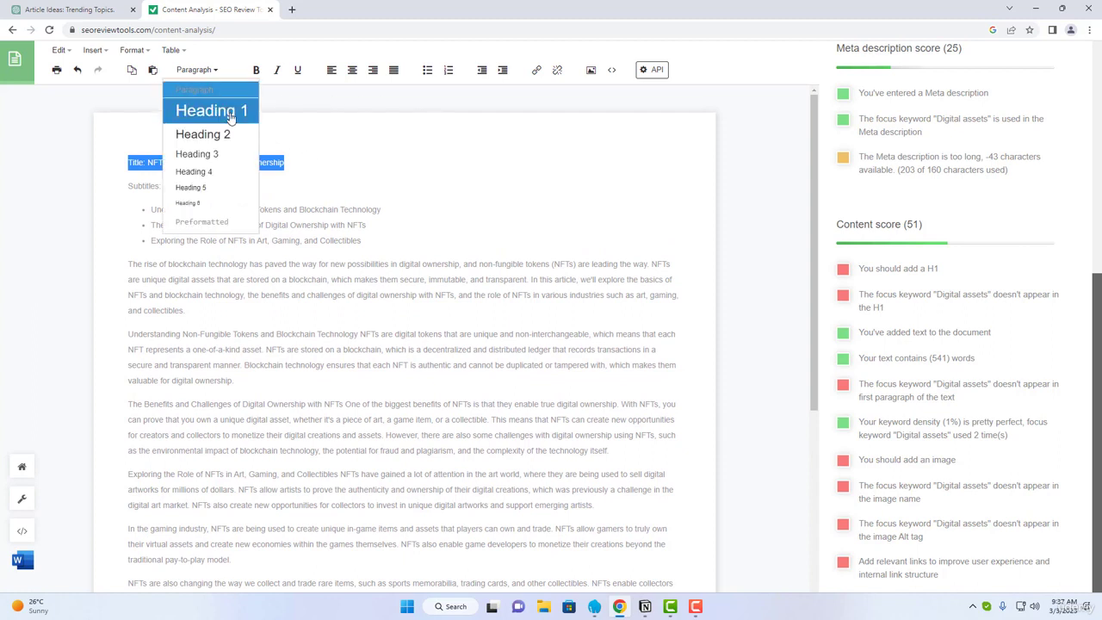
pyautogui.click(231, 112)
pyautogui.click(472, 213)
pyautogui.moveTo(940, 272); pyautogui.dragTo(860, 269)
# Step: Confirm the Optimization Grade now reads 62 and review the updated tips
pyautogui.scroll(5, 947, 250)
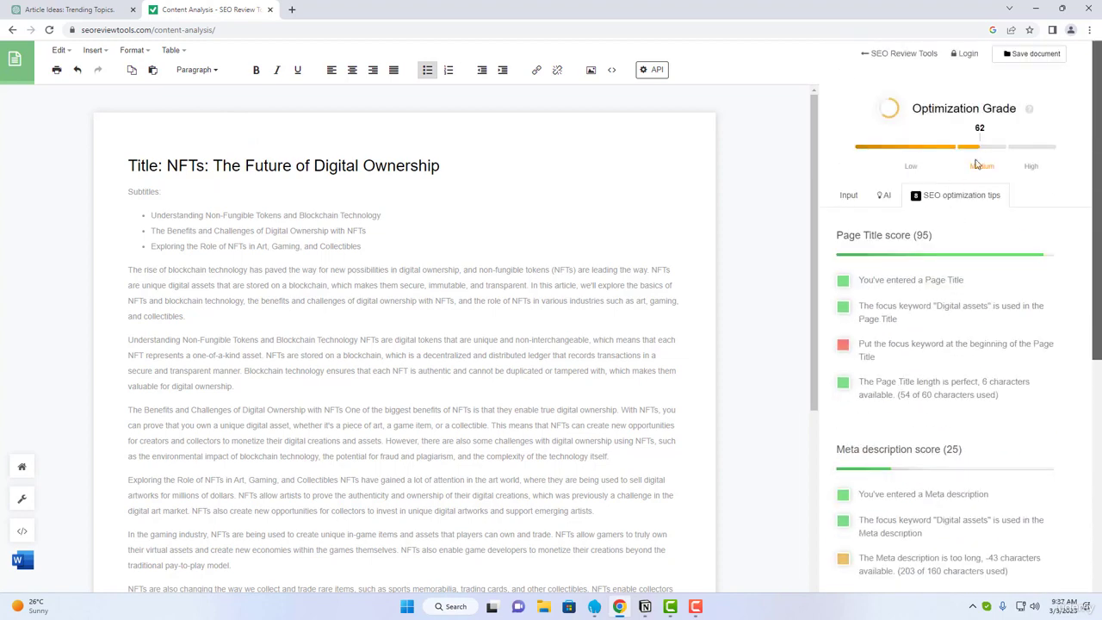
pyautogui.moveTo(911, 108); pyautogui.dragTo(1011, 109)
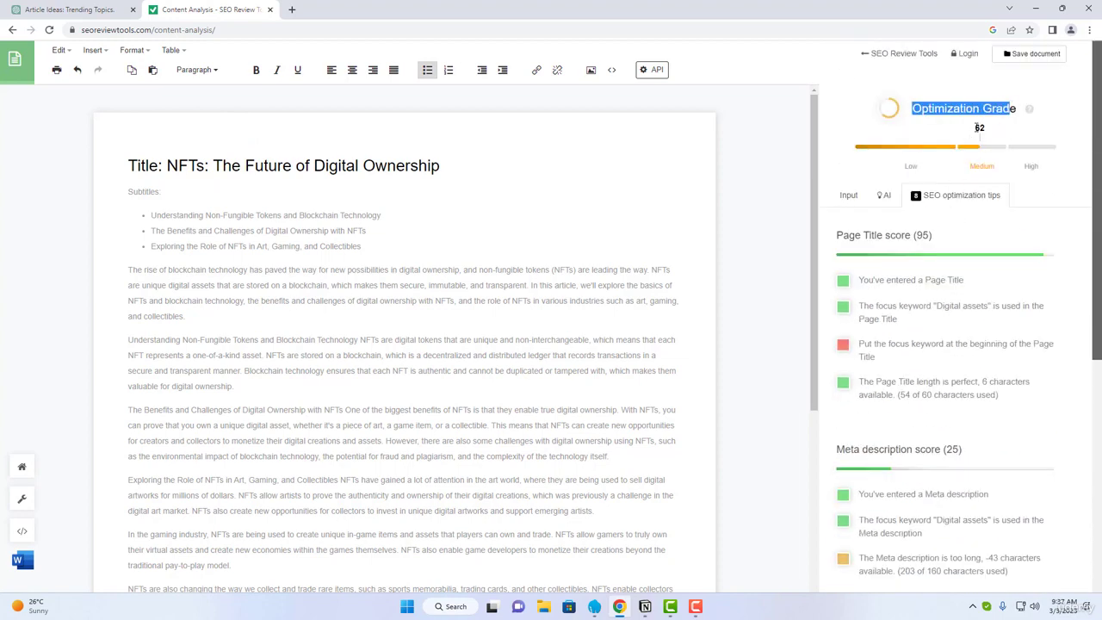
pyautogui.click(1011, 132)
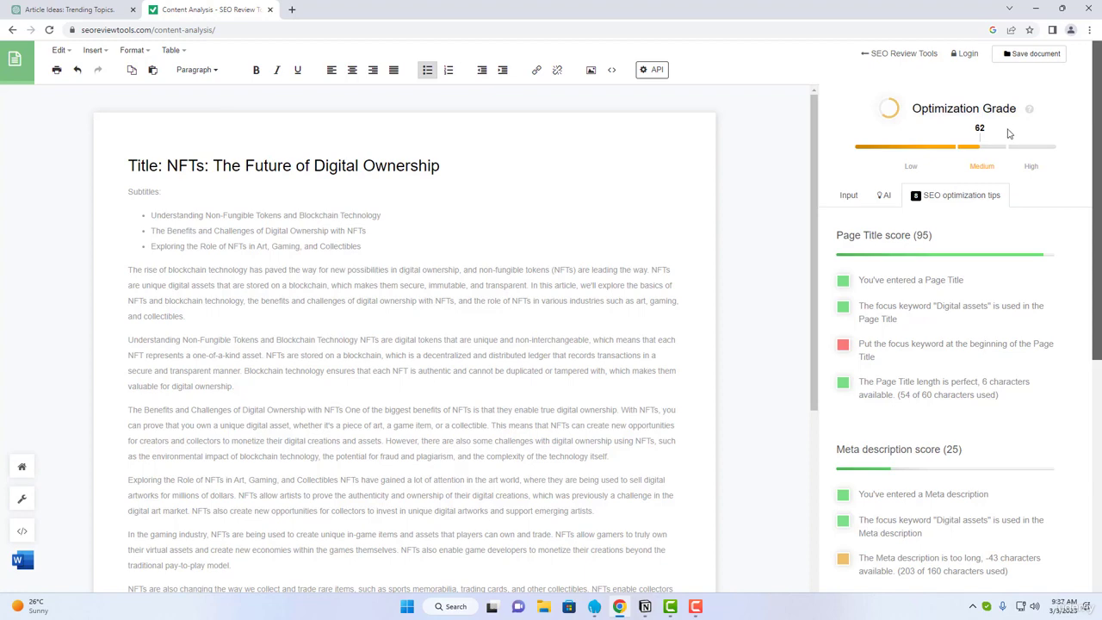
pyautogui.scroll(-5, 985, 272)
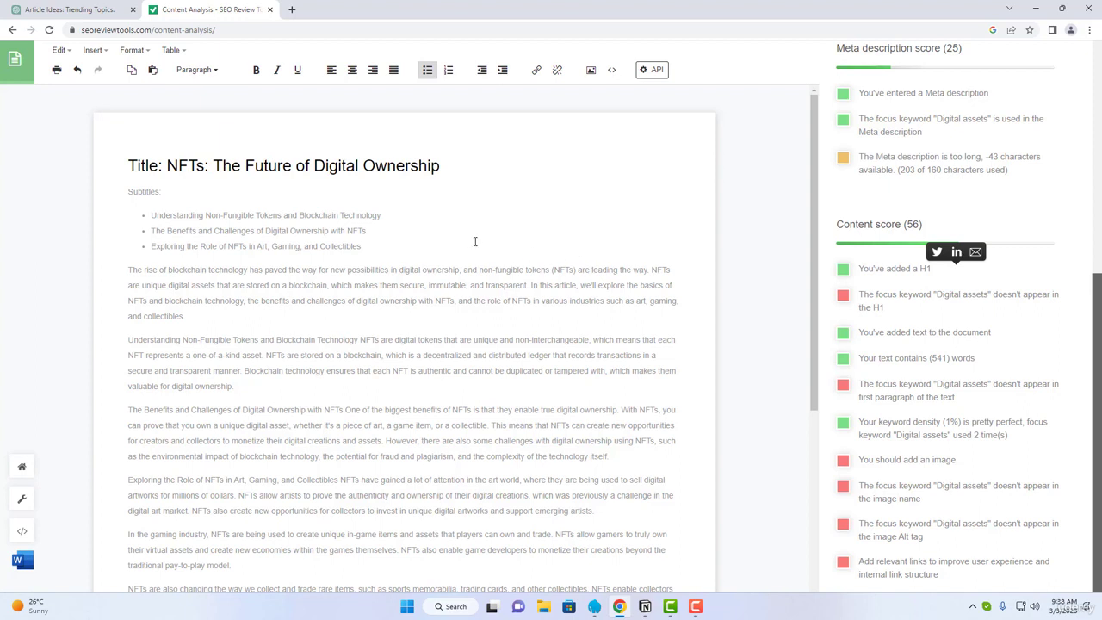
pyautogui.scroll(-3, 350, 244)
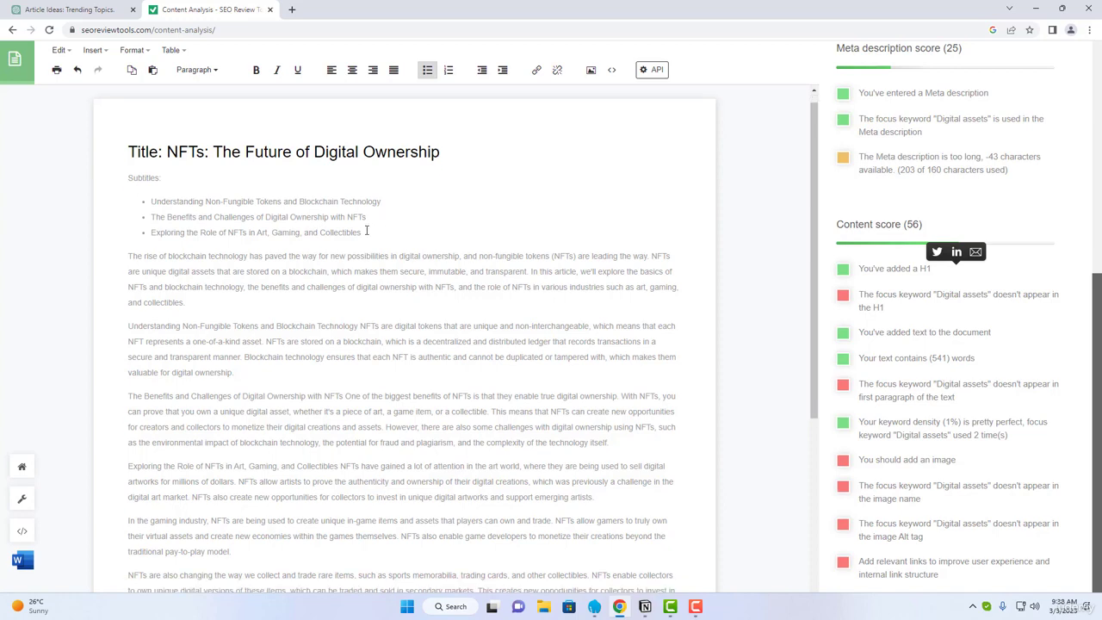
pyautogui.scroll(3, 466, 279)
pyautogui.click(105, 9)
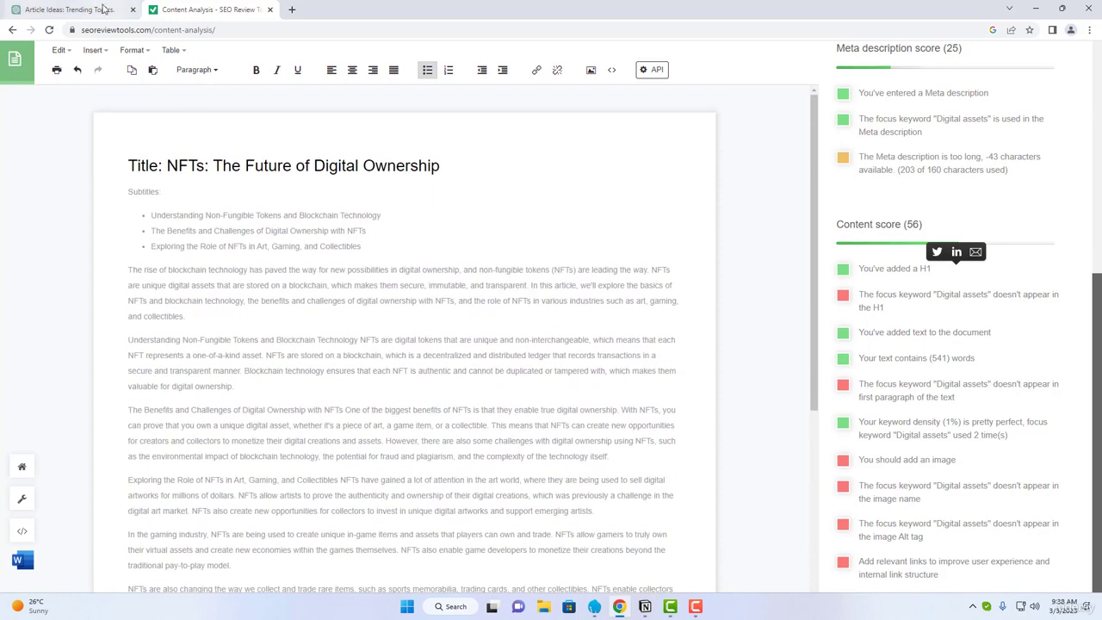
pyautogui.click(211, 10)
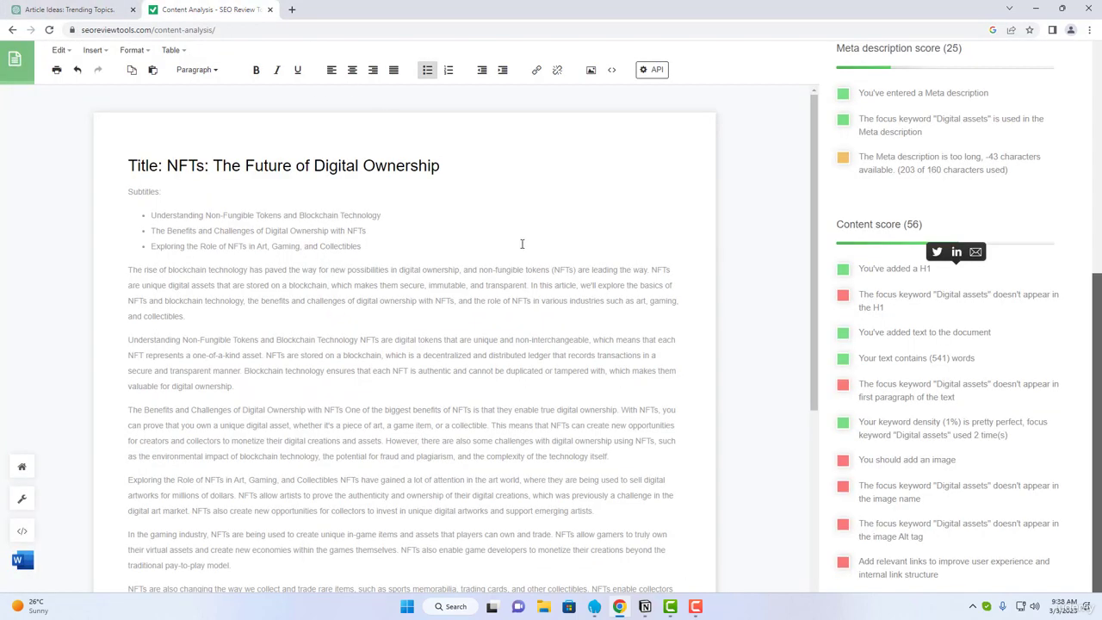
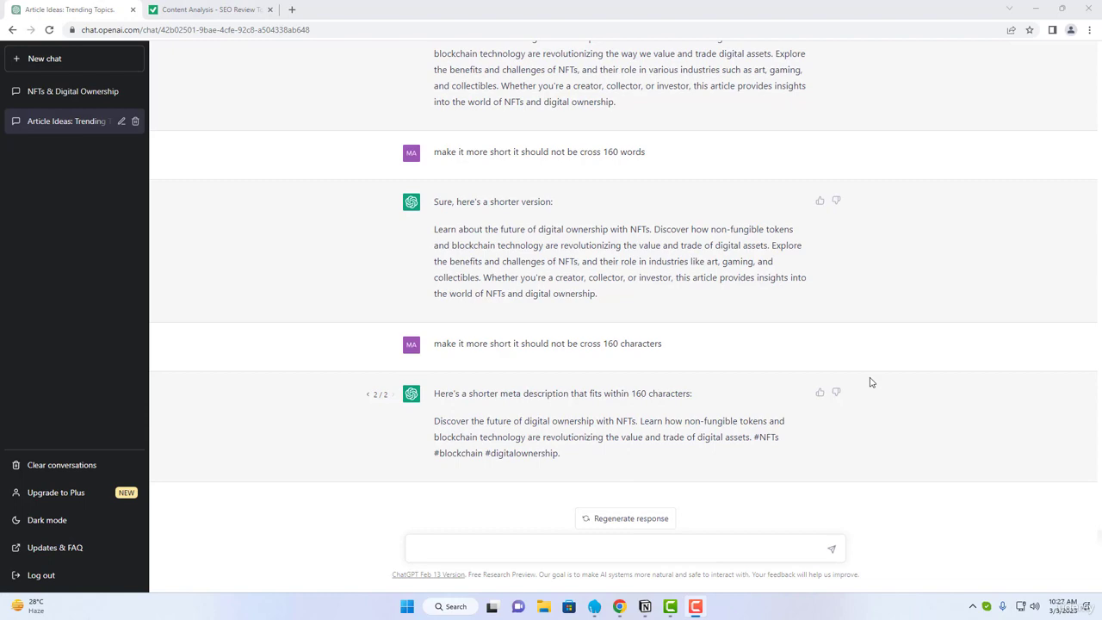
# Step: Select the NFT article response from 'Title:' down to the end of the Conclusion paragraph
pyautogui.scroll(15, 884, 381)
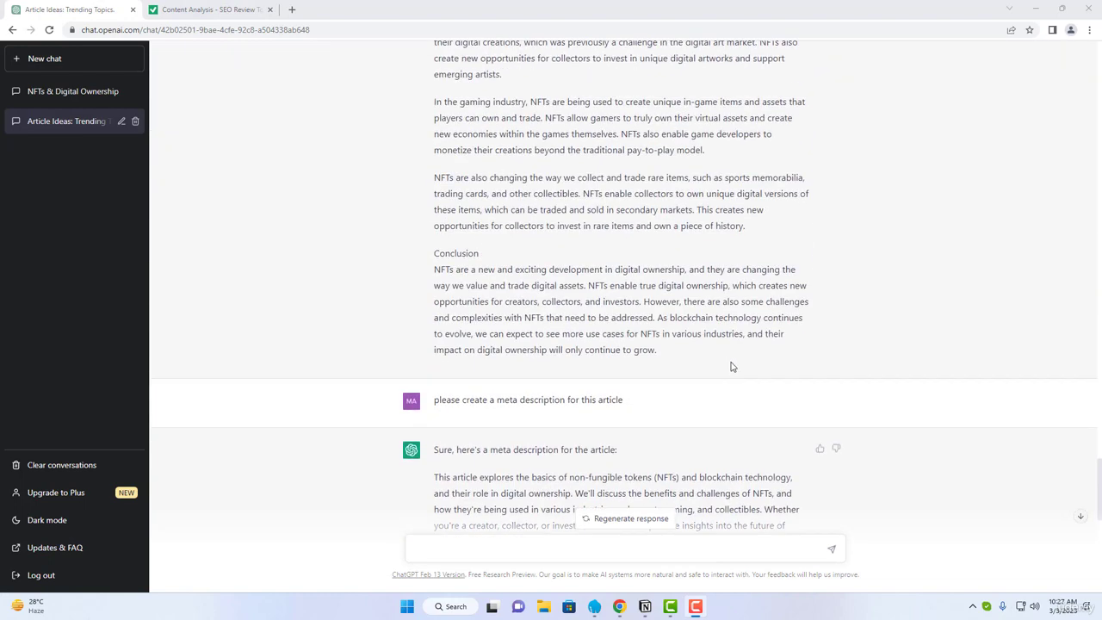
pyautogui.scroll(4, 728, 362)
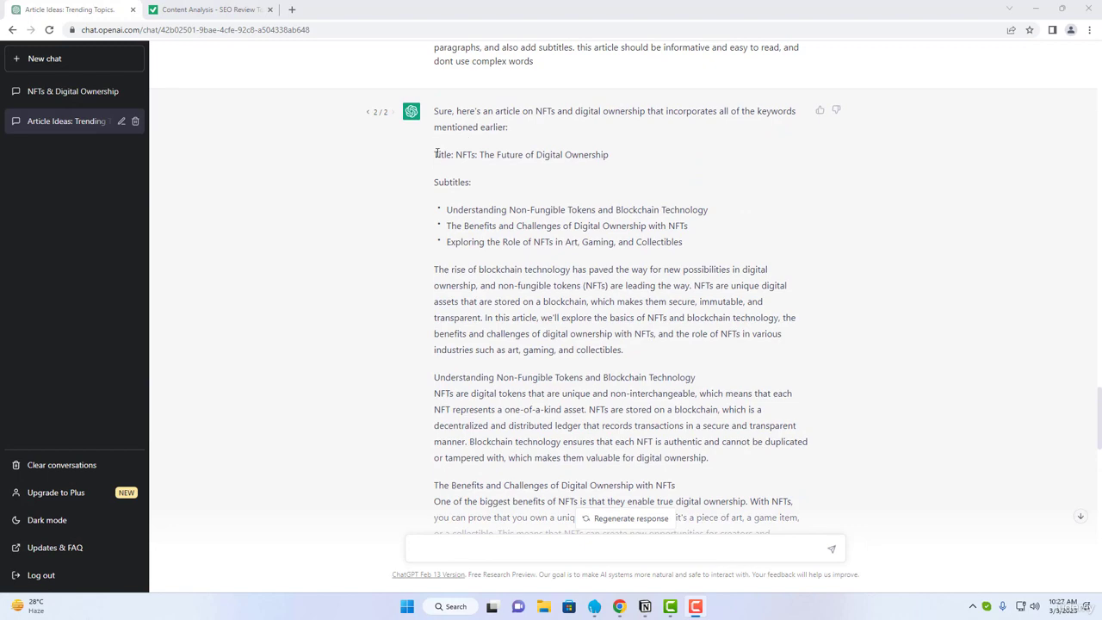
pyautogui.moveTo(436, 155); pyautogui.dragTo(789, 459)
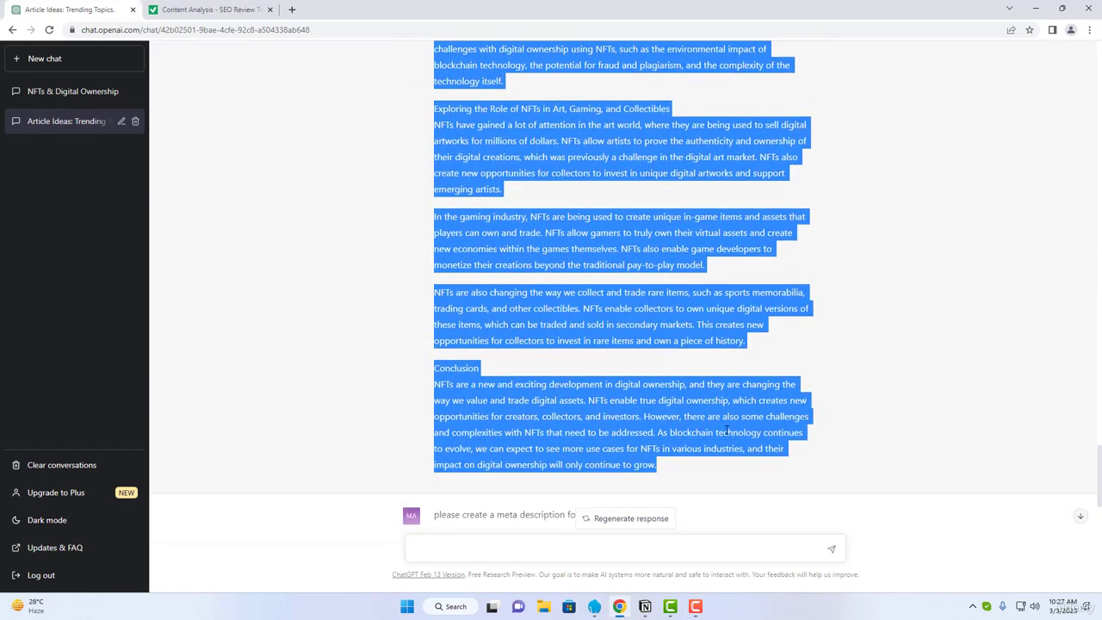
# Step: In a new chat, paste the NFT article and send 'give me some focus keywords for this article'
pyautogui.click(53, 77)
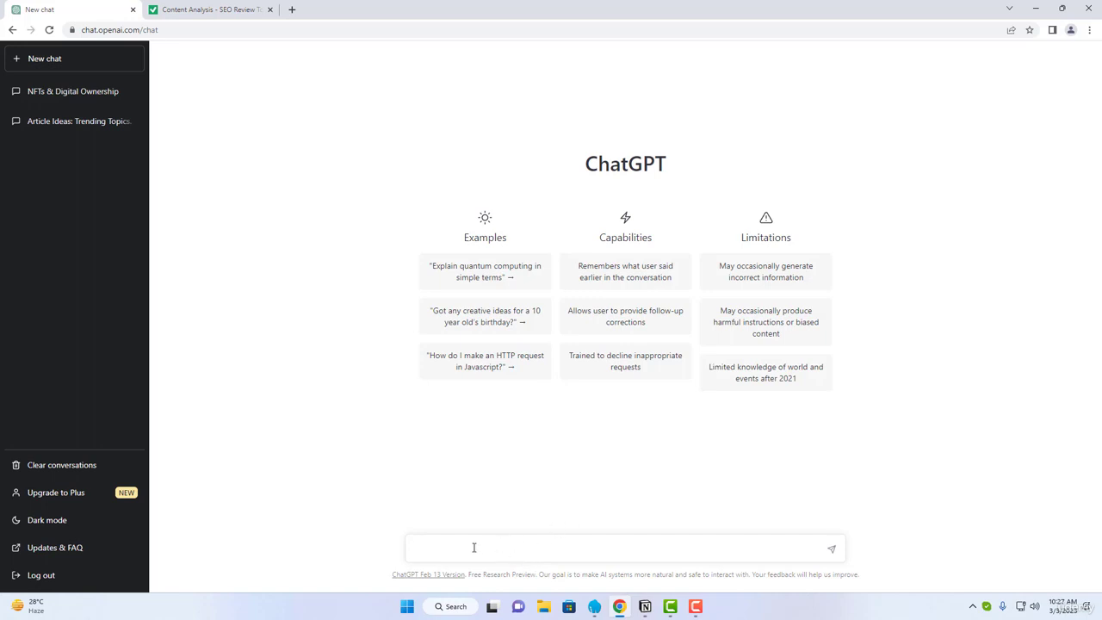
pyautogui.hotkey('ctrl', 'v')
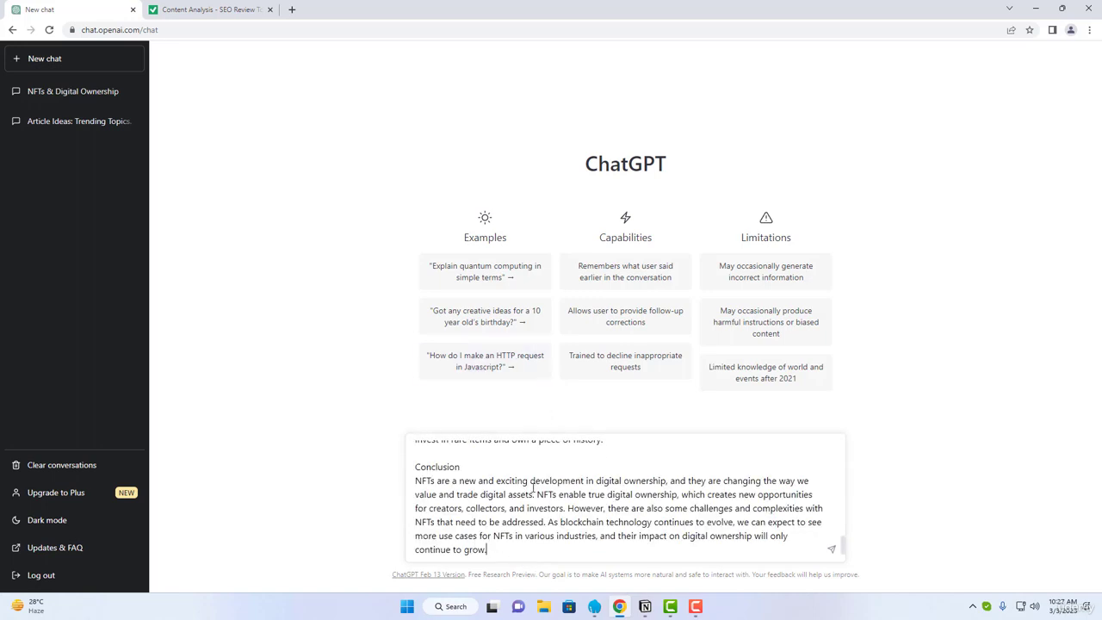
pyautogui.write('give me some ke')
pyautogui.press('BackSpace')
pyautogui.press('BackSpace')
pyautogui.write('focus keyword')
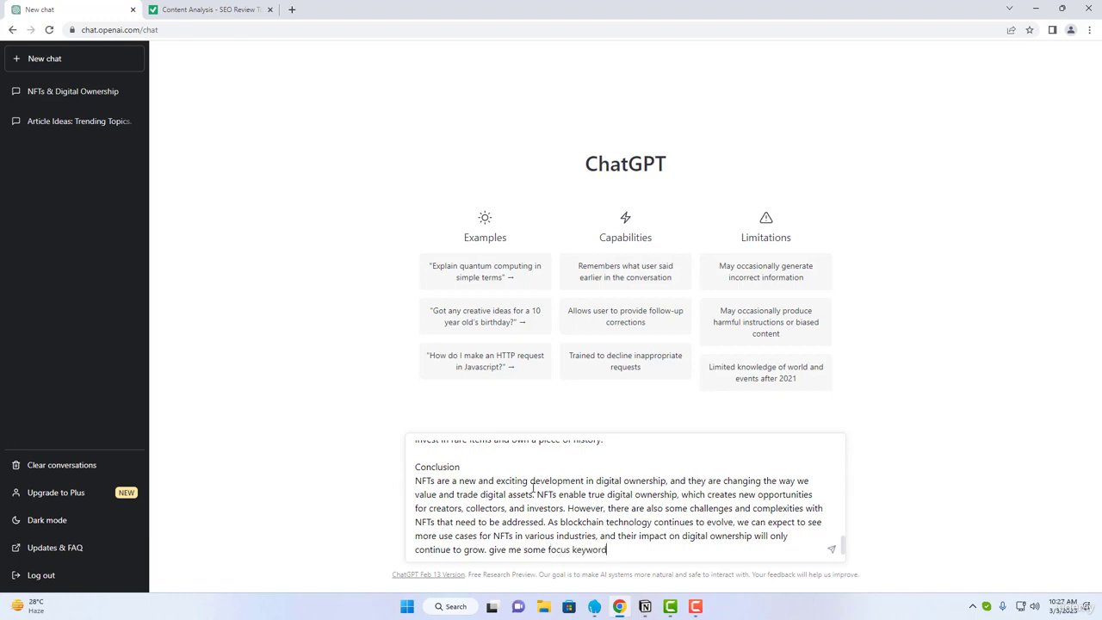
pyautogui.write('s for this articale')
pyautogui.press('BackSpace')
pyautogui.press('BackSpace')
pyautogui.press('BackSpace')
pyautogui.press('BackSpace')
pyautogui.write('le')
pyautogui.press('Return')
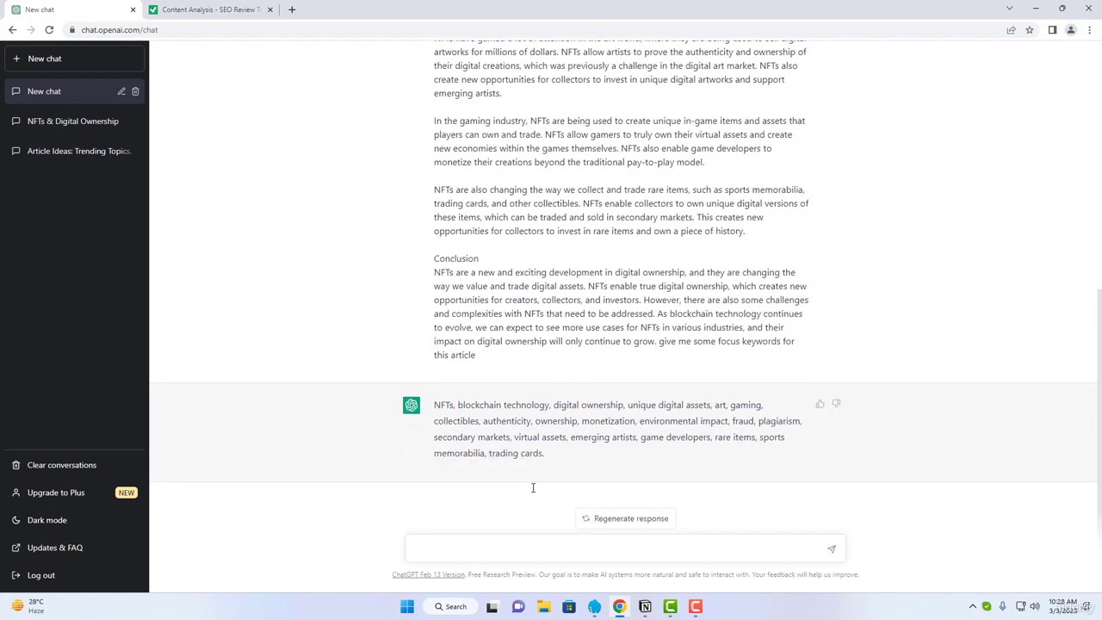
# Step: Select the keyword list, from NFTs and blockchain technology through sports memorabilia and trading cards
pyautogui.tripleClick(436, 404)
pyautogui.scroll(10, 584, 356)
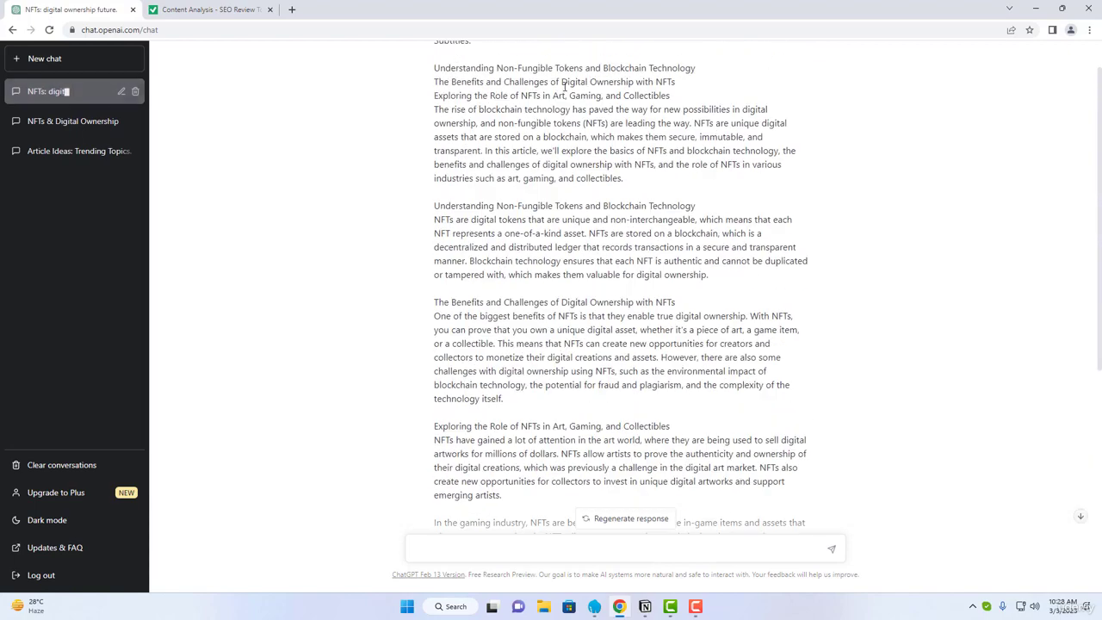
pyautogui.scroll(1, 492, 87)
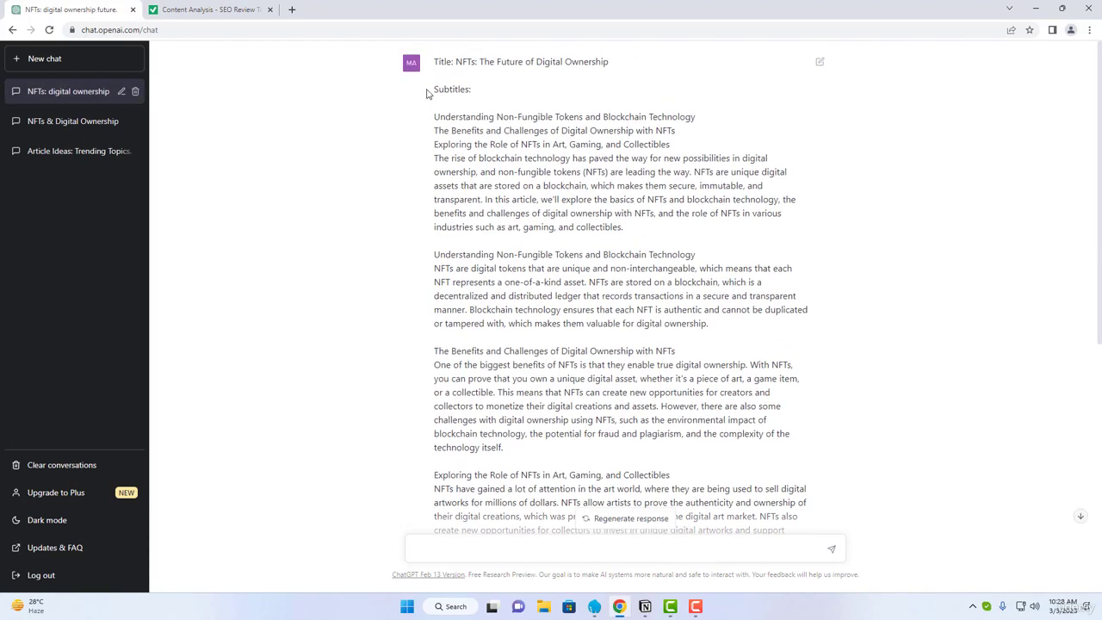
pyautogui.scroll(-10, 631, 349)
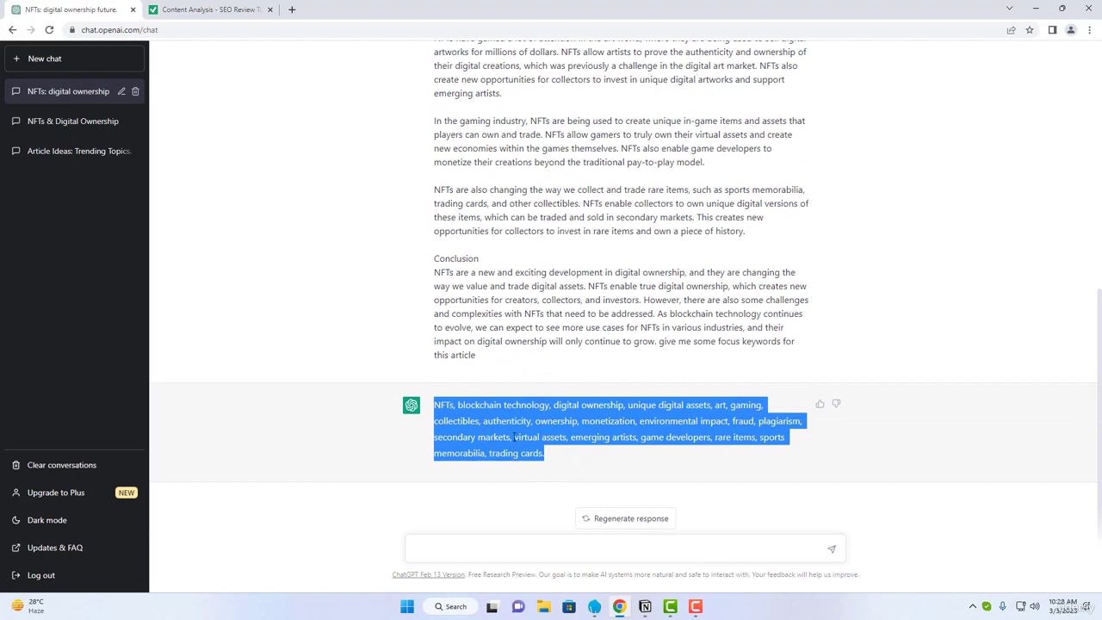
pyautogui.click(514, 434)
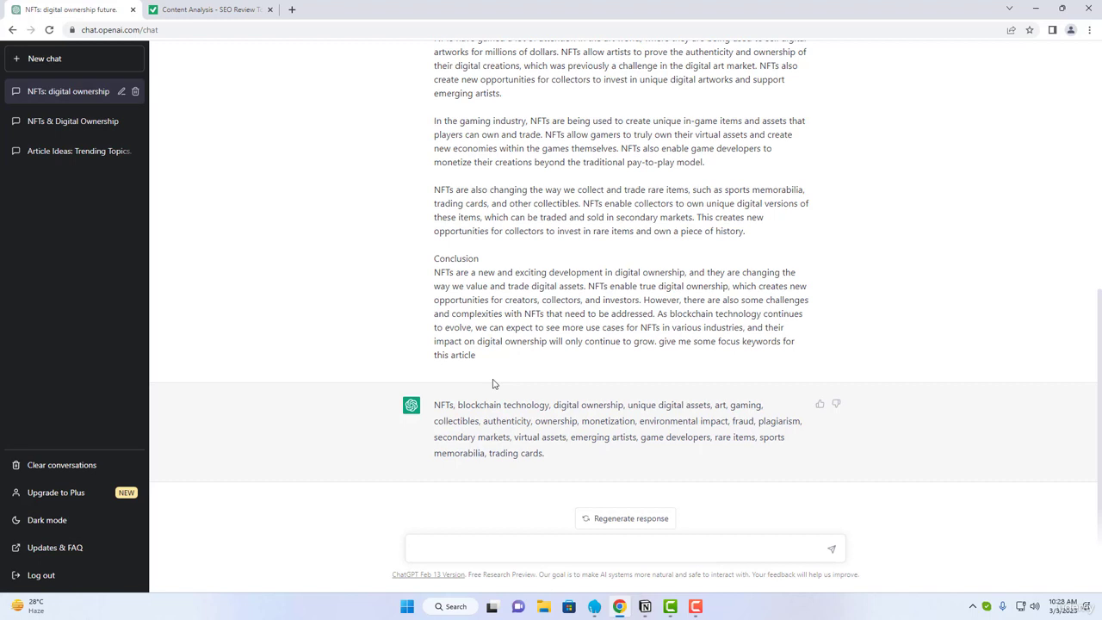
pyautogui.moveTo(547, 460); pyautogui.dragTo(441, 406)
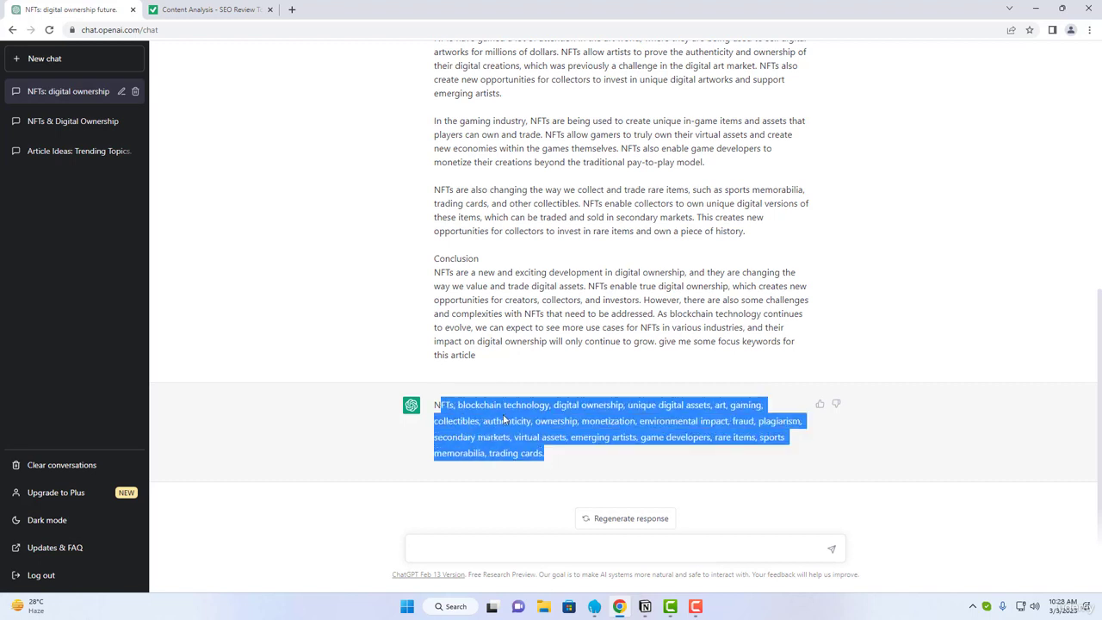